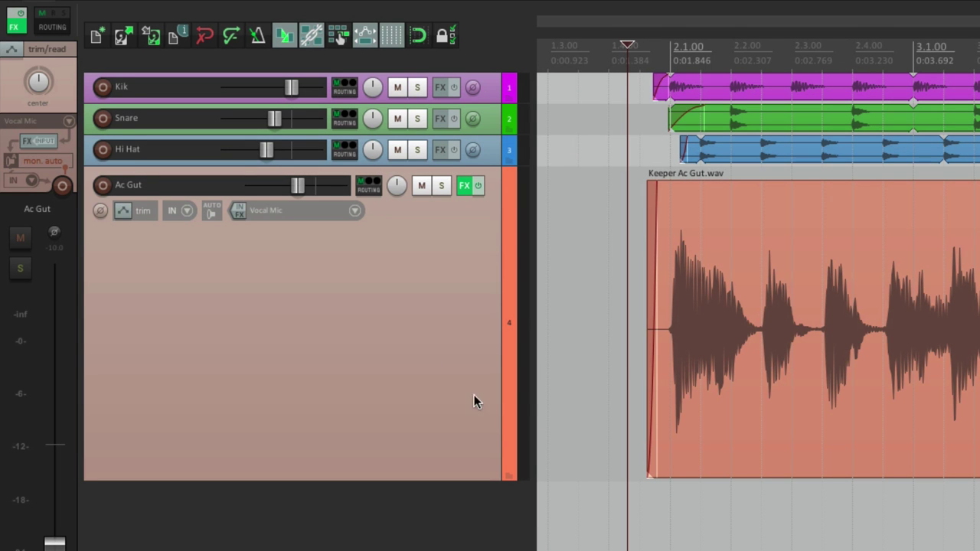
# - Open the envelopes of the Ac Gut track, then add a fifth track and route a send from Ac Gut to it
pyautogui.click(121, 211)
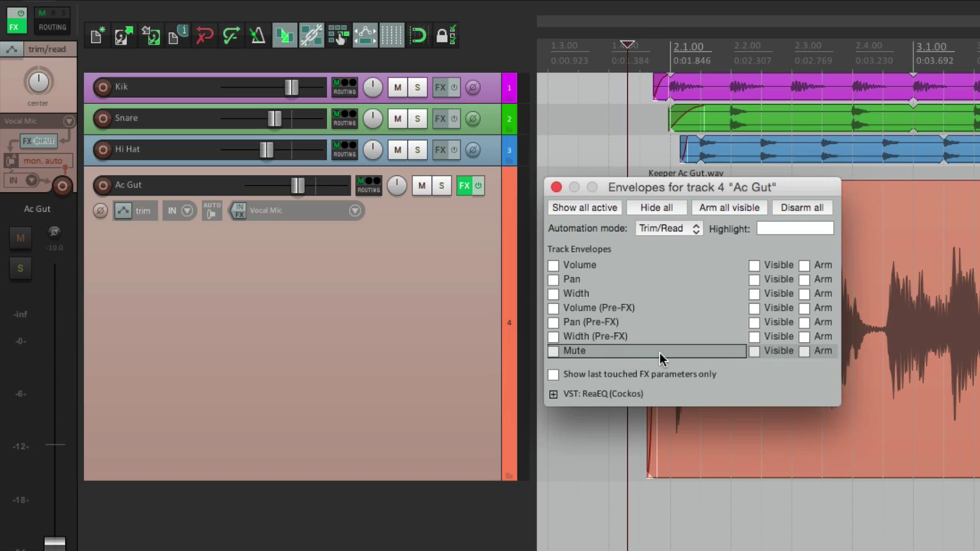
pyautogui.doubleClick(406, 522)
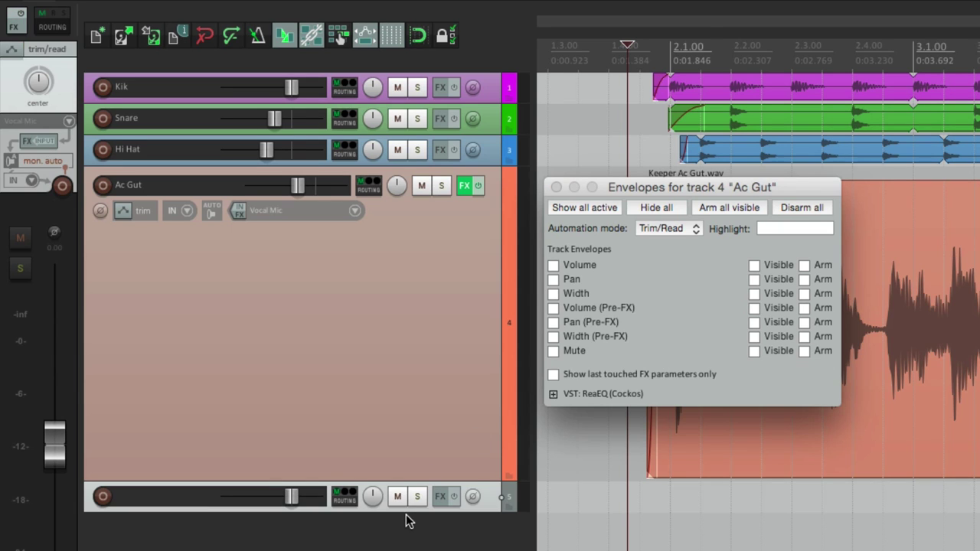
pyautogui.moveTo(369, 188); pyautogui.dragTo(393, 505)
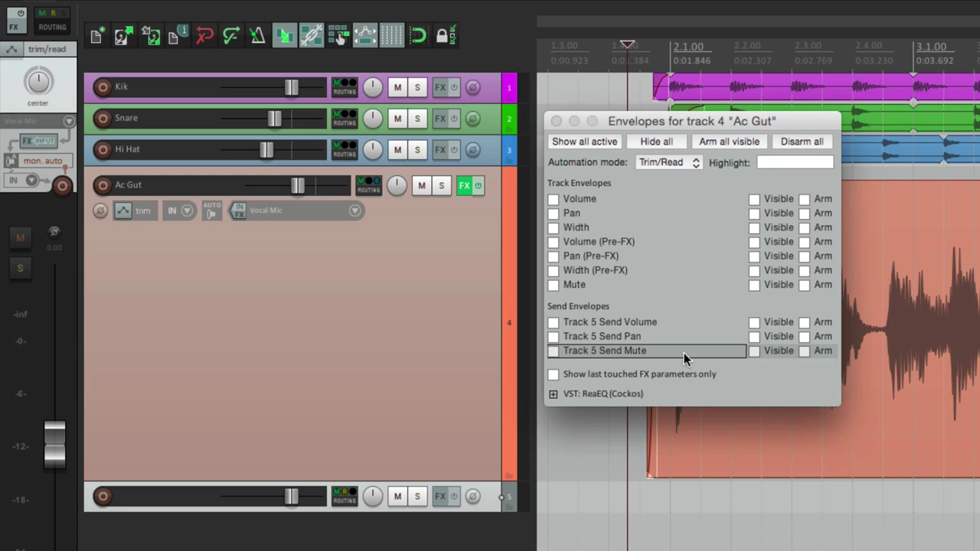
# - Examine the Ac Gut track's ReaEQ plug-in and the list of ReaEQ parameters available as envelopes
pyautogui.rightClick(465, 188)
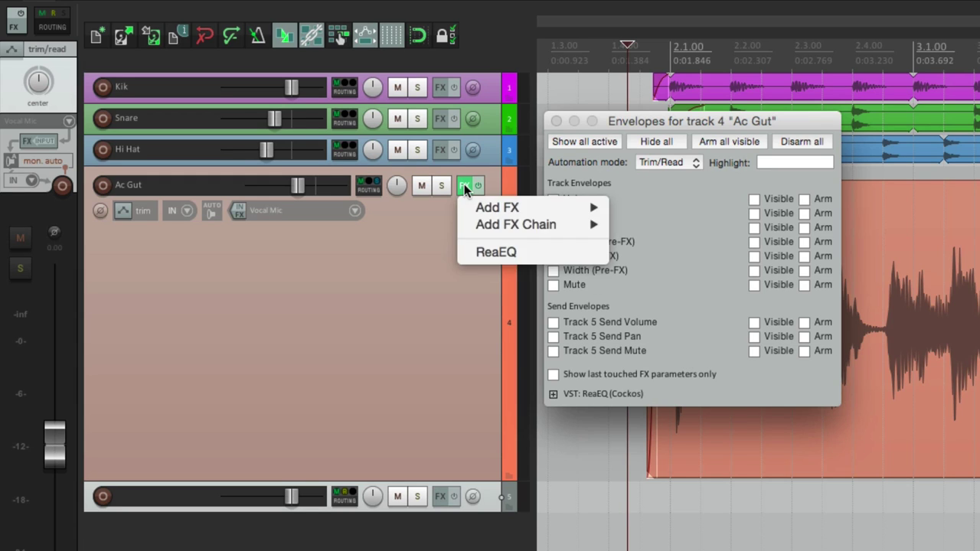
pyautogui.click(473, 253)
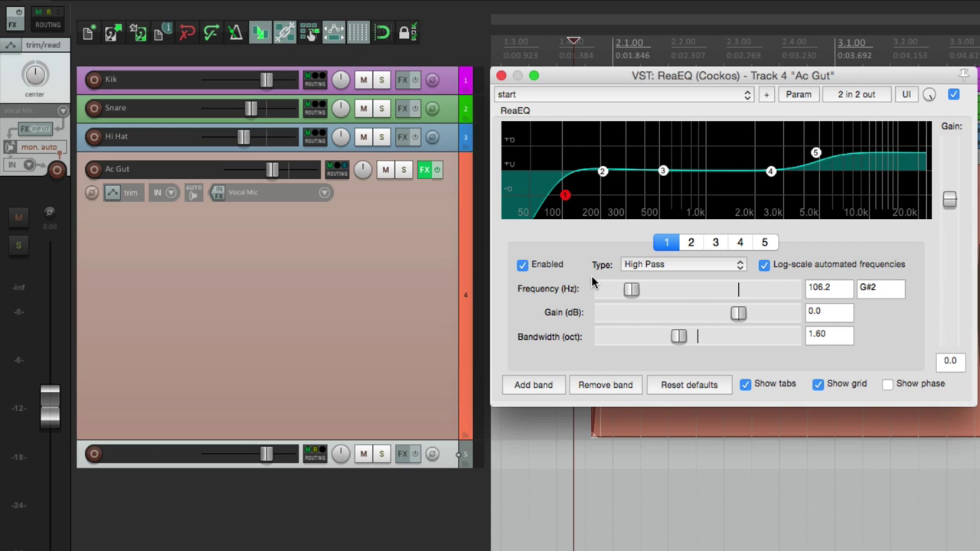
pyautogui.click(501, 75)
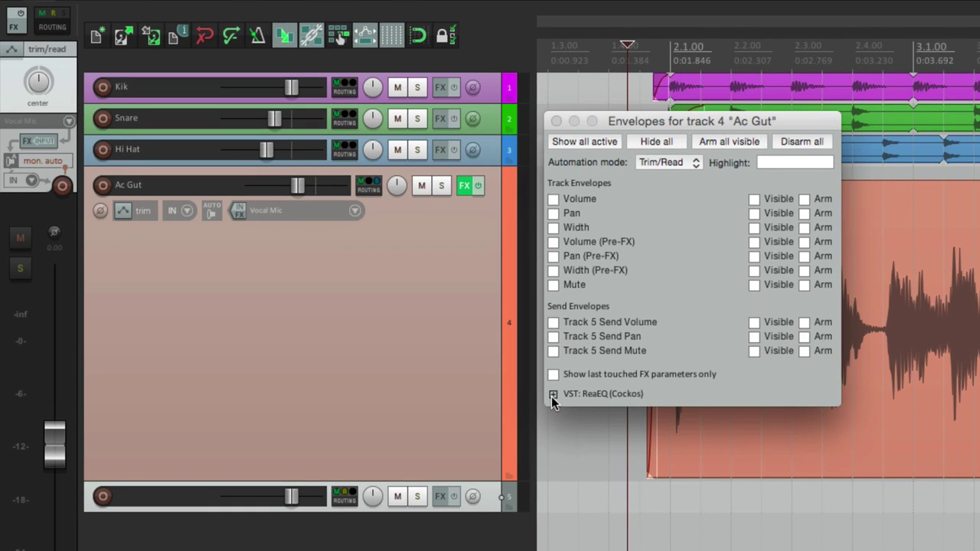
pyautogui.click(553, 394)
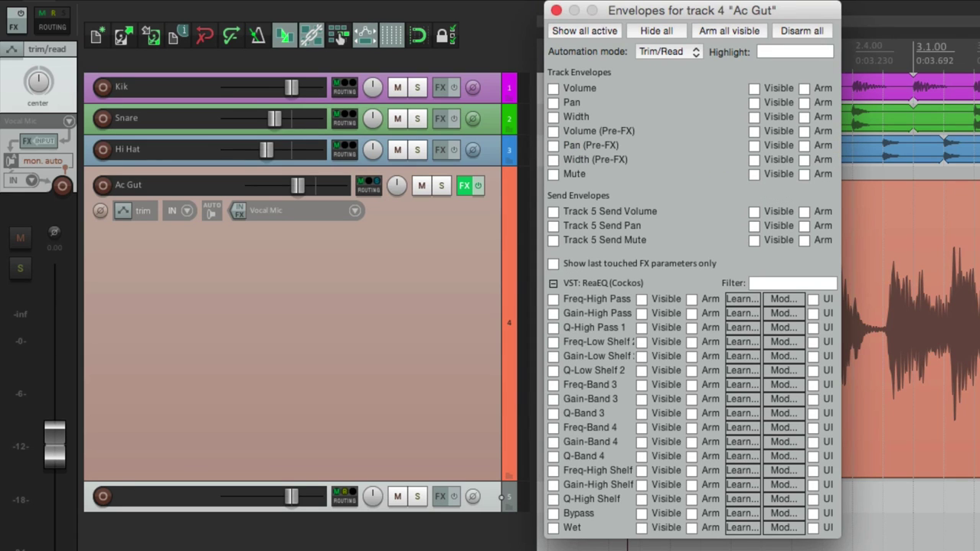
pyautogui.click(552, 283)
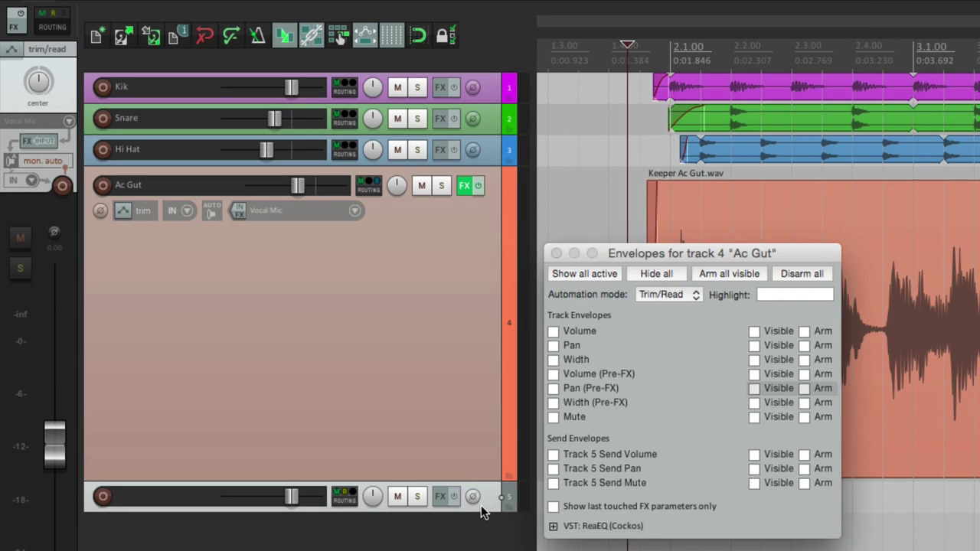
# - Delete the new empty fifth track
pyautogui.press('Delete')
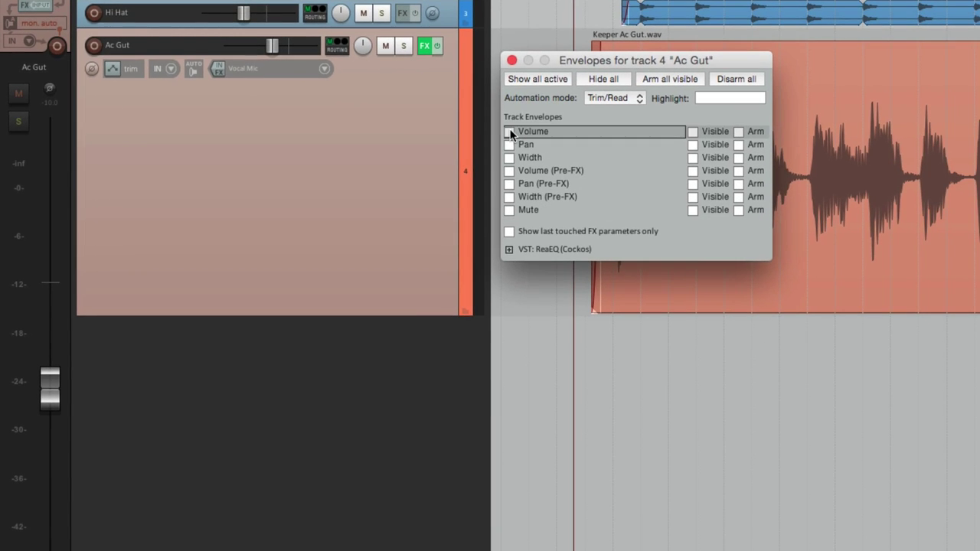
# - Toggle the Ac Gut track's Volume envelope to compare fader and envelope levels, leaving the envelope enabled, visible and armed
pyautogui.click(509, 132)
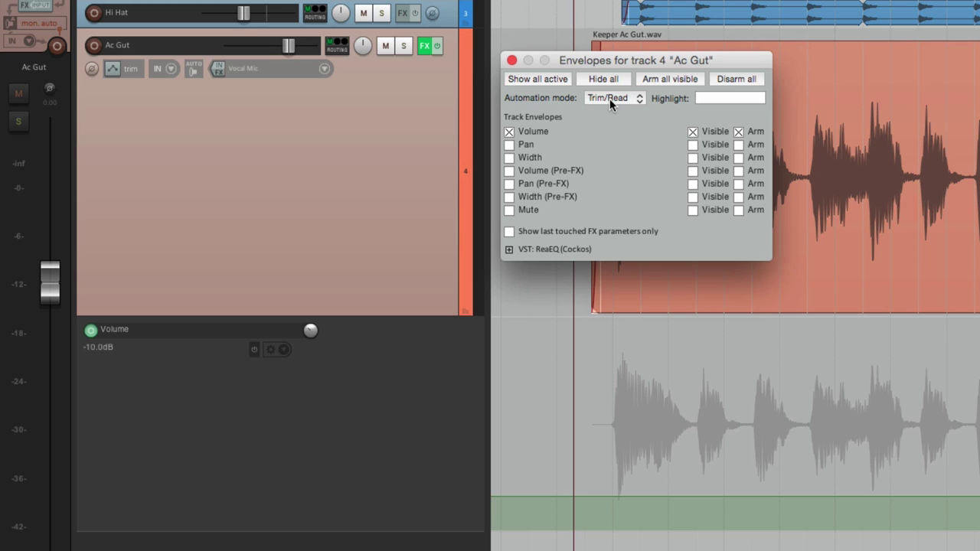
pyautogui.click(509, 131)
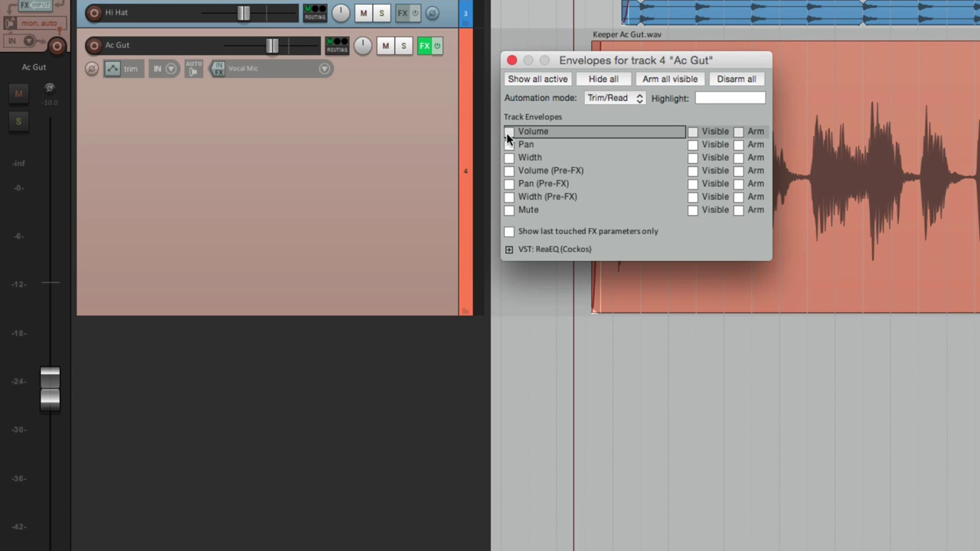
pyautogui.moveTo(272, 44)
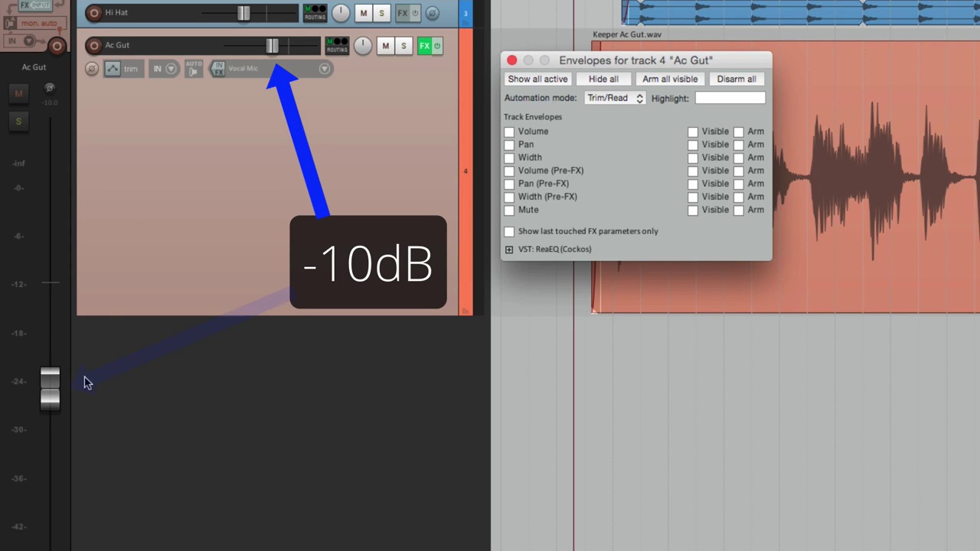
pyautogui.moveTo(53, 393)
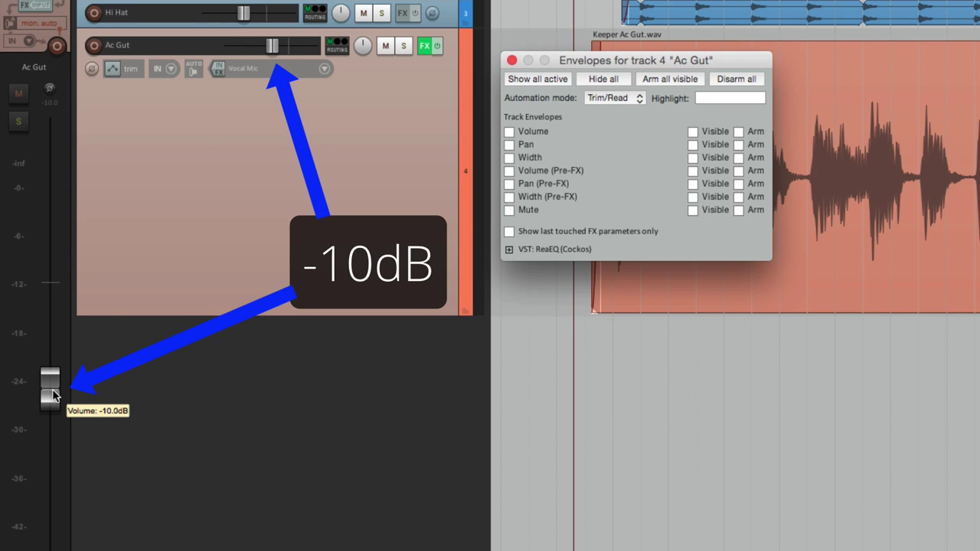
pyautogui.click(509, 132)
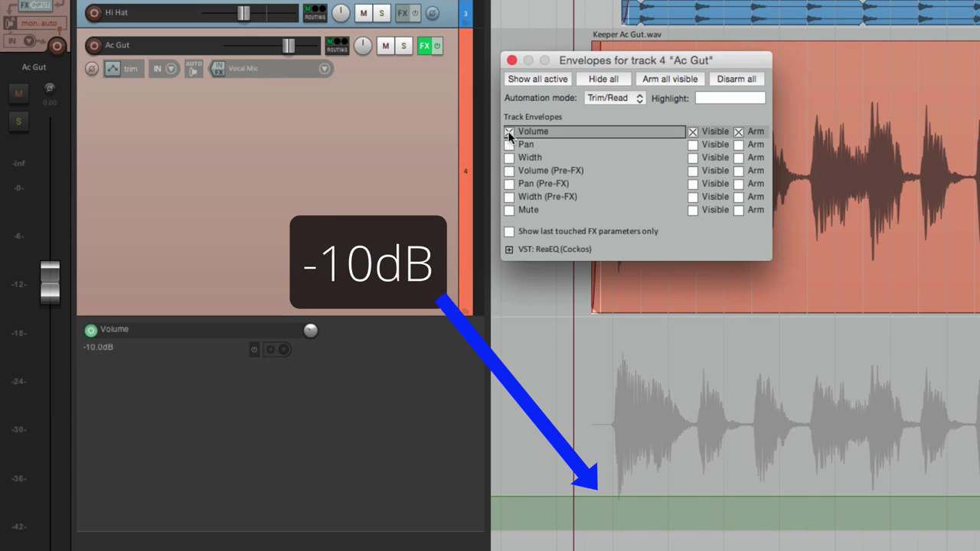
pyautogui.moveTo(608, 495)
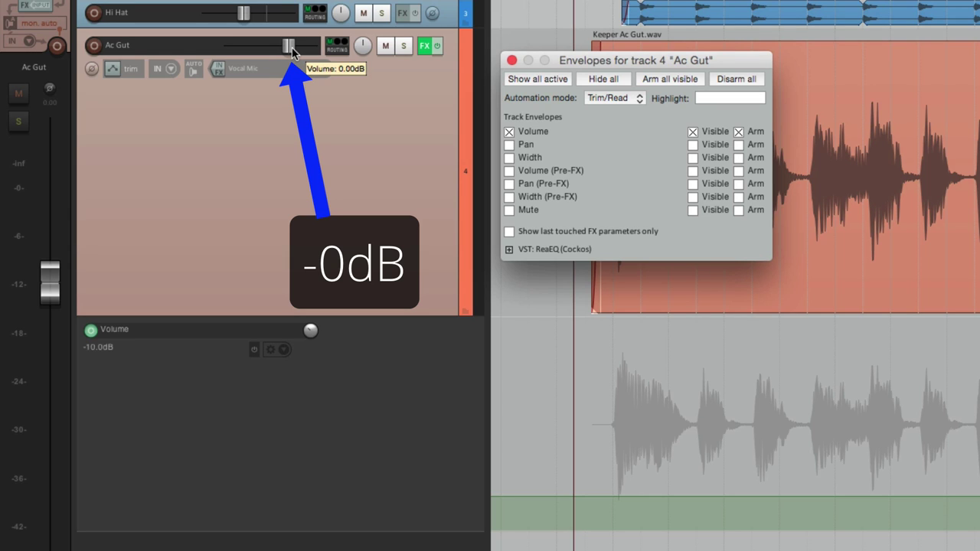
pyautogui.click(509, 133)
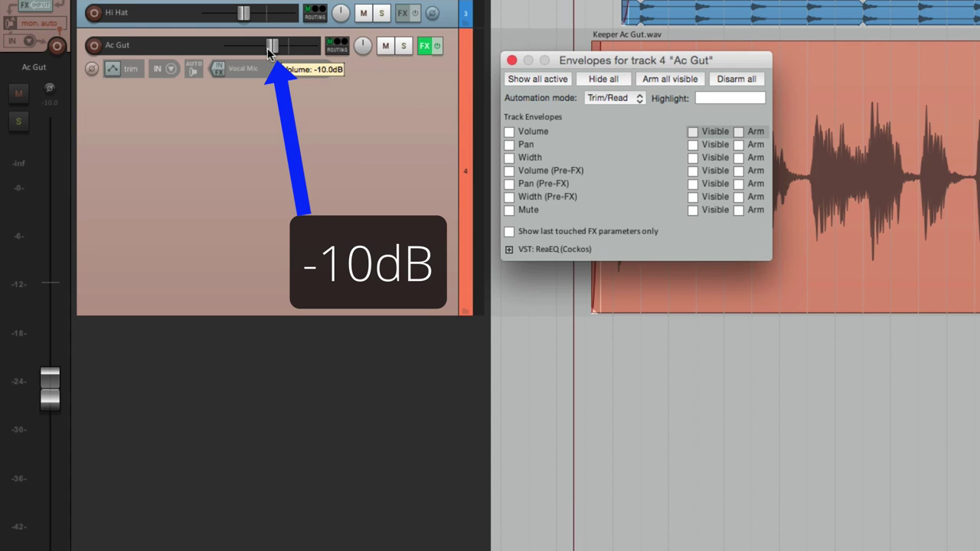
pyautogui.click(509, 133)
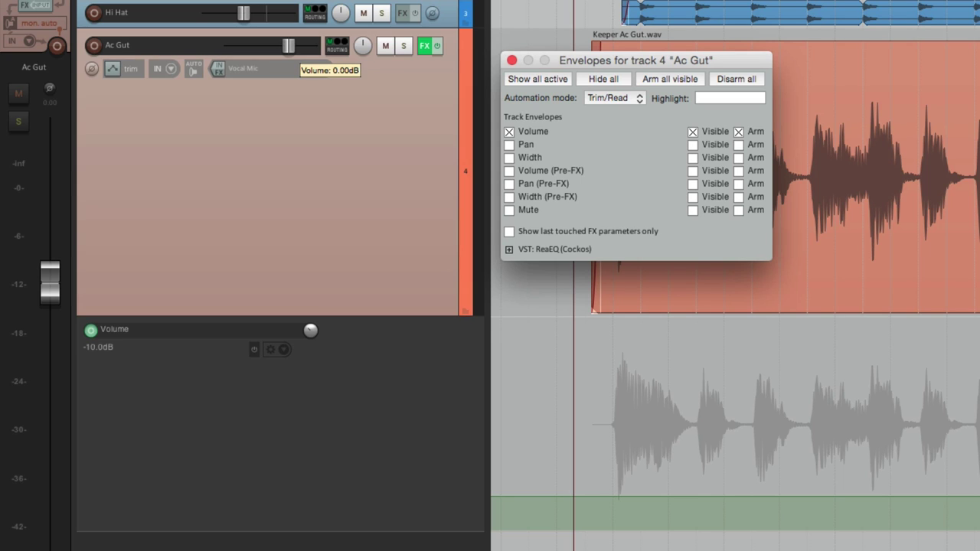
# - Set the Ac Gut track's automation mode to Write and record up-and-down volume fader movements during playback
pyautogui.click(602, 99)
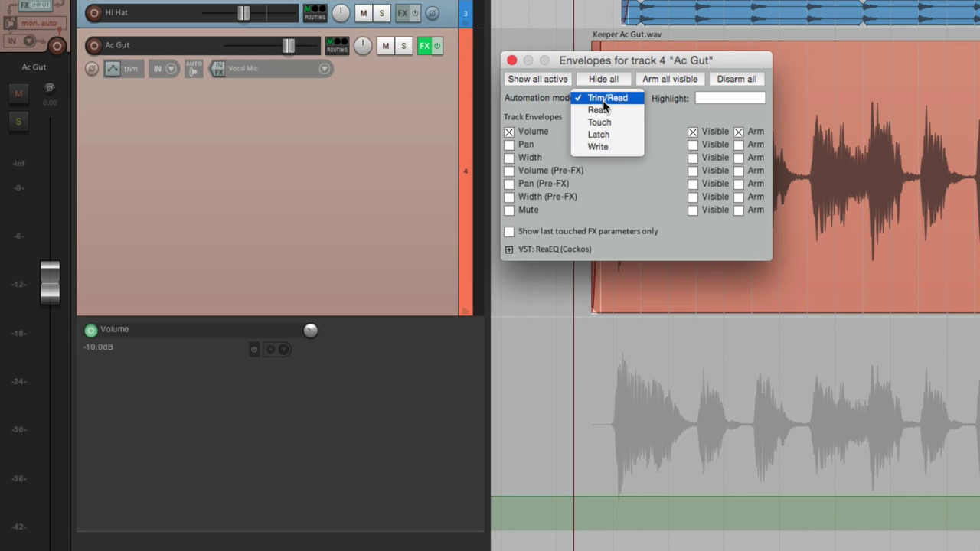
pyautogui.click(635, 148)
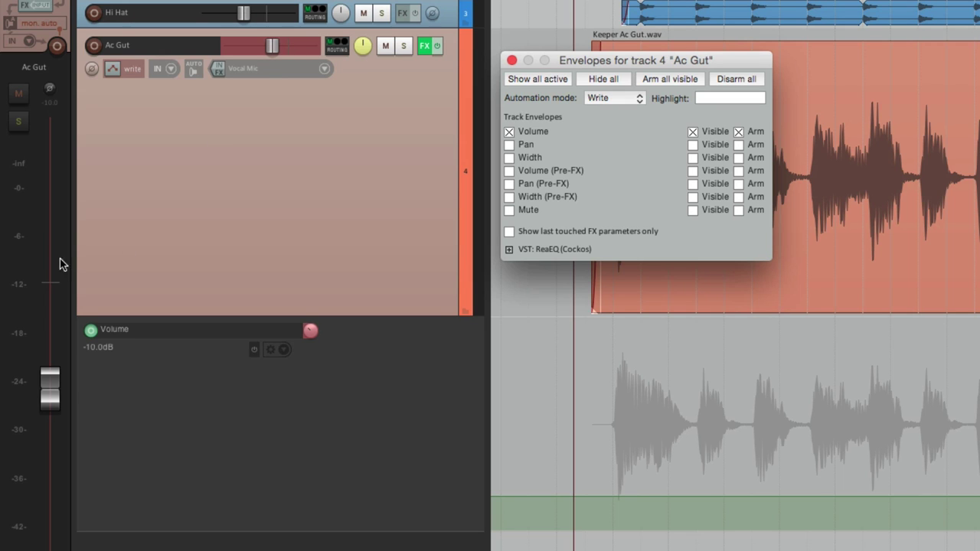
pyautogui.moveTo(53, 294)
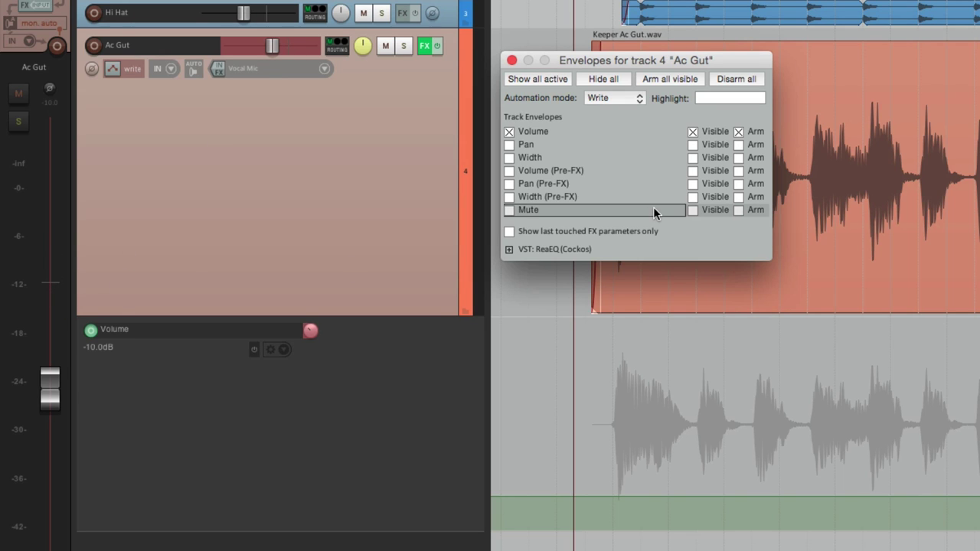
pyautogui.click(512, 60)
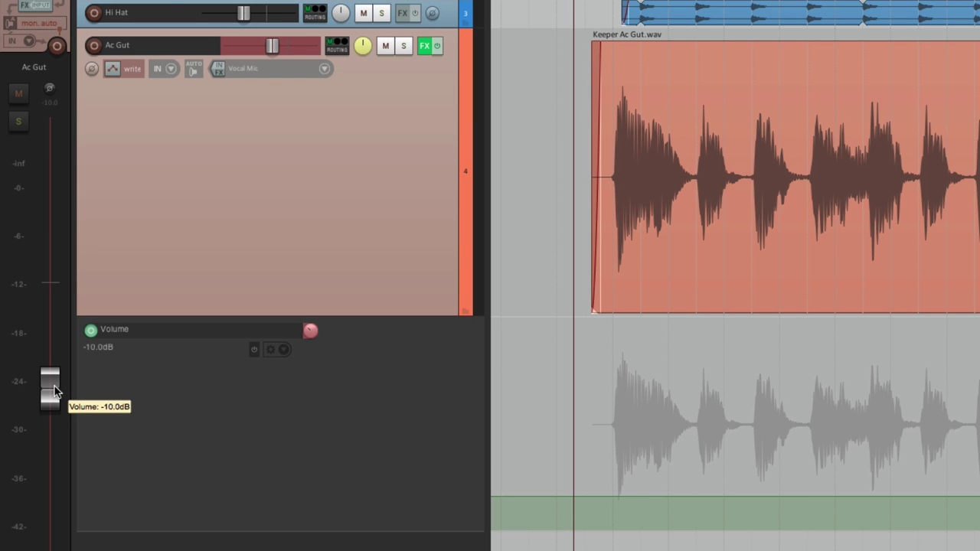
pyautogui.press('space')
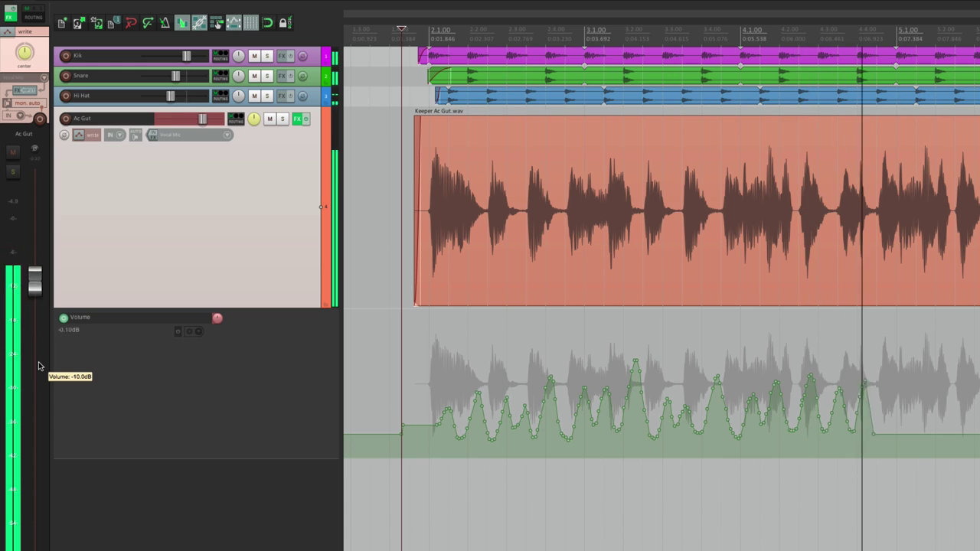
pyautogui.press('space')
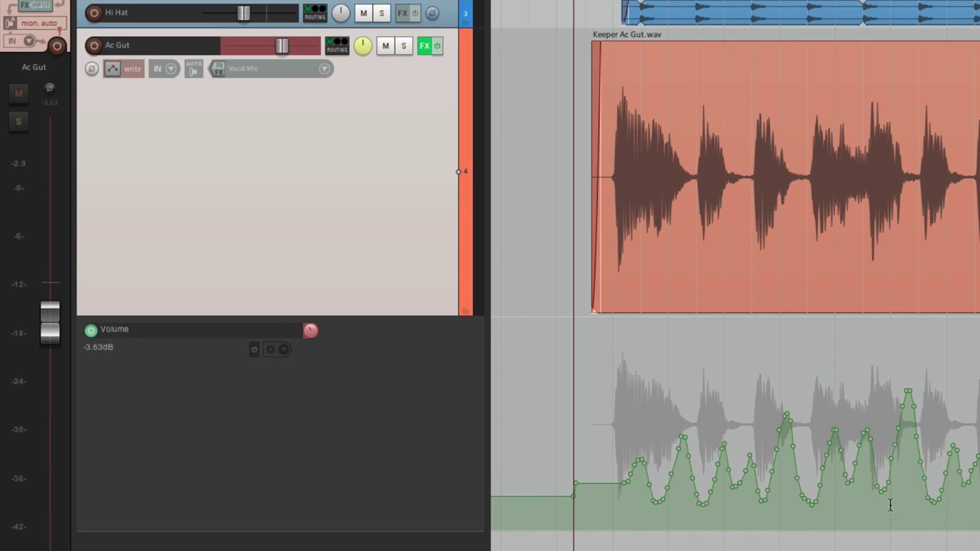
# - Play the start again in Write mode without moving the fader, and undo the overwritten volume automation
pyautogui.press('space')
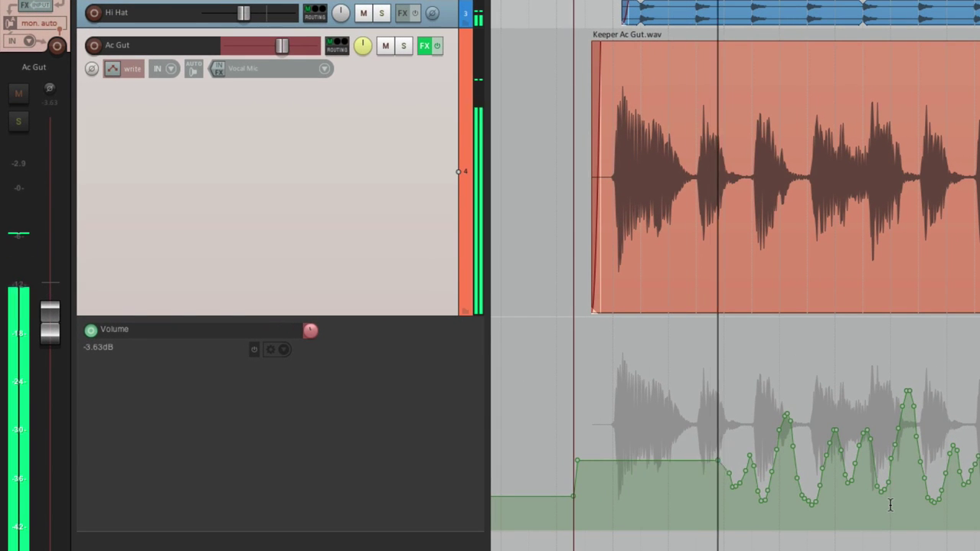
pyautogui.press('space')
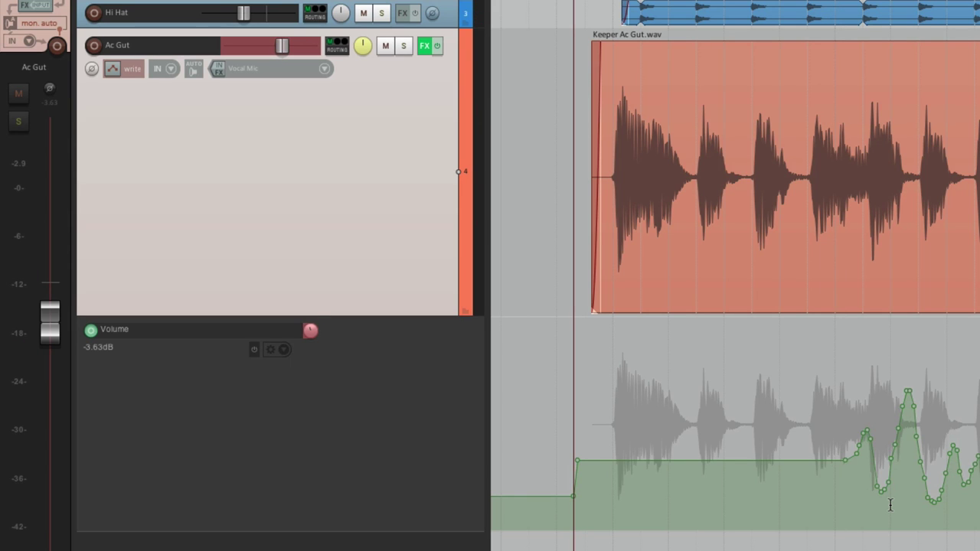
pyautogui.hotkey('ctrl', 'z')
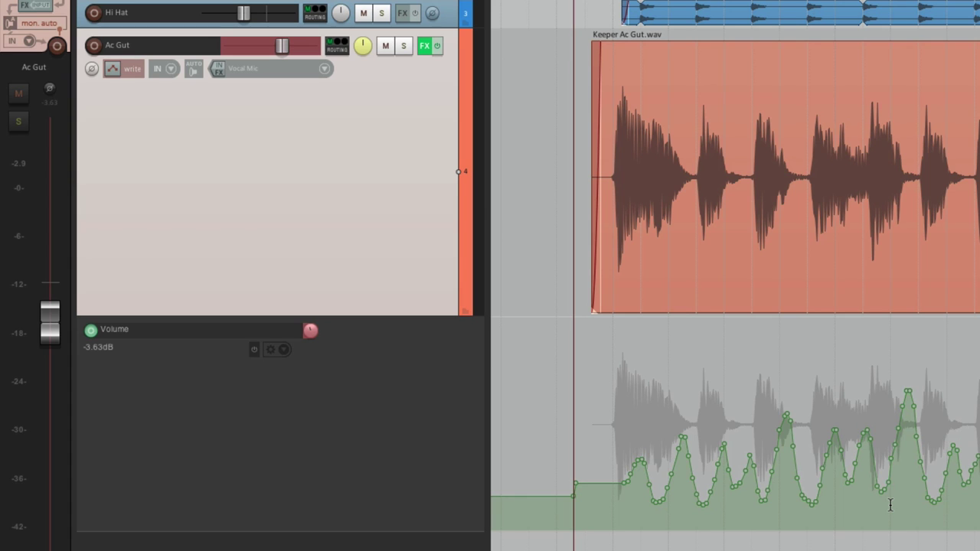
# - Set the Ac Gut track's automation mode to Trim/Read and close its envelope window
pyautogui.click(112, 68)
pyautogui.click(622, 77)
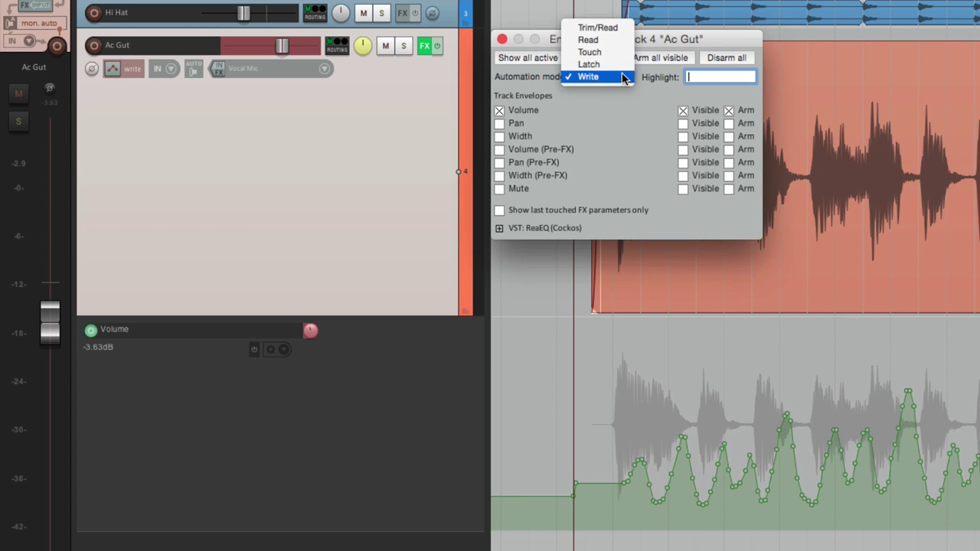
pyautogui.click(623, 29)
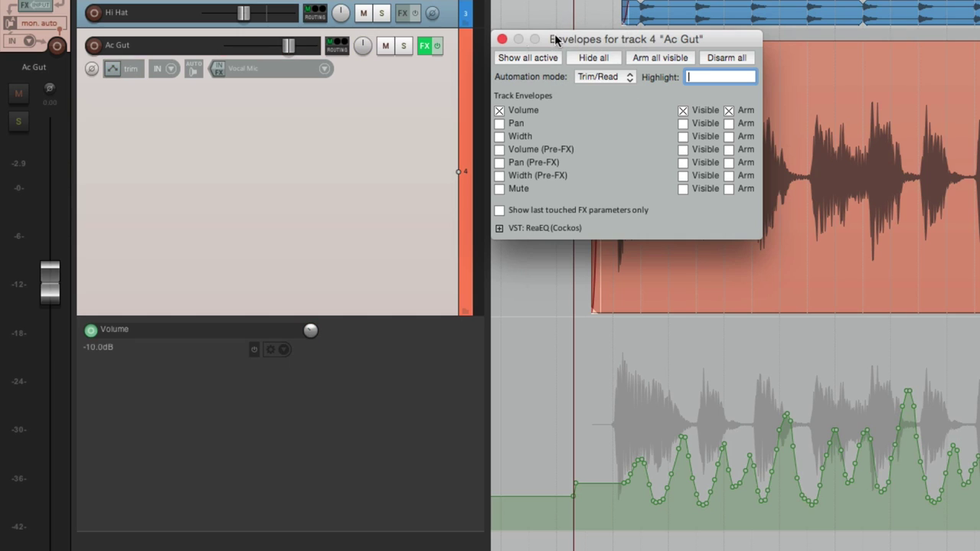
pyautogui.click(501, 38)
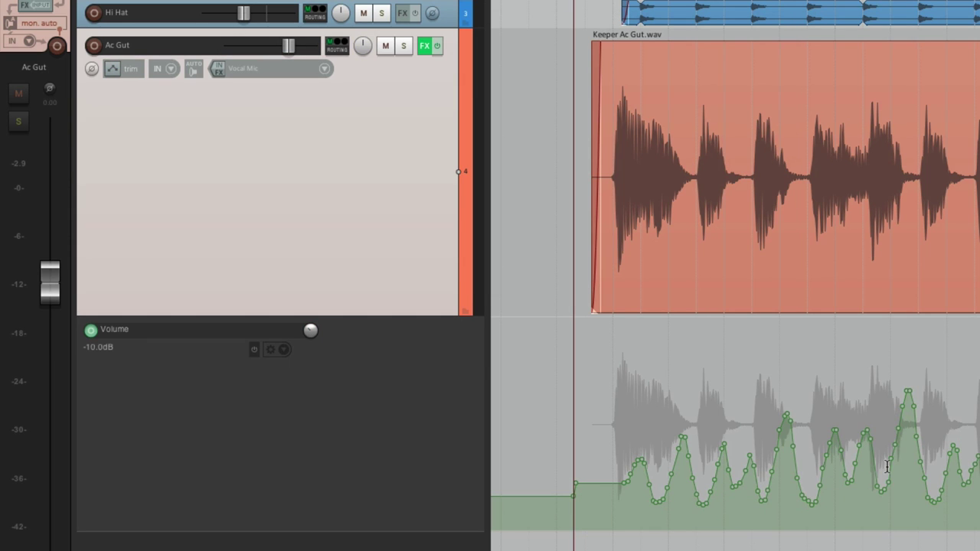
# - Play the volume automation in Trim/Read mode, try trimming the overall level with the Ac Gut fader, and return it to 0.00 dB
pyautogui.press('space')
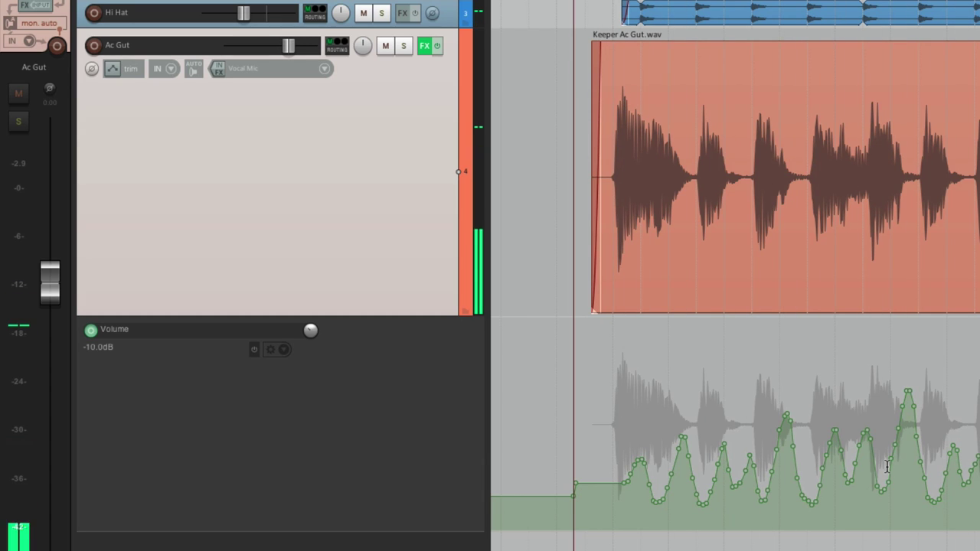
pyautogui.press('space')
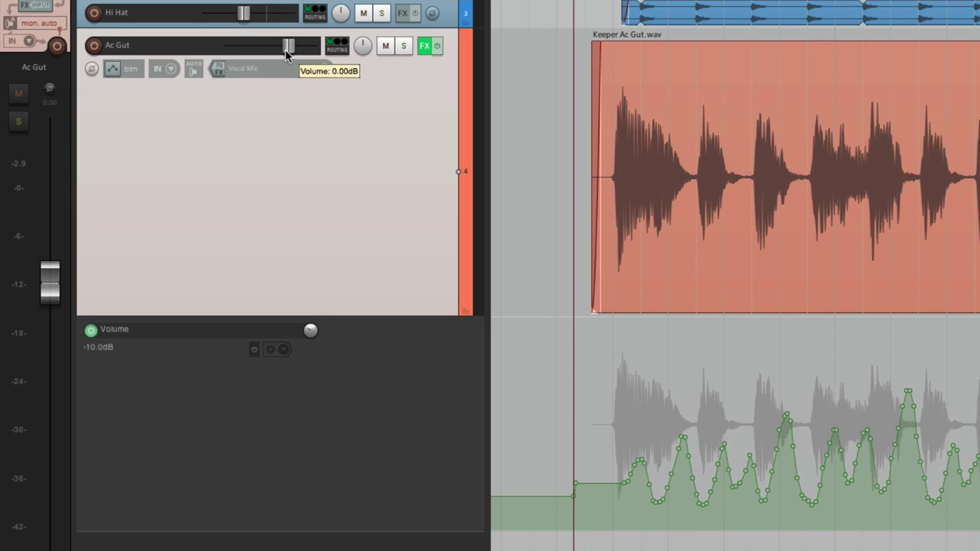
pyautogui.press('space')
pyautogui.moveTo(261, 51); pyautogui.dragTo(288, 45)
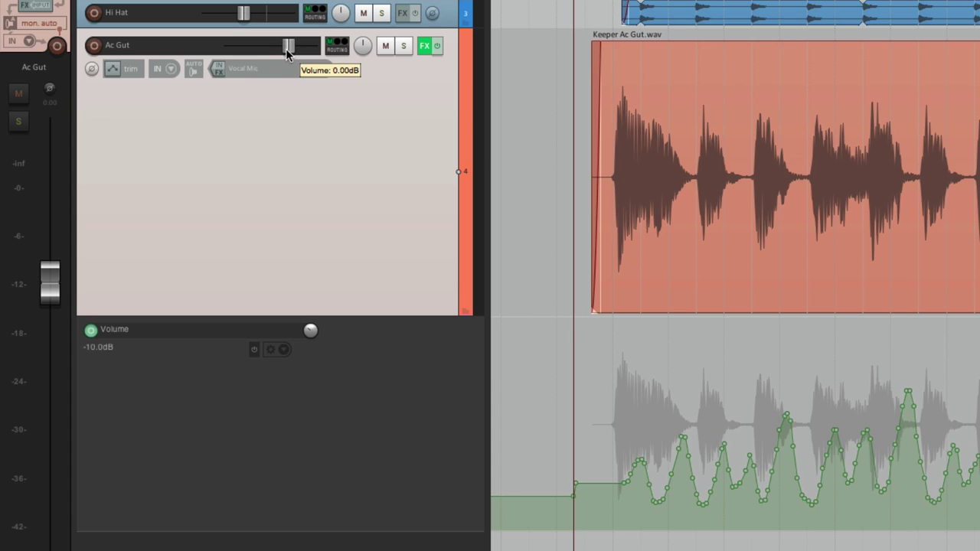
# - Set the Ac Gut track's automation mode to Read
pyautogui.click(113, 68)
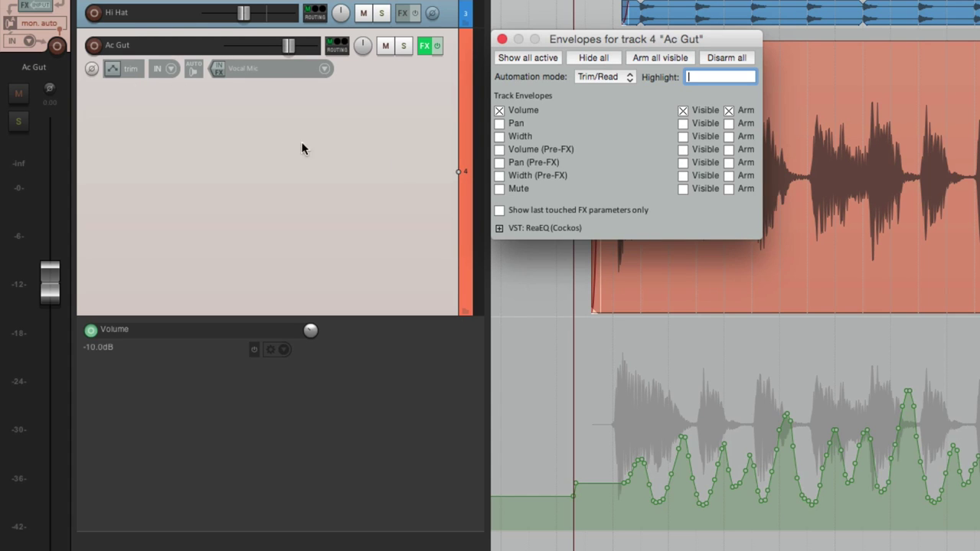
pyautogui.click(606, 78)
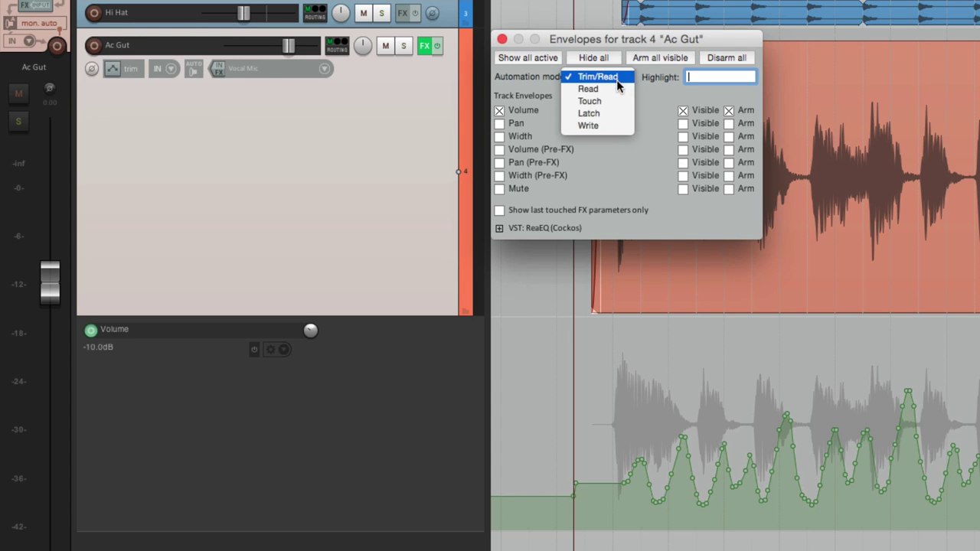
pyautogui.click(618, 90)
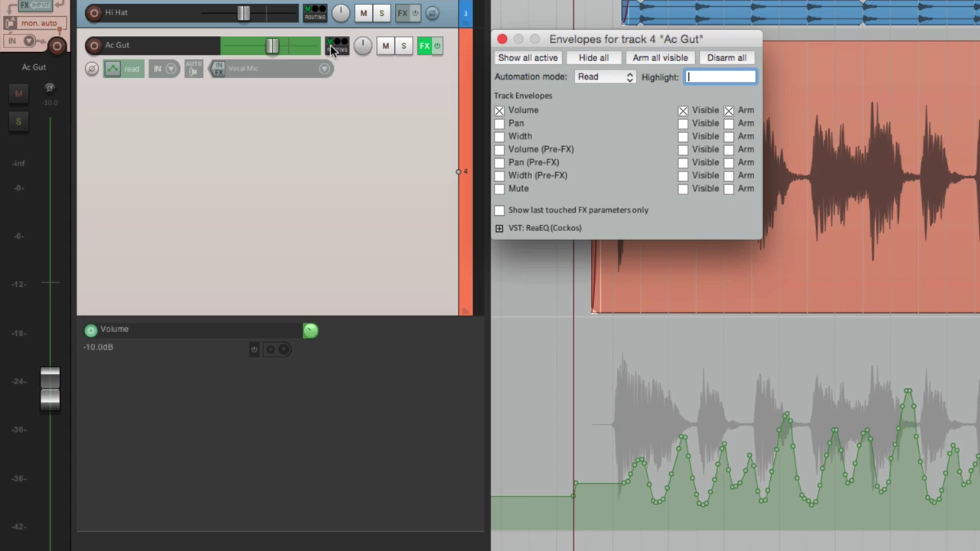
# - Close the Ac Gut envelope window and play the recorded volume automation in Read mode
pyautogui.click(501, 39)
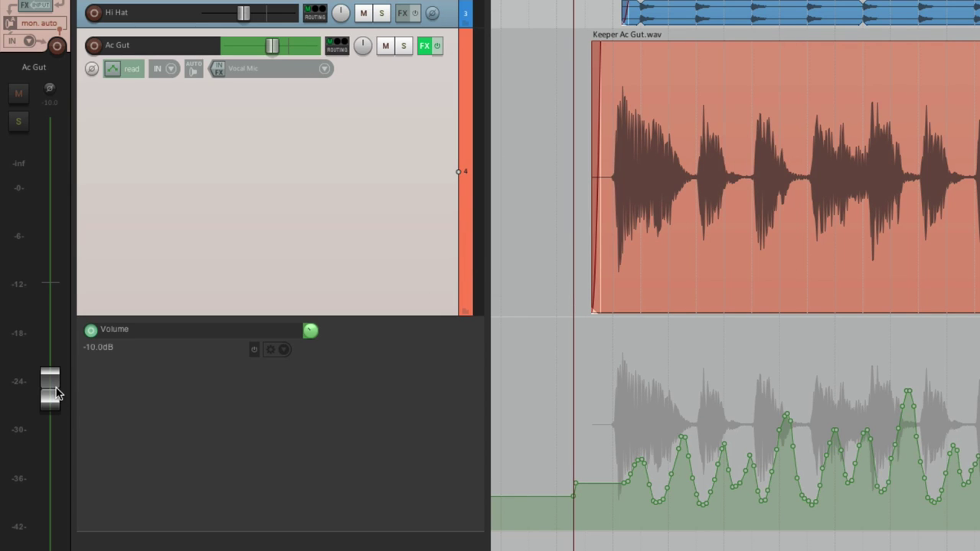
pyautogui.press('space')
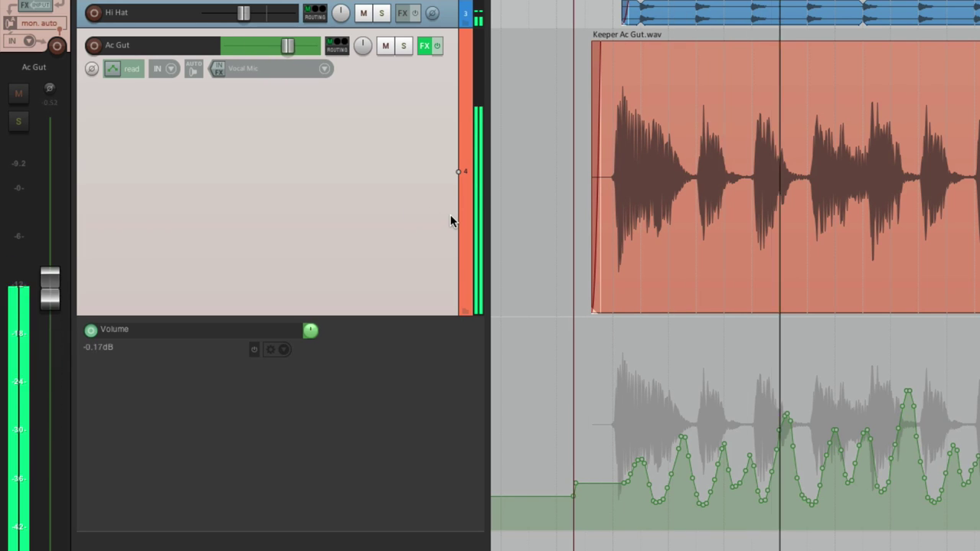
pyautogui.press('space')
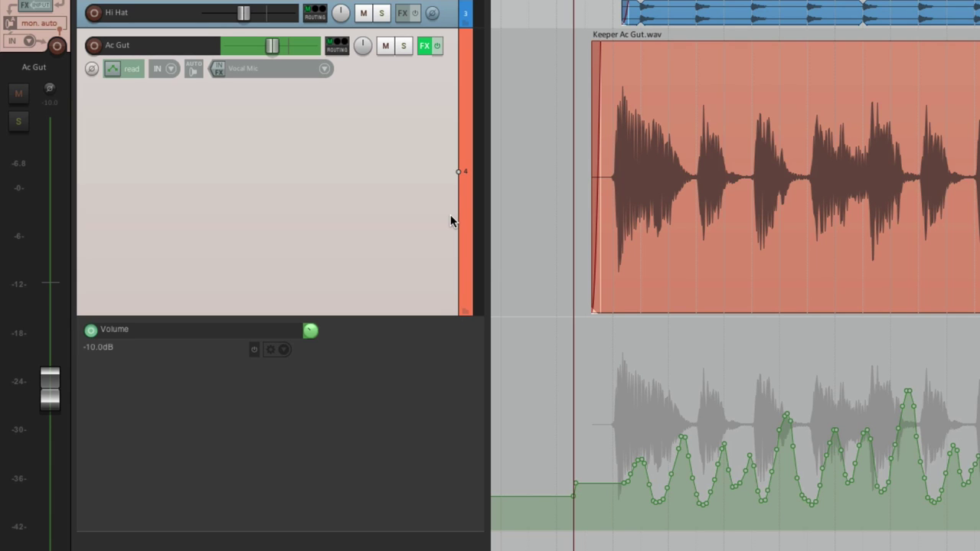
# - Activate the Pan envelope for the Ac Gut track and reduce the height of the envelope lanes
pyautogui.click(111, 67)
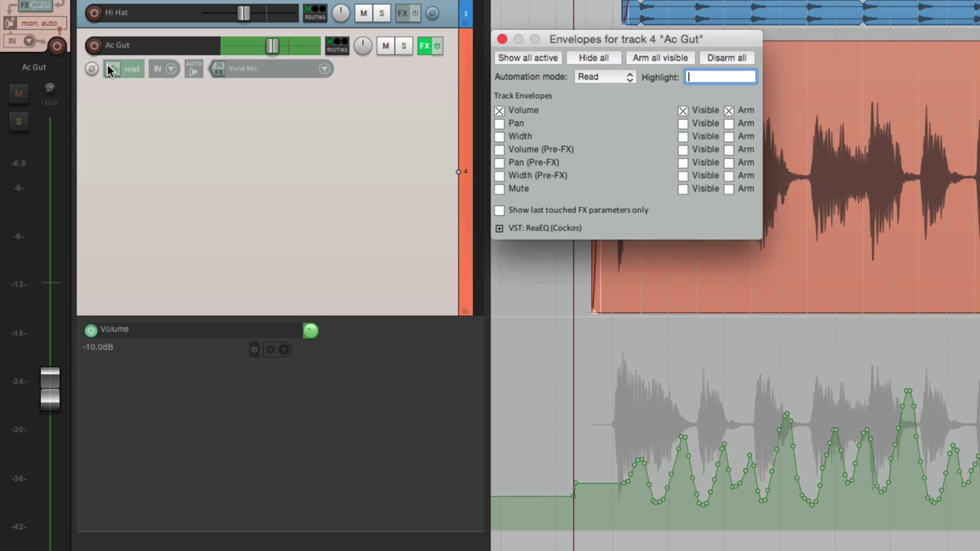
pyautogui.click(499, 125)
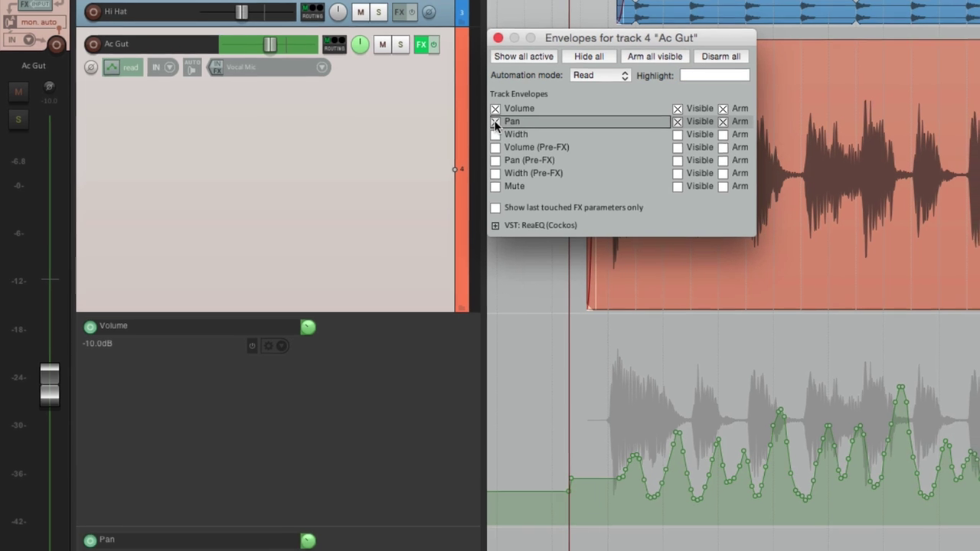
pyautogui.moveTo(329, 230); pyautogui.dragTo(324, 159)
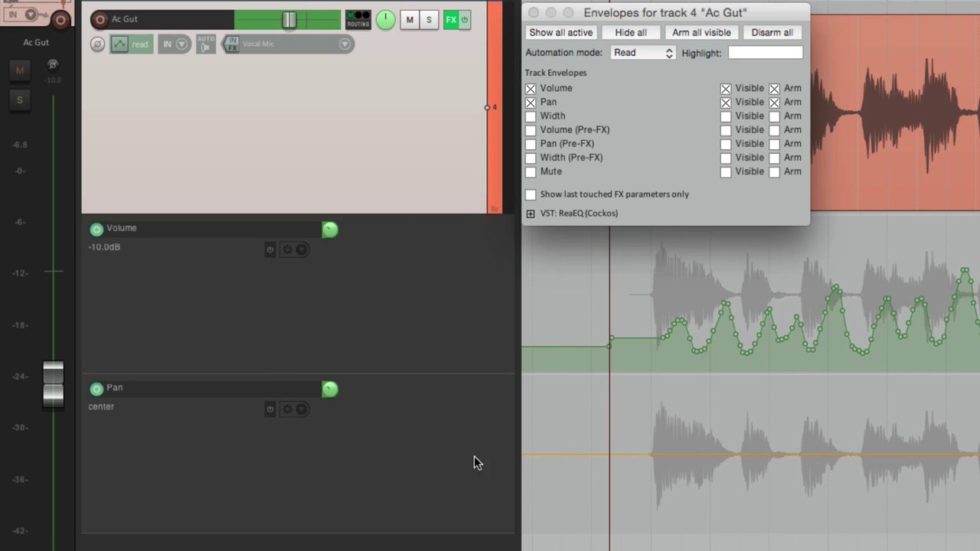
# - Set the Ac Gut track's automation mode to Write and close its envelope window
pyautogui.click(663, 52)
pyautogui.click(649, 92)
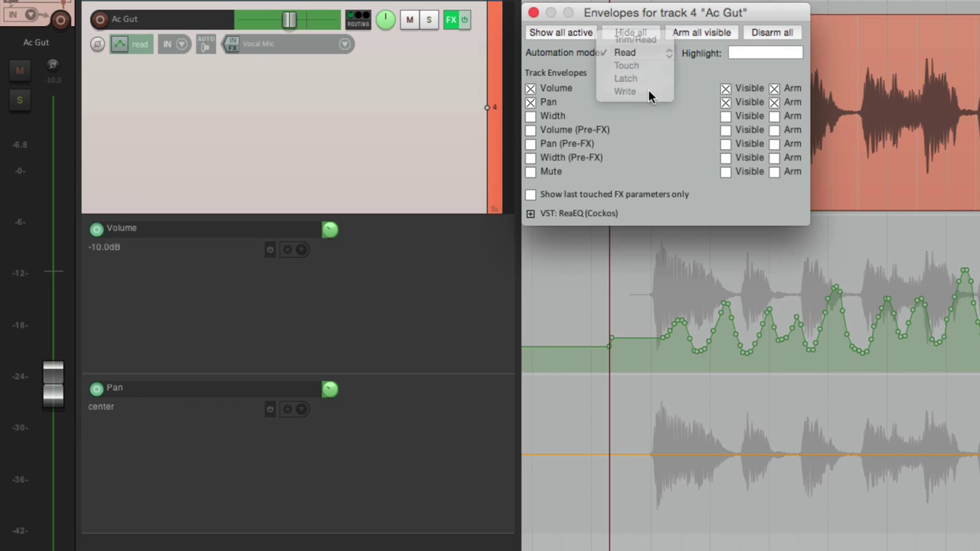
pyautogui.click(534, 13)
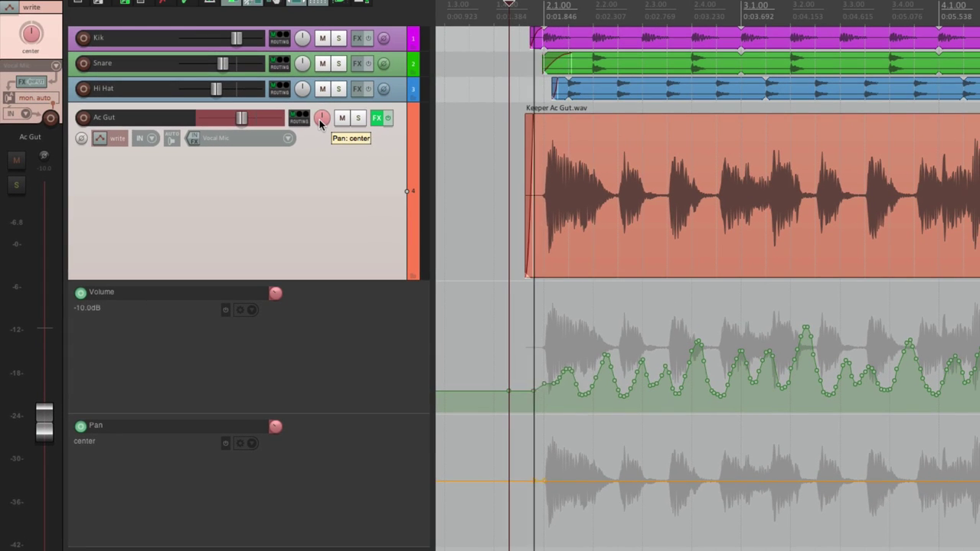
# - Pan the Ac Gut track to 76%L and disarm its Volume envelope so that only Pan is written
pyautogui.moveTo(321, 122)
pyautogui.mouseDown()
pyautogui.moveTo(321, 153)
pyautogui.moveTo(321, 92)
pyautogui.moveTo(322, 153)
pyautogui.moveTo(321, 96)
pyautogui.moveTo(321, 153)
pyautogui.moveTo(324, 144)
pyautogui.mouseUp()
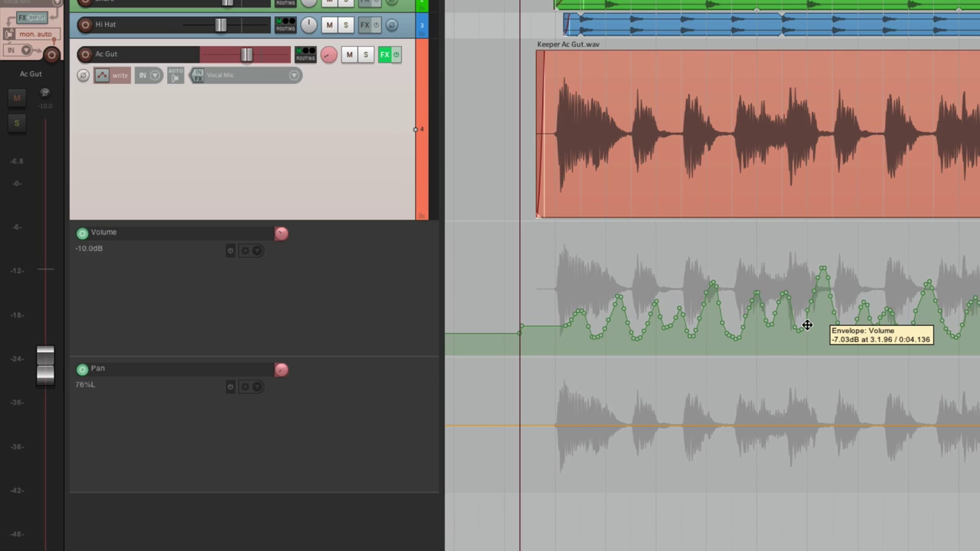
pyautogui.click(102, 75)
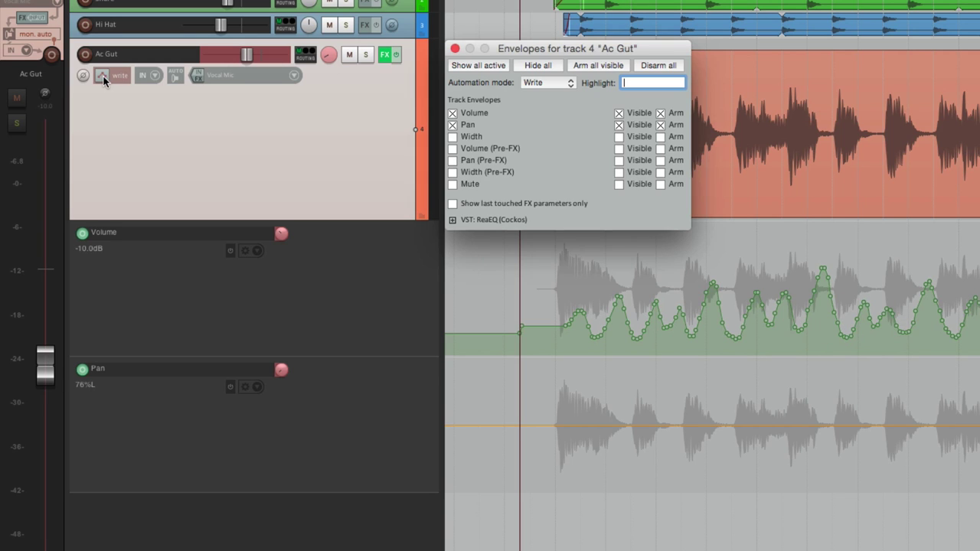
pyautogui.click(660, 113)
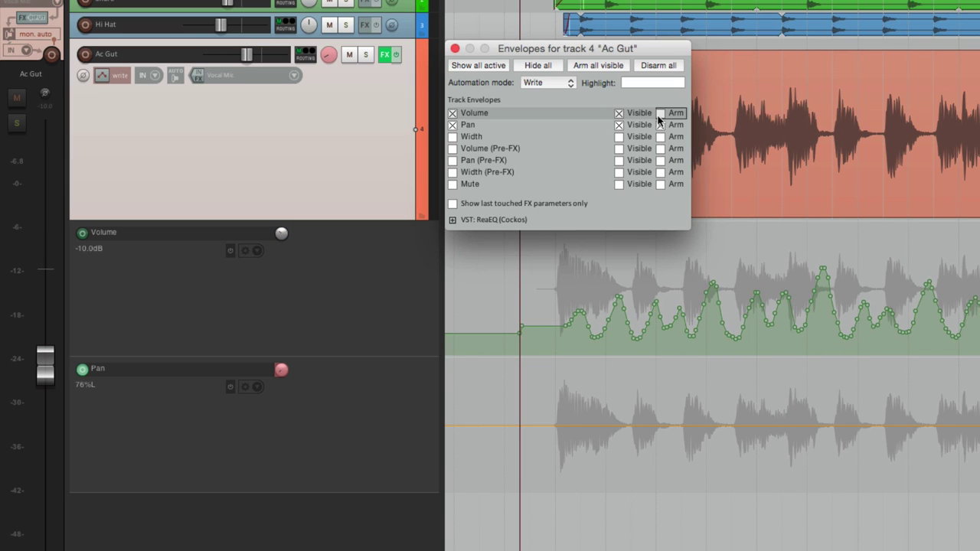
pyautogui.click(454, 48)
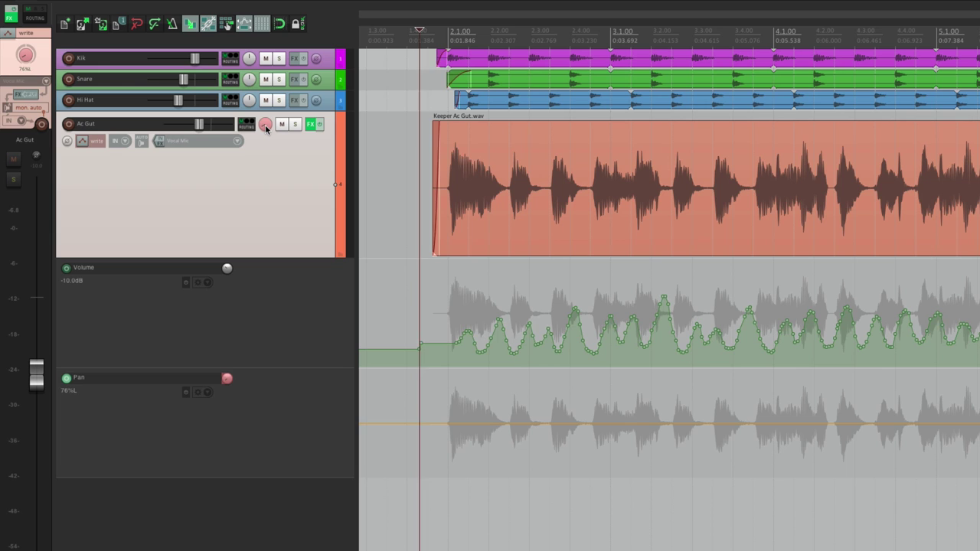
# - Record pan automation on the Ac Gut track by sweeping its pan control between both sides during playback
pyautogui.press('space')
pyautogui.moveTo(265, 129); pyautogui.dragTo(269, 161)
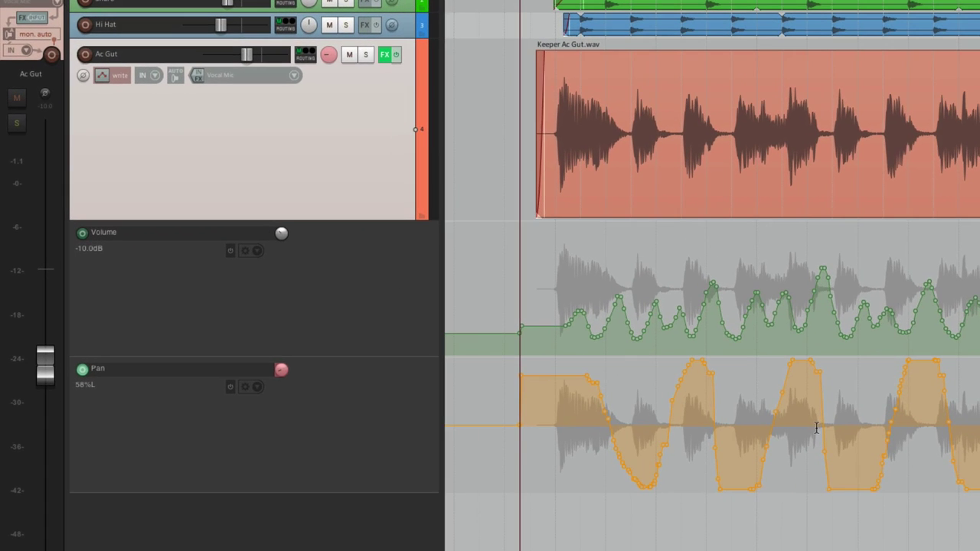
# - Switch the Ac Gut track's automation mode from Write to Read and close its envelope window
pyautogui.click(102, 77)
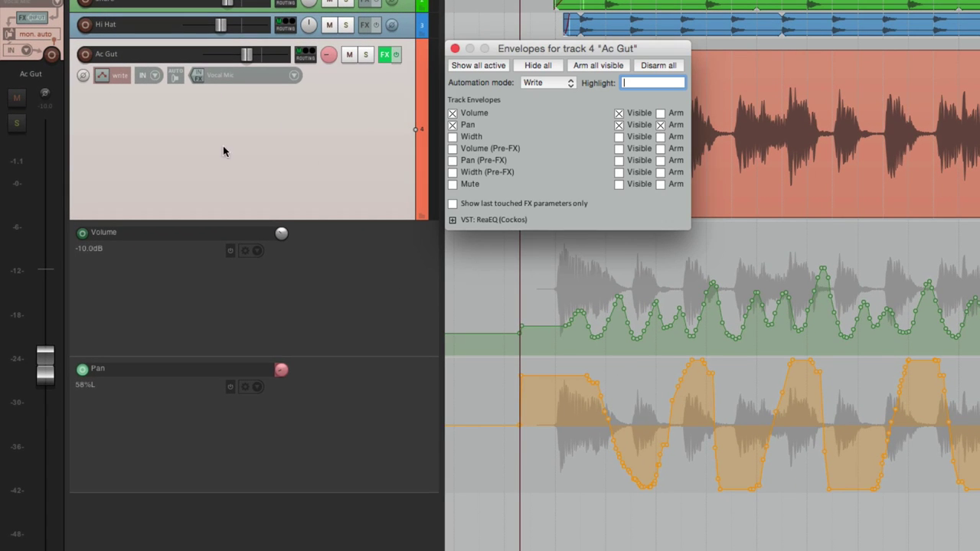
pyautogui.click(561, 84)
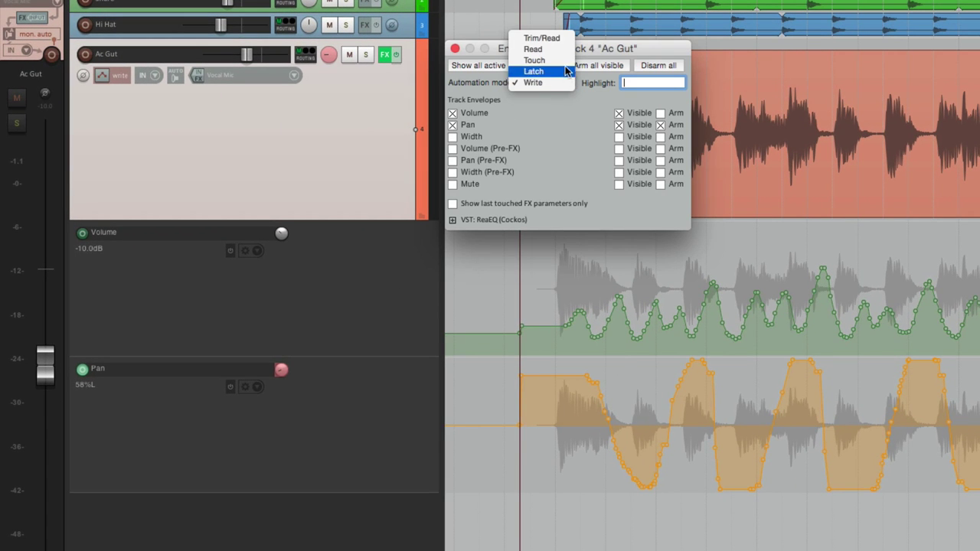
pyautogui.click(564, 51)
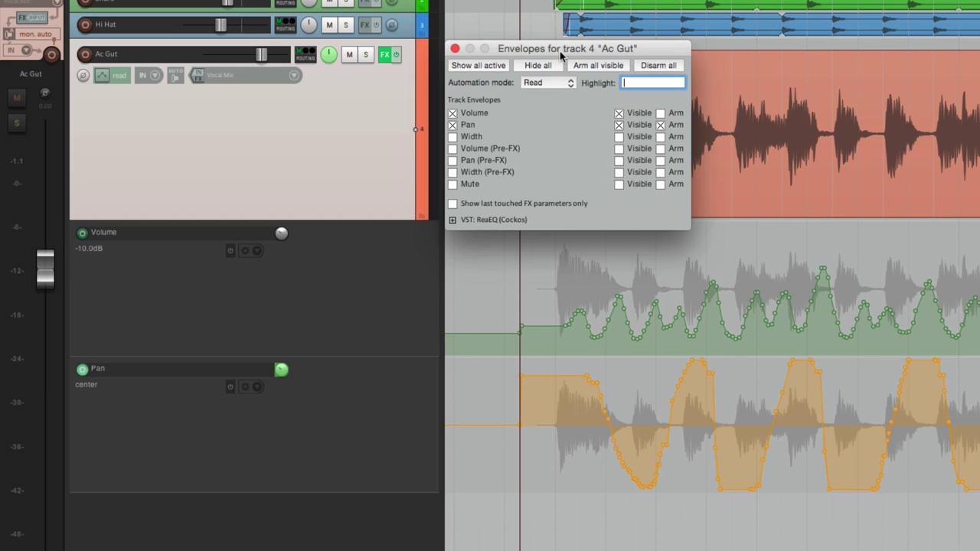
pyautogui.click(455, 49)
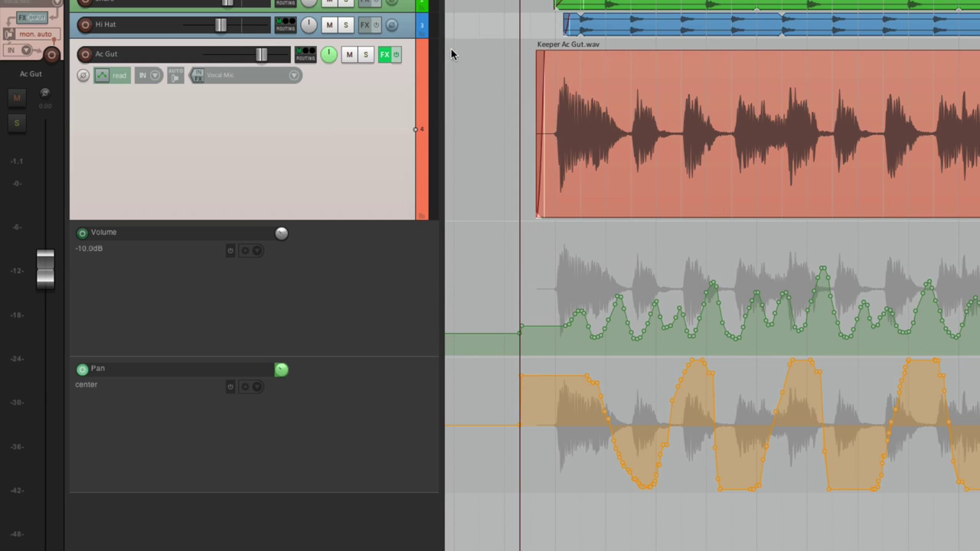
# - Arm the Ac Gut Volume envelope and play back the volume and pan automation together in Read mode
pyautogui.click(539, 248)
pyautogui.press('space')
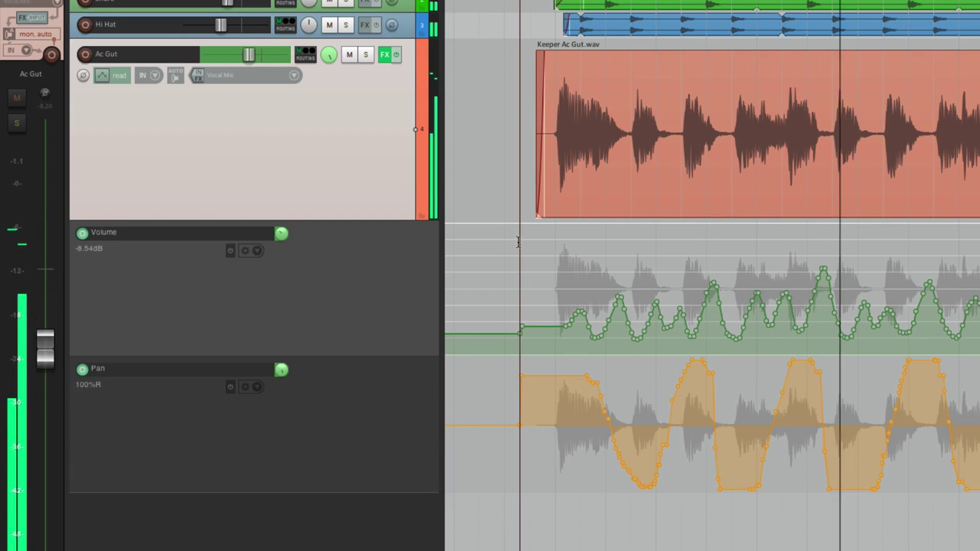
pyautogui.press('space')
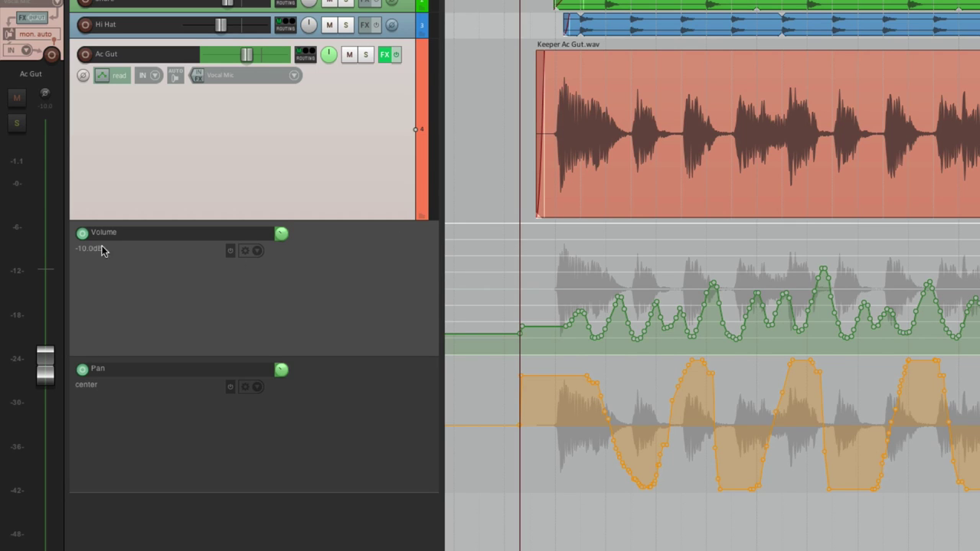
# - Check the arm settings in the envelope window, and try disarming and re-arming the Volume and Pan envelopes from their lanes
pyautogui.click(104, 76)
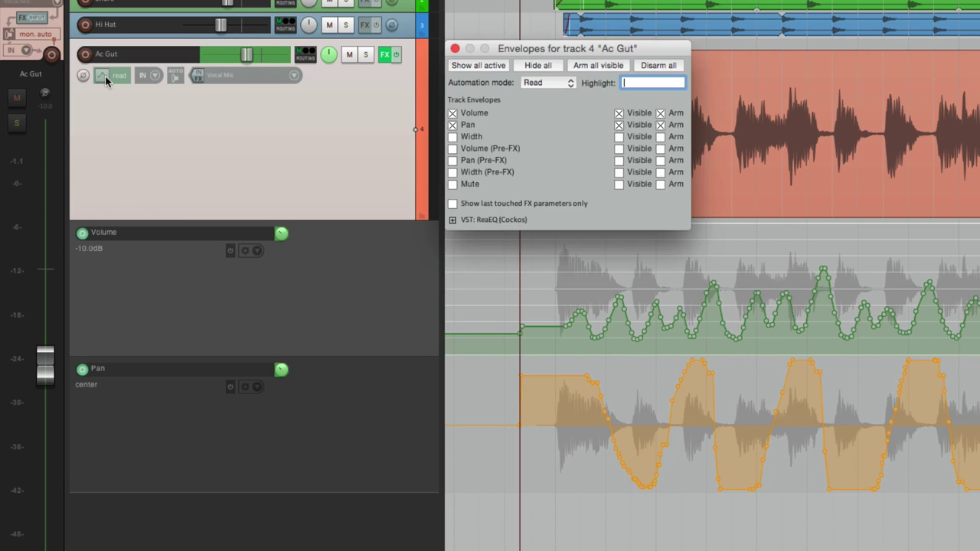
pyautogui.click(662, 126)
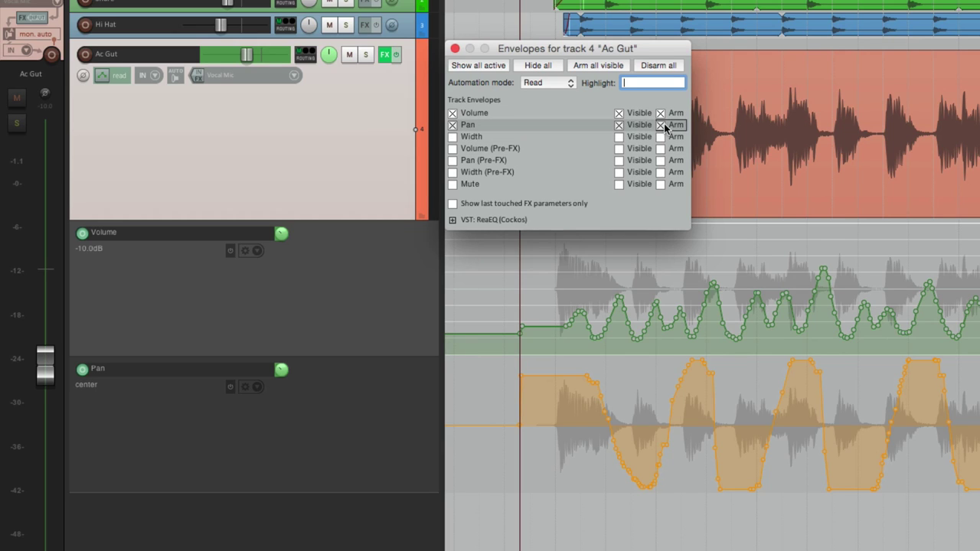
pyautogui.click(454, 48)
pyautogui.click(82, 232)
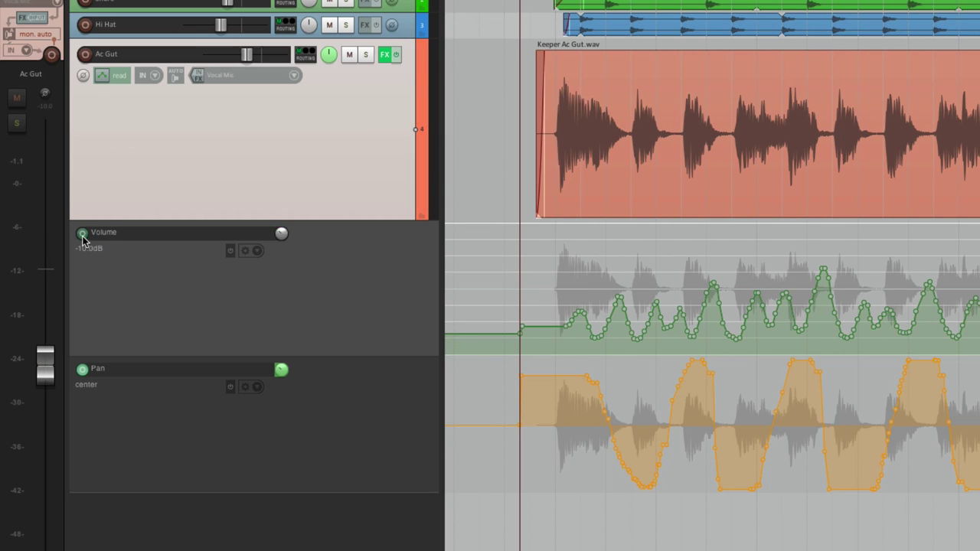
pyautogui.click(82, 370)
pyautogui.click(83, 369)
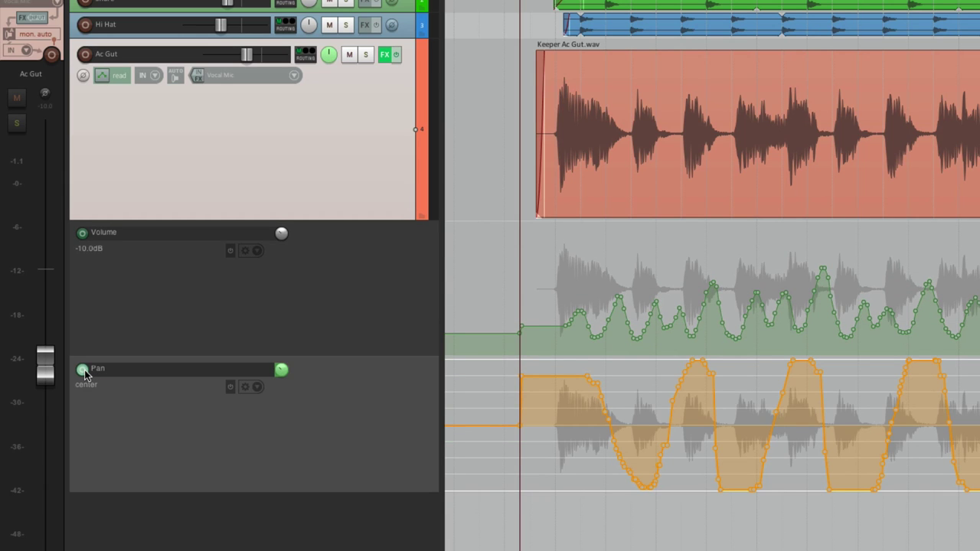
pyautogui.click(82, 233)
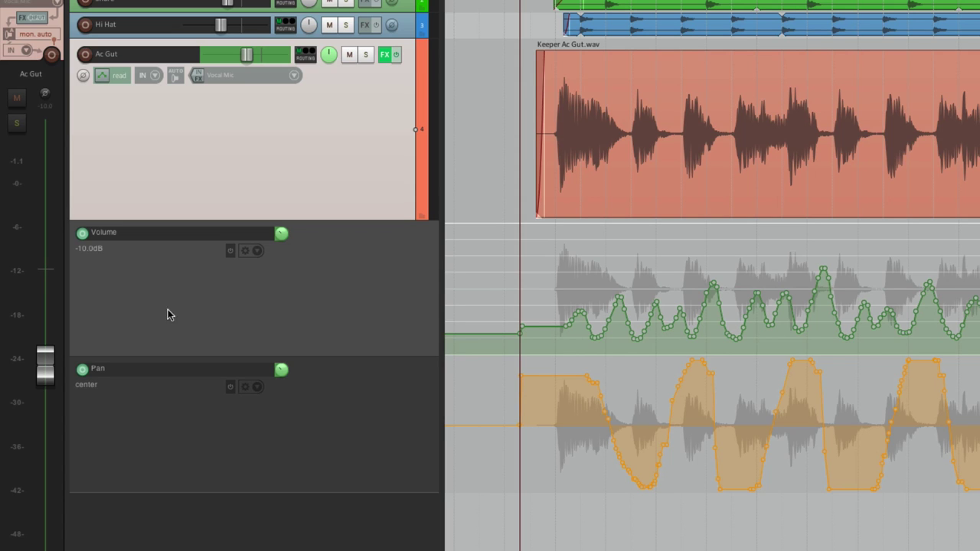
# - Try Write as the Ac Gut track's automation mode, and set the mode to Trim/Read instead
pyautogui.click(102, 78)
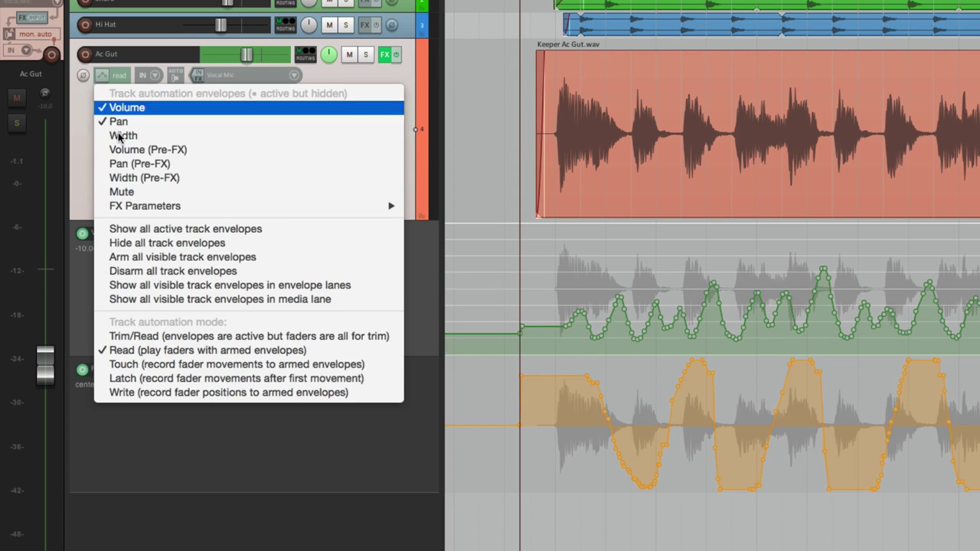
pyautogui.click(102, 393)
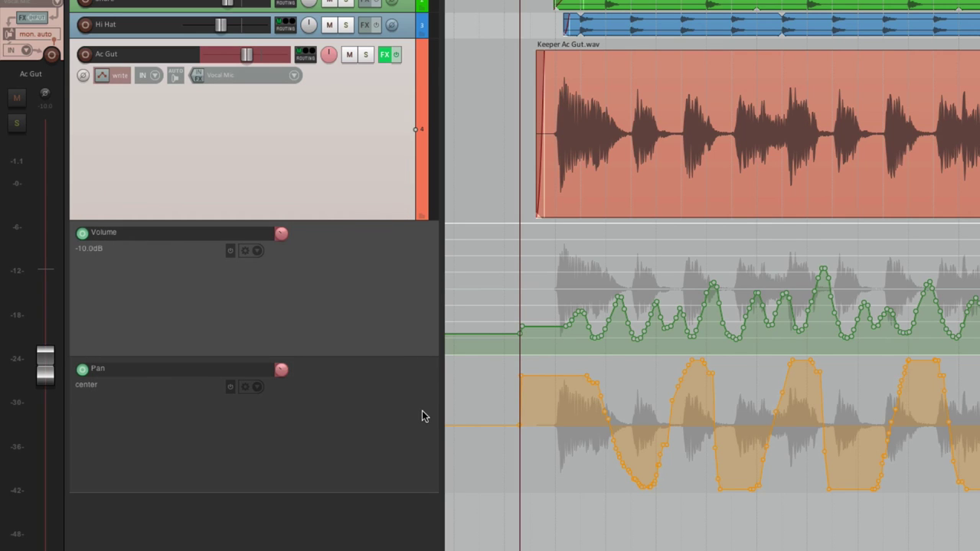
pyautogui.click(101, 77)
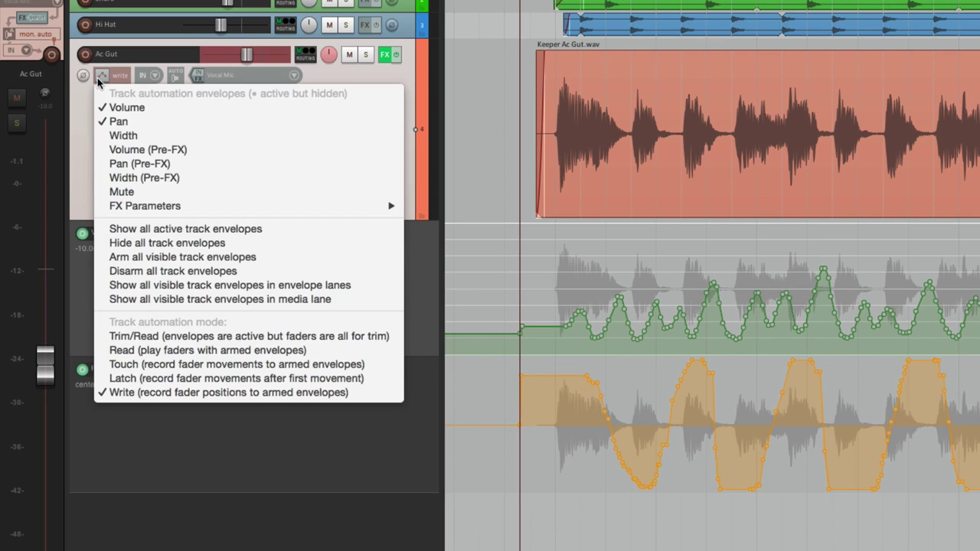
pyautogui.click(102, 338)
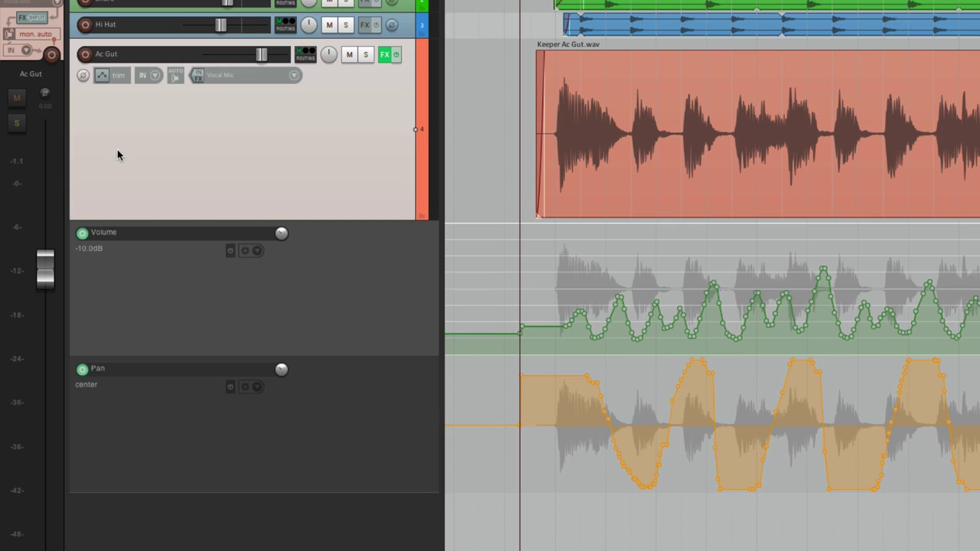
# - Add a Mute envelope to the Ac Gut track
pyautogui.click(101, 77)
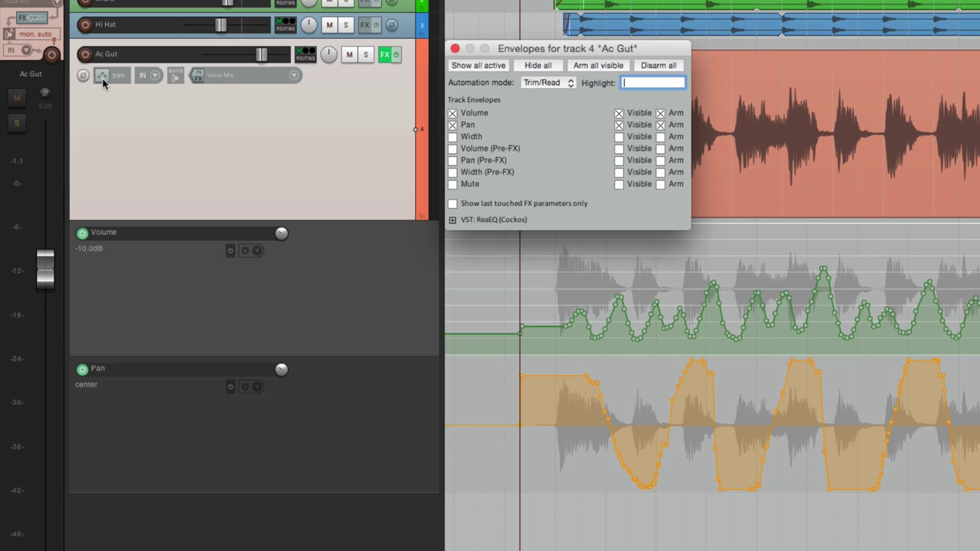
pyautogui.click(454, 49)
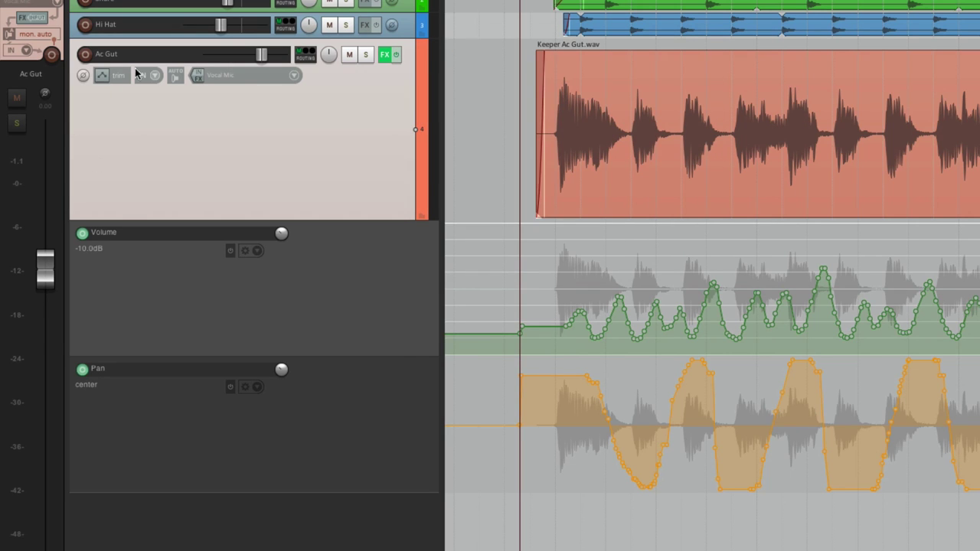
pyautogui.rightClick(101, 77)
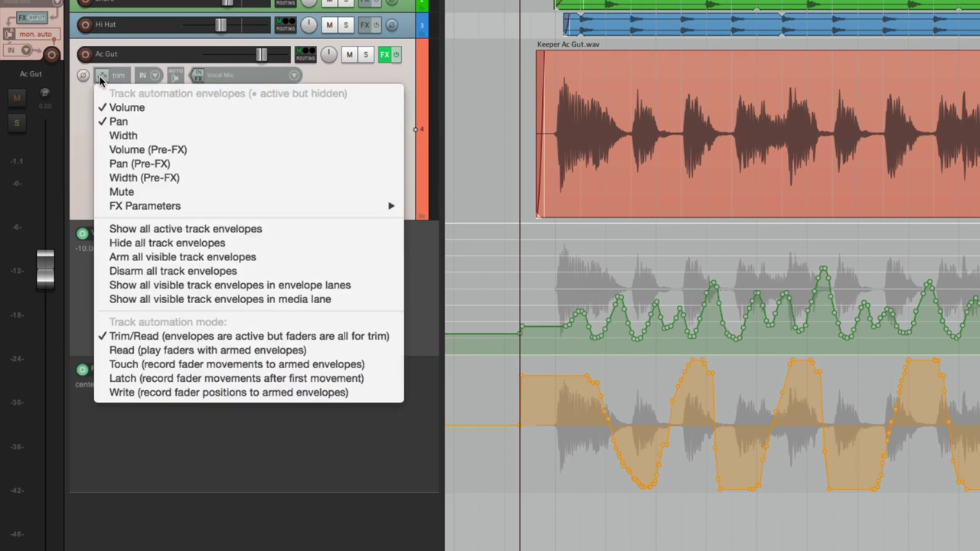
pyautogui.click(100, 192)
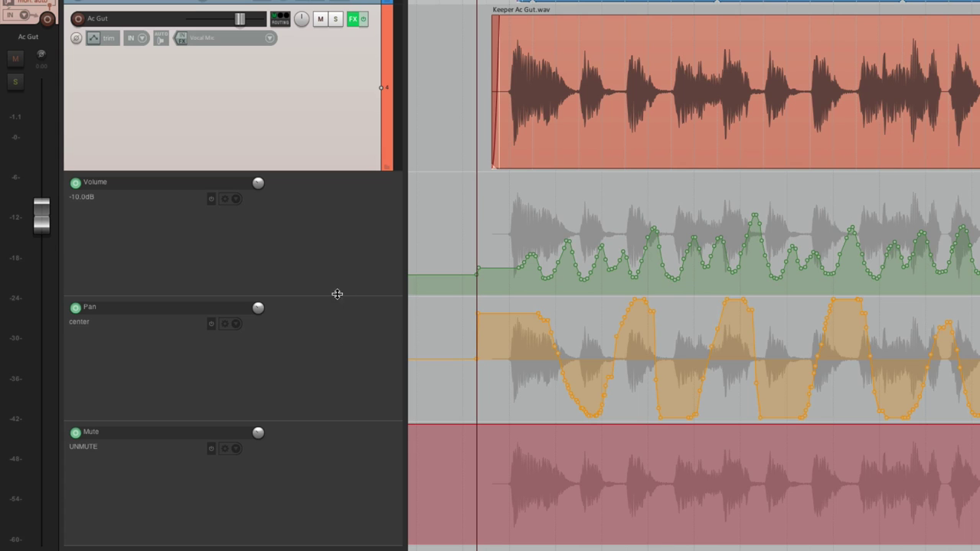
# - Shrink the Volume and Pan envelope lanes to about half height and enlarge the Mute lane
pyautogui.moveTo(336, 294); pyautogui.dragTo(334, 232)
pyautogui.moveTo(332, 355); pyautogui.dragTo(333, 297)
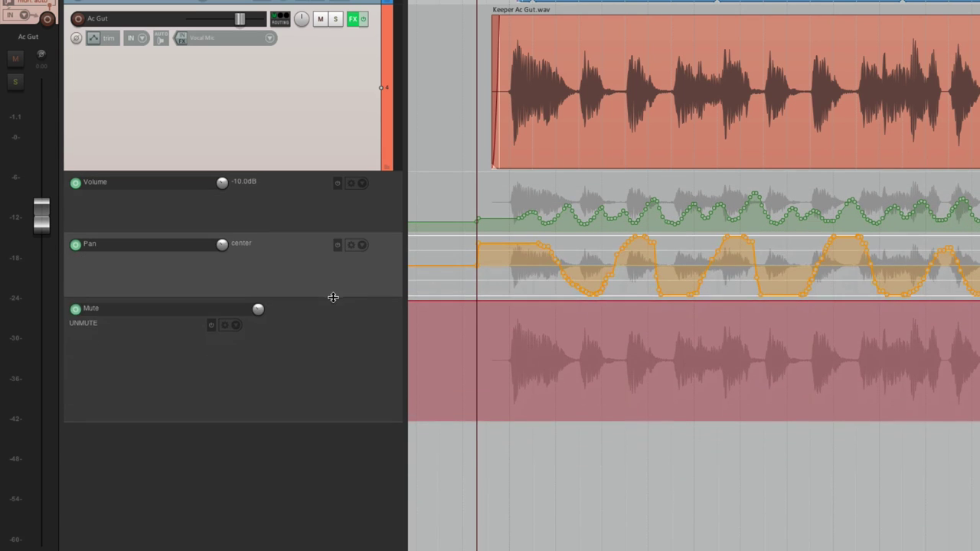
pyautogui.moveTo(339, 421); pyautogui.dragTo(333, 496)
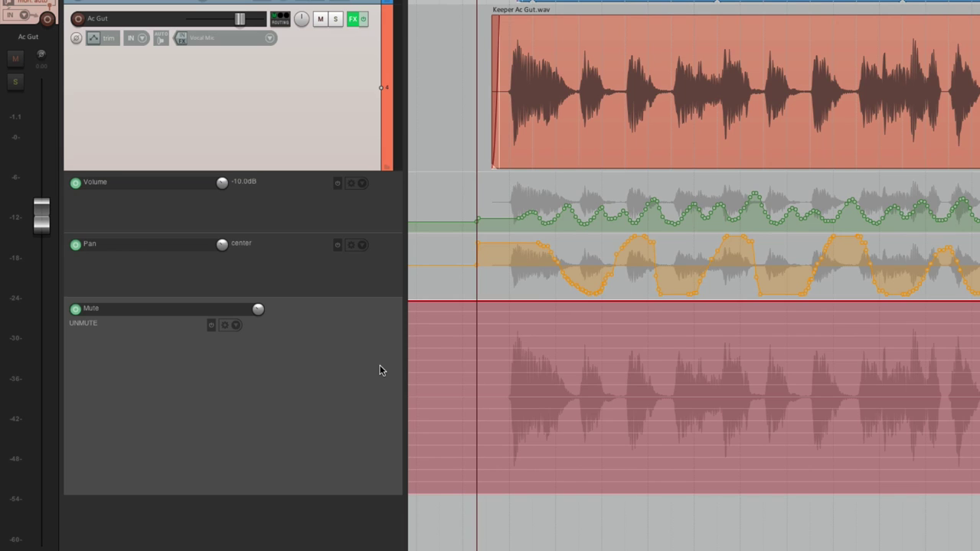
# - Set the Ac Gut track's automation mode to Write and disarm its Volume and Pan envelopes, keeping only Mute armed
pyautogui.click(93, 38)
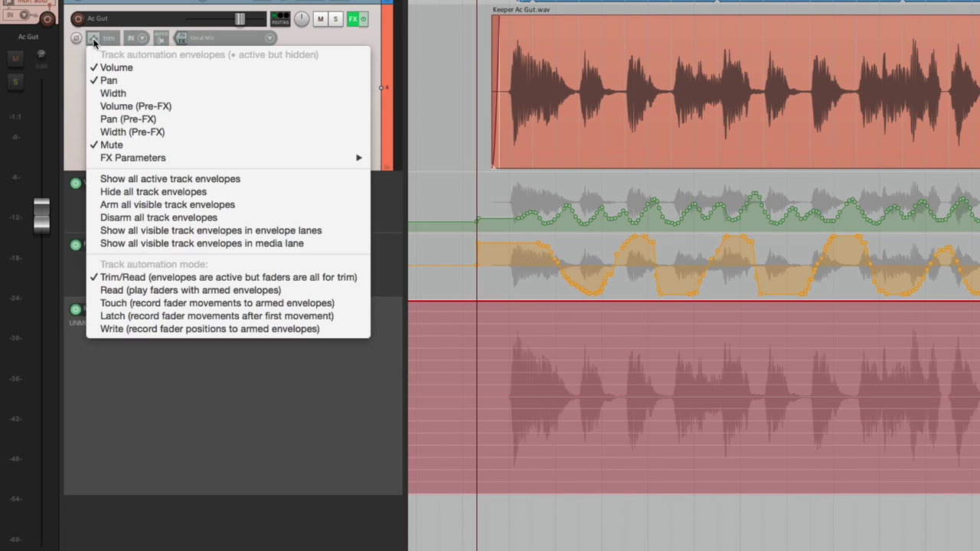
pyautogui.click(90, 328)
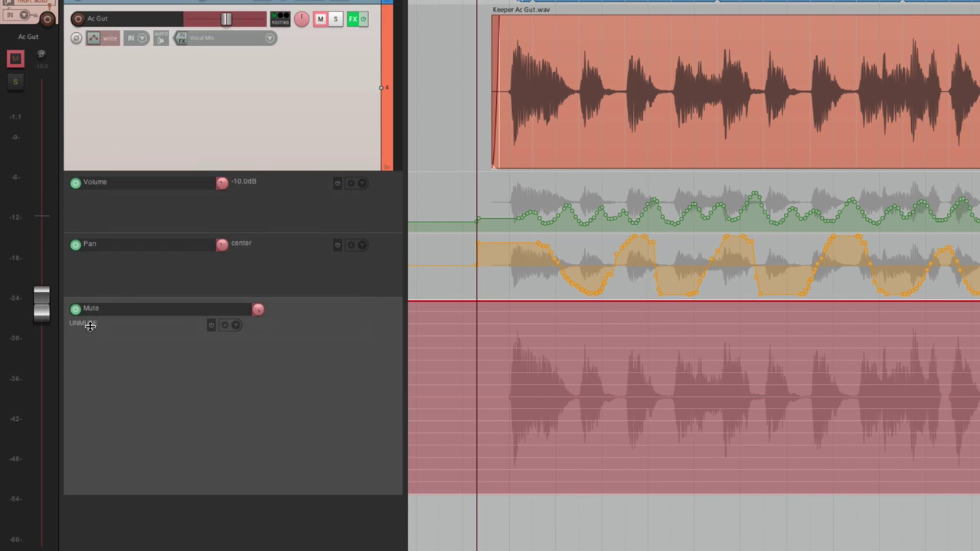
pyautogui.click(77, 186)
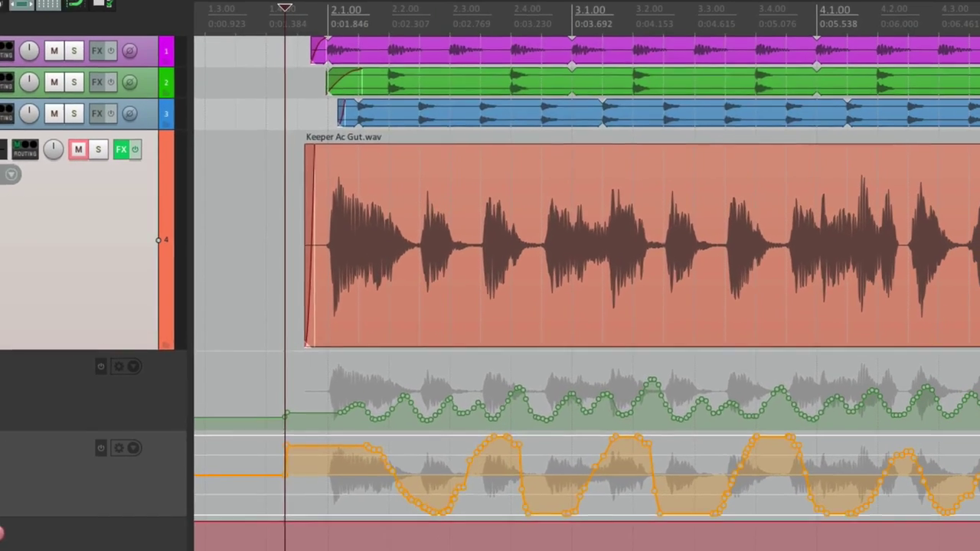
# - In the automation preferences, choose Switch to trim/read mode for after recording automation in write mode
pyautogui.press('super+comma')
pyautogui.scroll(-3, 258, 356)
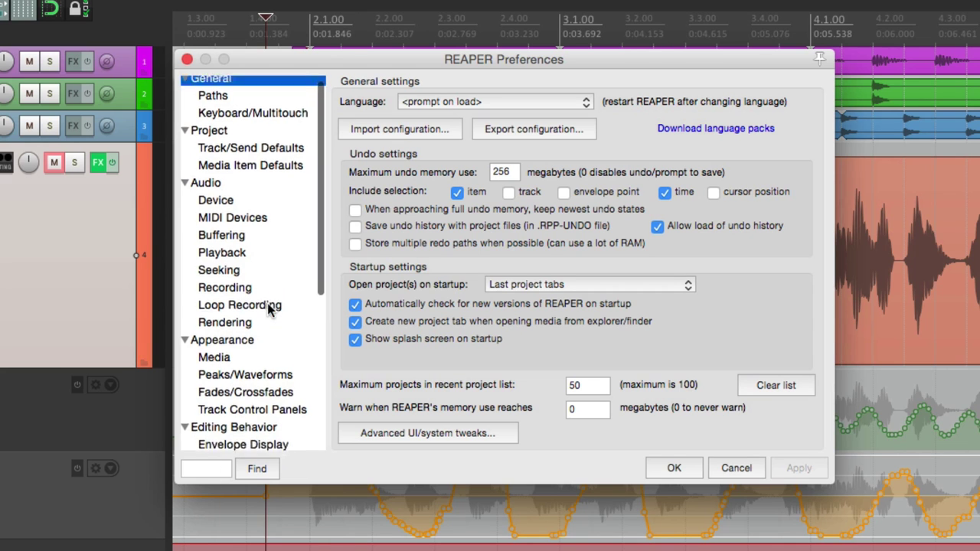
pyautogui.click(227, 392)
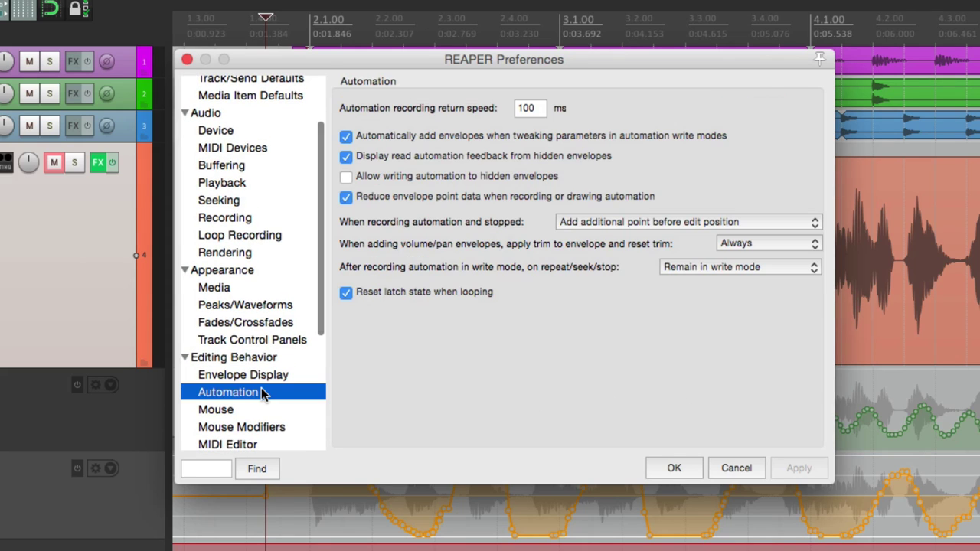
pyautogui.click(680, 266)
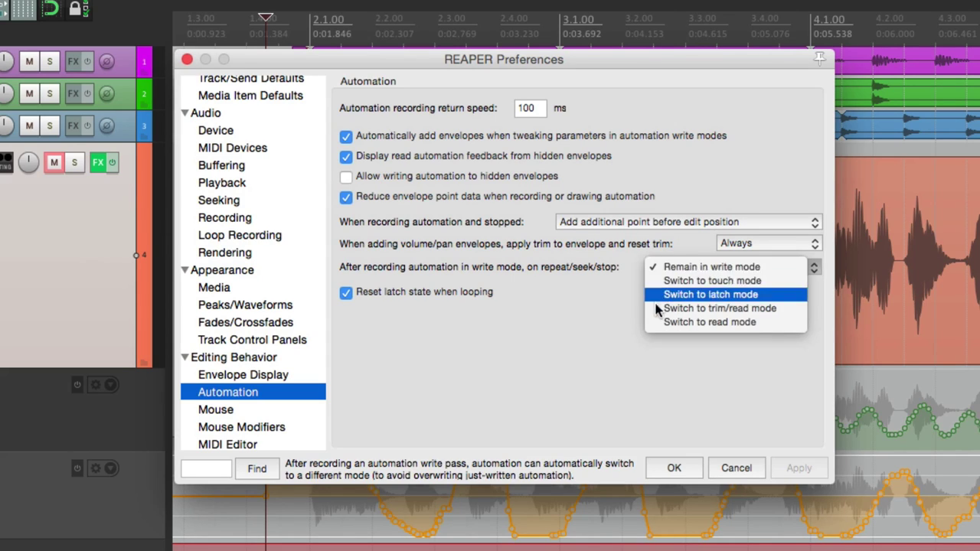
pyautogui.click(719, 307)
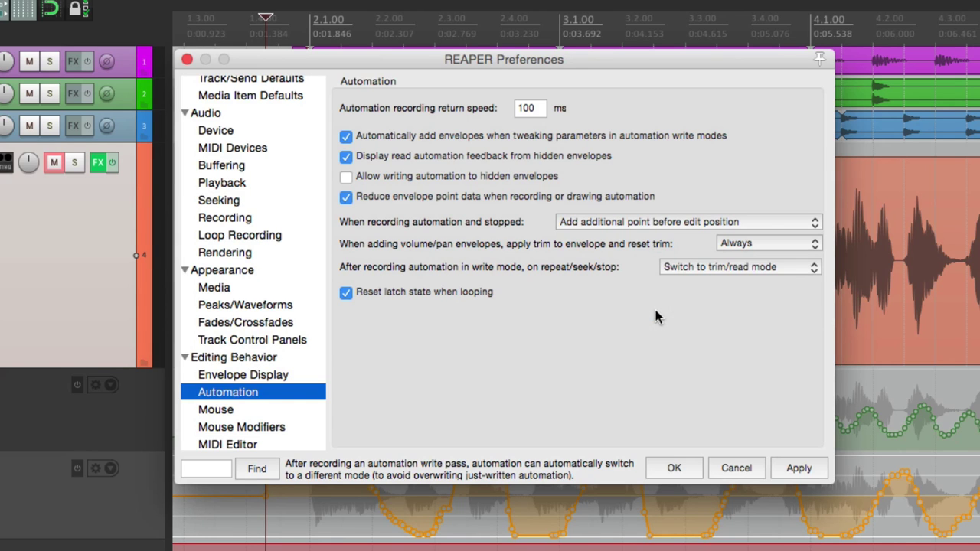
pyautogui.click(674, 467)
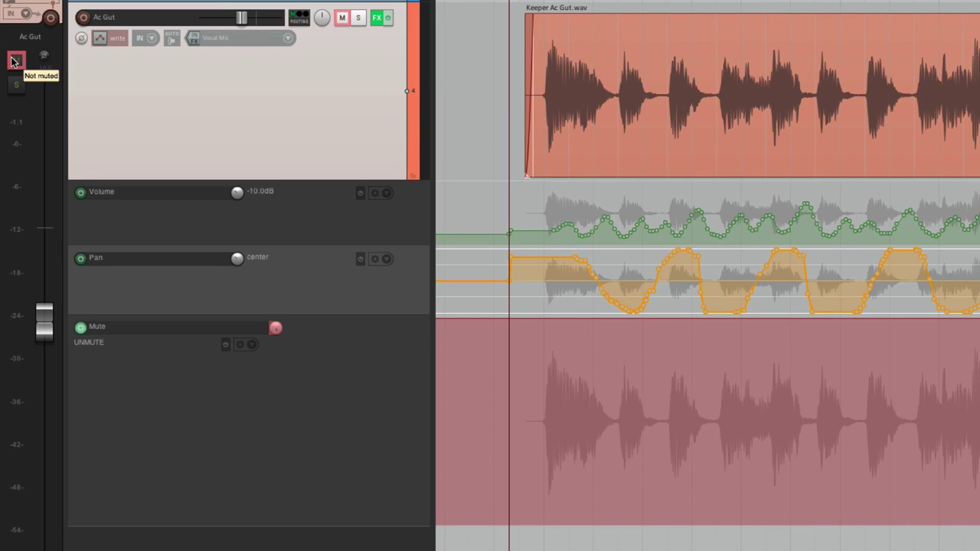
# - Record a mute and unmute on the Ac Gut track during playback, muting the second and third notes, and play the result back
pyautogui.press('space')
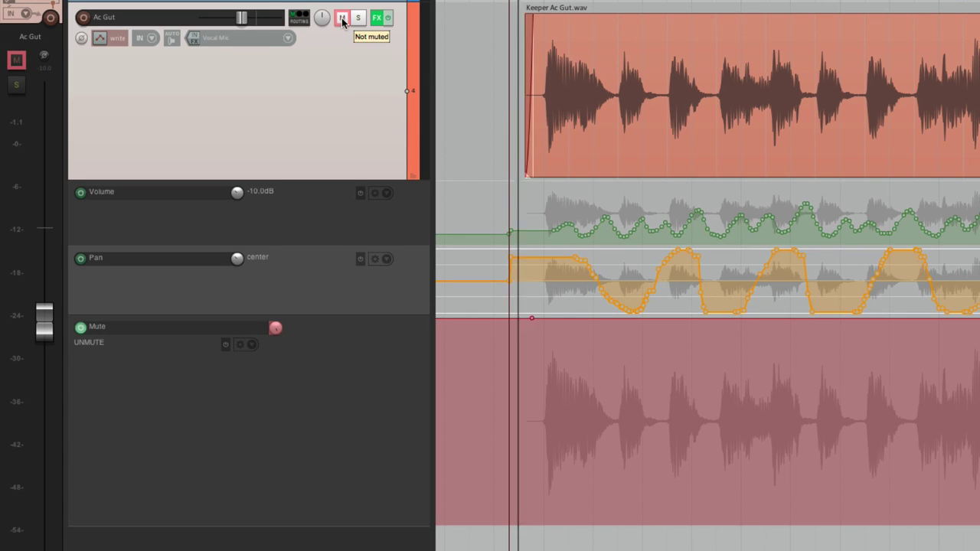
pyautogui.click(342, 19)
pyautogui.click(342, 18)
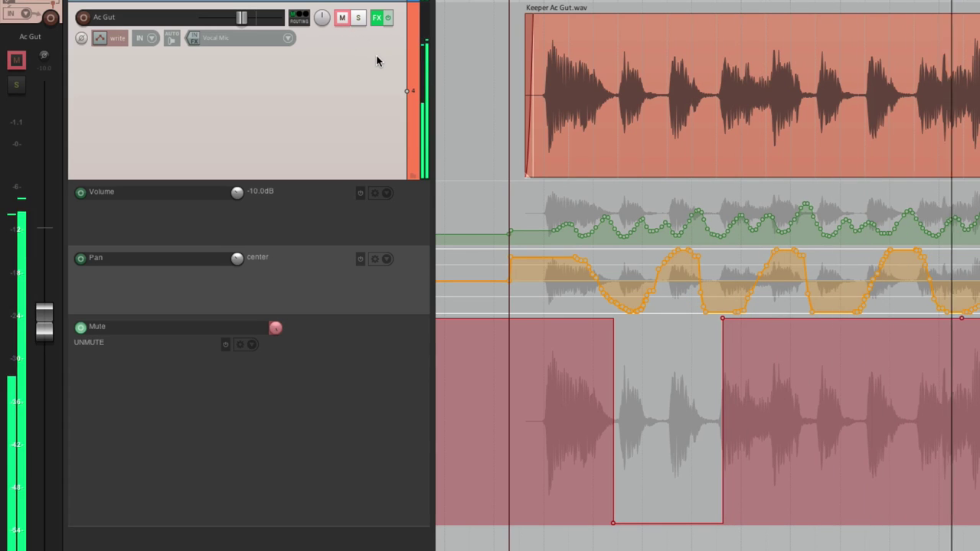
pyautogui.press('space')
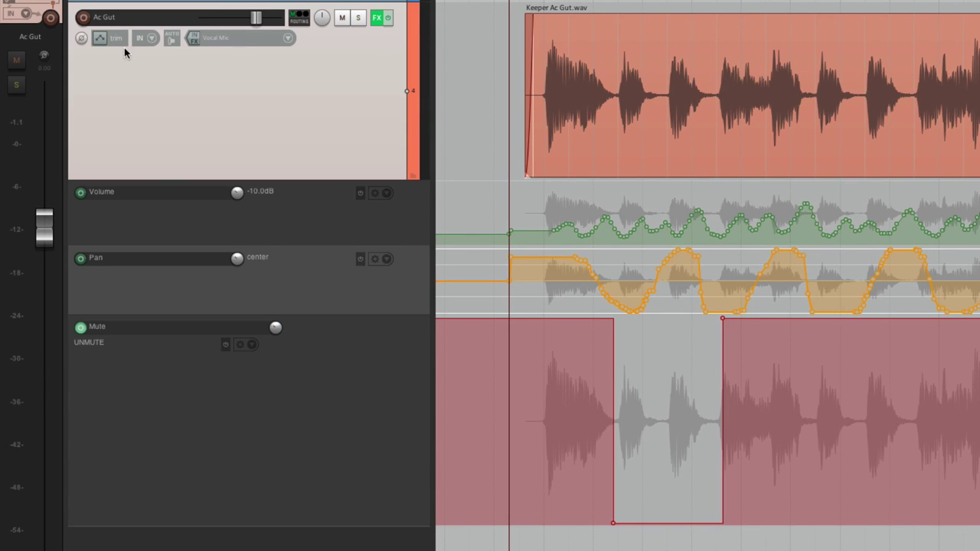
pyautogui.press('space')
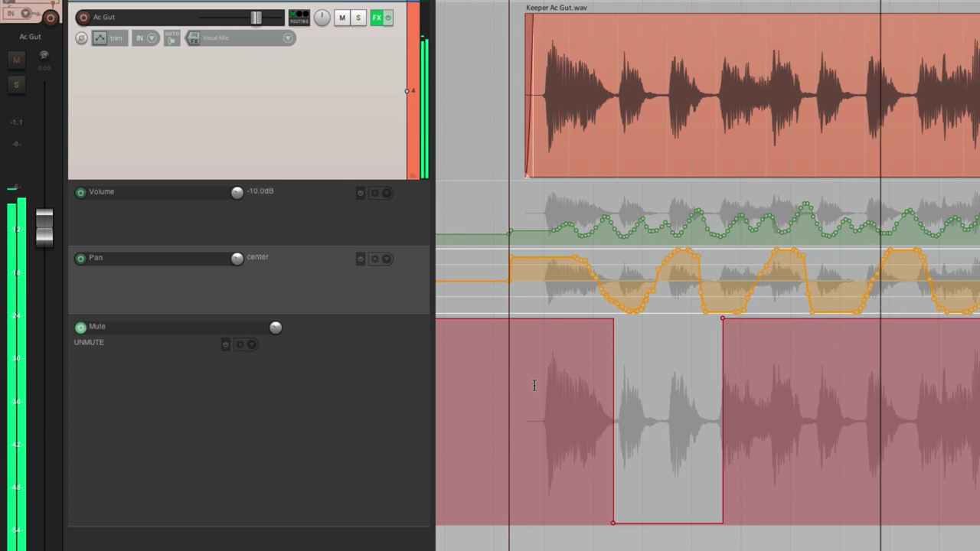
pyautogui.press('space')
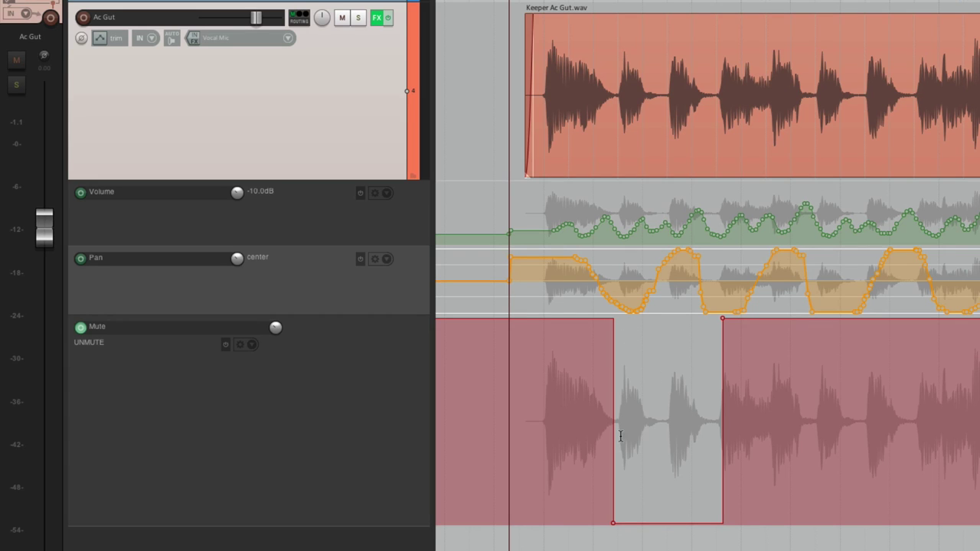
# - Tighten the muted section by moving its start point slightly later and its end point slightly earlier, and listen to the edit
pyautogui.moveTo(608, 522)
pyautogui.mouseDown()
pyautogui.moveTo(597, 523)
pyautogui.moveTo(616, 523)
pyautogui.mouseUp()
pyautogui.moveTo(740, 319); pyautogui.dragTo(714, 317)
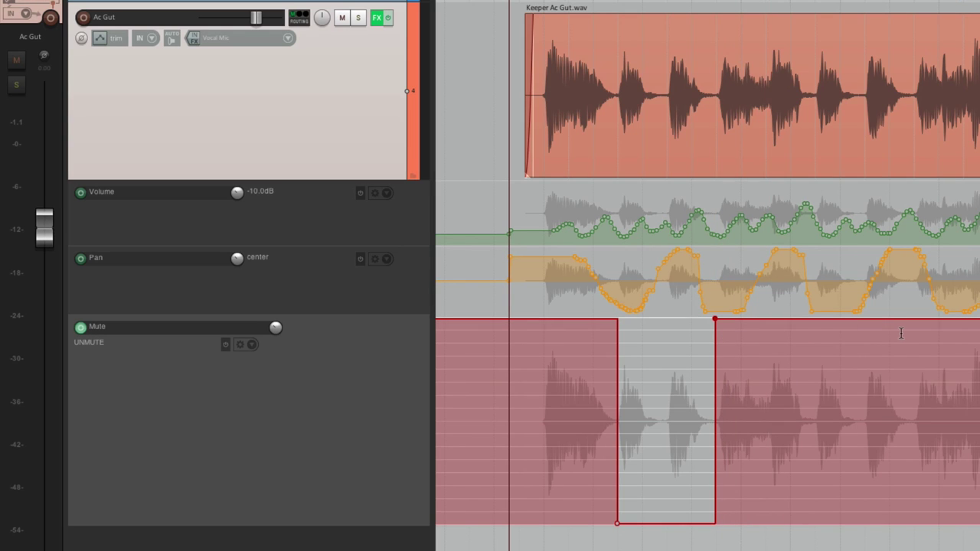
pyautogui.press('space')
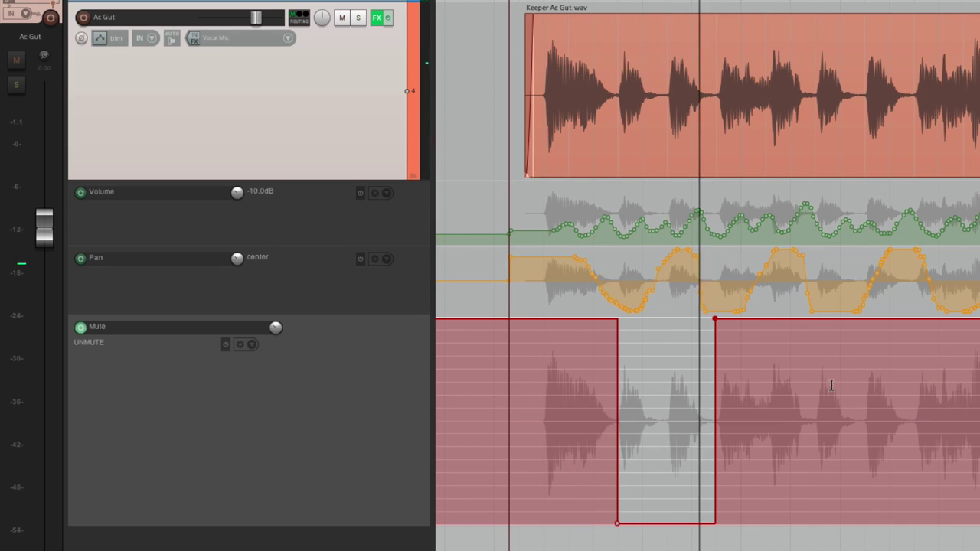
pyautogui.press('space')
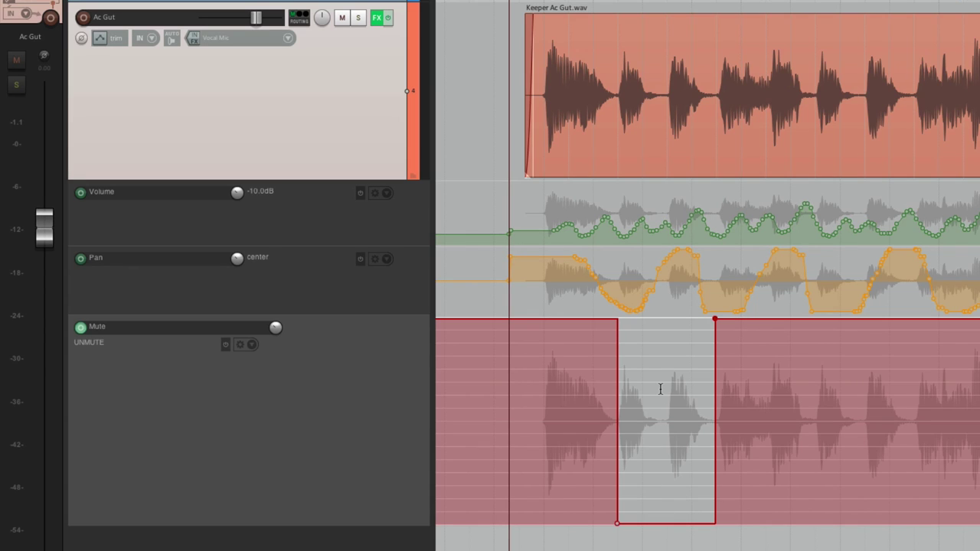
# - Compare playback with the Mute envelope bypassed and with it enabled again
pyautogui.click(226, 345)
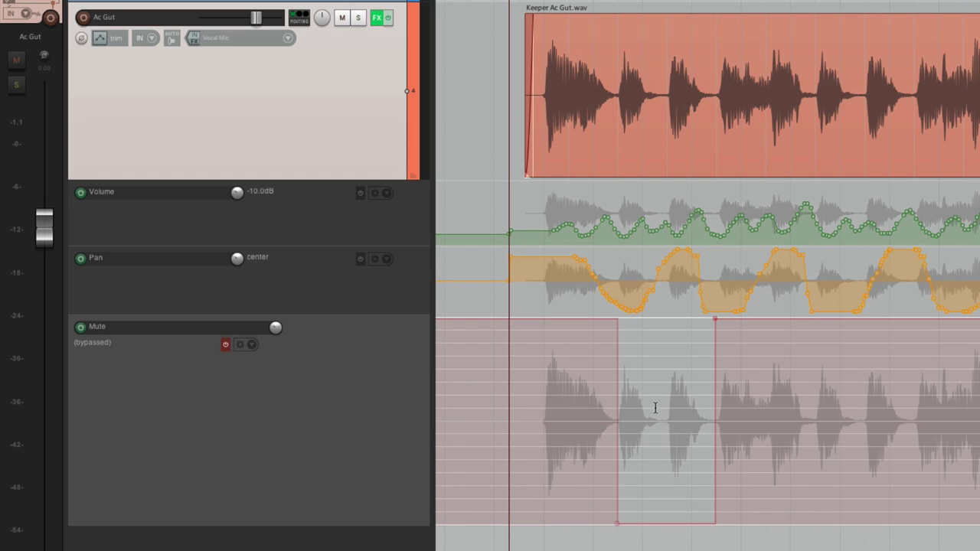
pyautogui.press('space')
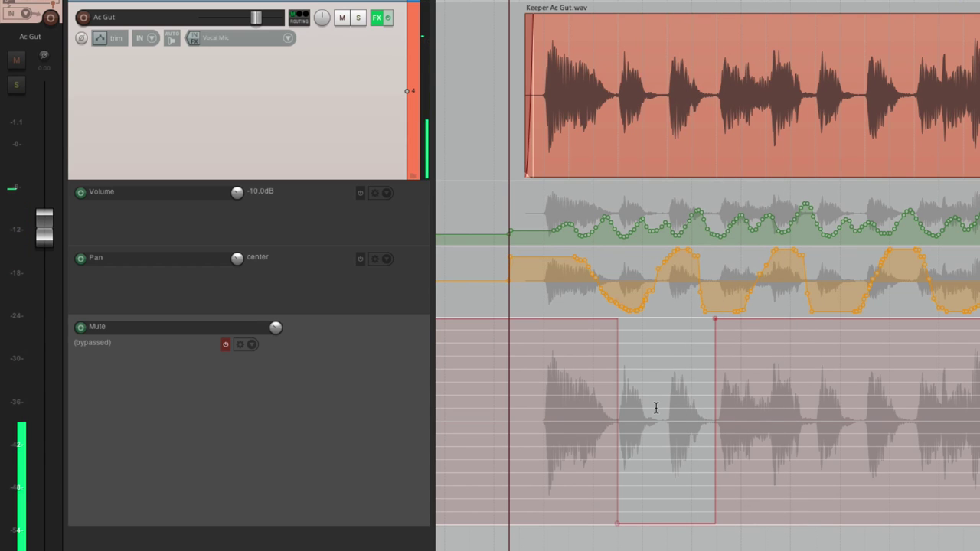
pyautogui.click(225, 343)
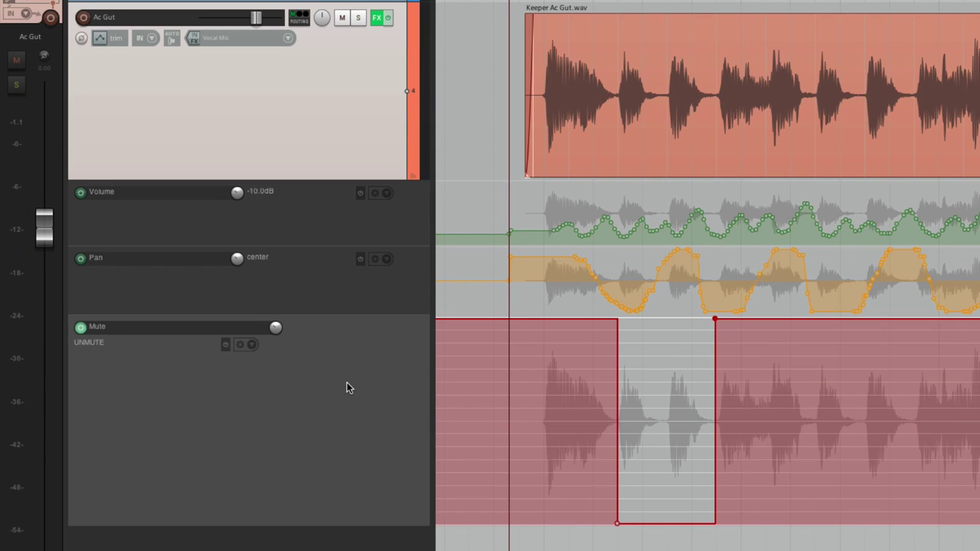
pyautogui.press('space')
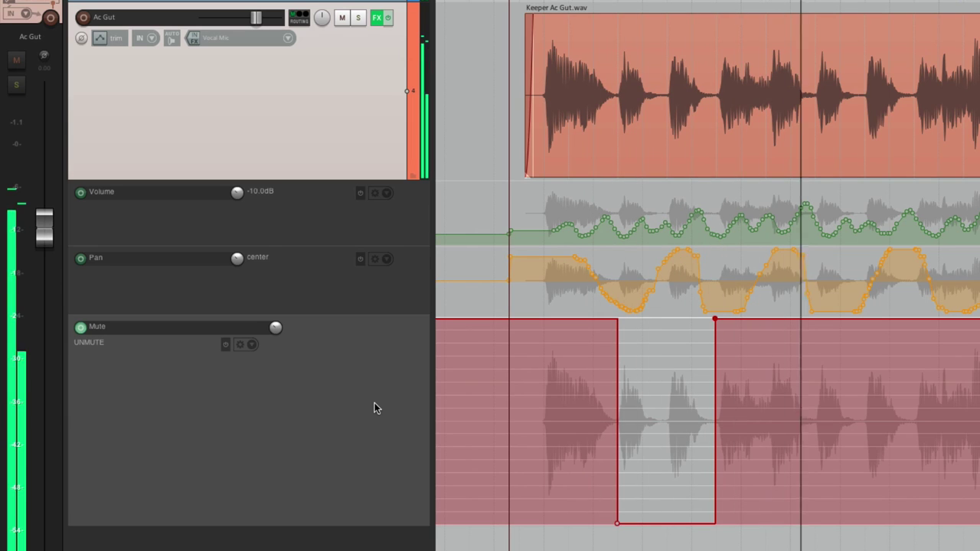
pyautogui.press('space')
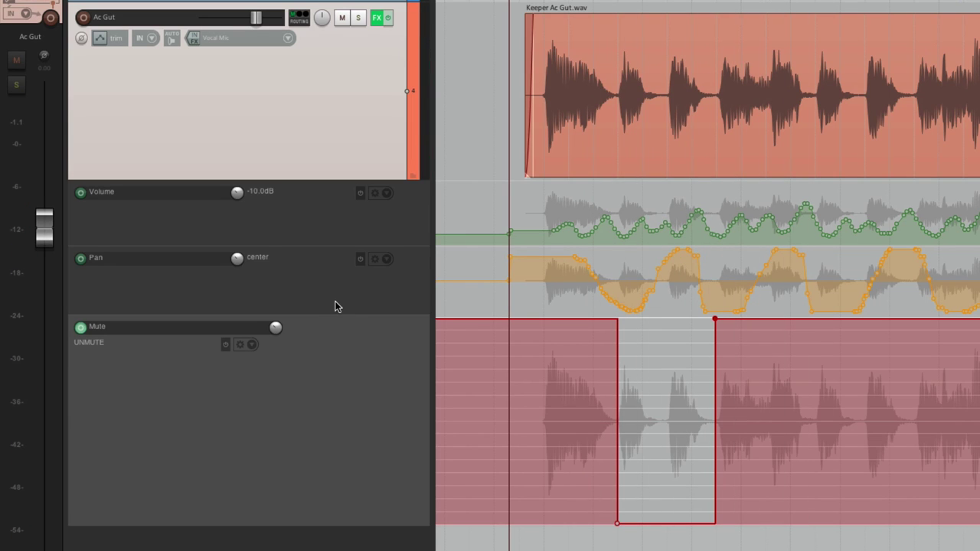
# - Try bypassing and re-enabling the Pan envelope and the Volume envelope from their lanes
pyautogui.click(360, 259)
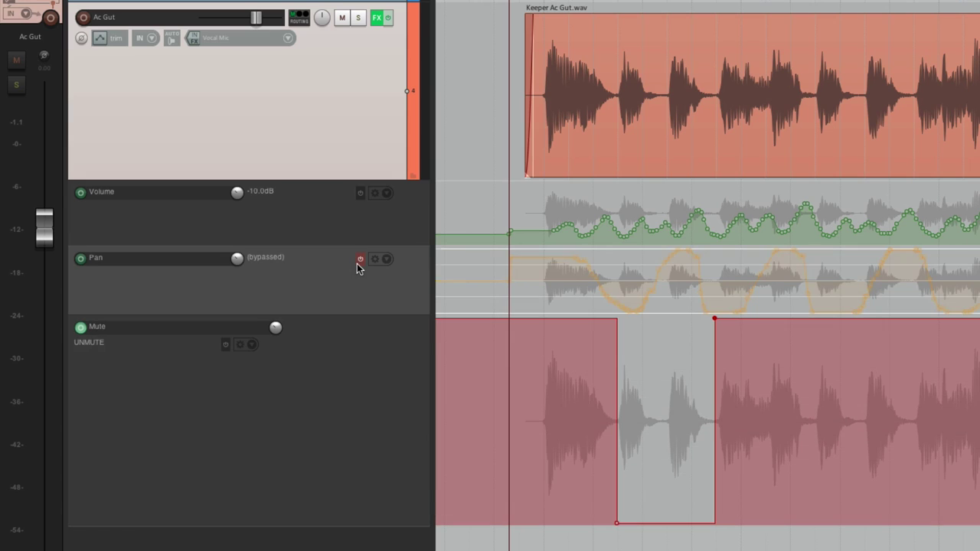
pyautogui.click(360, 259)
pyautogui.click(359, 193)
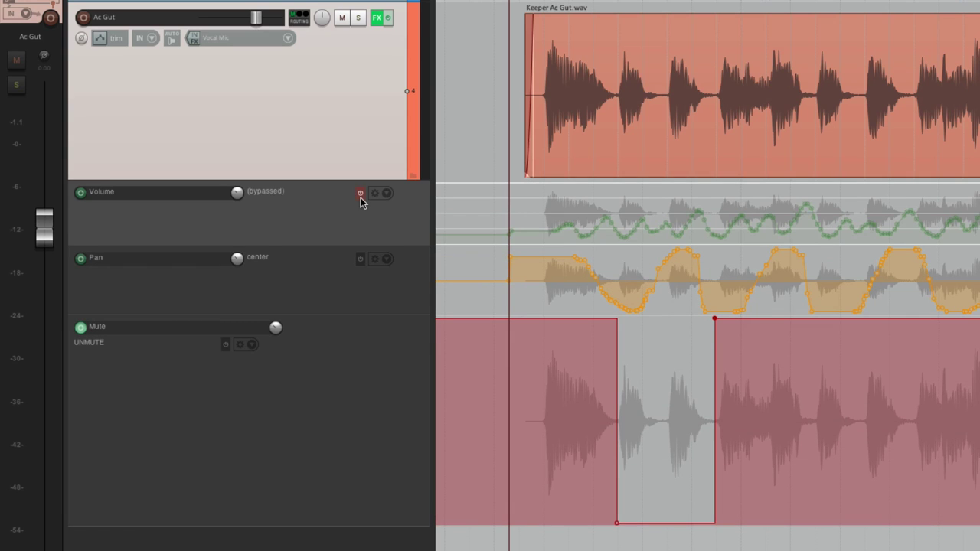
pyautogui.click(361, 195)
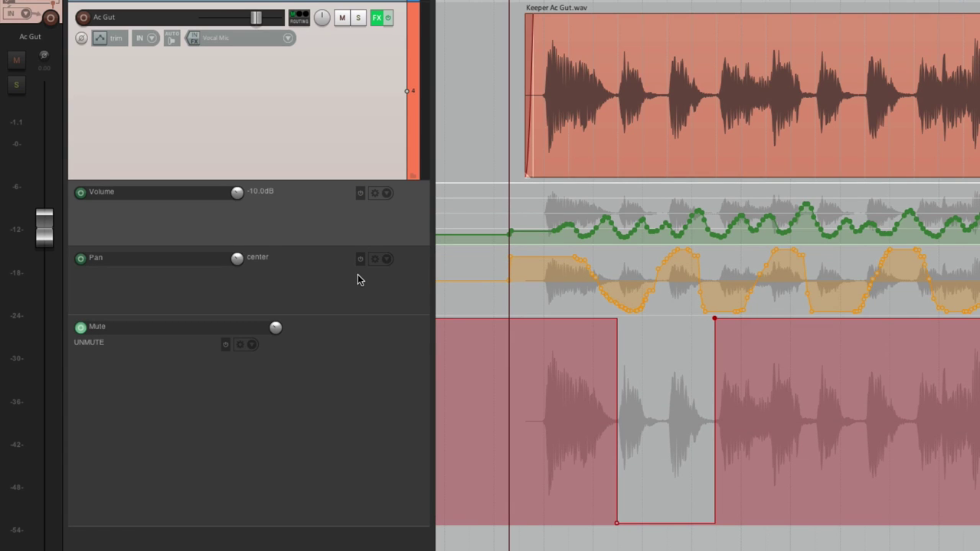
# - Hide the Volume, Pan and Mute envelopes of the Ac Gut track and play back the hidden automation
pyautogui.click(97, 40)
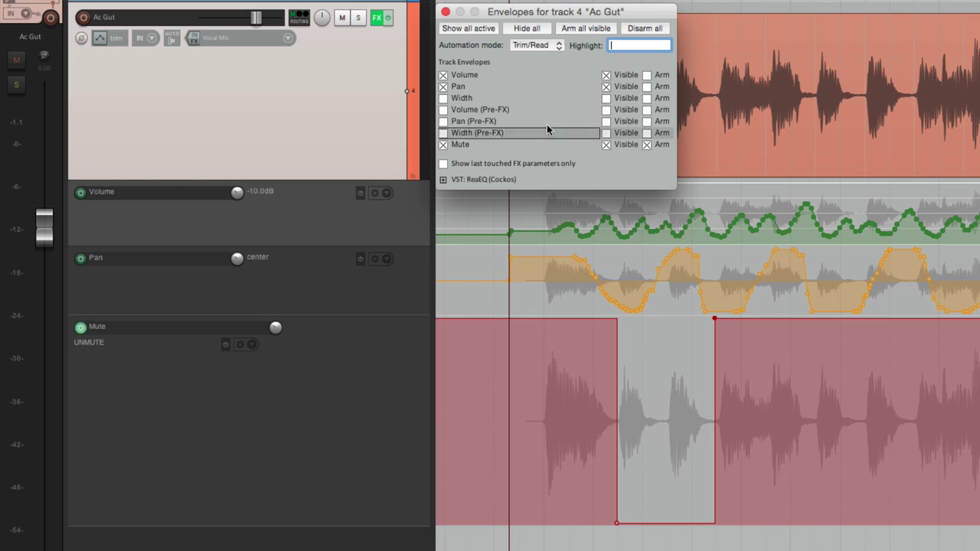
pyautogui.click(606, 75)
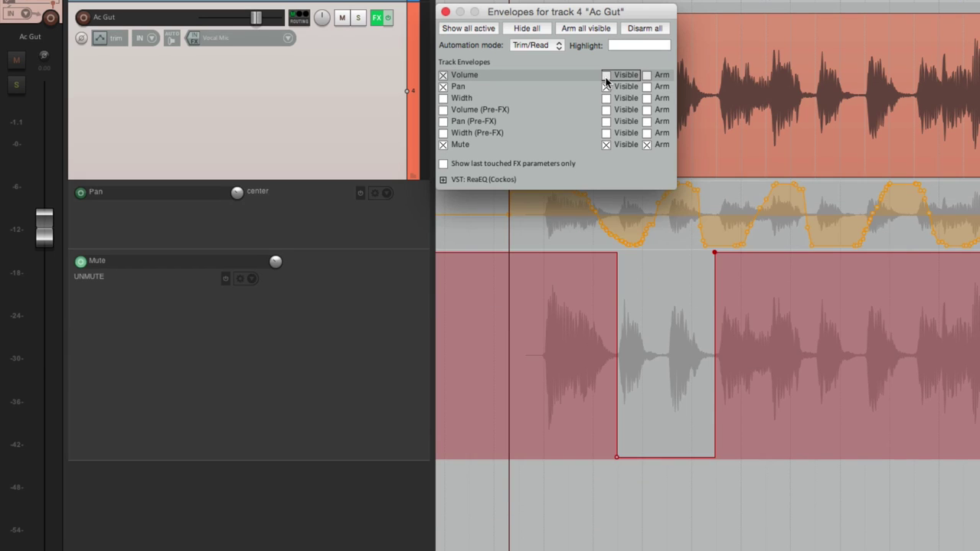
pyautogui.click(605, 86)
pyautogui.click(606, 144)
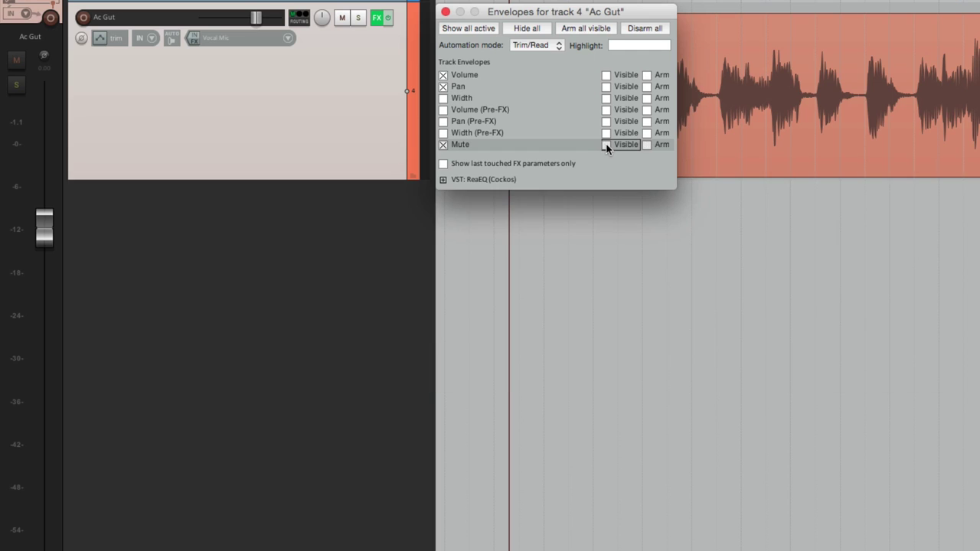
pyautogui.click(445, 12)
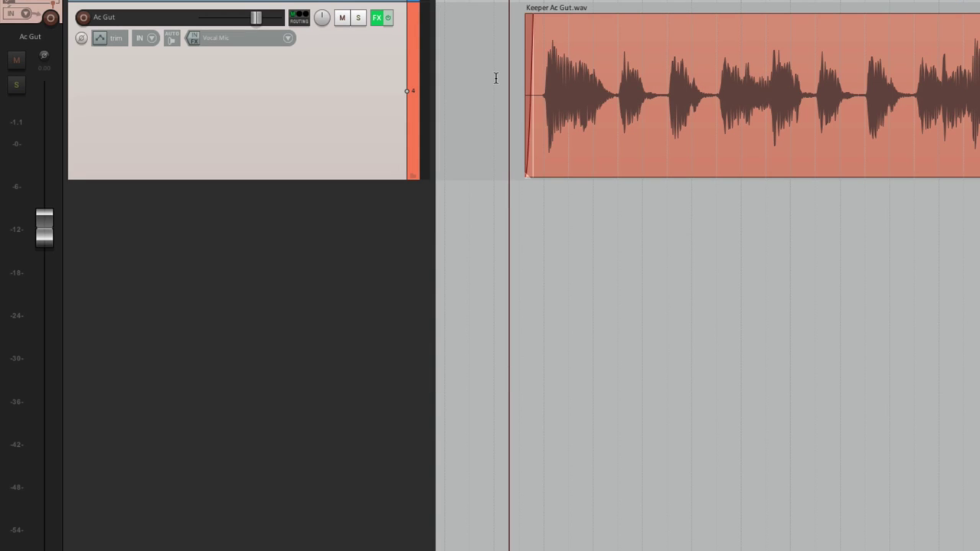
pyautogui.press('space')
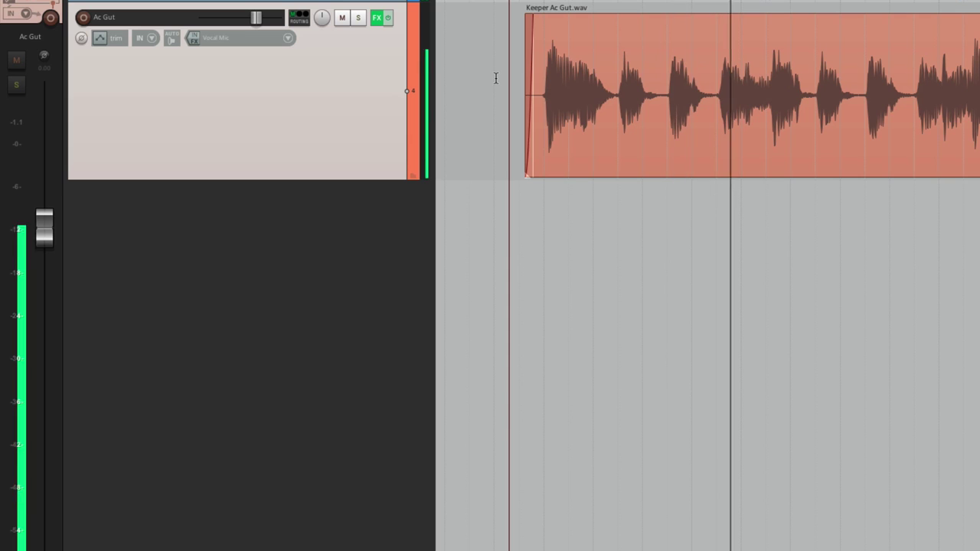
pyautogui.press('space')
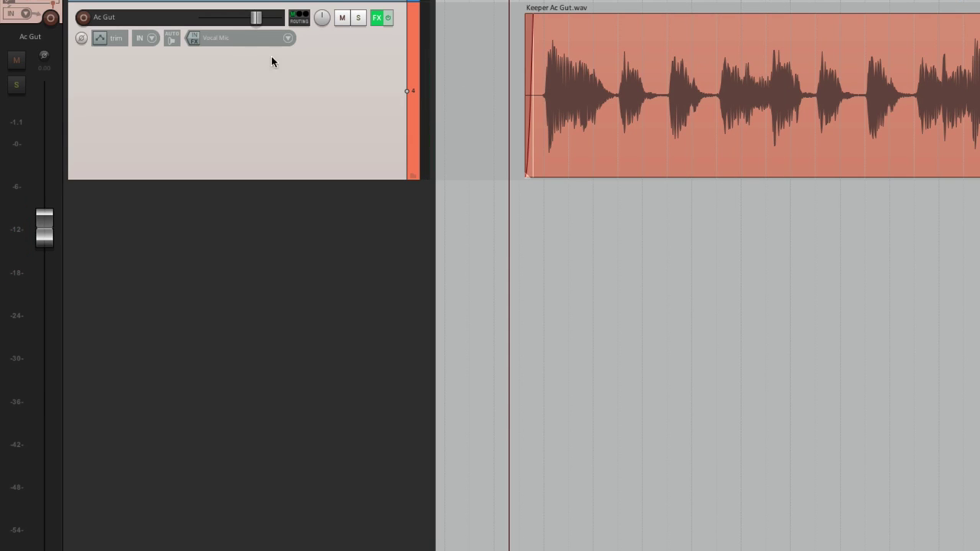
# - Make the Ac Gut track's Volume, Pan and Mute envelopes visible again in the envelope window
pyautogui.click(100, 40)
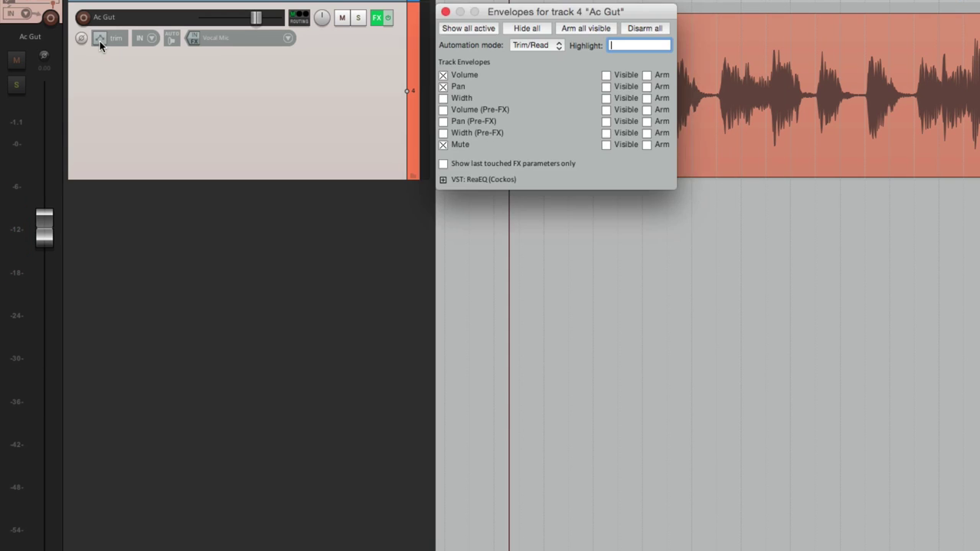
pyautogui.click(607, 75)
pyautogui.click(606, 86)
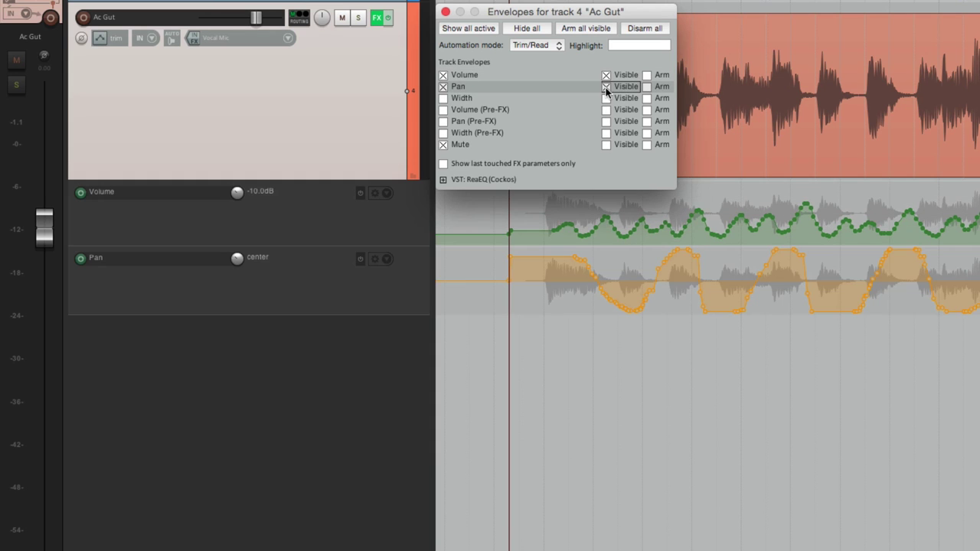
pyautogui.click(606, 145)
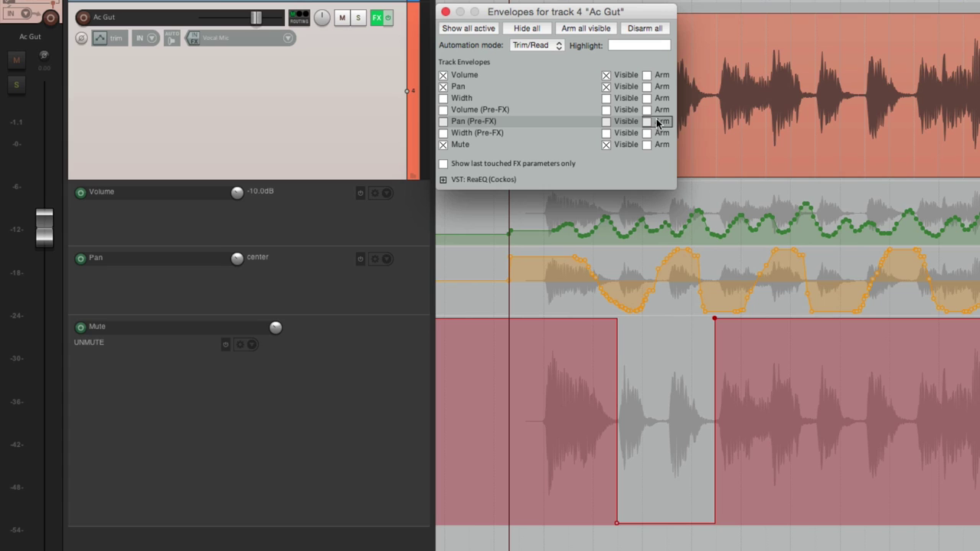
pyautogui.click(445, 12)
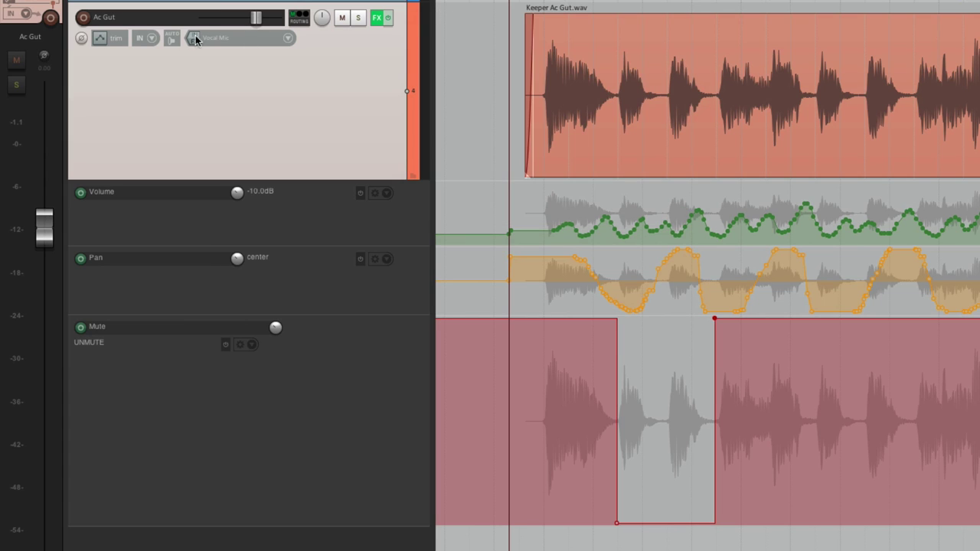
# - Hide only the Ac Gut track's Volume envelope using the track's envelope list
pyautogui.click(103, 44)
pyautogui.press('Escape')
pyautogui.click(100, 38)
pyautogui.click(101, 70)
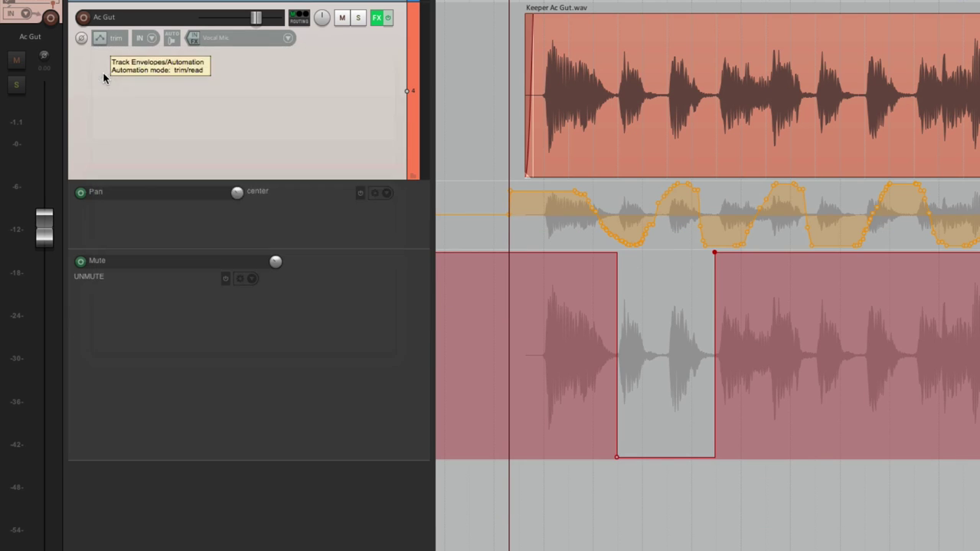
# - Hide the Ac Gut track's remaining Pan and Mute envelopes, and then show all active track envelopes
pyautogui.click(98, 37)
pyautogui.click(114, 132)
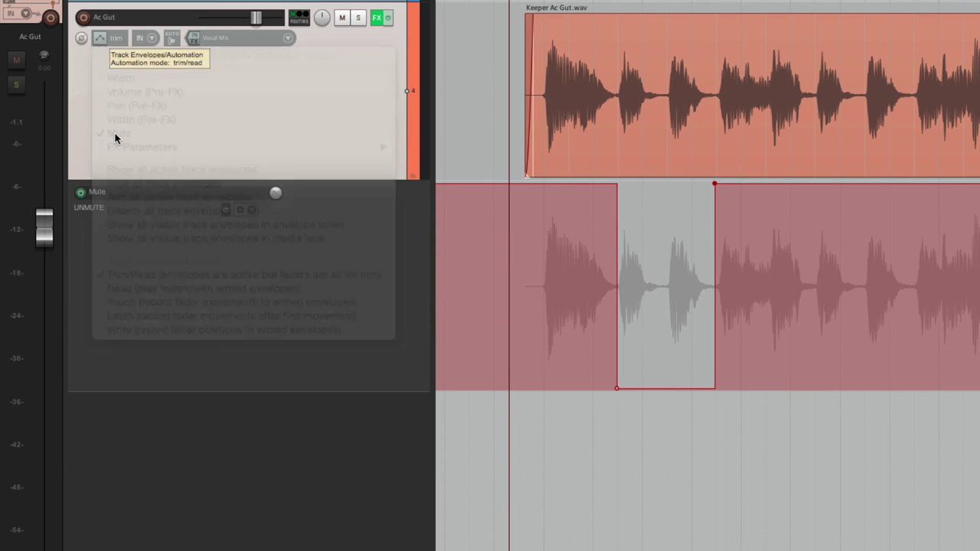
pyautogui.click(103, 40)
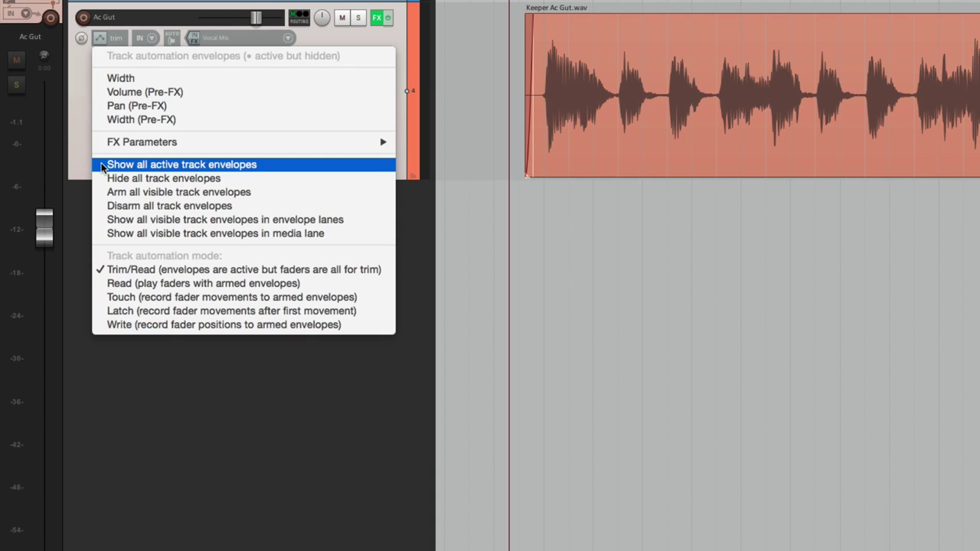
pyautogui.click(103, 165)
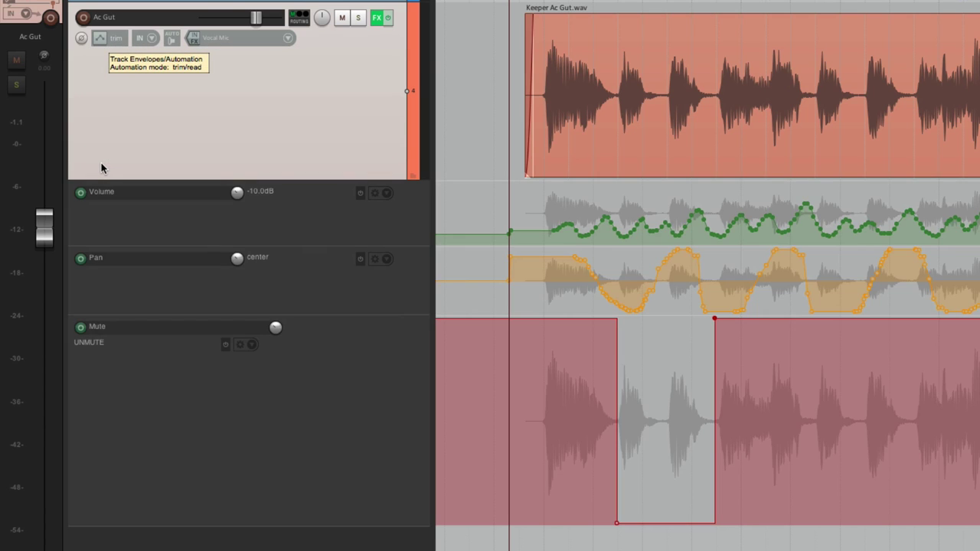
# - Try hiding all of the Ac Gut track's envelopes at once and showing all active ones again
pyautogui.click(101, 38)
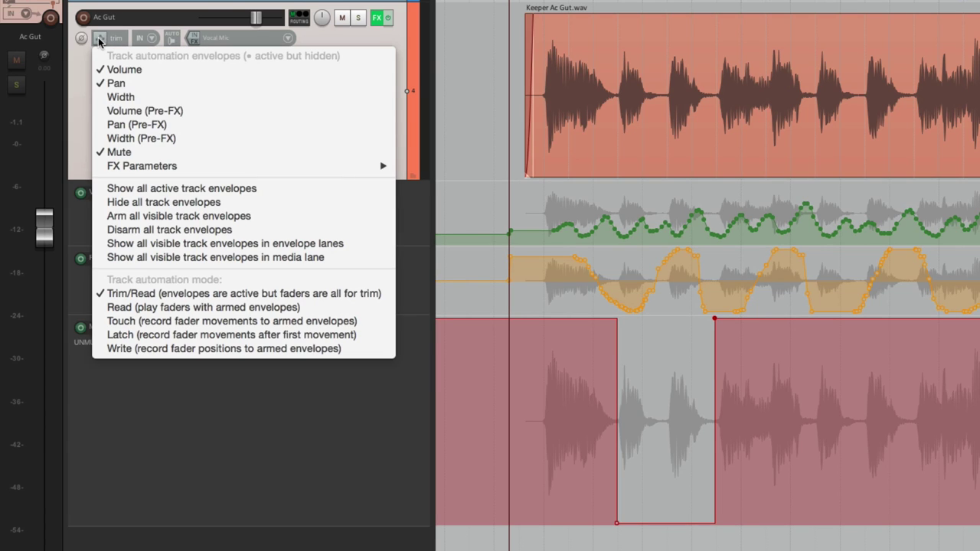
pyautogui.click(95, 202)
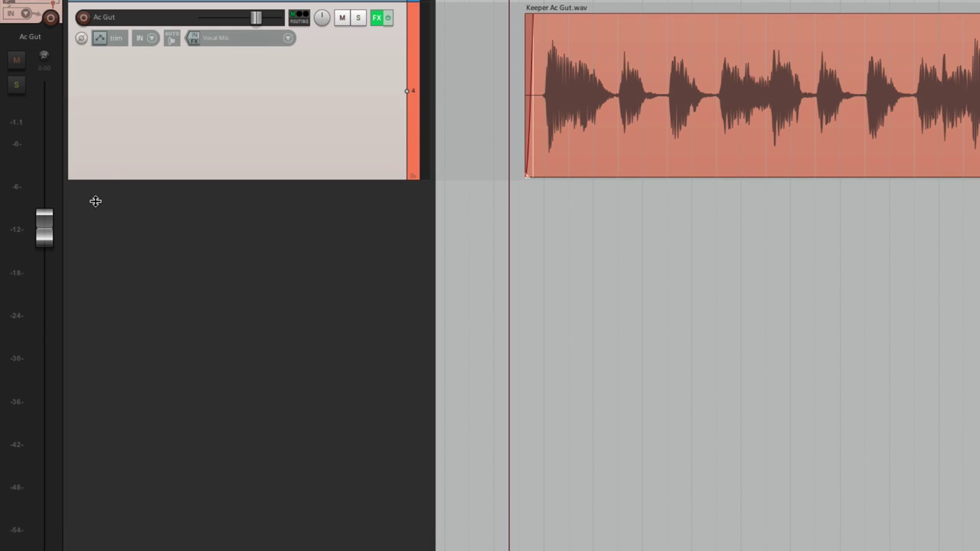
pyautogui.click(99, 37)
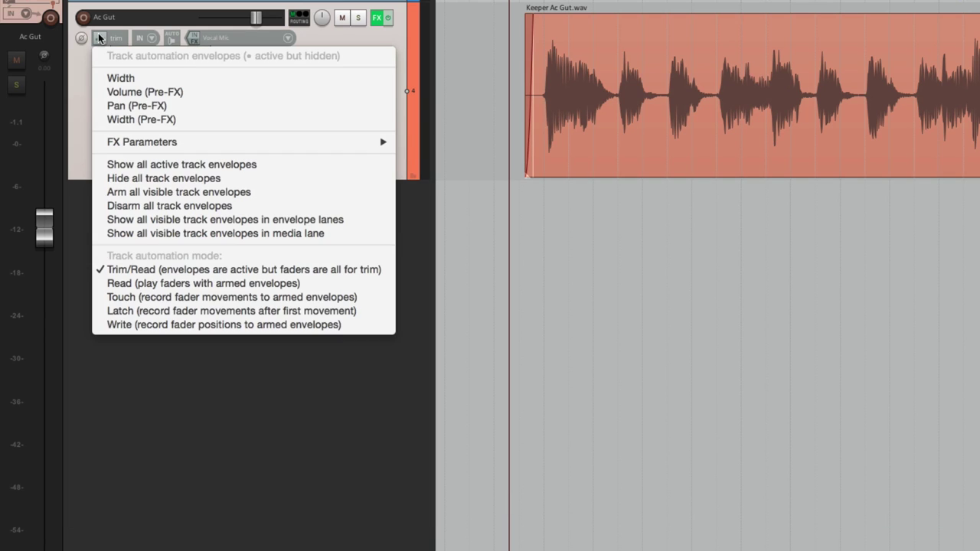
pyautogui.click(105, 165)
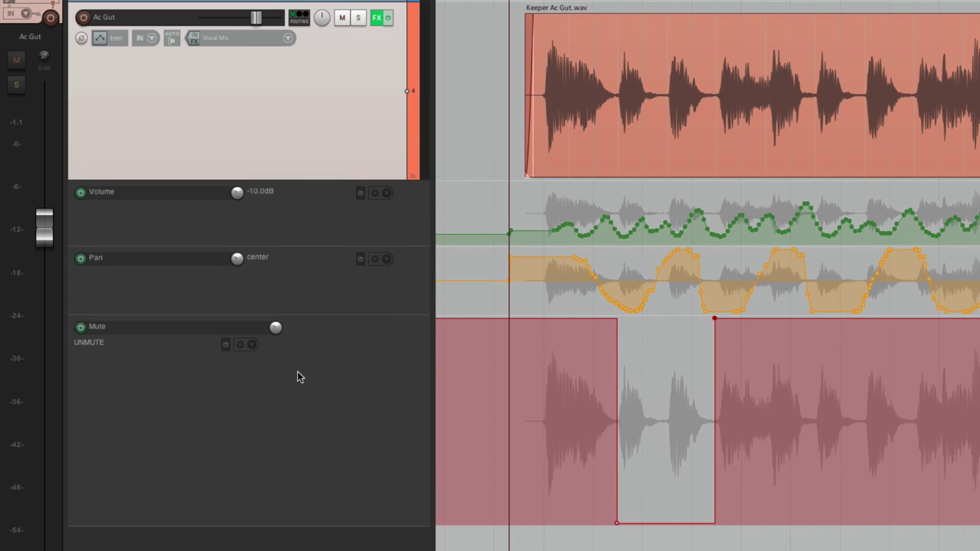
# - Clear the Mute envelope and the Pan envelope from their lanes on the Ac Gut track
pyautogui.click(249, 346)
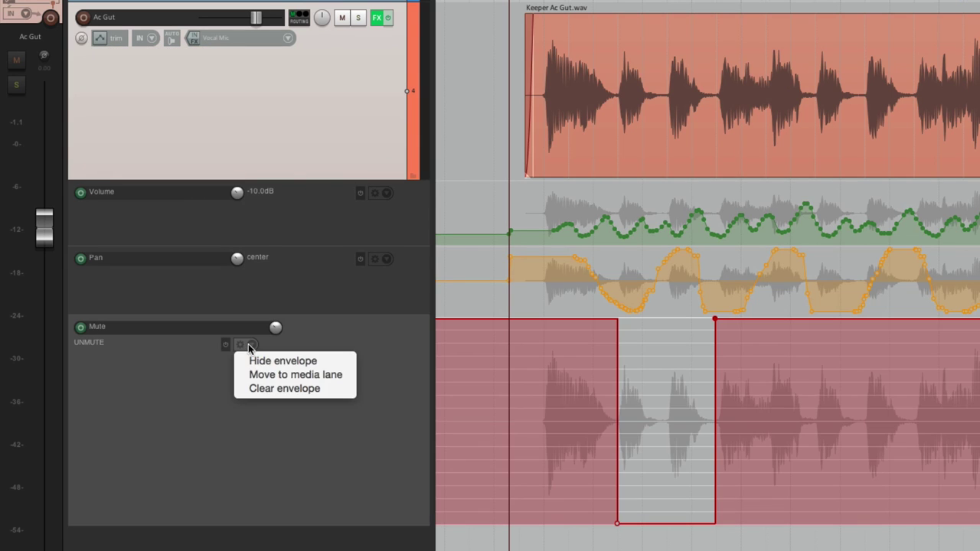
pyautogui.click(240, 389)
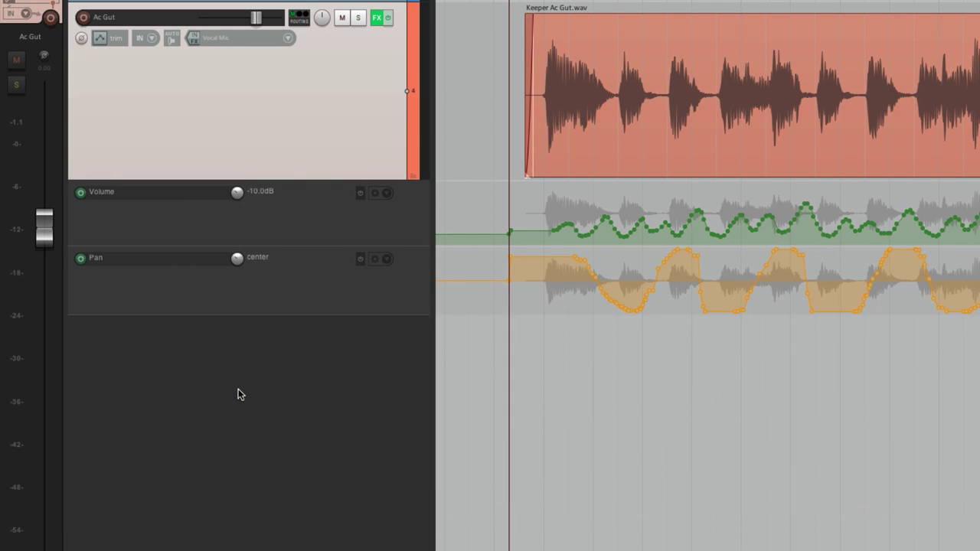
pyautogui.click(387, 260)
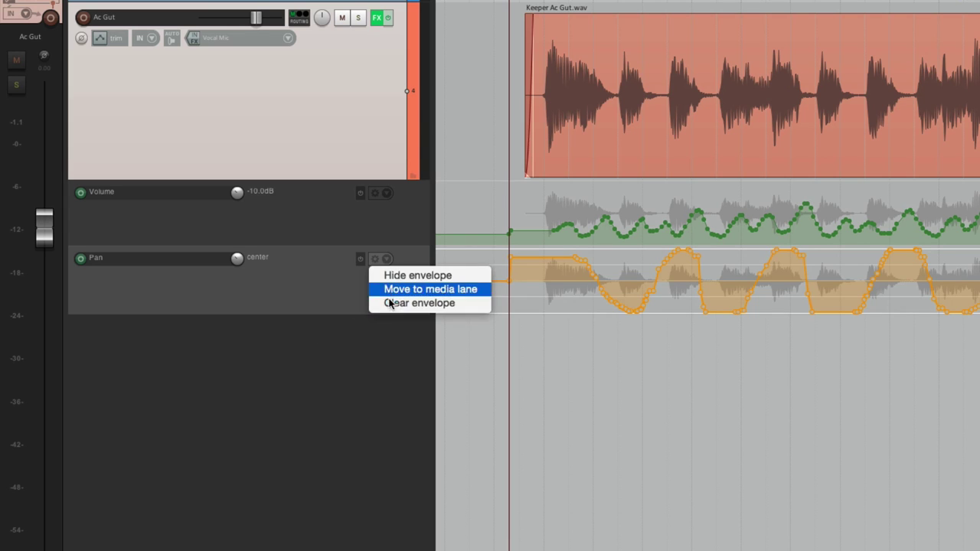
pyautogui.click(387, 302)
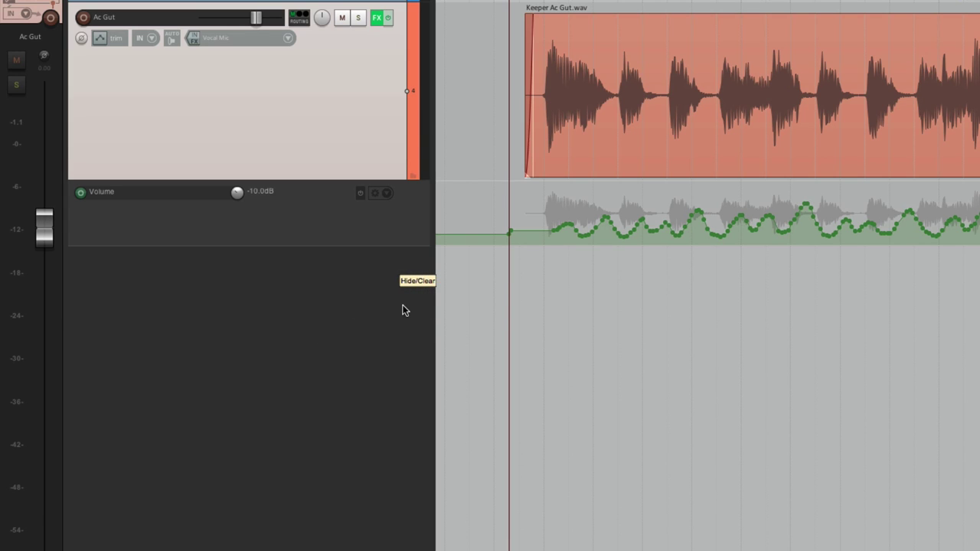
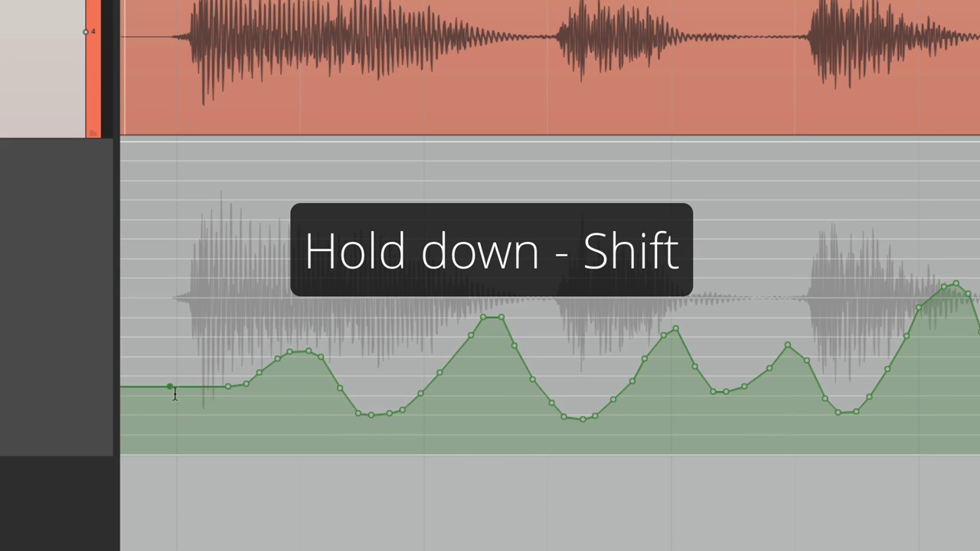
# - Flatten the Volume envelope at -1.94 dB and raise the first note's tail to about 0 dB between four new points
pyautogui.moveTo(170, 384); pyautogui.dragTo(176, 361)
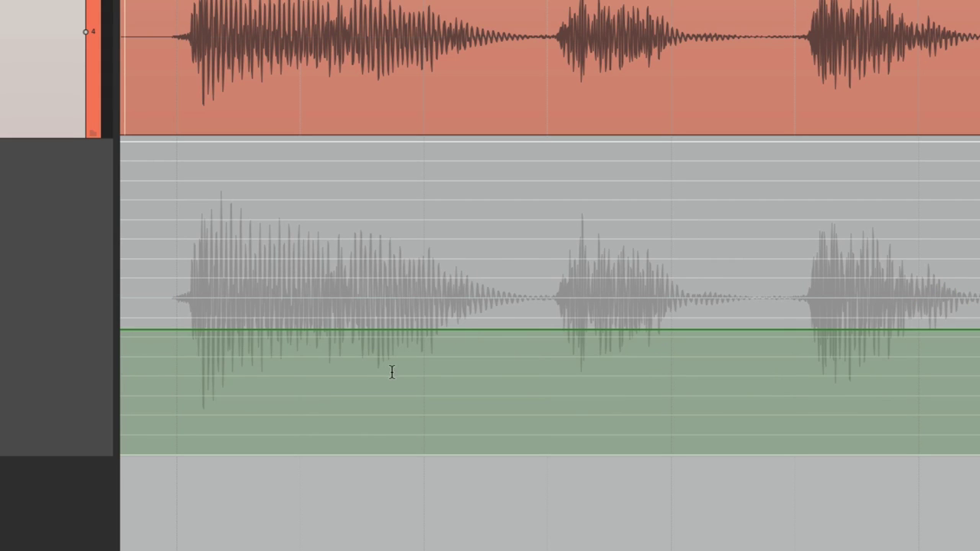
pyautogui.click(362, 329)
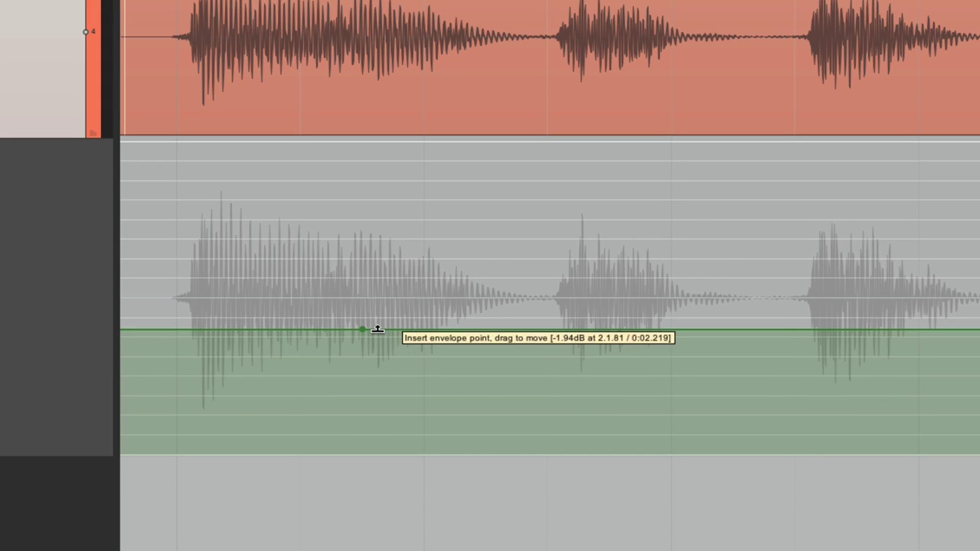
pyautogui.click(380, 329)
pyautogui.click(525, 329)
pyautogui.click(548, 329)
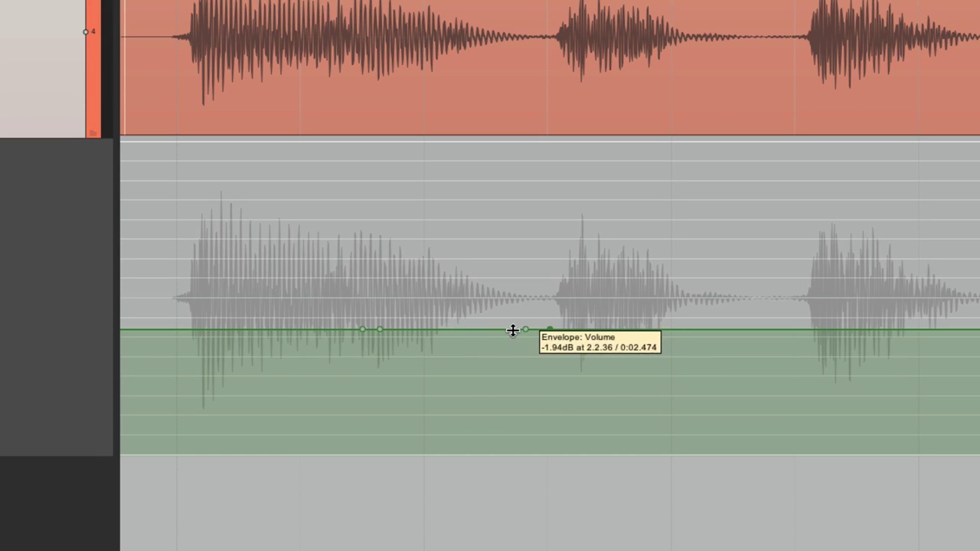
pyautogui.moveTo(438, 330); pyautogui.dragTo(447, 300)
# - Add four Volume envelope points around the third note and raise the segment between the inner two slightly above 0 dB
pyautogui.hscroll(5, 435, 366)
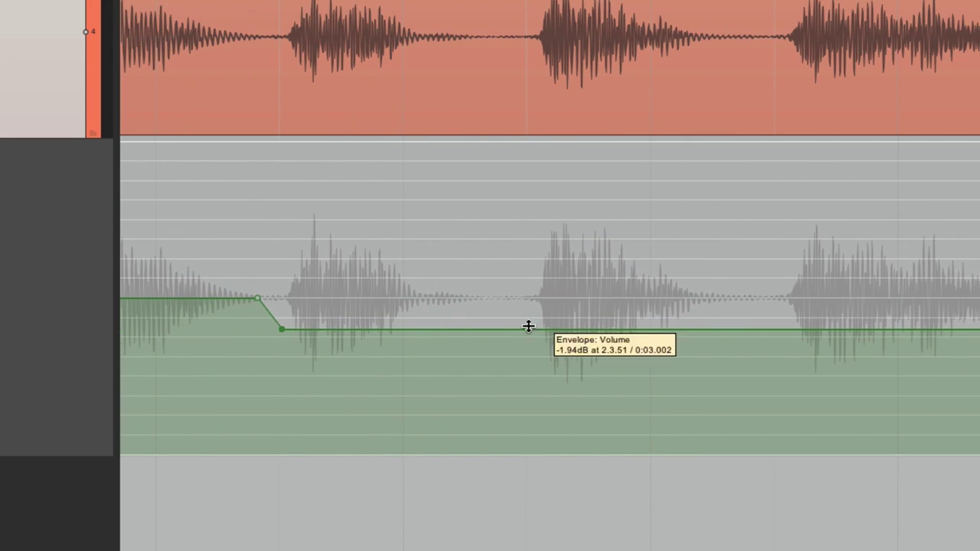
pyautogui.moveTo(505, 330); pyautogui.dragTo(521, 330)
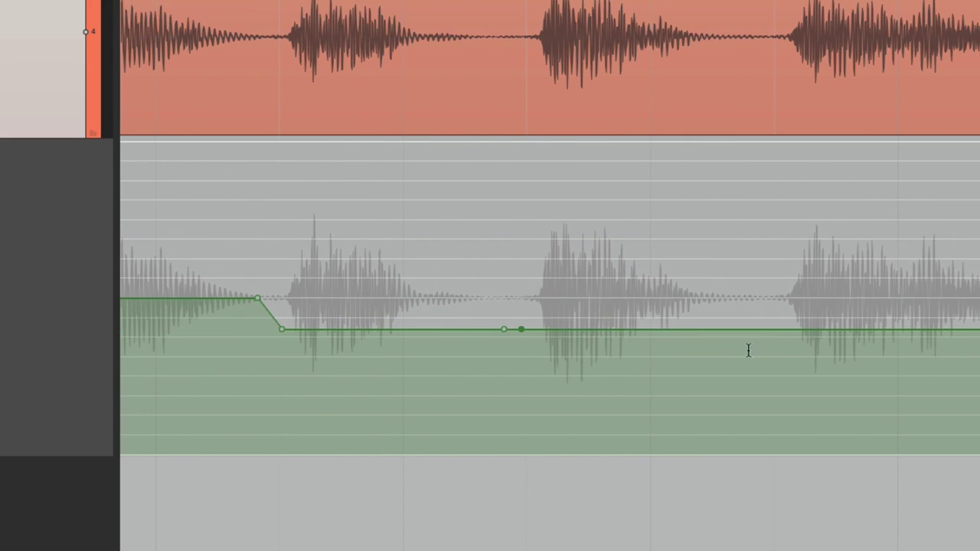
pyautogui.moveTo(743, 330); pyautogui.dragTo(776, 330)
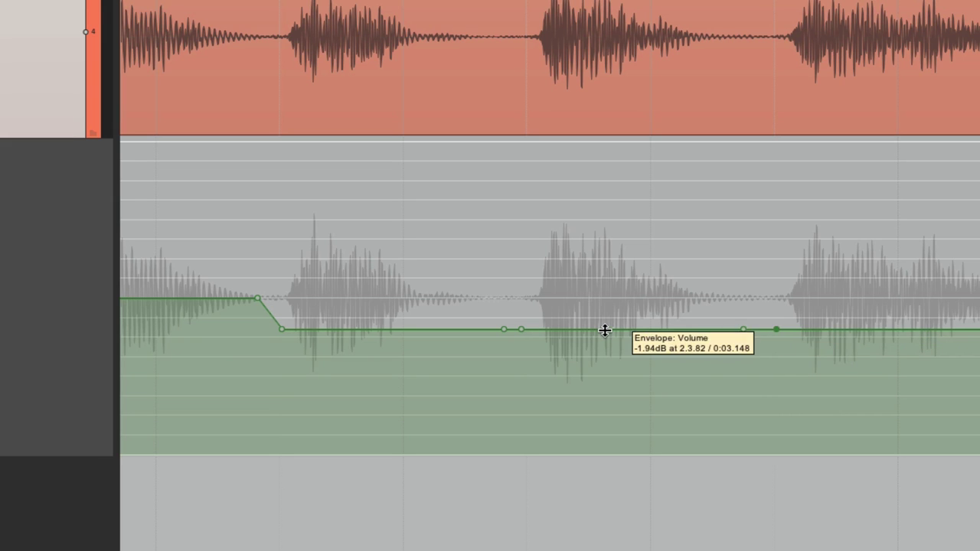
pyautogui.moveTo(605, 325); pyautogui.dragTo(596, 295)
# - Play back the Volume envelope from the start and raise the third note's segment further
pyautogui.scroll(-2, 595, 297)
pyautogui.scroll(-1, 596, 297)
pyautogui.click(213, 300)
pyautogui.press('space')
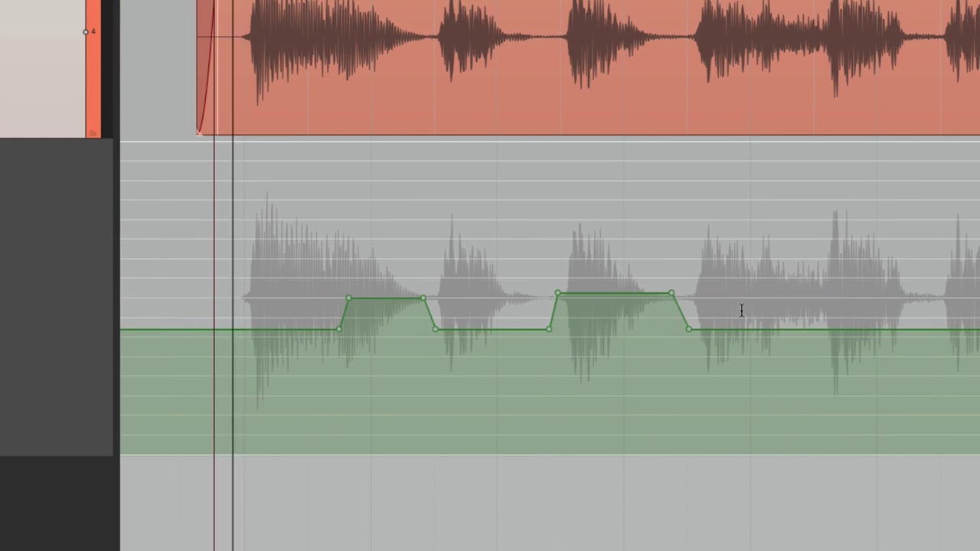
pyautogui.moveTo(607, 300); pyautogui.dragTo(604, 258)
pyautogui.press('space')
pyautogui.press('space')
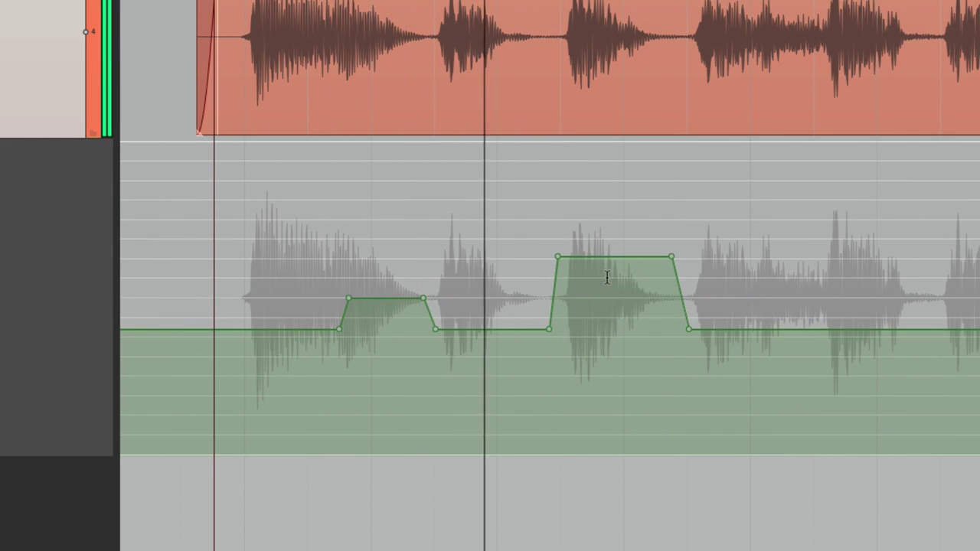
# - Lower the third note's Volume envelope segment to about -8.1 dB and control playback to hear it
pyautogui.press('space')
pyautogui.moveTo(612, 258); pyautogui.dragTo(601, 393)
pyautogui.press('space')
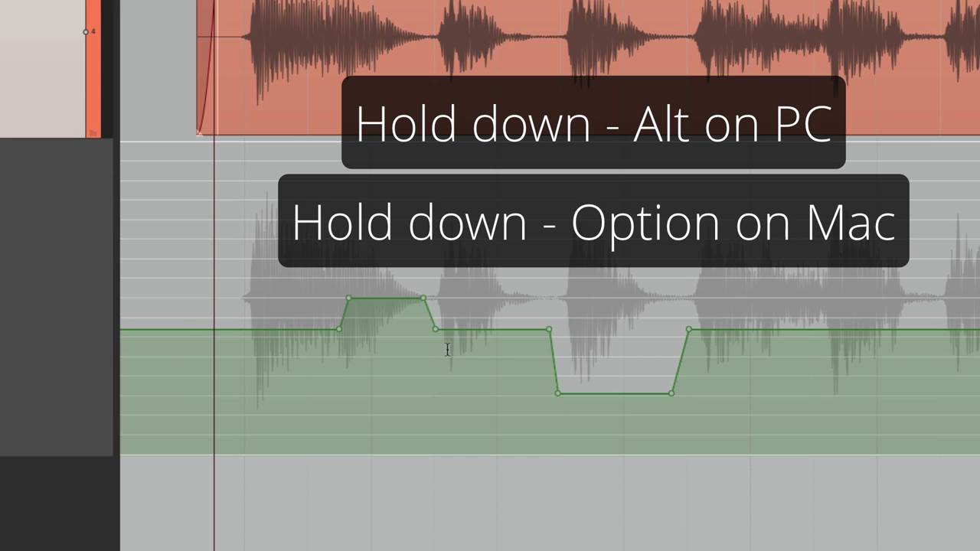
# - Delete the added Volume envelope points one by one from the first note through the third note
pyautogui.keyDown('alt'); pyautogui.click(339, 329); pyautogui.keyUp('alt')
pyautogui.keyDown('alt'); pyautogui.click(349, 298); pyautogui.keyUp('alt')
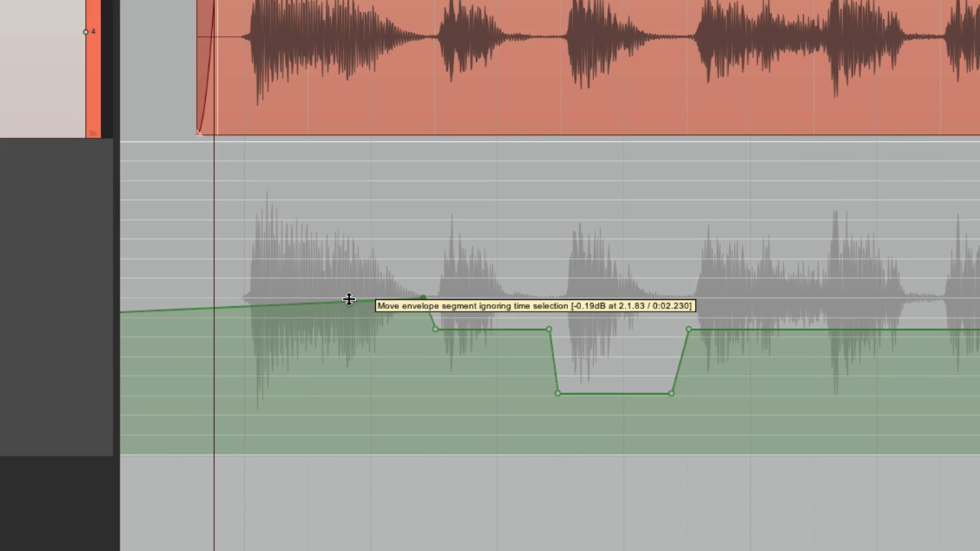
pyautogui.keyDown('alt'); pyautogui.click(425, 298); pyautogui.keyUp('alt')
pyautogui.keyDown('alt'); pyautogui.click(435, 329); pyautogui.keyUp('alt')
pyautogui.keyDown('alt'); pyautogui.click(549, 329); pyautogui.keyUp('alt')
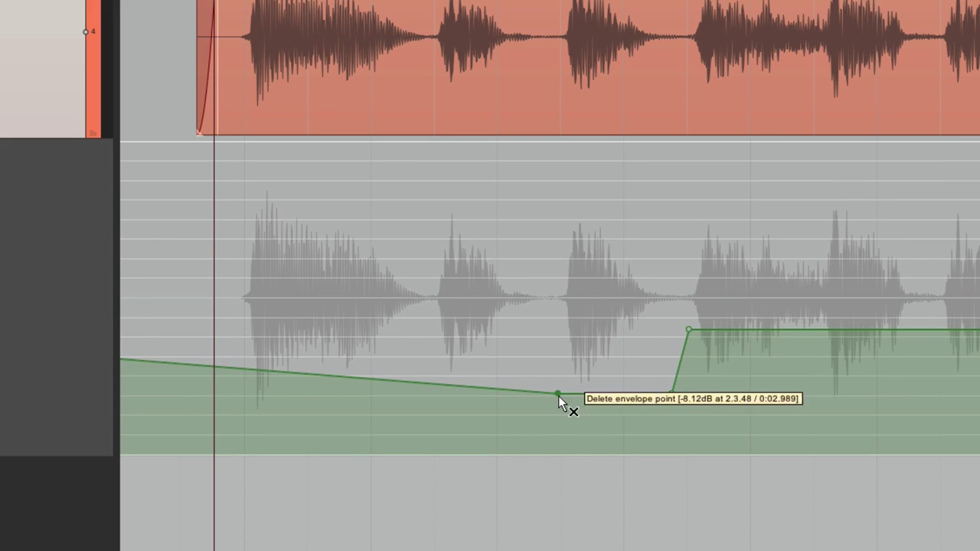
pyautogui.keyDown('alt'); pyautogui.click(557, 393); pyautogui.keyUp('alt')
pyautogui.keyDown('alt'); pyautogui.click(669, 393); pyautogui.keyUp('alt')
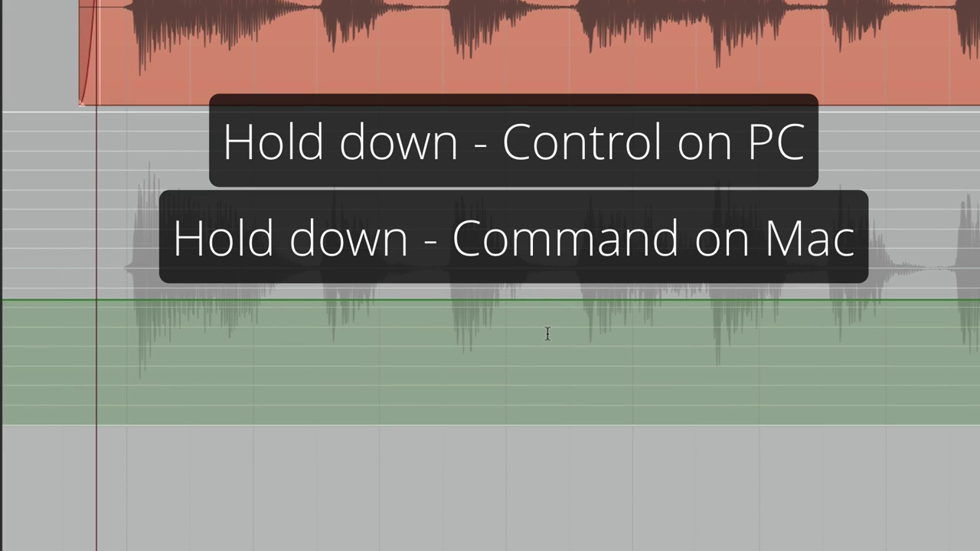
# - Draw a freehand Volume envelope curve with three humps and two dips starting at about 0:02.0, then deselect its points
pyautogui.moveTo(173, 320); pyautogui.dragTo(487, 282)
pyautogui.moveTo(539, 249)
pyautogui.mouseDown()
pyautogui.moveTo(726, 327)
pyautogui.moveTo(758, 228)
pyautogui.moveTo(856, 247)
pyautogui.moveTo(896, 308)
pyautogui.mouseUp()
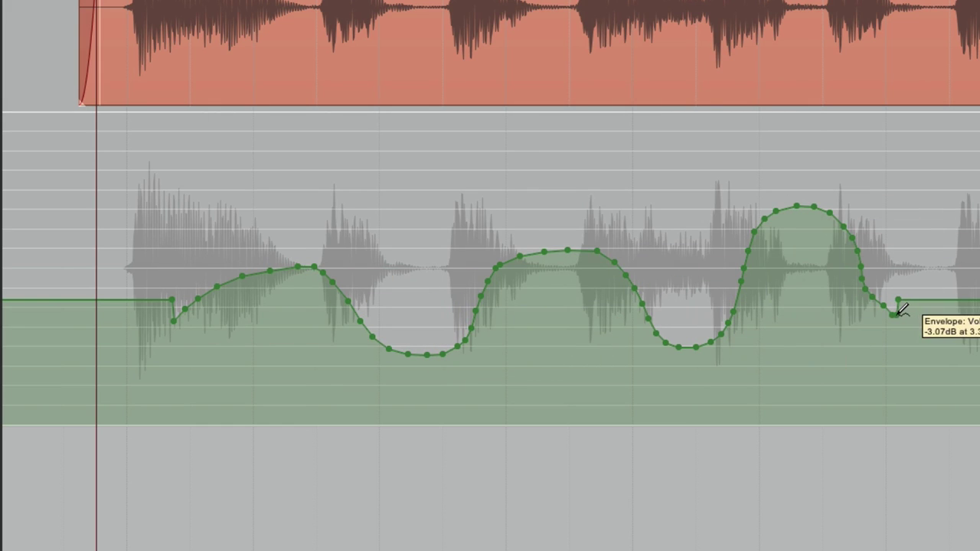
pyautogui.click(570, 380)
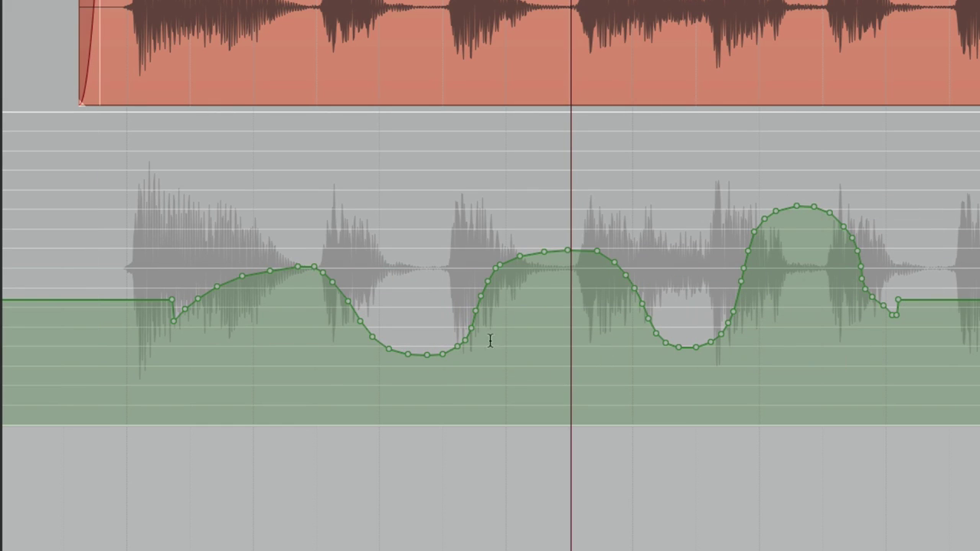
# - Select the Volume envelope points in a time selection around the curve's middle hump and move them slightly louder and earlier
pyautogui.moveTo(411, 278); pyautogui.dragTo(699, 281)
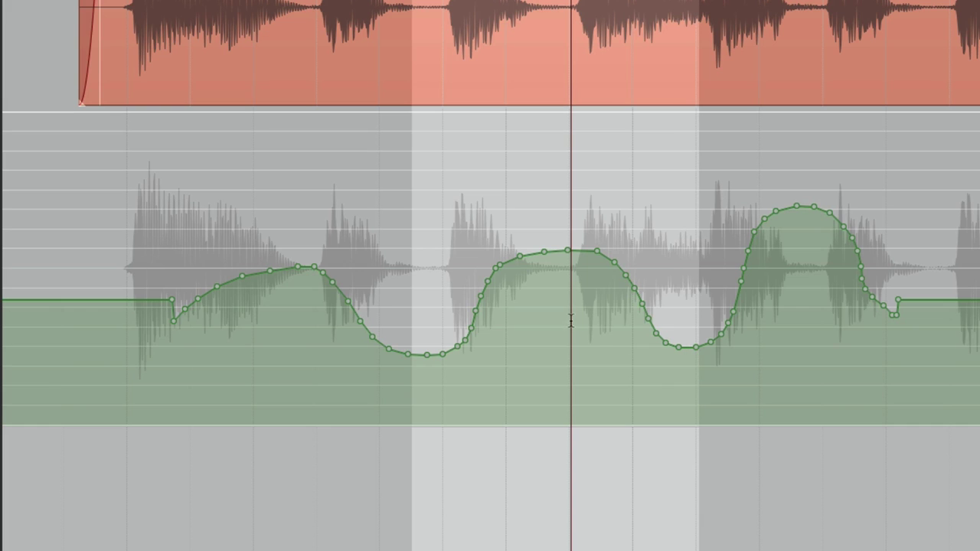
pyautogui.rightClick(547, 255)
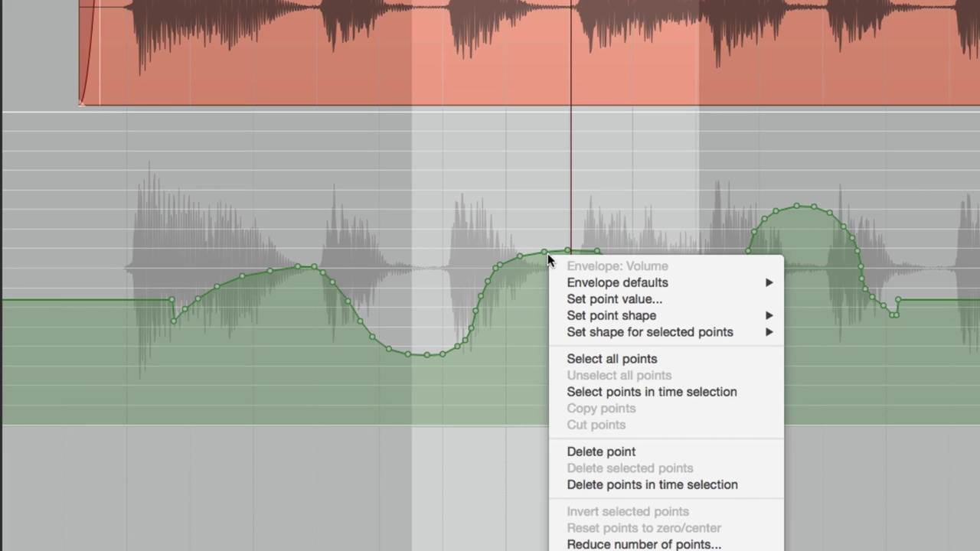
pyautogui.click(553, 391)
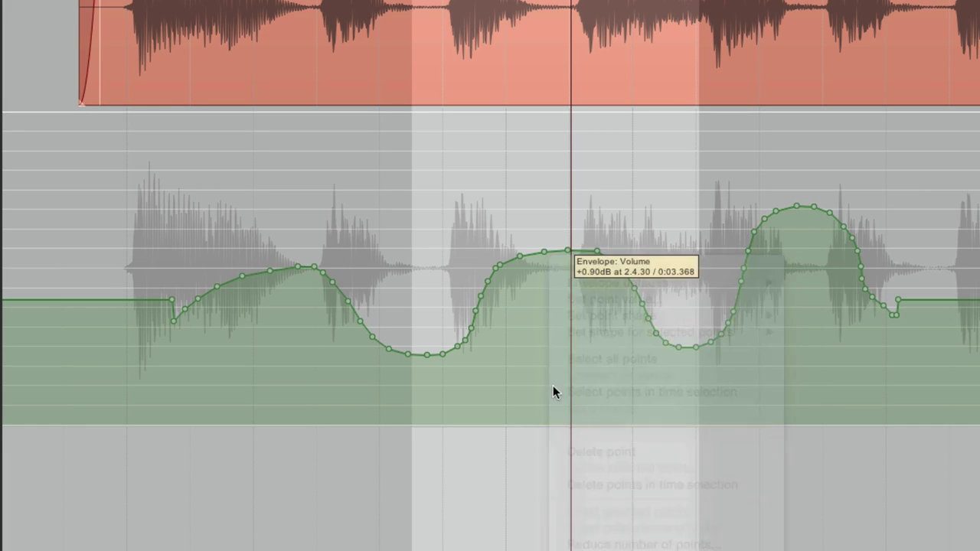
pyautogui.press('Escape')
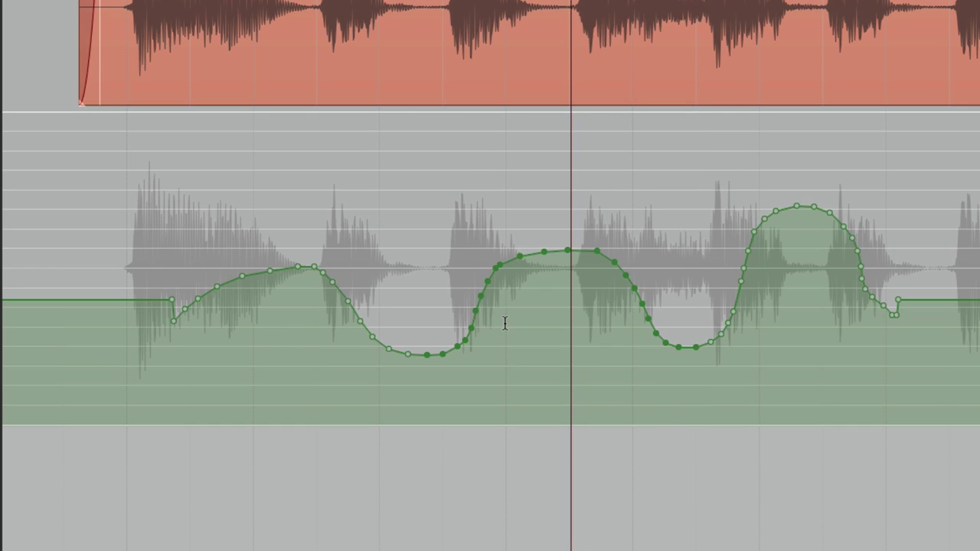
pyautogui.moveTo(541, 251)
pyautogui.mouseDown()
pyautogui.moveTo(540, 186)
pyautogui.moveTo(540, 247)
pyautogui.moveTo(505, 177)
pyautogui.moveTo(558, 176)
pyautogui.moveTo(538, 219)
pyautogui.moveTo(528, 184)
pyautogui.moveTo(538, 238)
pyautogui.moveTo(538, 208)
pyautogui.moveTo(529, 239)
pyautogui.mouseUp()
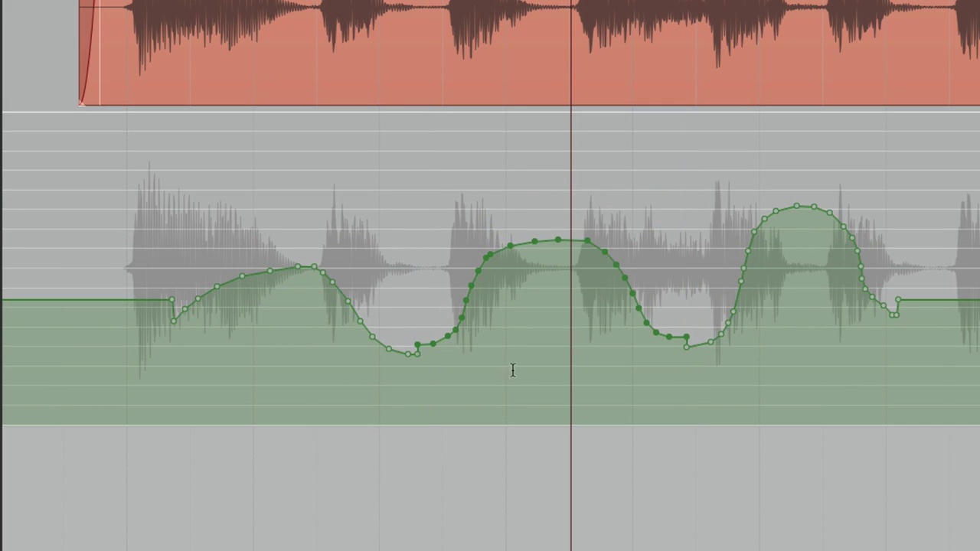
pyautogui.click(513, 380)
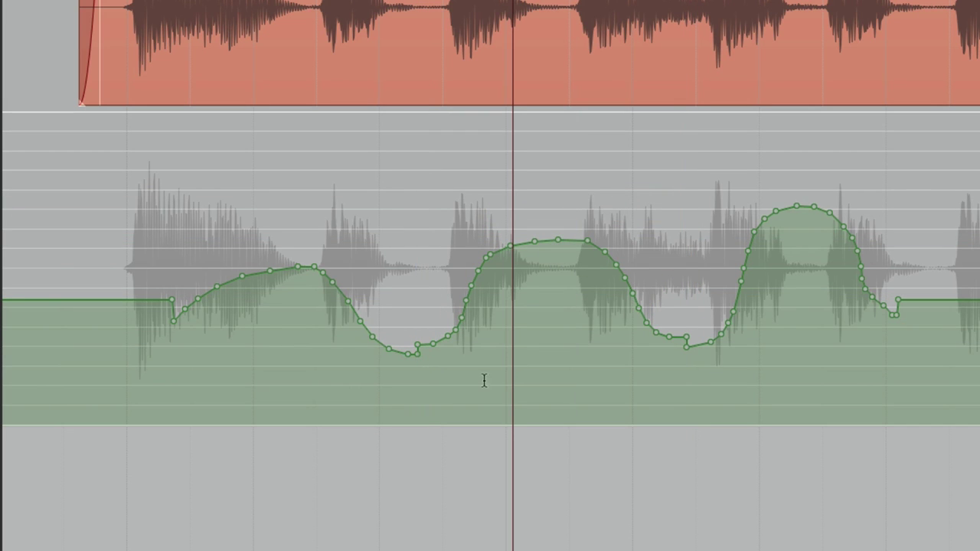
# - Add a Volume envelope point above the 0 dB line just after the first note that follows the drawn curve
pyautogui.moveTo(171, 300)
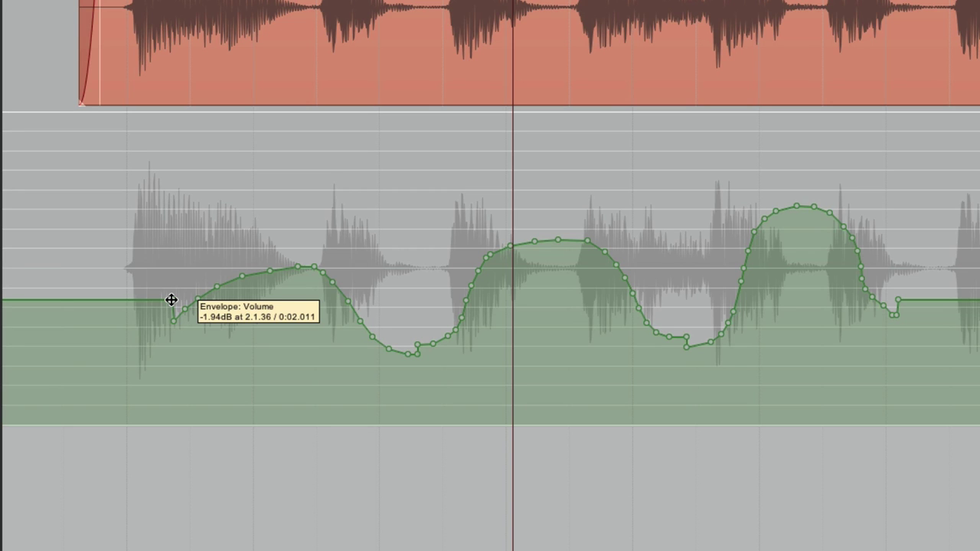
pyautogui.hscroll(8, 405, 298)
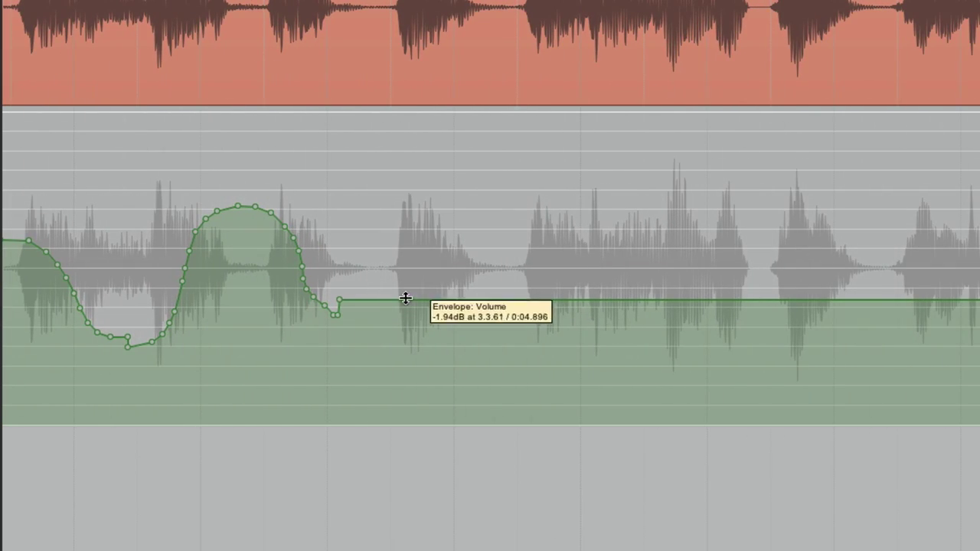
pyautogui.click(496, 287)
pyautogui.keyDown('shift'); pyautogui.click(496, 252); pyautogui.keyUp('shift')
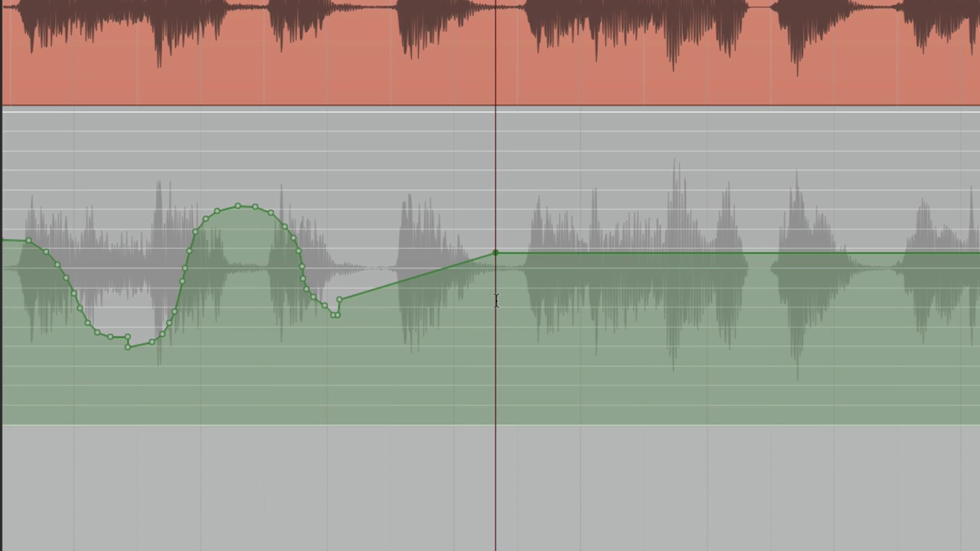
# - Set the value of the Volume envelope point just after the first note following the drawn curve to -2 dB
pyautogui.rightClick(495, 252)
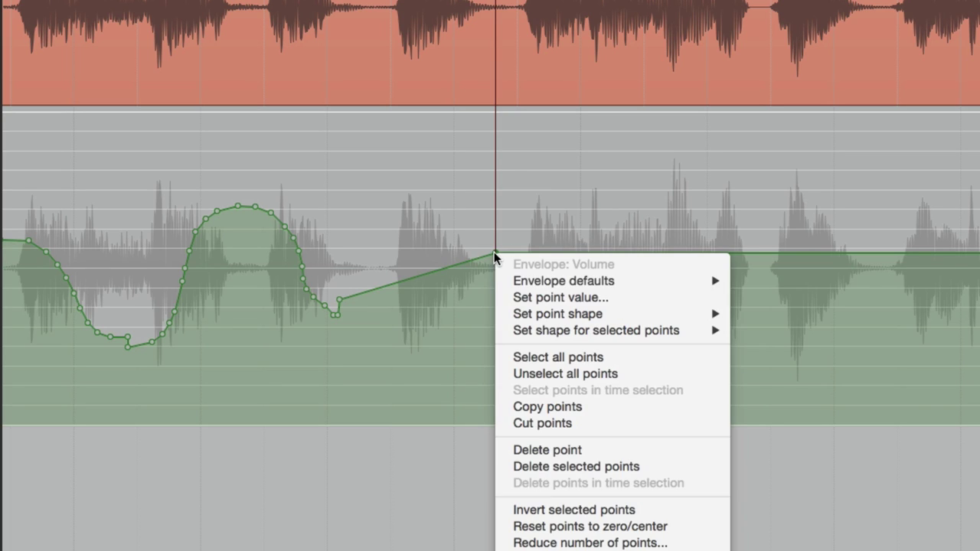
pyautogui.click(505, 297)
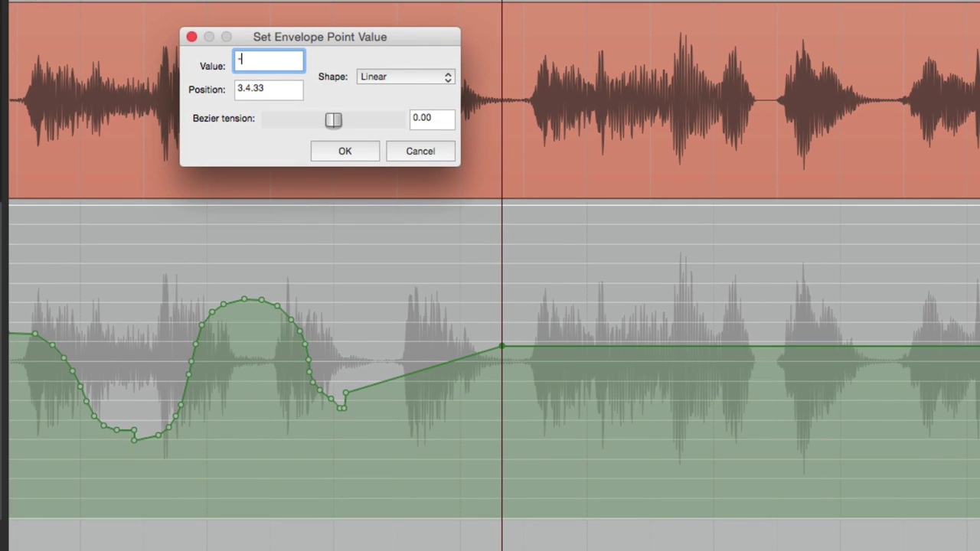
pyautogui.press('Return')
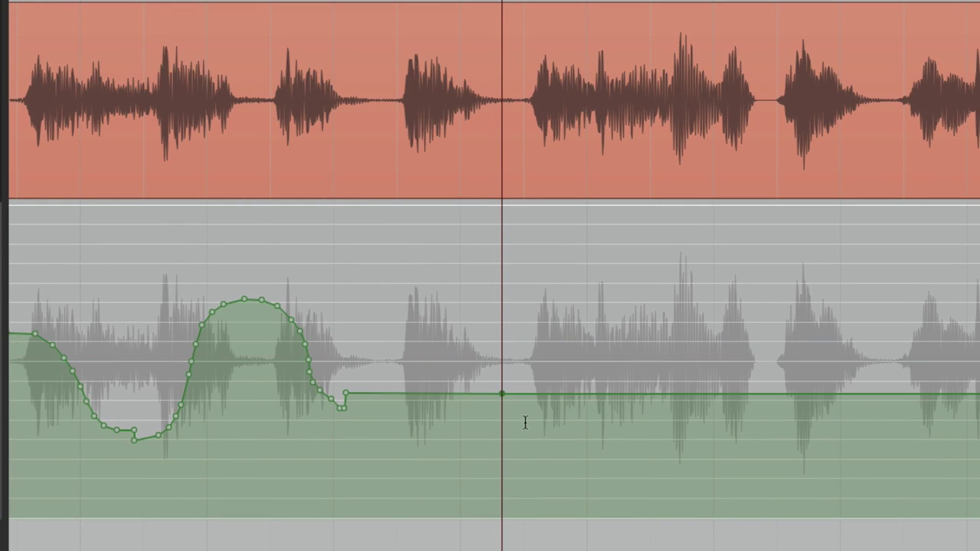
# - Add two close Volume envelope points in the silent gap at about 0:06.2 and set the second point's value to -5 dB
pyautogui.moveTo(676, 421); pyautogui.dragTo(505, 413)
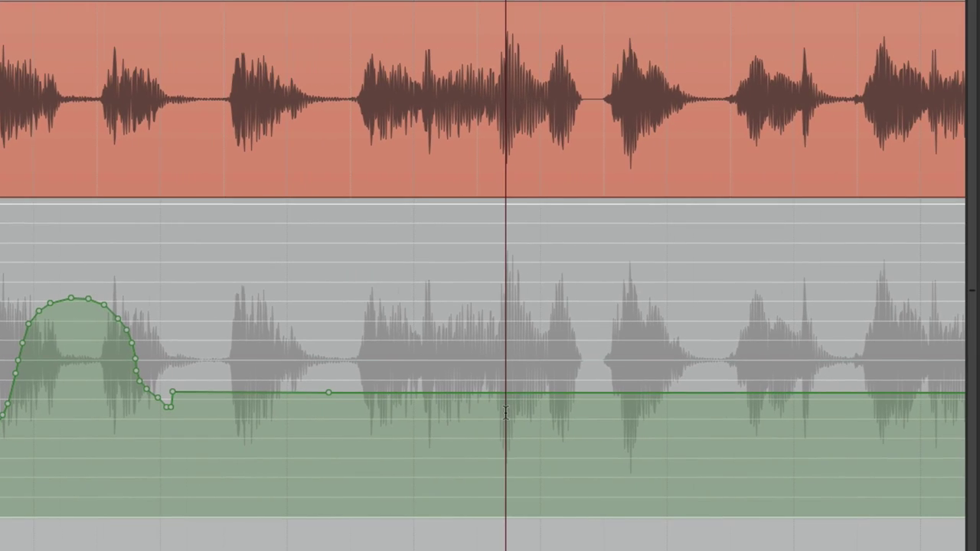
pyautogui.click(588, 392)
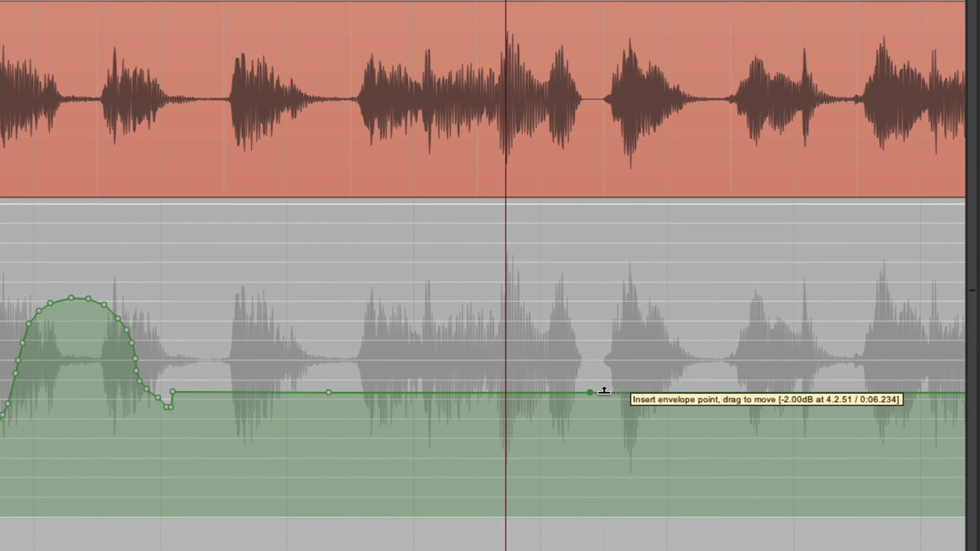
pyautogui.rightClick(604, 391)
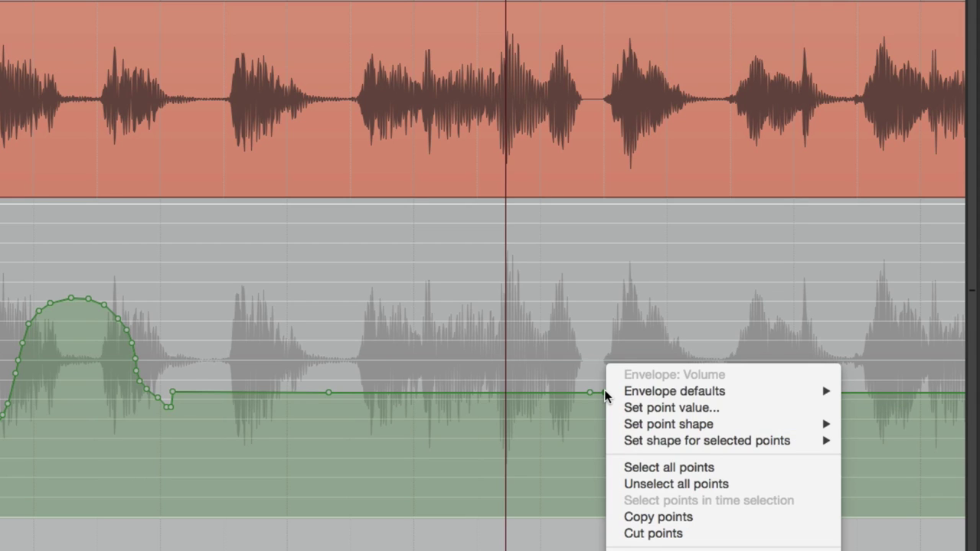
pyautogui.click(609, 405)
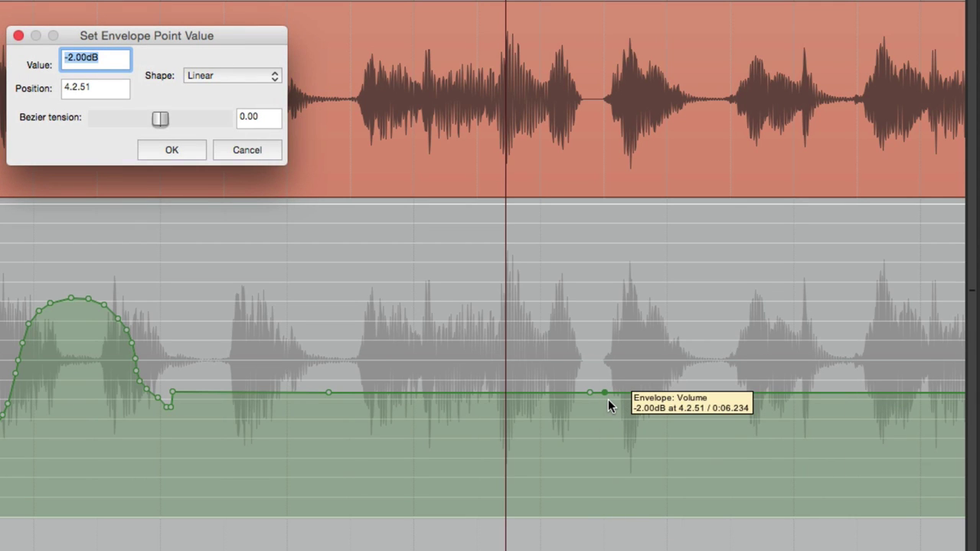
pyautogui.press('Return')
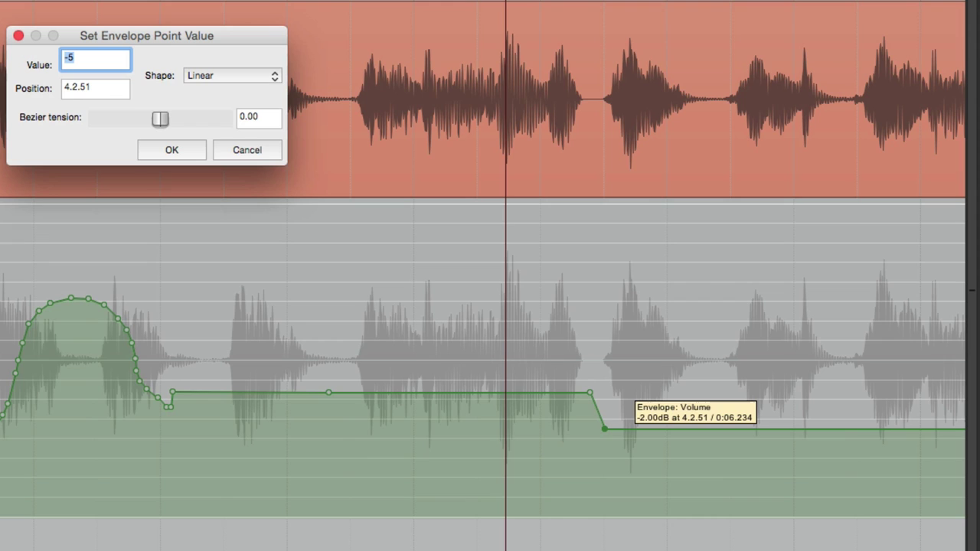
pyautogui.click(189, 156)
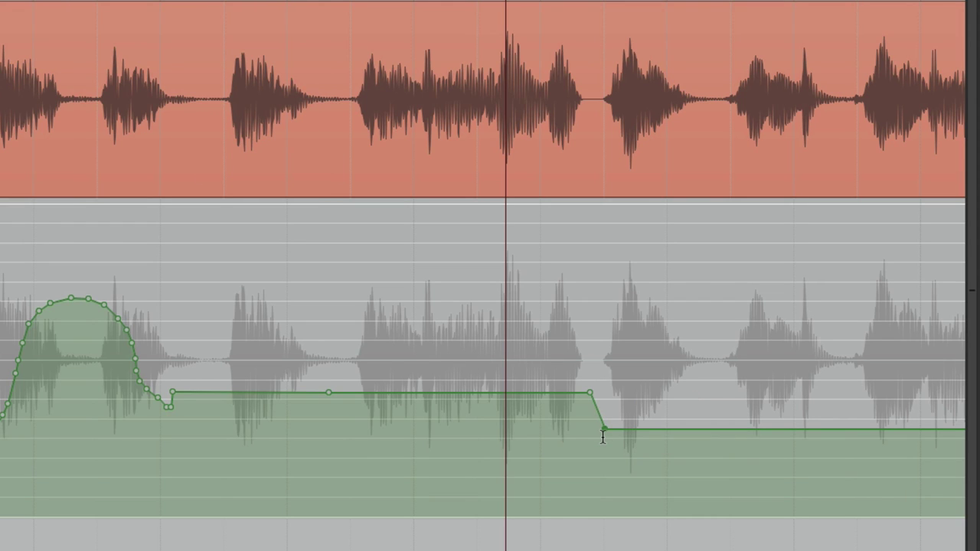
# - Add two close Volume envelope points after the next note at about 0:06.6 and set the second point's value to -1 dB
pyautogui.hscroll(5, 553, 380)
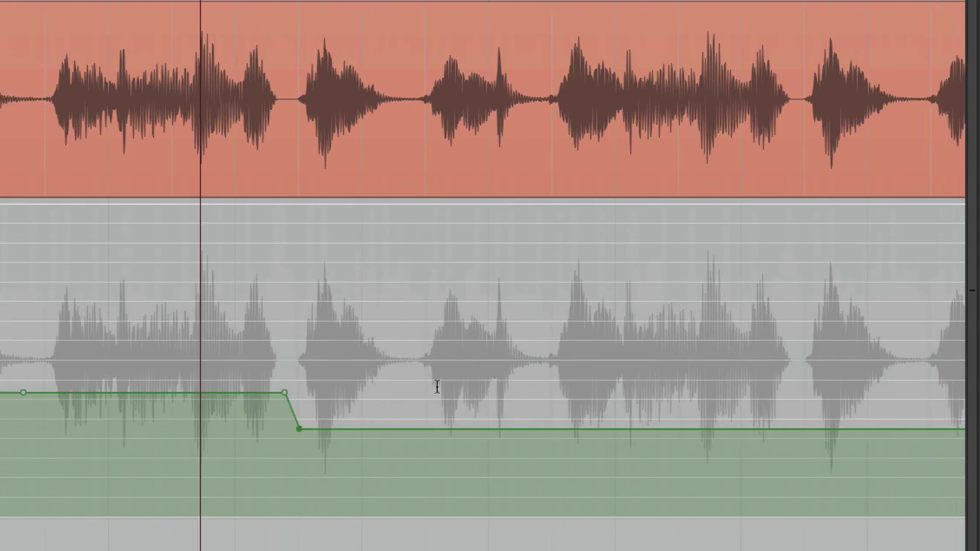
pyautogui.click(363, 429)
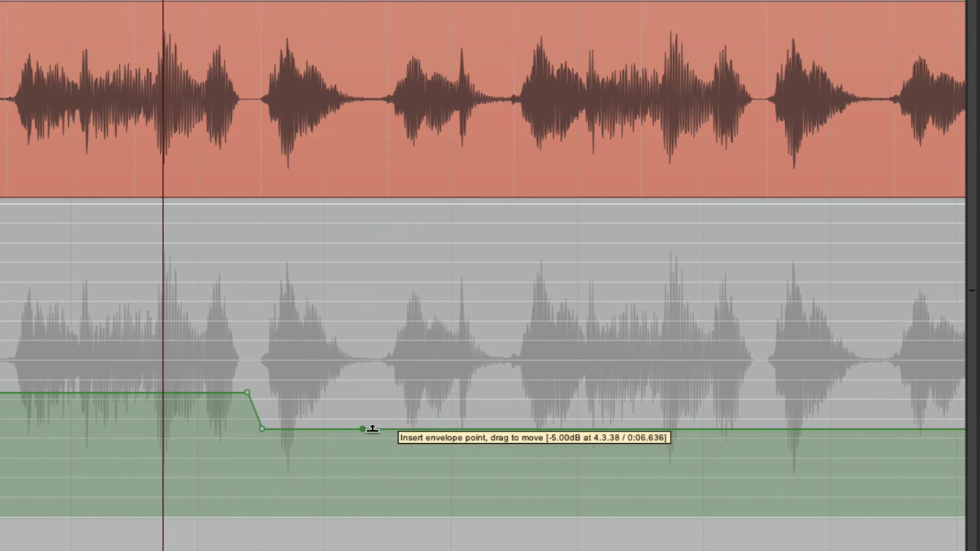
pyautogui.click(369, 429)
pyautogui.rightClick(371, 429)
pyautogui.click(393, 408)
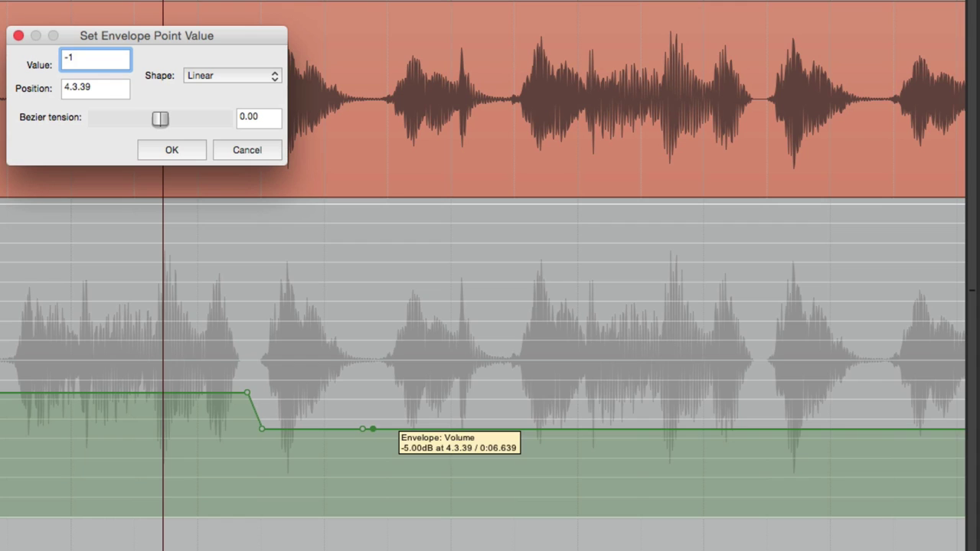
pyautogui.click(170, 150)
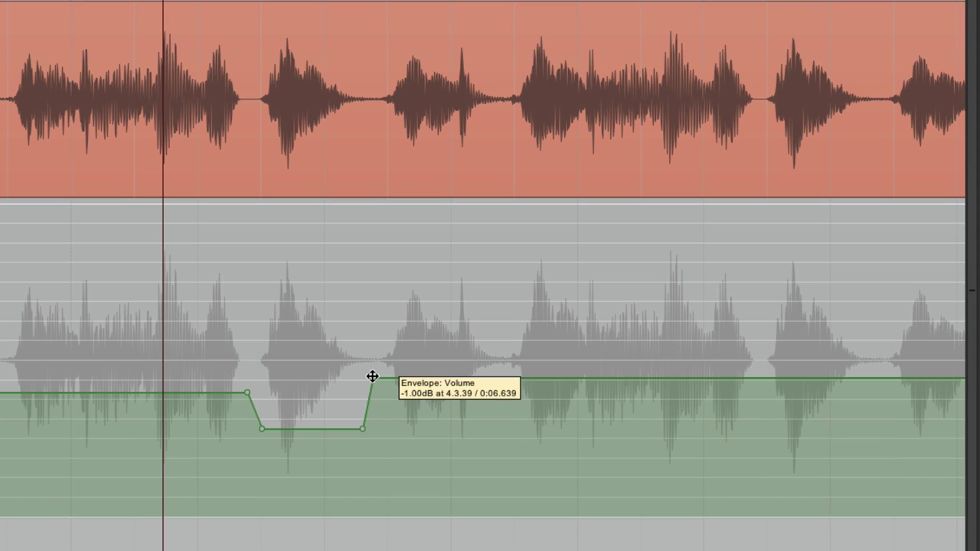
# - Move the -1 dB point freely to -0.79 dB at 0:07.056, and undo the move
pyautogui.moveTo(372, 377); pyautogui.dragTo(487, 373)
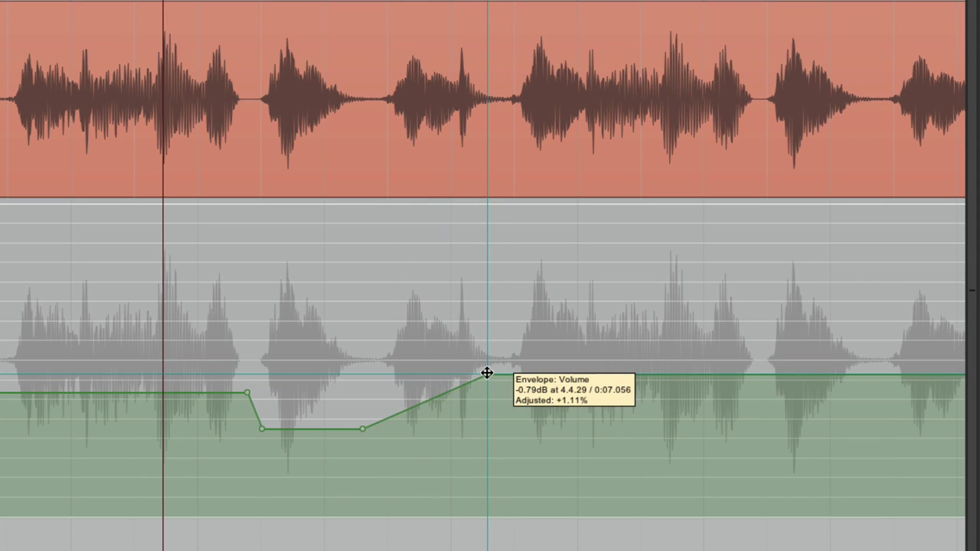
pyautogui.hotkey('ctrl', 'z')
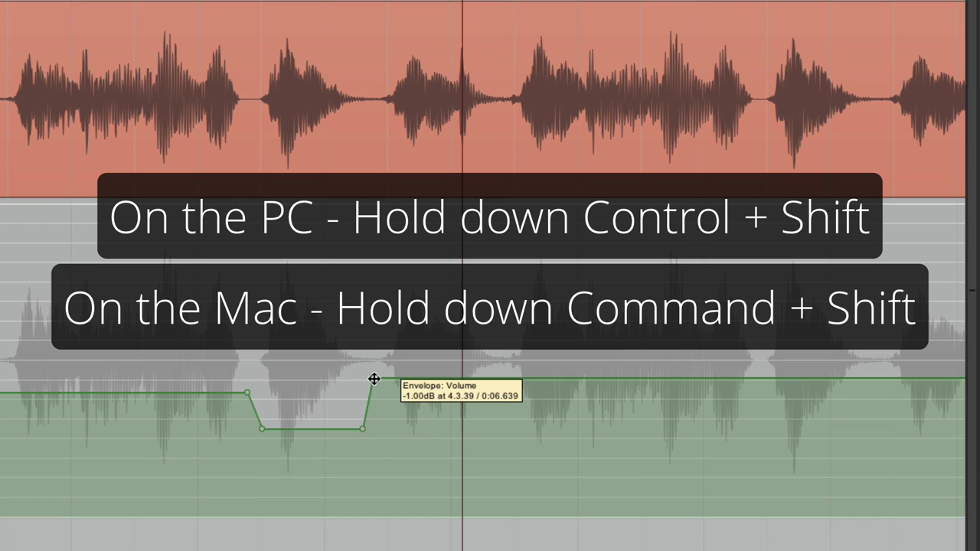
# - Move the -1 dB point horizontally to 4.3.52, and lower it vertically to -1.47 dB without shifting its time
pyautogui.moveTo(373, 379)
pyautogui.mouseDown()
pyautogui.moveTo(581, 380)
pyautogui.moveTo(390, 378)
pyautogui.mouseUp()
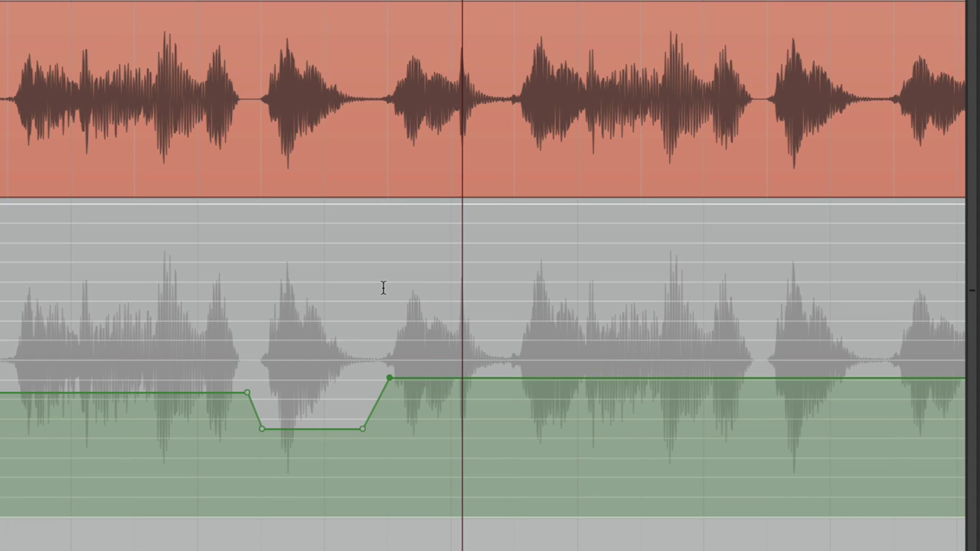
pyautogui.moveTo(393, 376); pyautogui.dragTo(370, 373)
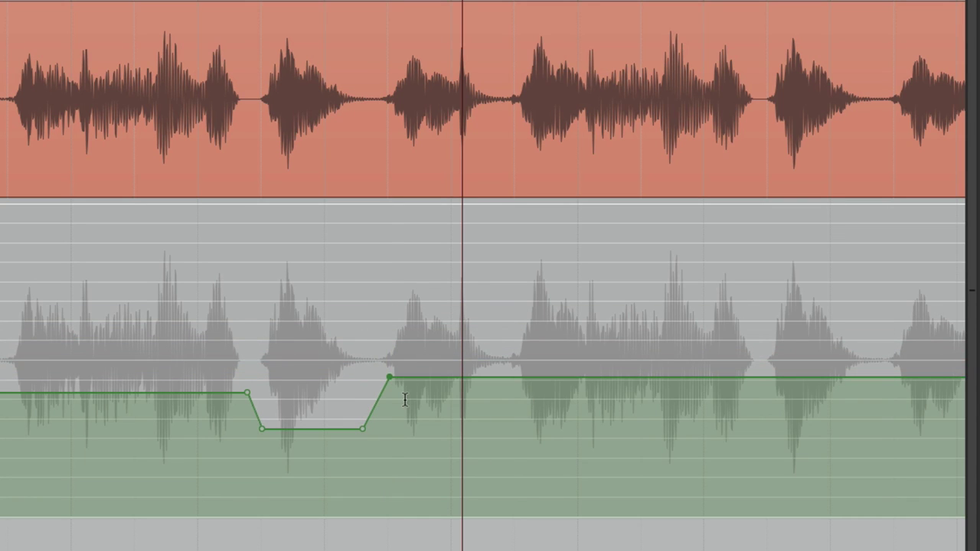
pyautogui.moveTo(383, 375)
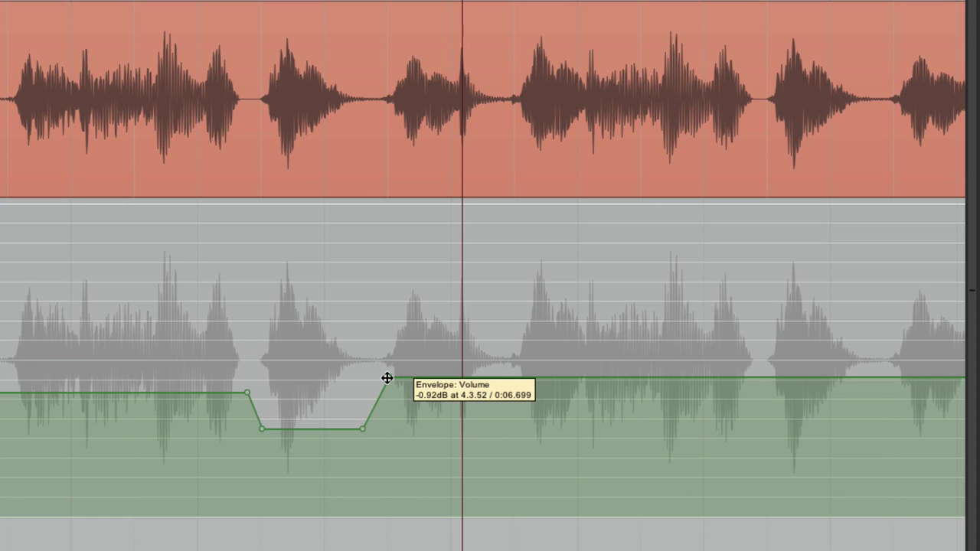
pyautogui.moveTo(387, 377); pyautogui.dragTo(387, 389)
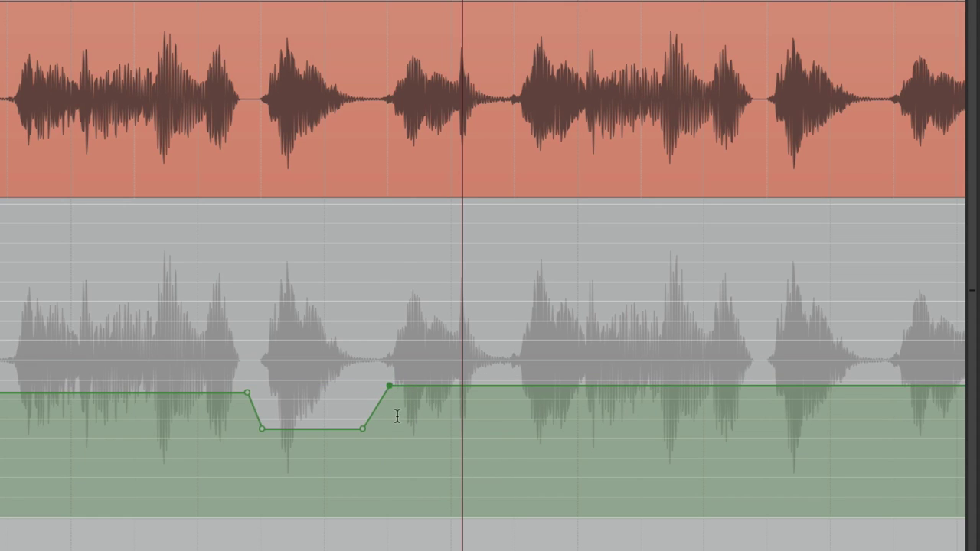
pyautogui.click(397, 415)
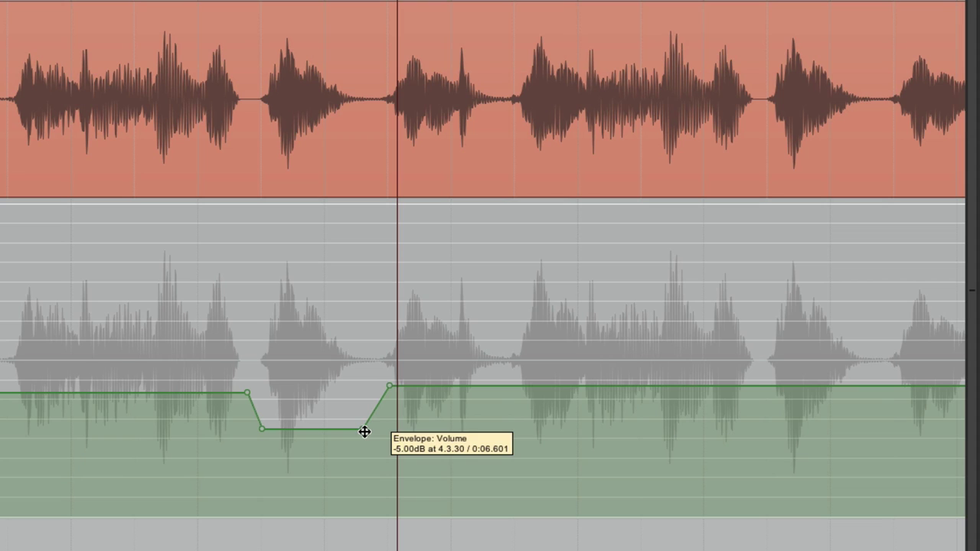
# - Move the pair of points ending the -5 dB dip past the following note, and the pair starting it slightly later
pyautogui.click(363, 429)
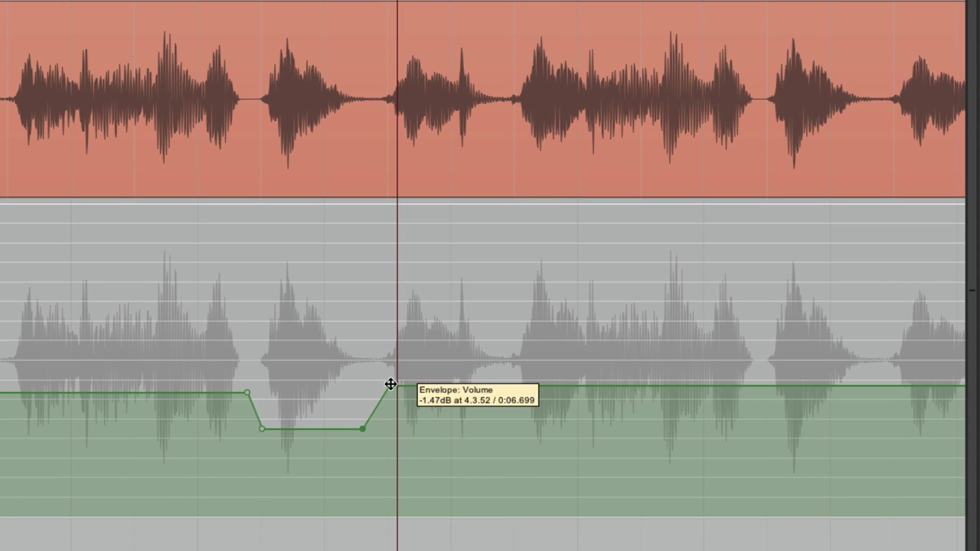
pyautogui.moveTo(391, 383); pyautogui.dragTo(506, 384)
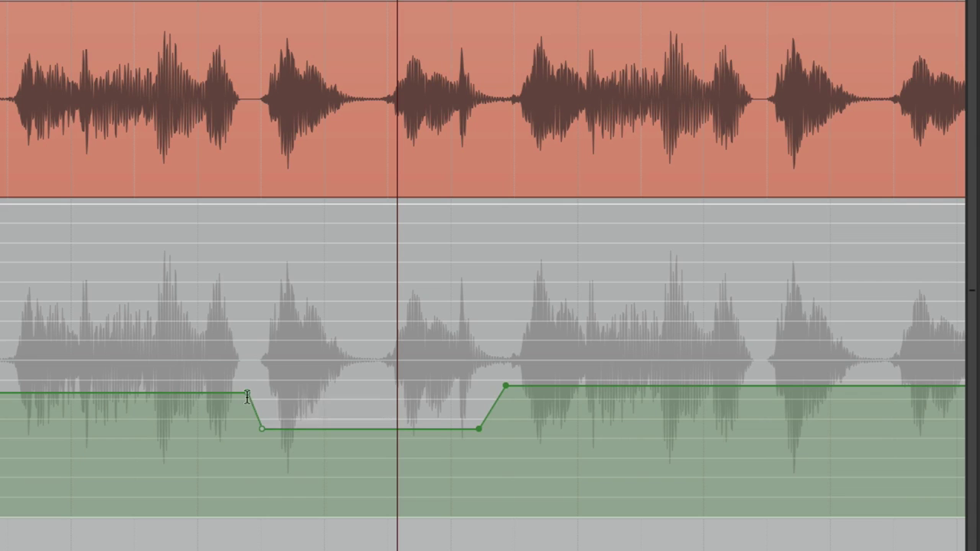
pyautogui.click(261, 428)
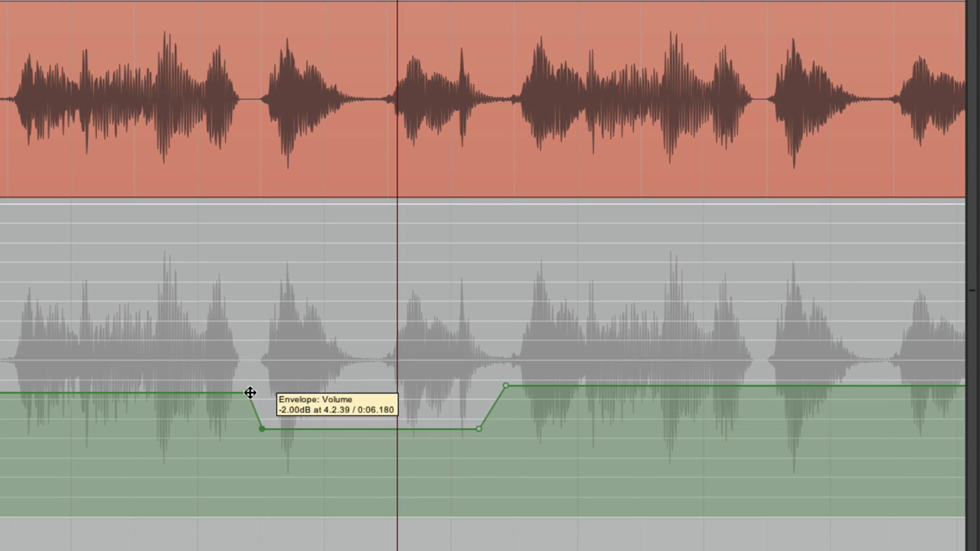
pyautogui.moveTo(249, 393)
pyautogui.mouseDown()
pyautogui.moveTo(375, 389)
pyautogui.moveTo(9, 402)
pyautogui.moveTo(256, 403)
pyautogui.mouseUp()
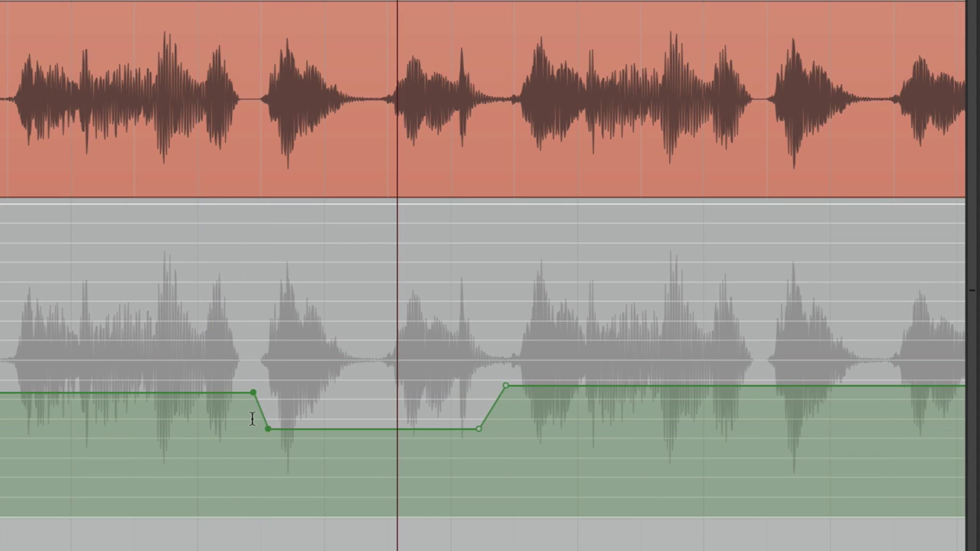
# - Select the time range across the drawn Volume curve and reduce the points in the time selection only to 26
pyautogui.scroll(-5, 252, 419)
pyautogui.hscroll(-5, 425, 375)
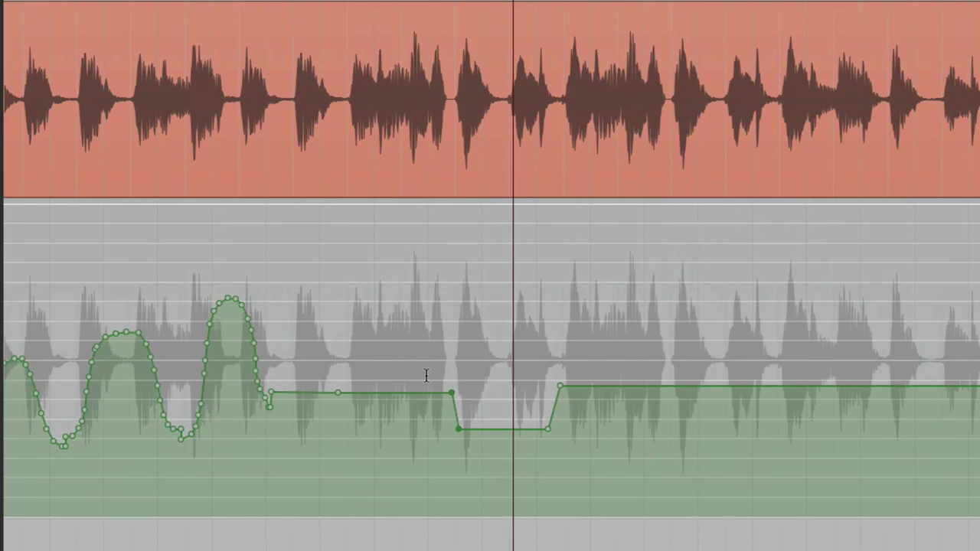
pyautogui.scroll(5, 323, 364)
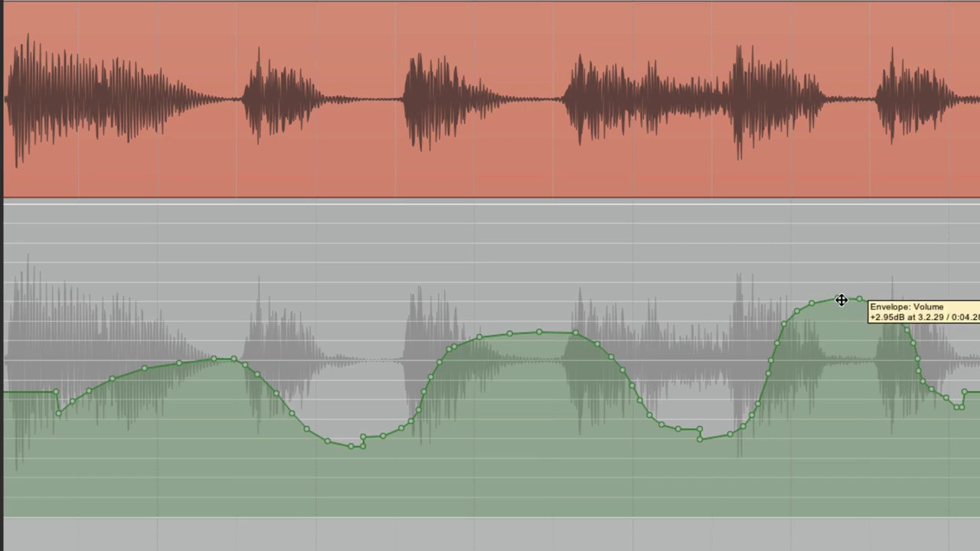
pyautogui.moveTo(837, 298)
pyautogui.mouseDown()
pyautogui.moveTo(833, 268)
pyautogui.moveTo(837, 298)
pyautogui.mouseUp()
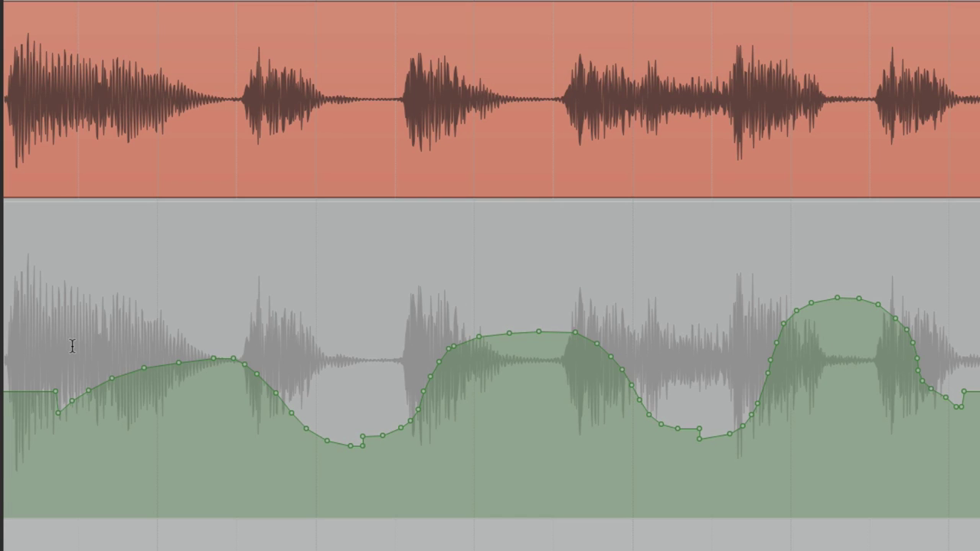
pyautogui.moveTo(73, 345); pyautogui.dragTo(974, 346)
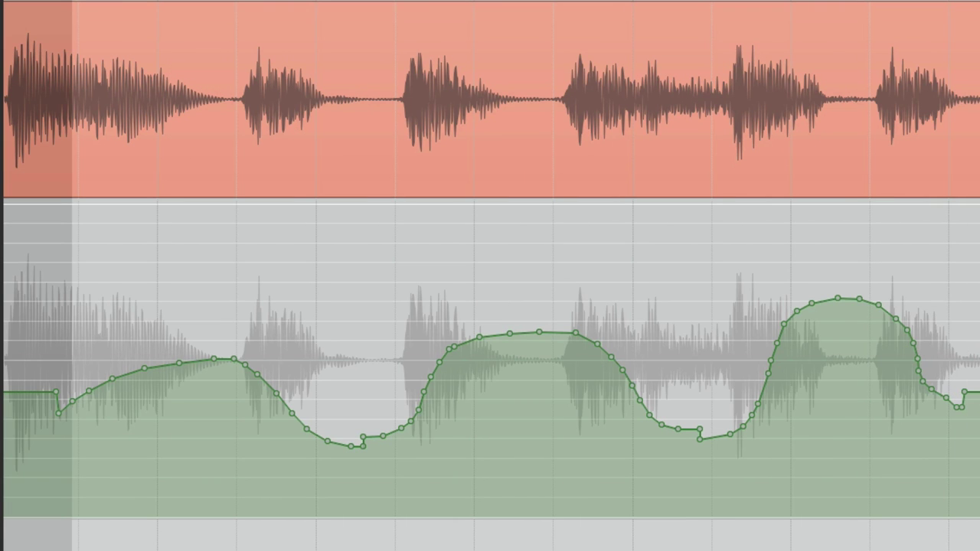
pyautogui.rightClick(567, 337)
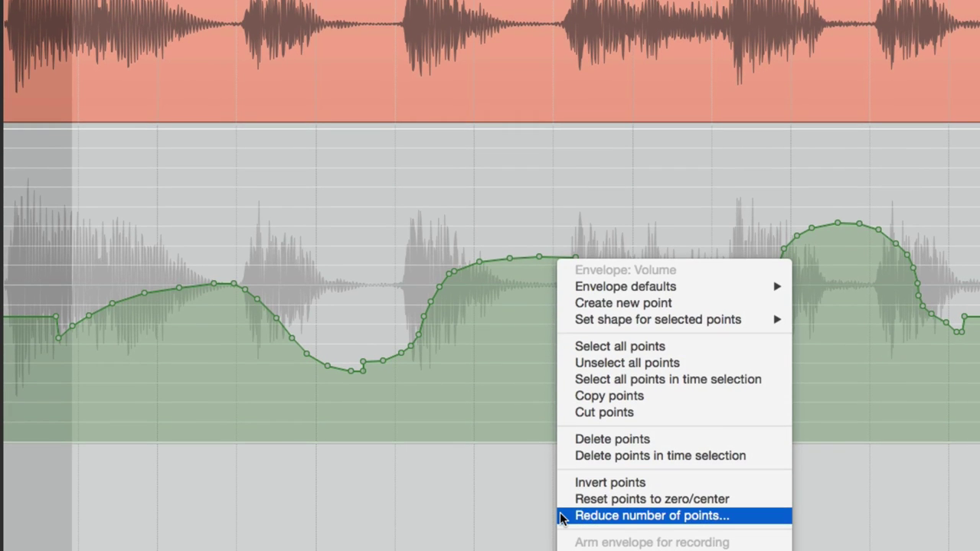
pyautogui.click(562, 516)
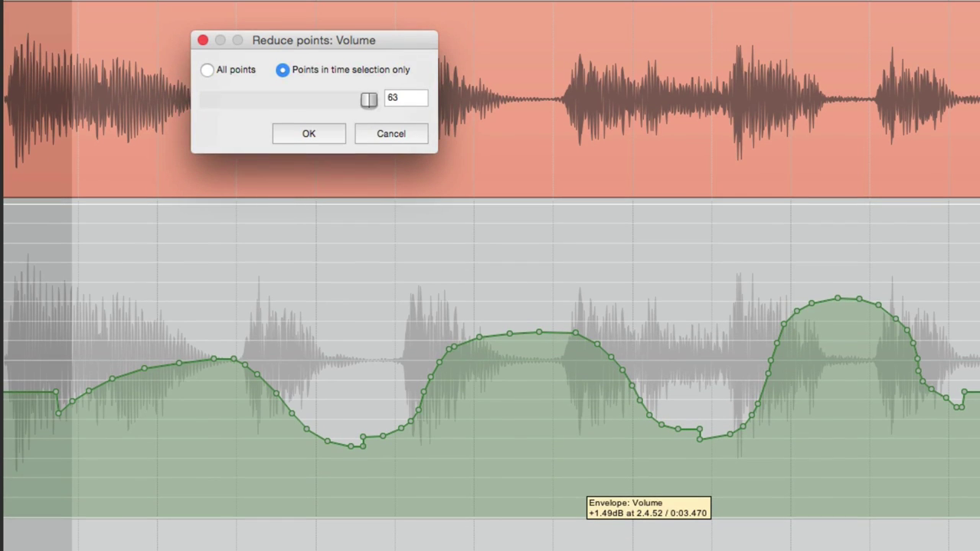
pyautogui.moveTo(366, 102); pyautogui.dragTo(279, 100)
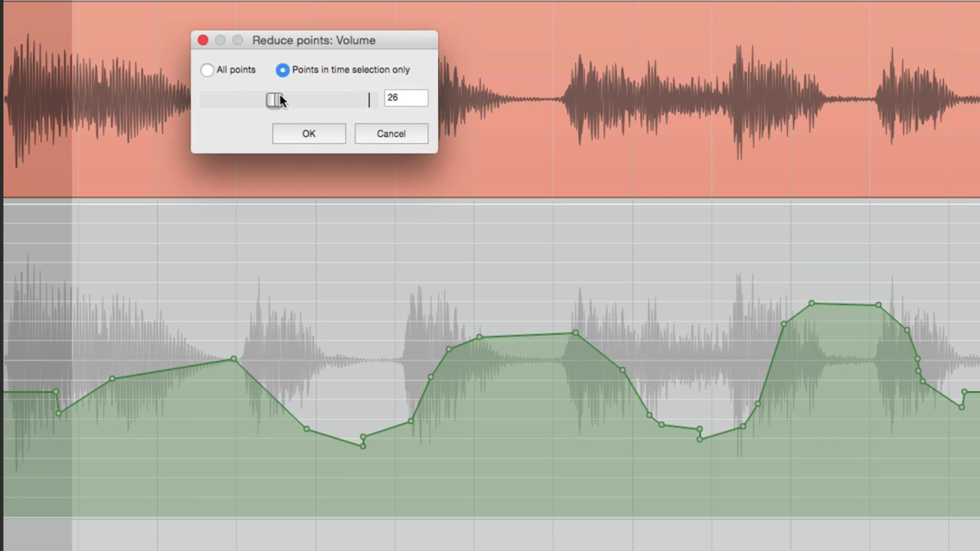
pyautogui.click(314, 134)
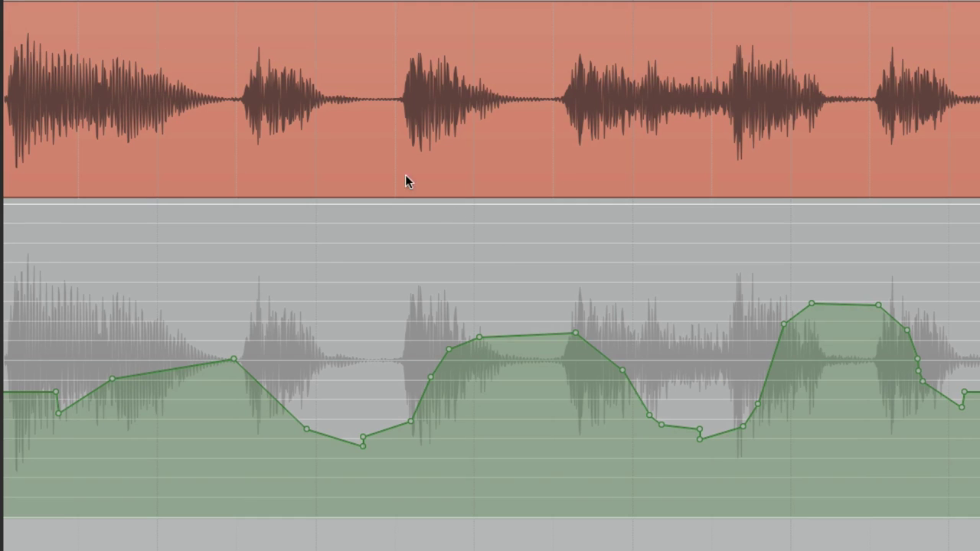
# - Raise the middle hump's top points slightly and spread apart the two stacked points in the dip after it
pyautogui.moveTo(516, 335); pyautogui.dragTo(570, 328)
pyautogui.moveTo(698, 429); pyautogui.dragTo(715, 440)
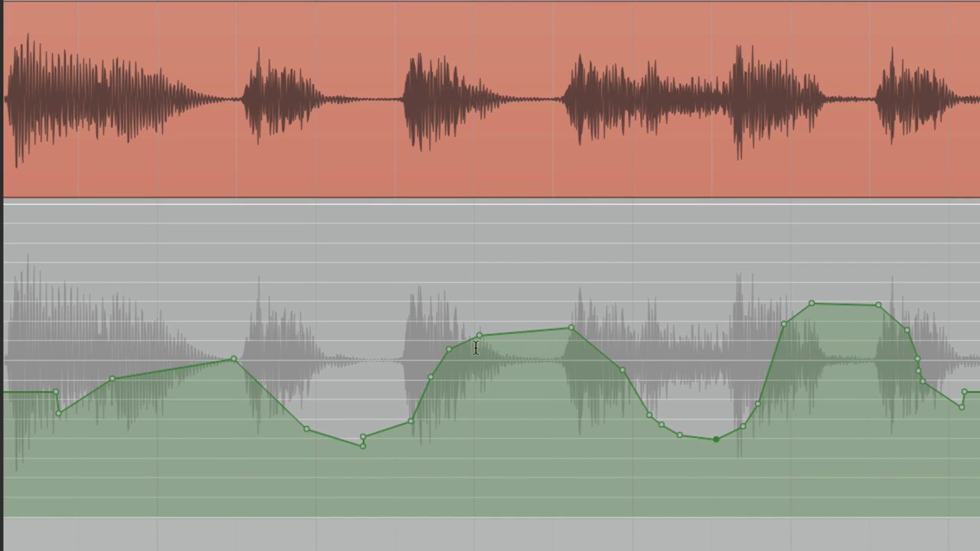
pyautogui.scroll(-6, 474, 349)
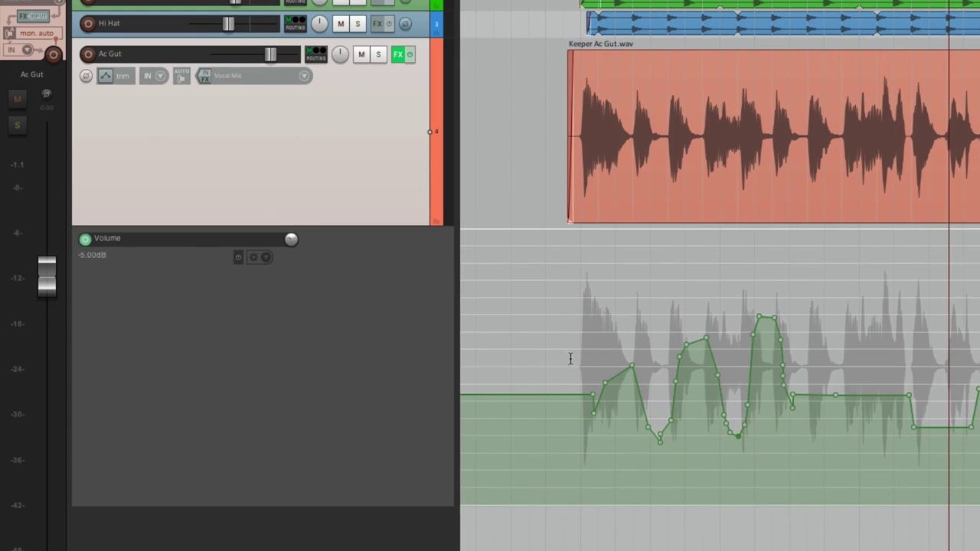
pyautogui.click(277, 333)
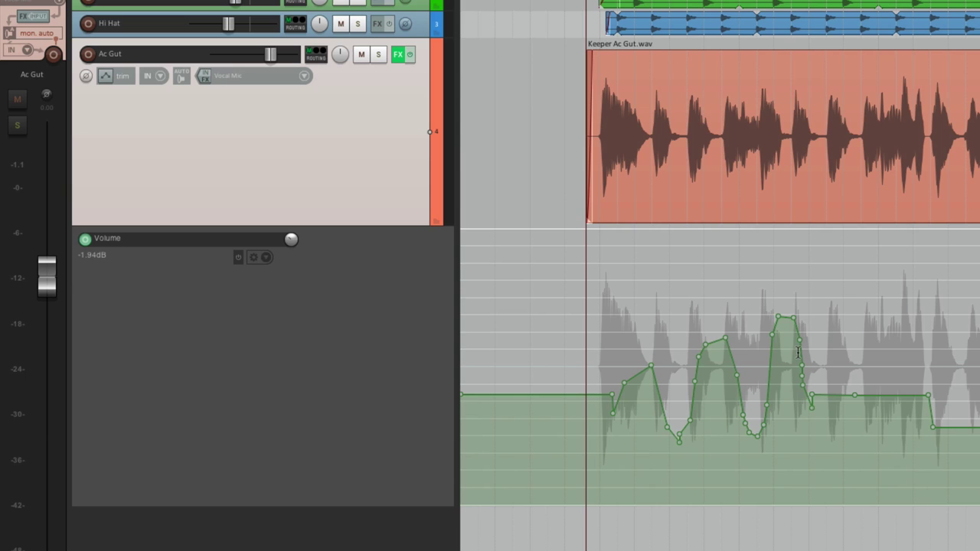
# - Set Ac Gut to Write mode and record continuous up-and-down Volume fader moves from 2.1.00 to about 4.3.00
pyautogui.click(584, 339)
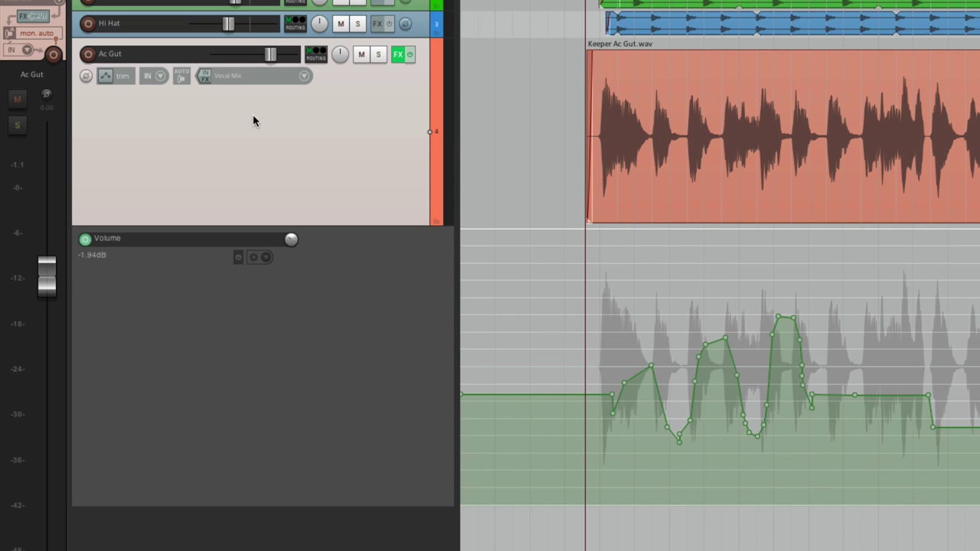
pyautogui.click(117, 75)
pyautogui.click(119, 404)
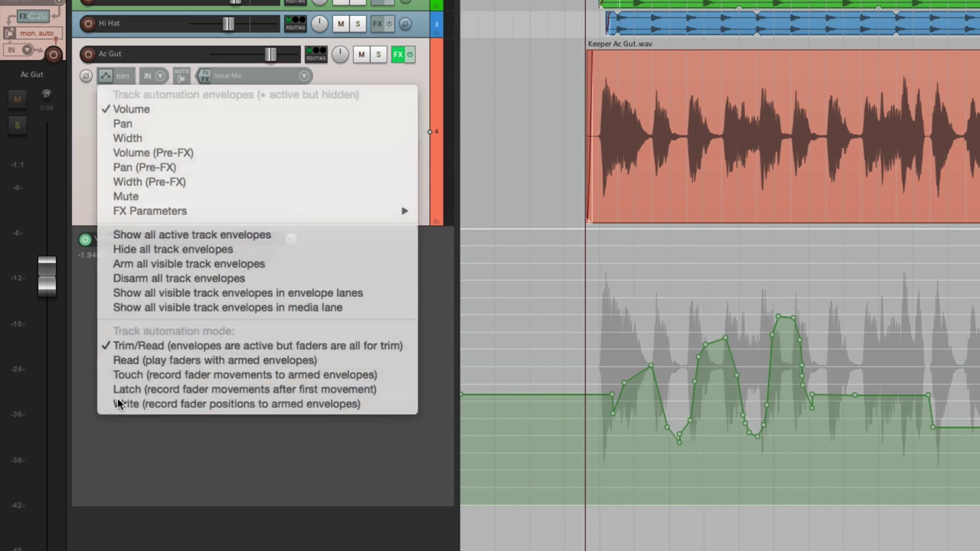
pyautogui.click(582, 314)
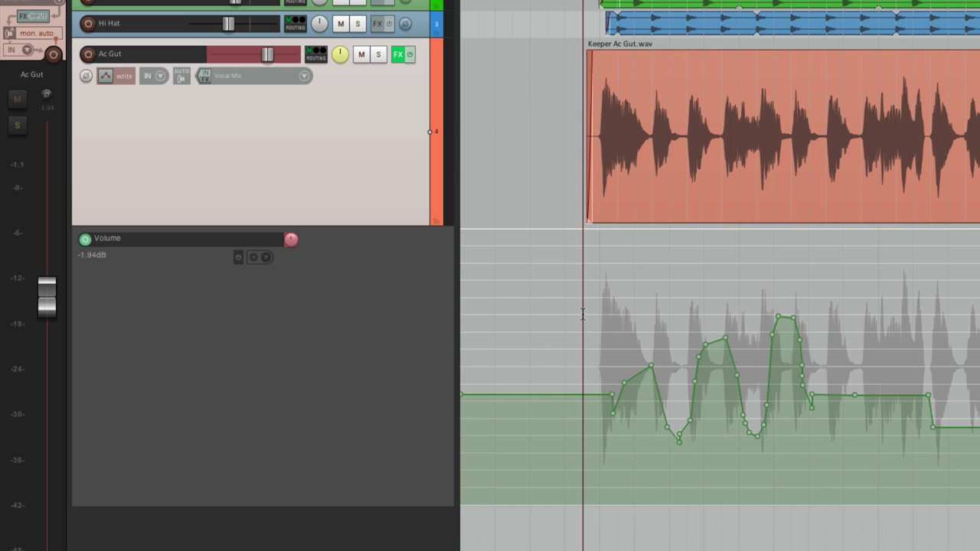
pyautogui.press('space')
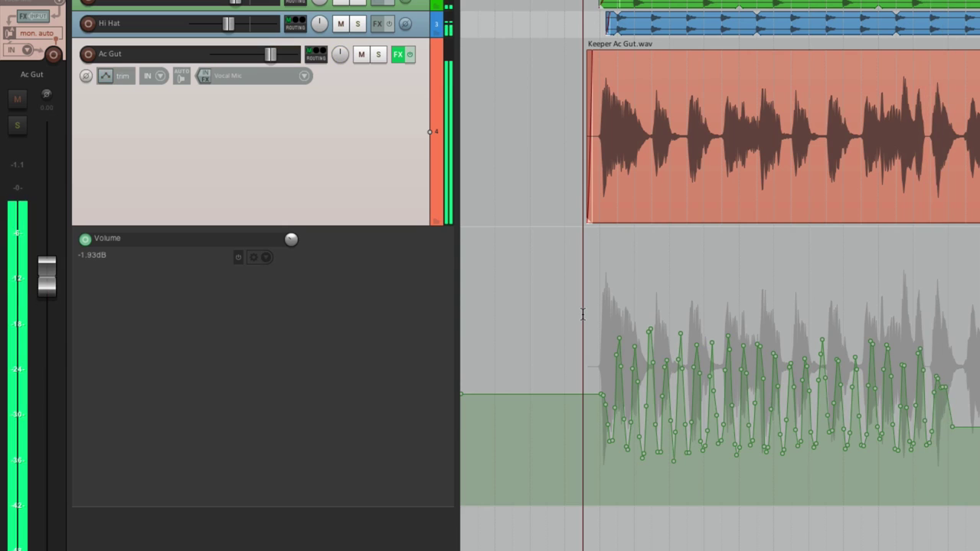
pyautogui.press('space')
# - Examine the recorded Volume envelope from the clip's start and play it back in Trim/Read mode
pyautogui.scroll(2, 542, 320)
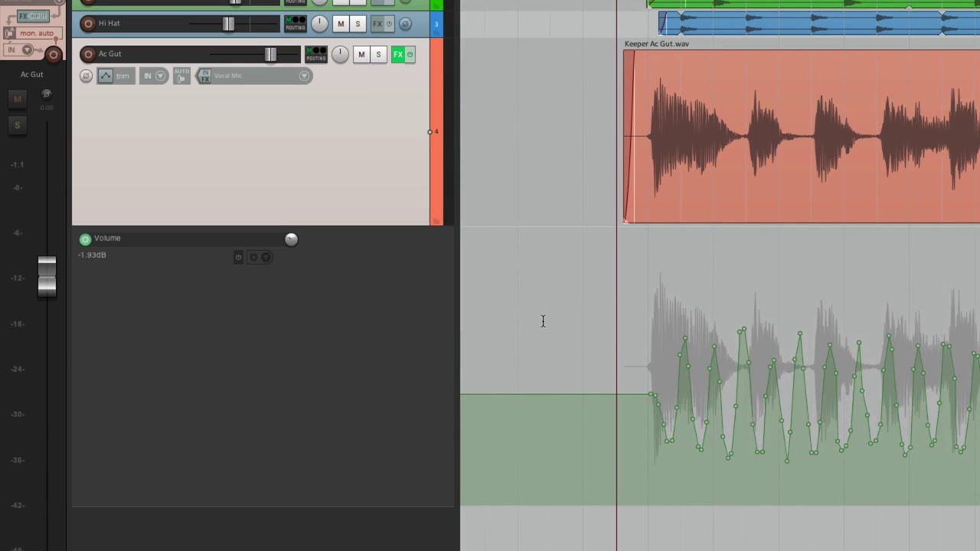
pyautogui.hscroll(4, 543, 321)
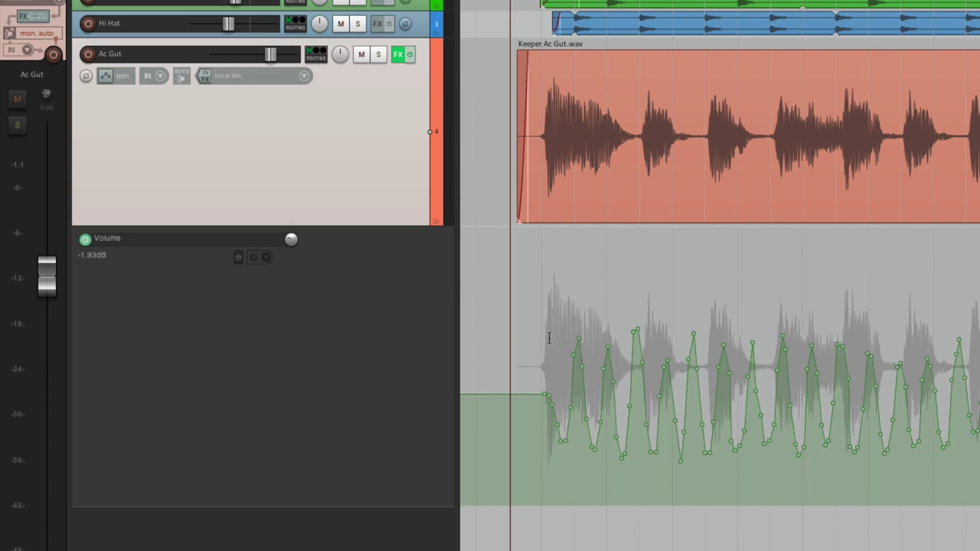
pyautogui.press('space')
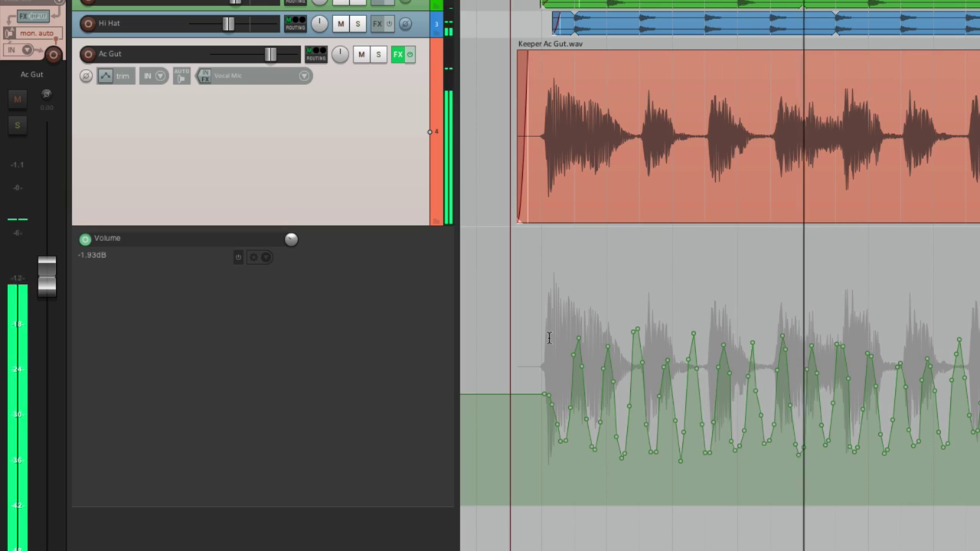
pyautogui.press('space')
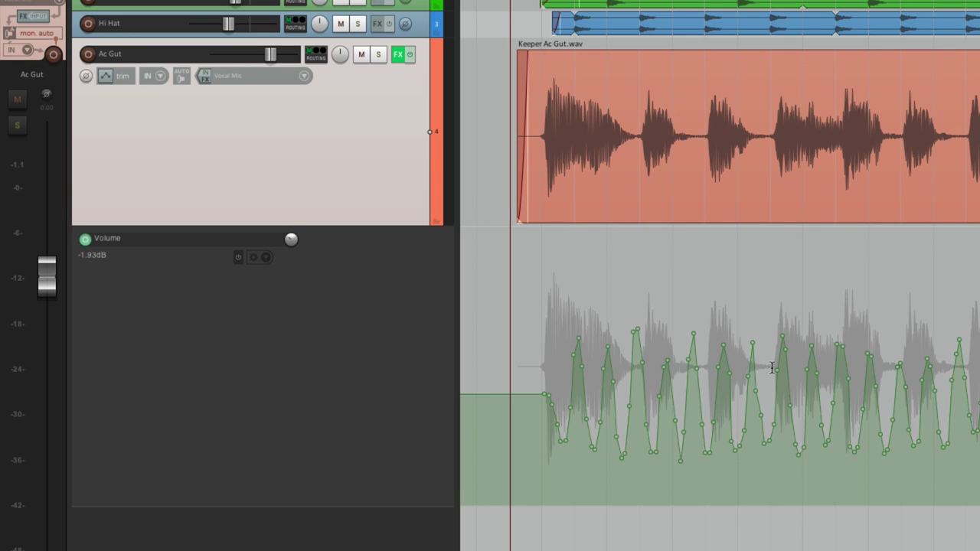
# - Set the Ac Gut automation mode to Touch in its envelopes window and check the mode on the track
pyautogui.click(100, 77)
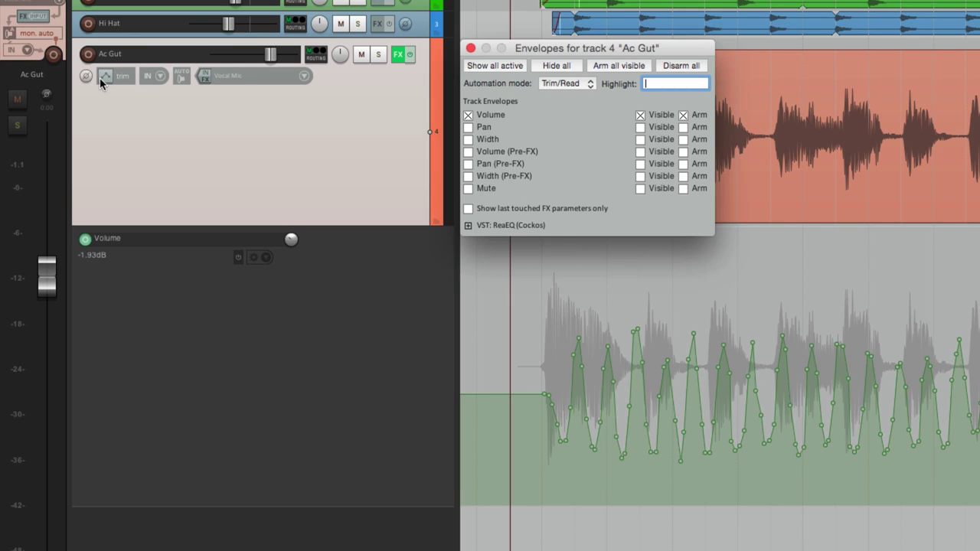
pyautogui.click(556, 83)
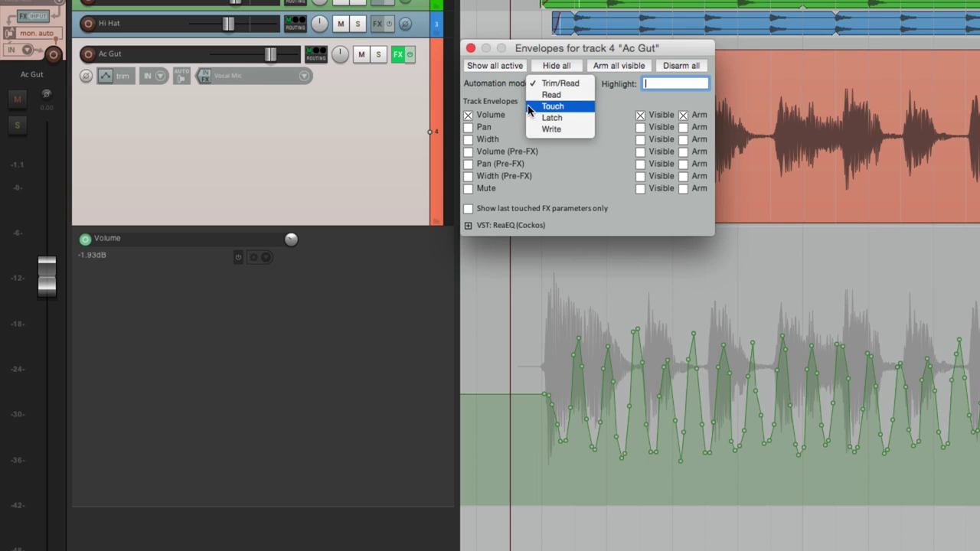
pyautogui.click(552, 105)
pyautogui.click(470, 48)
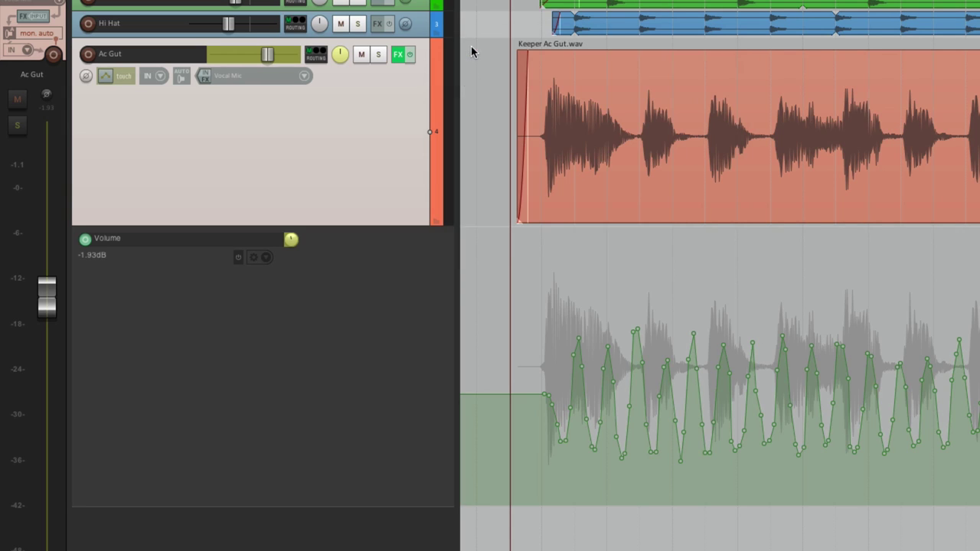
pyautogui.rightClick(103, 73)
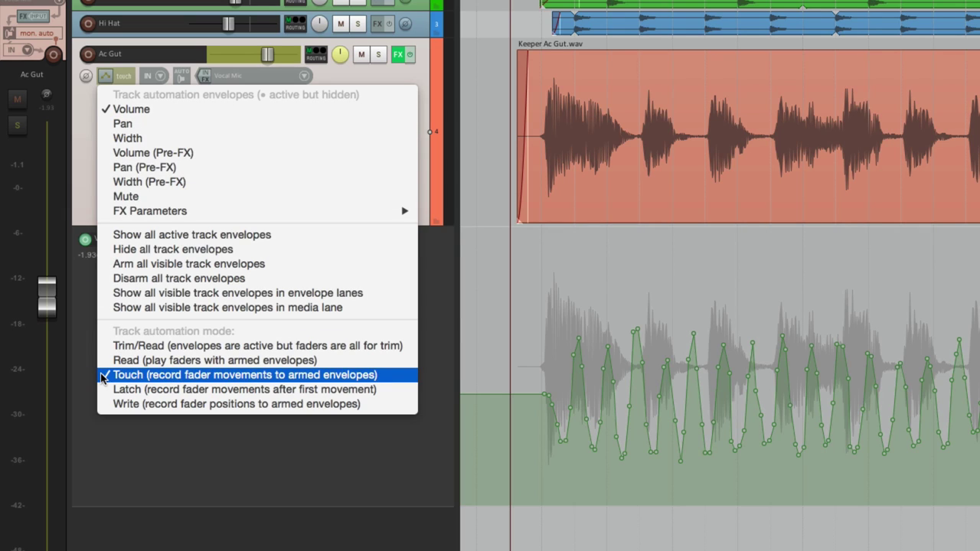
pyautogui.click(120, 543)
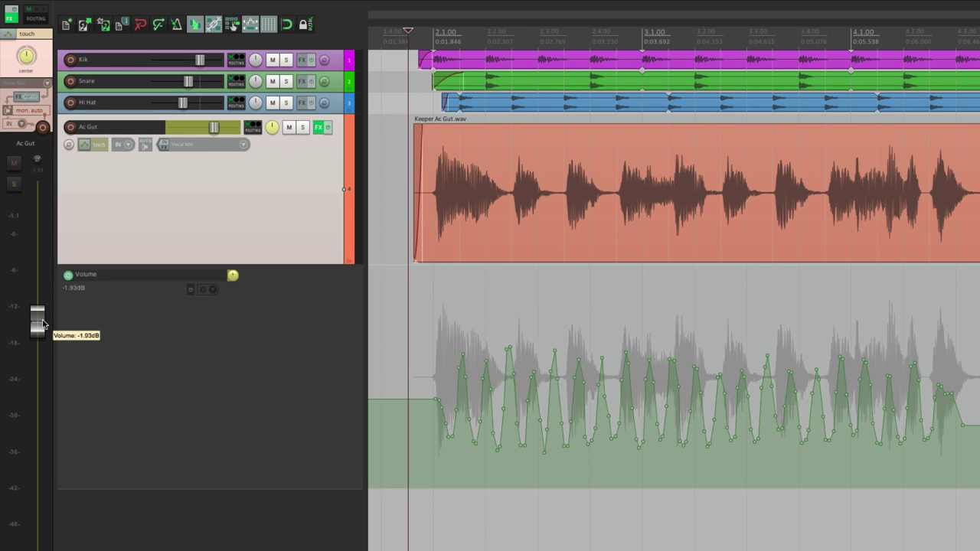
# - Record a Touch pass that pulls the Volume fader down from about 2.3.00 to 3.3.00, and play it back
pyautogui.press('space')
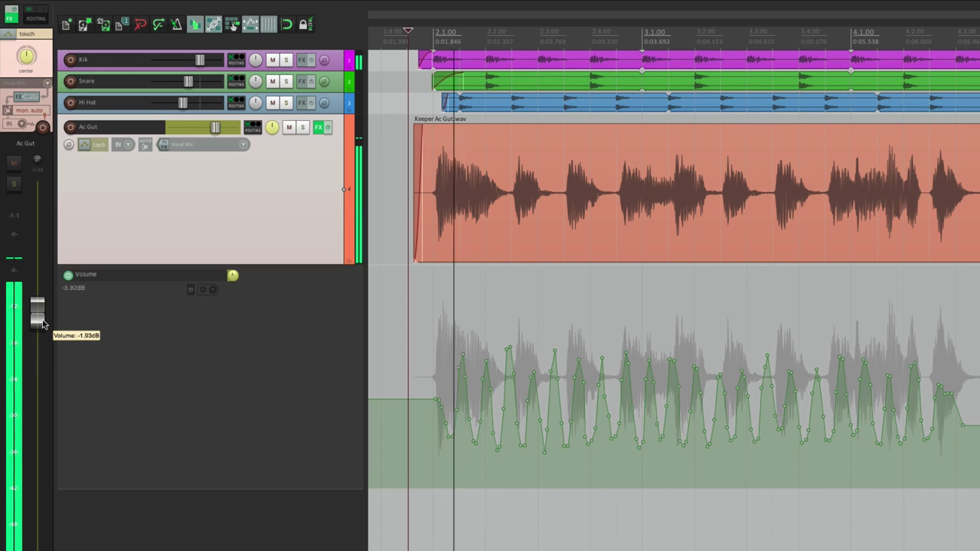
pyautogui.moveTo(37, 322); pyautogui.dragTo(37, 413)
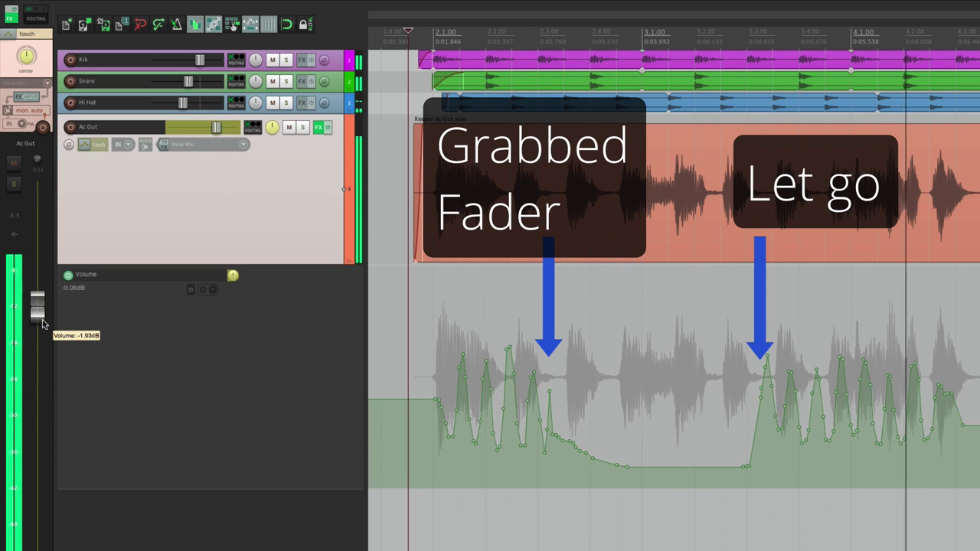
pyautogui.press('space')
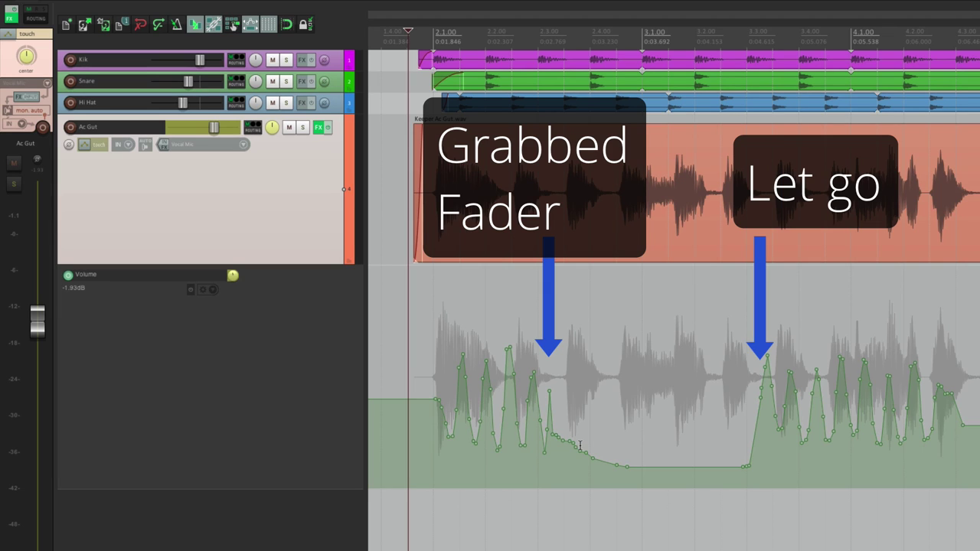
pyautogui.press('space')
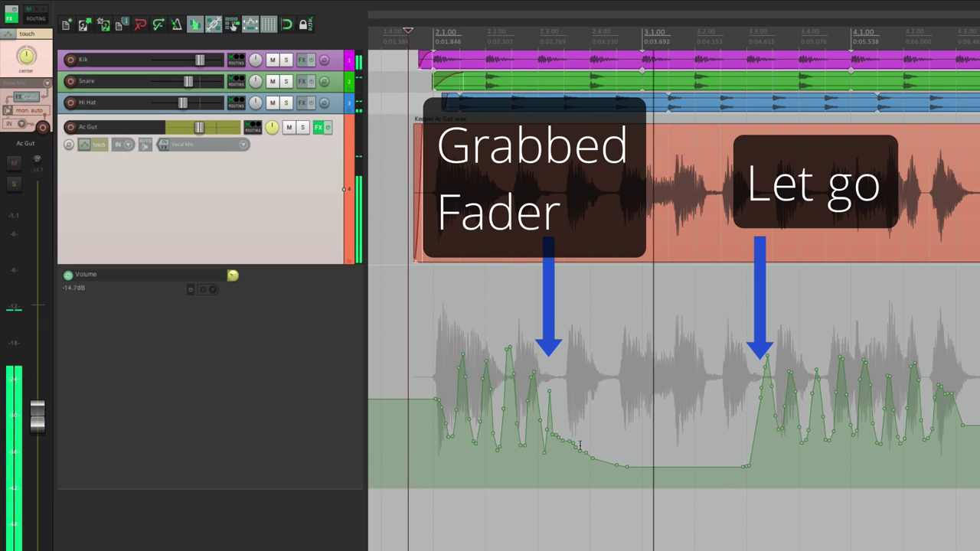
pyautogui.press('space')
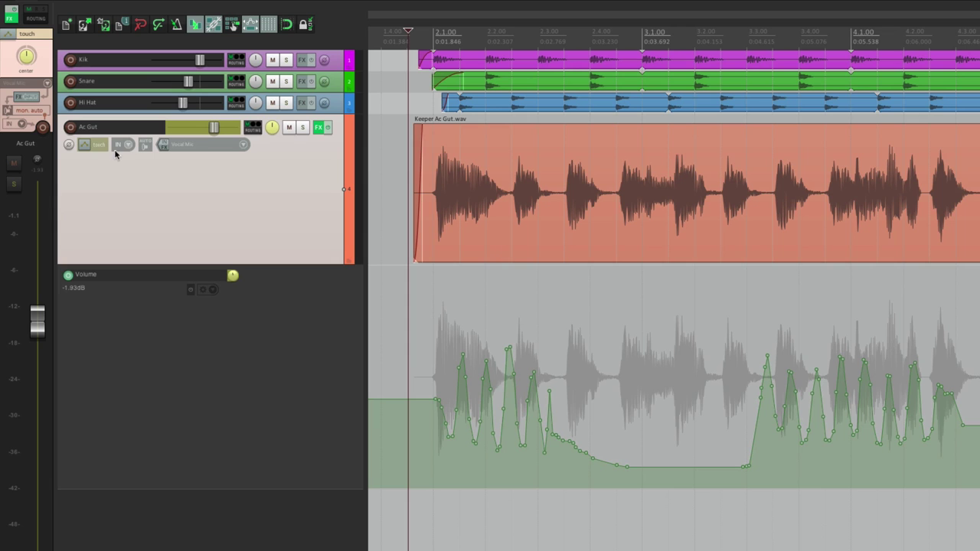
# - Undo the recorded Touch pass on the Volume envelope and leave Ac Gut in Latch mode
pyautogui.click(84, 145)
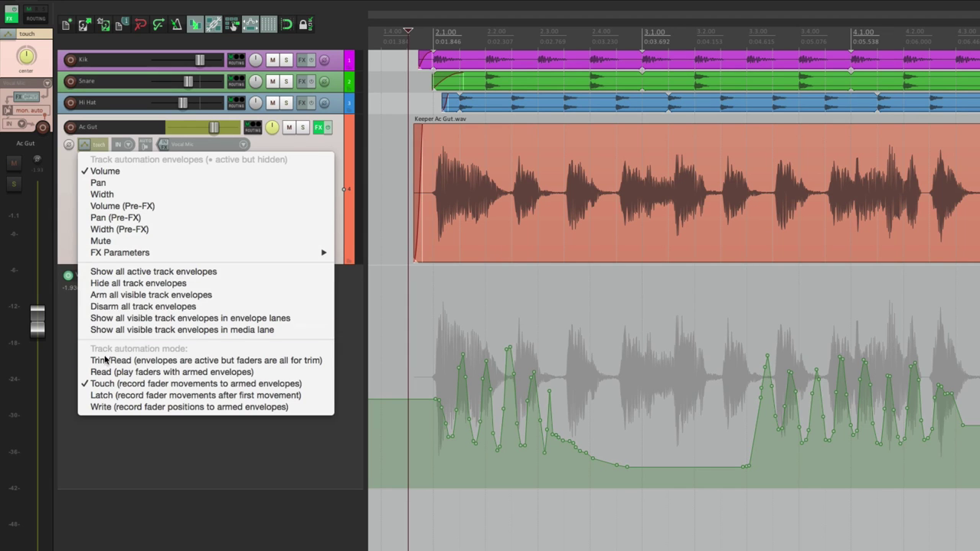
pyautogui.click(89, 395)
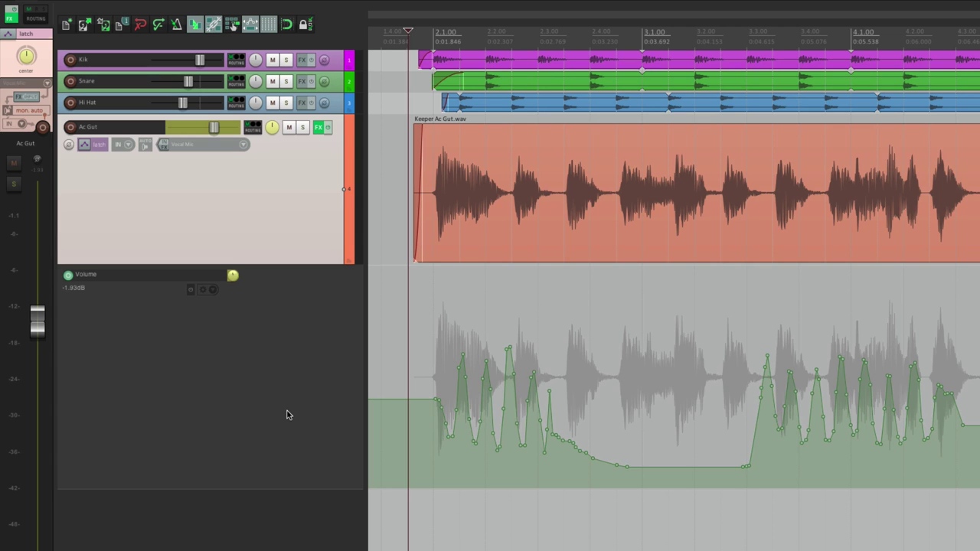
pyautogui.hotkey('ctrl', 'z')
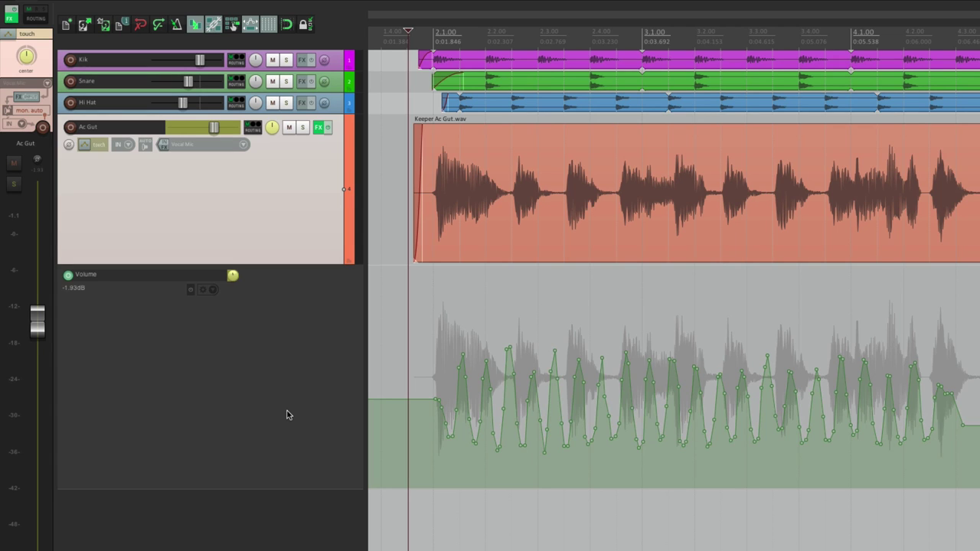
pyautogui.hotkey('ctrl', 'z')
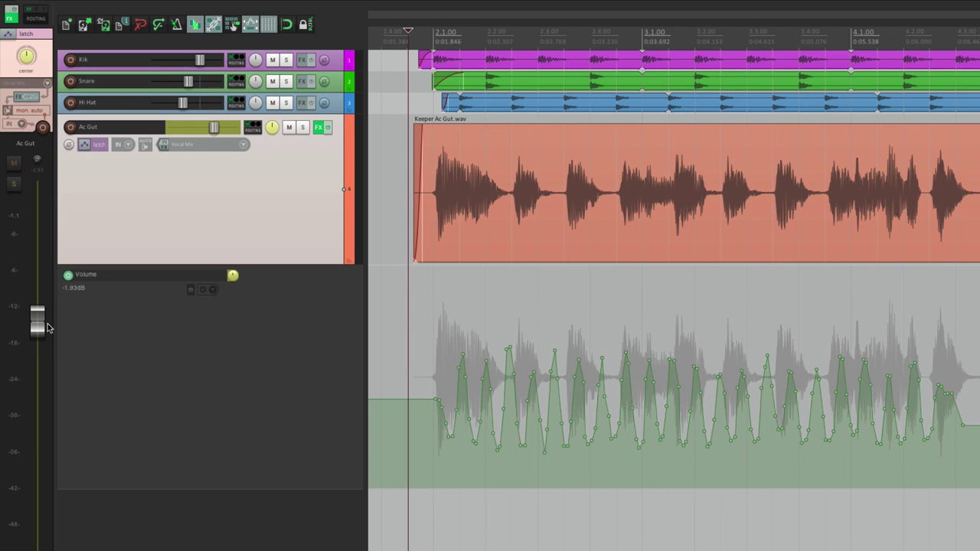
# - Record a Latch pass with Volume fader moves from about 2.3.00, releasing the fader near 3.2.00, and audition the result
pyautogui.press('space')
pyautogui.moveTo(38, 322); pyautogui.dragTo(38, 367)
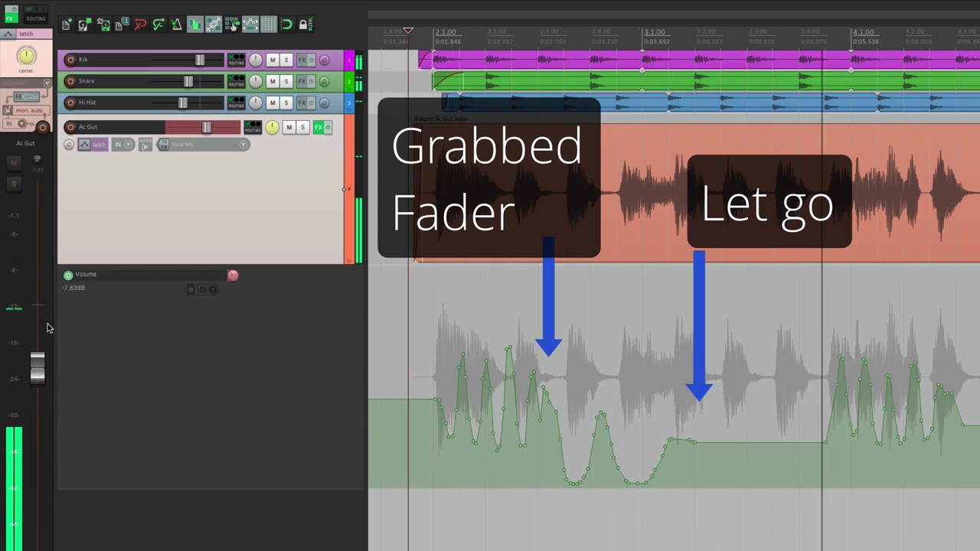
pyautogui.press('space')
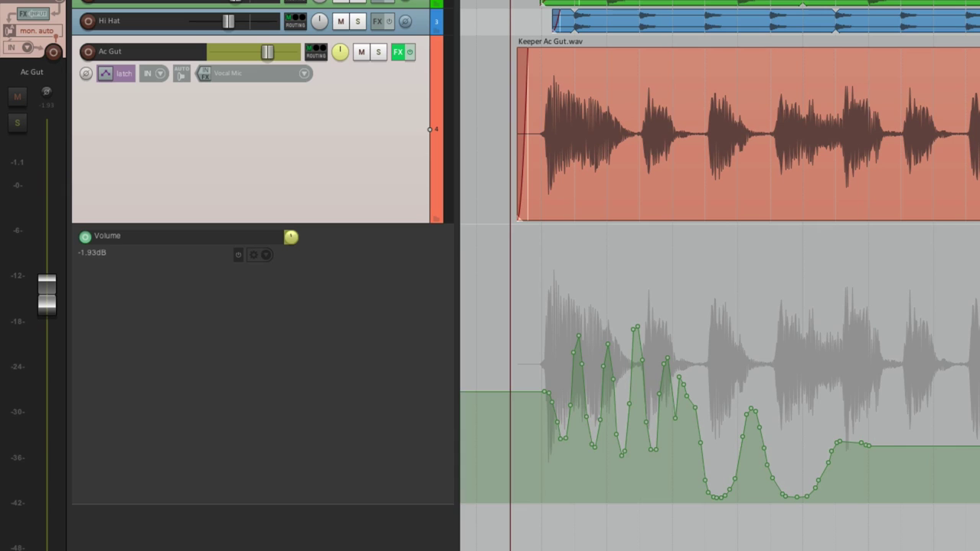
pyautogui.press('space')
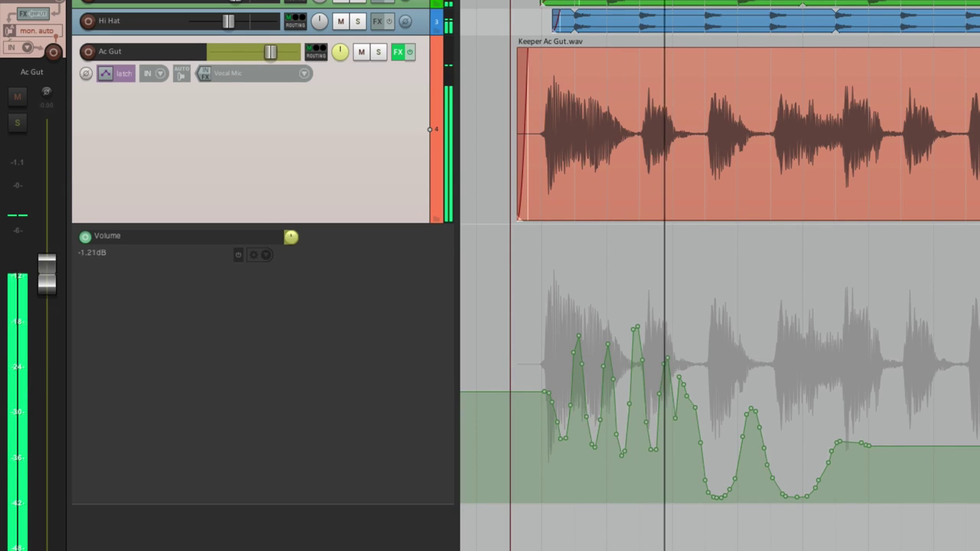
pyautogui.press('space')
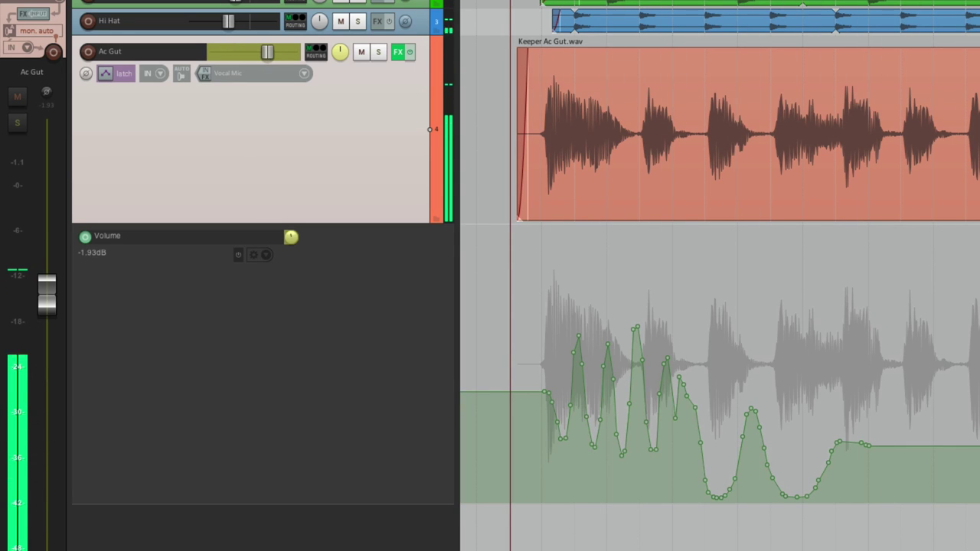
# - Switch Ac Gut to Touch mode and play back the latched Volume curve
pyautogui.click(104, 75)
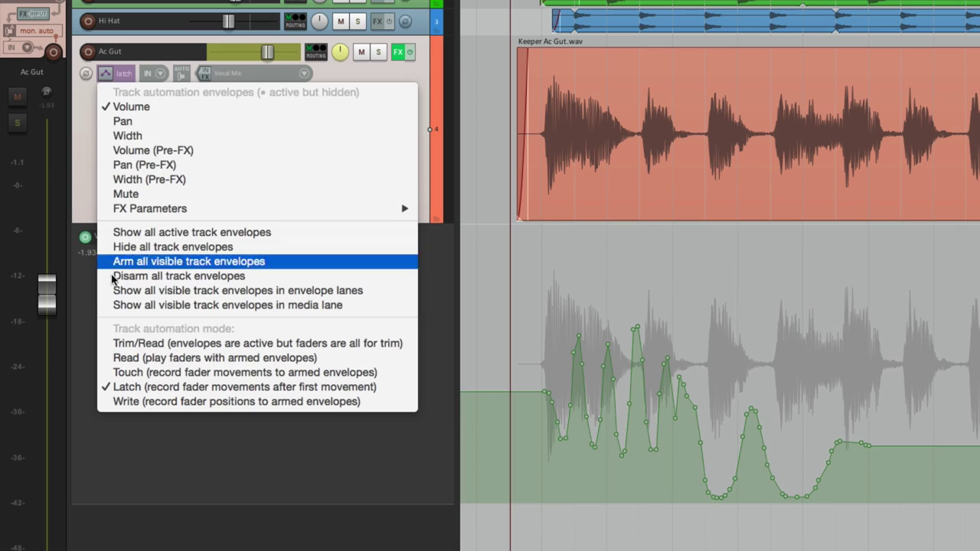
pyautogui.click(201, 370)
pyautogui.press('space')
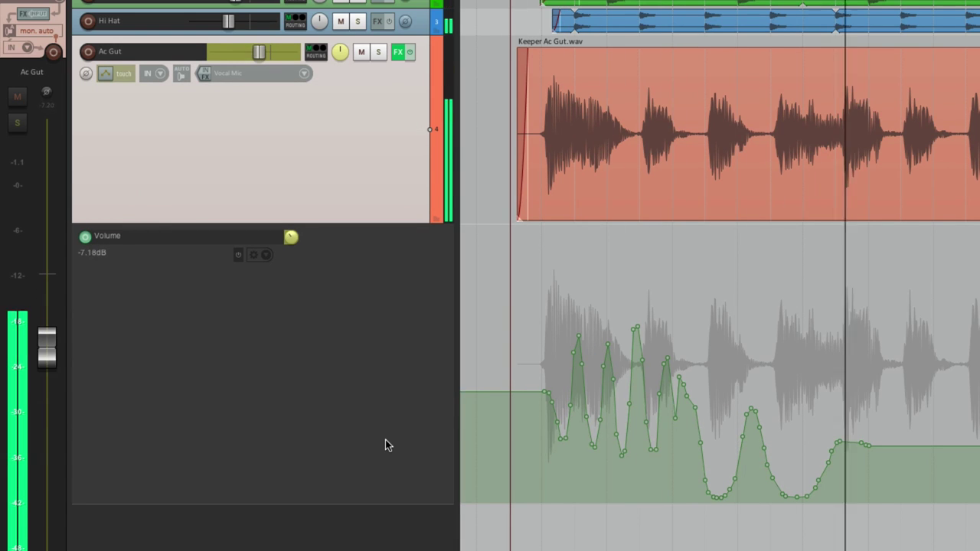
pyautogui.press('space')
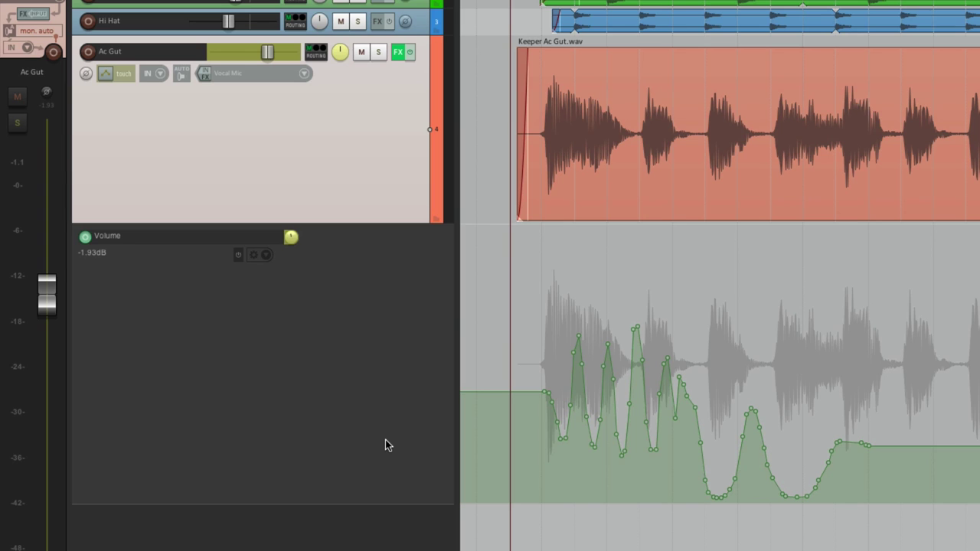
# - Set Ac Gut to Trim/Read mode and lower the entire Volume envelope until its value reads -3.25 dB
pyautogui.click(100, 78)
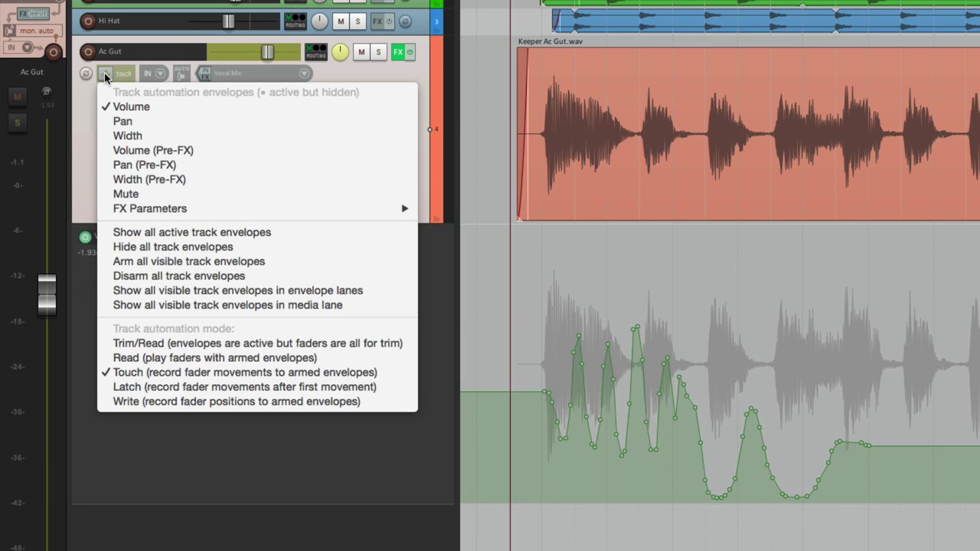
pyautogui.click(166, 337)
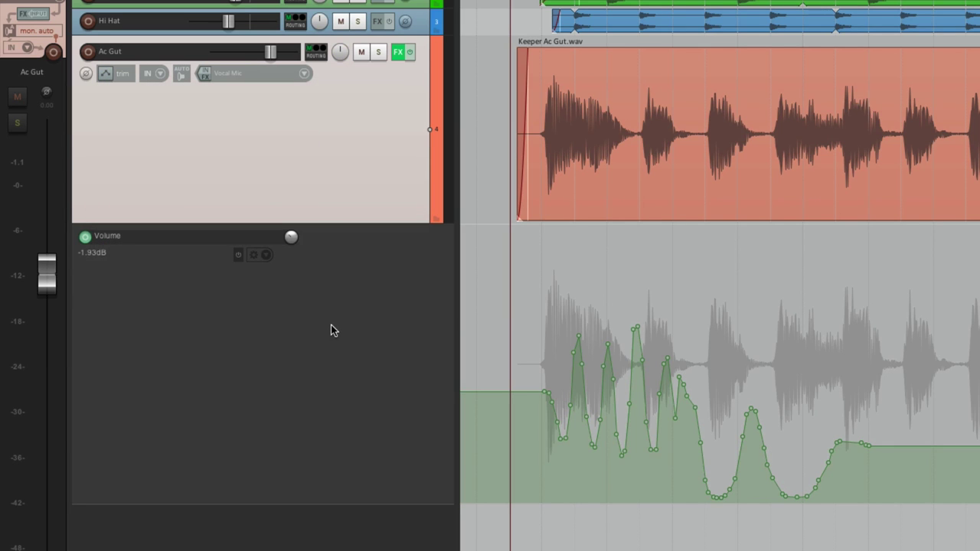
pyautogui.moveTo(264, 59)
pyautogui.moveTo(291, 238)
pyautogui.mouseDown()
pyautogui.moveTo(292, 222)
pyautogui.moveTo(291, 248)
pyautogui.mouseUp()
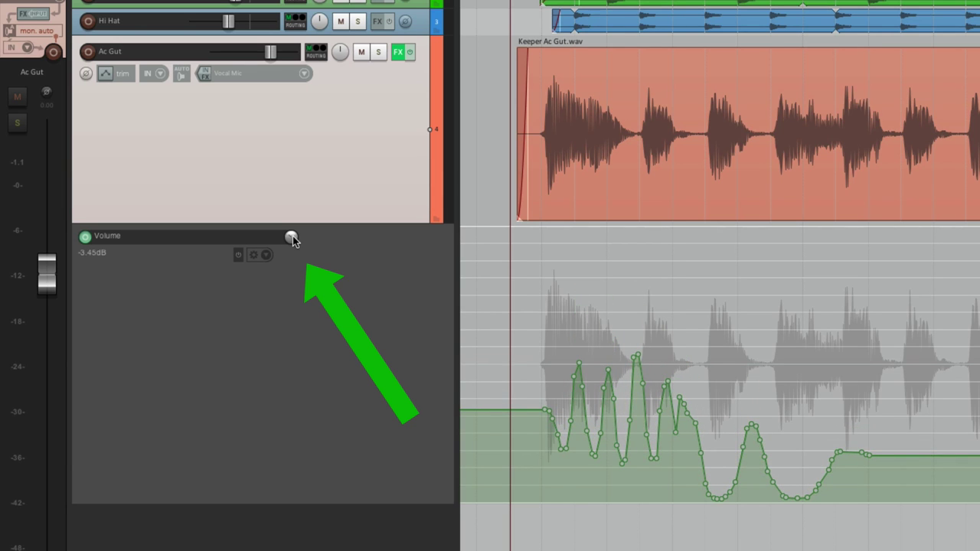
pyautogui.moveTo(292, 239)
pyautogui.mouseDown()
pyautogui.moveTo(291, 224)
pyautogui.moveTo(294, 238)
pyautogui.mouseUp()
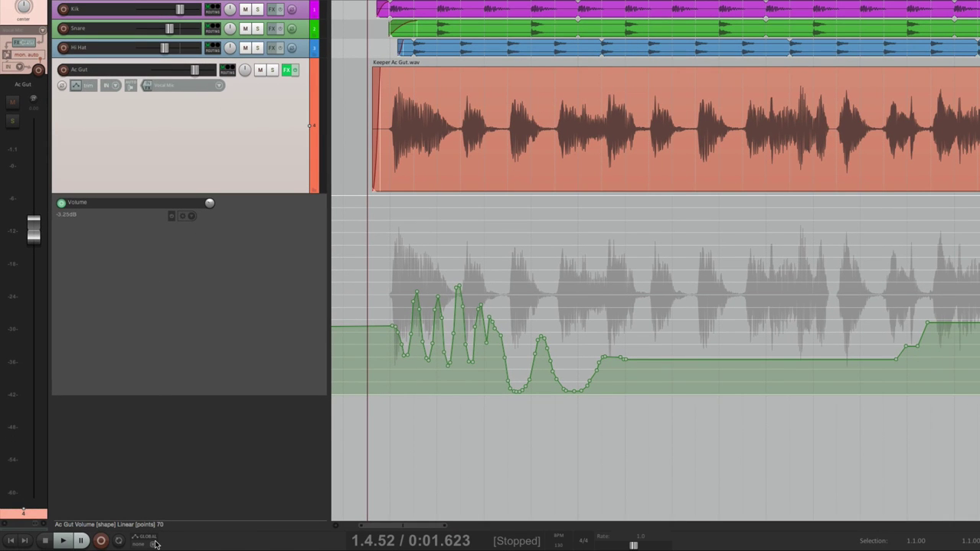
# - Set the global automation override to Write for all tracks
pyautogui.click(153, 542)
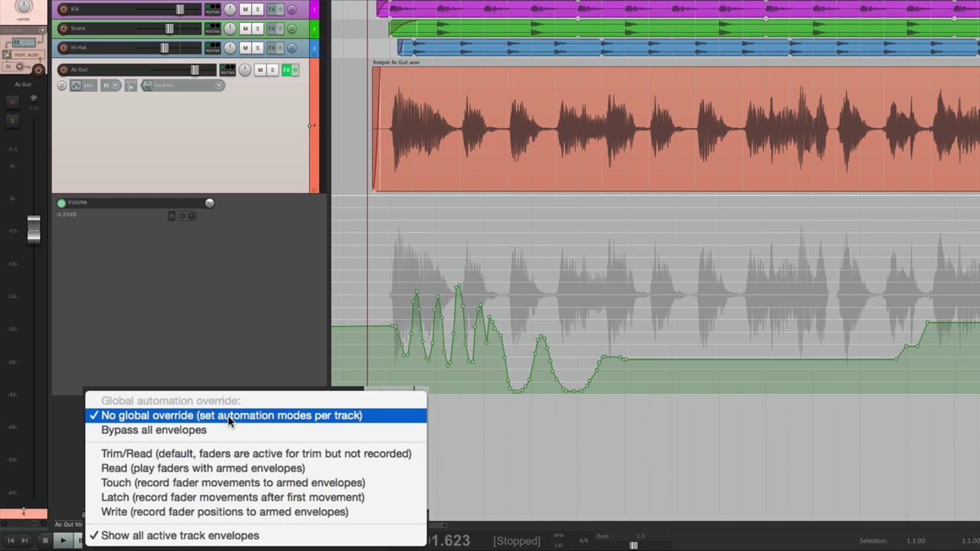
pyautogui.click(232, 525)
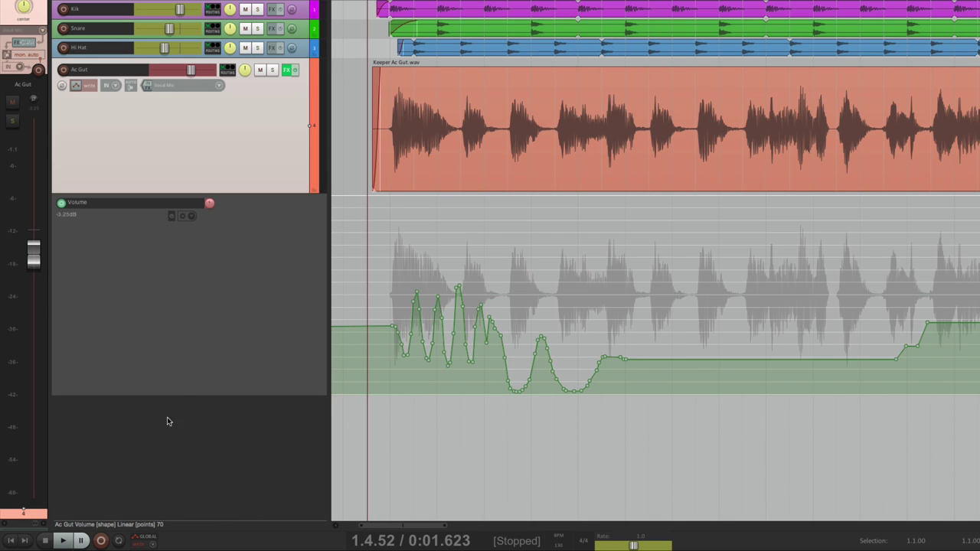
# - Change the global automation override to Latch, Touch and finally Trim/Read
pyautogui.click(146, 538)
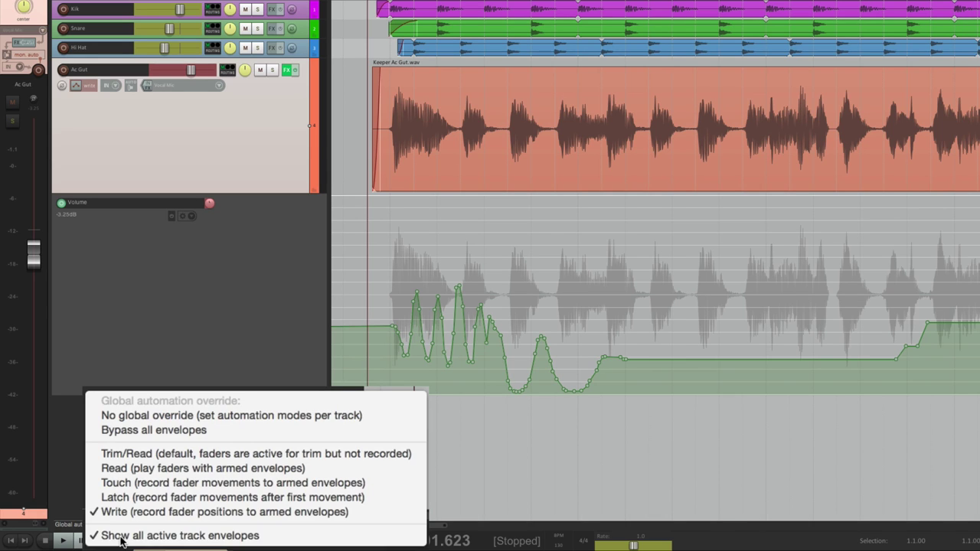
pyautogui.click(153, 496)
pyautogui.click(146, 538)
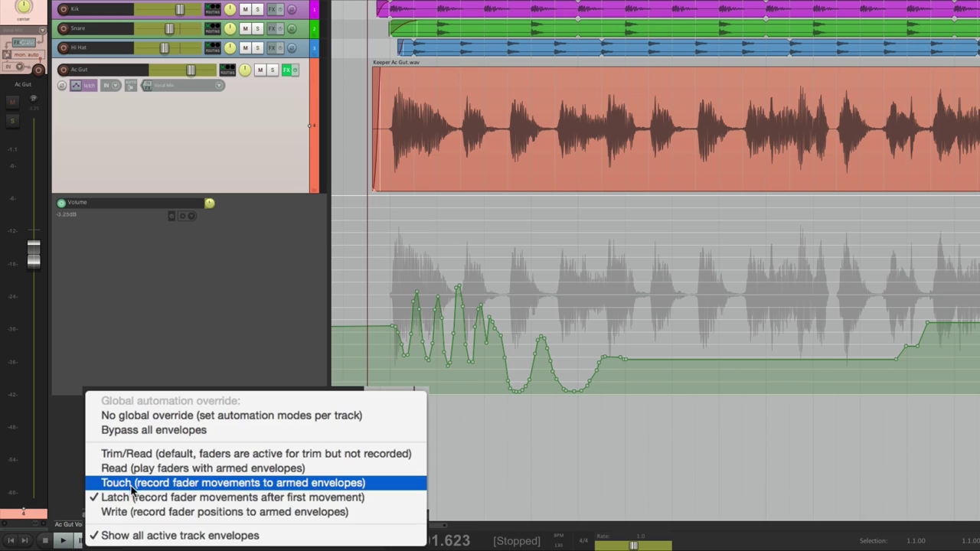
pyautogui.click(162, 499)
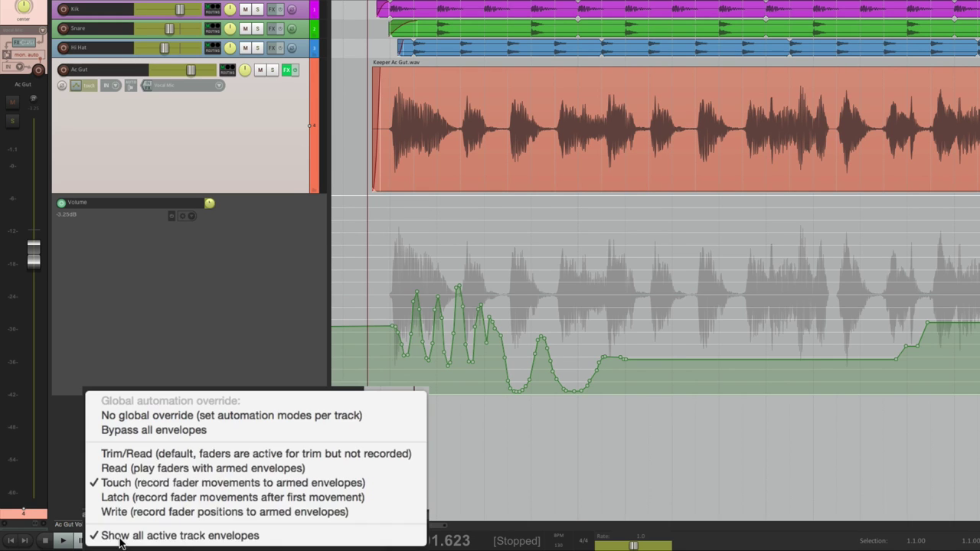
pyautogui.click(155, 540)
pyautogui.click(140, 459)
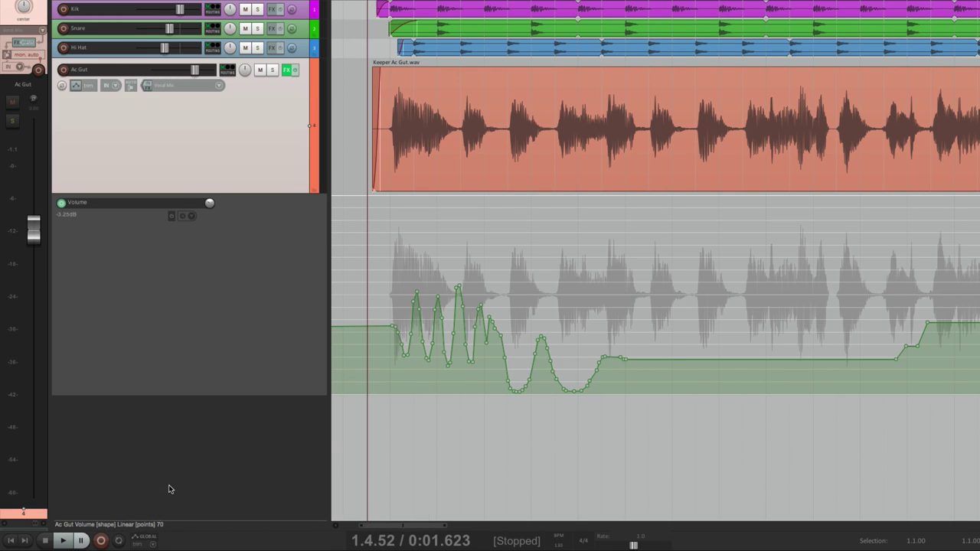
# - Remove the global automation override so that automation modes are set per track
pyautogui.click(154, 543)
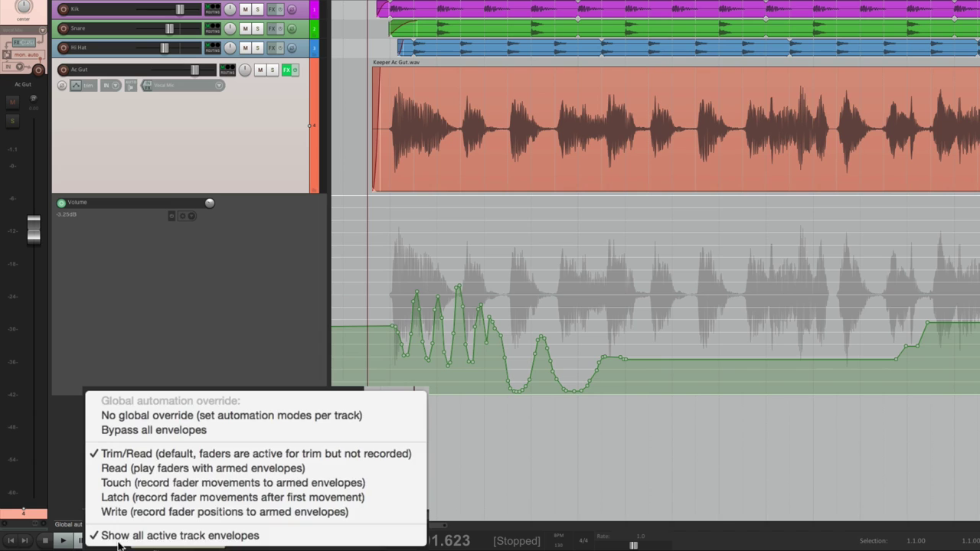
pyautogui.click(150, 416)
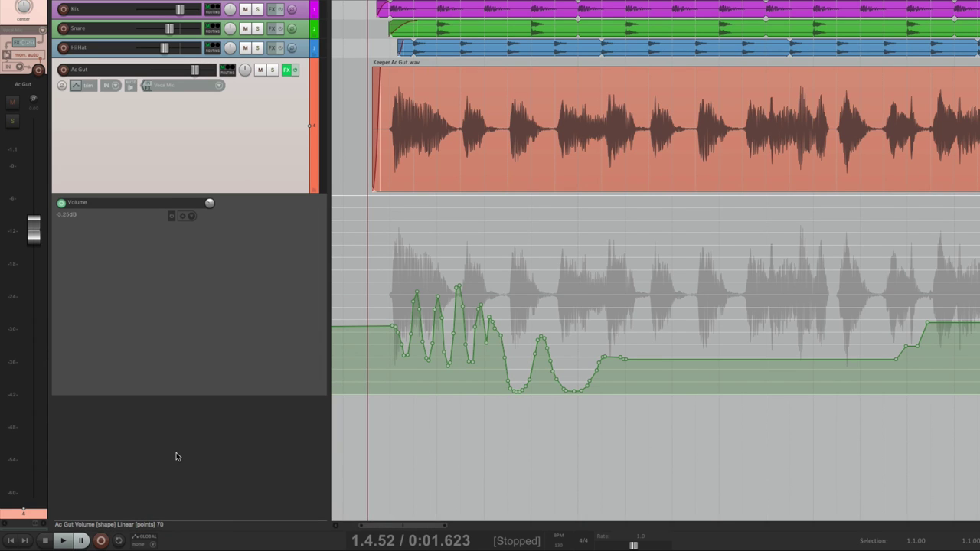
# - Bypass all envelopes with the global override and restore the setting without a global override
pyautogui.click(154, 543)
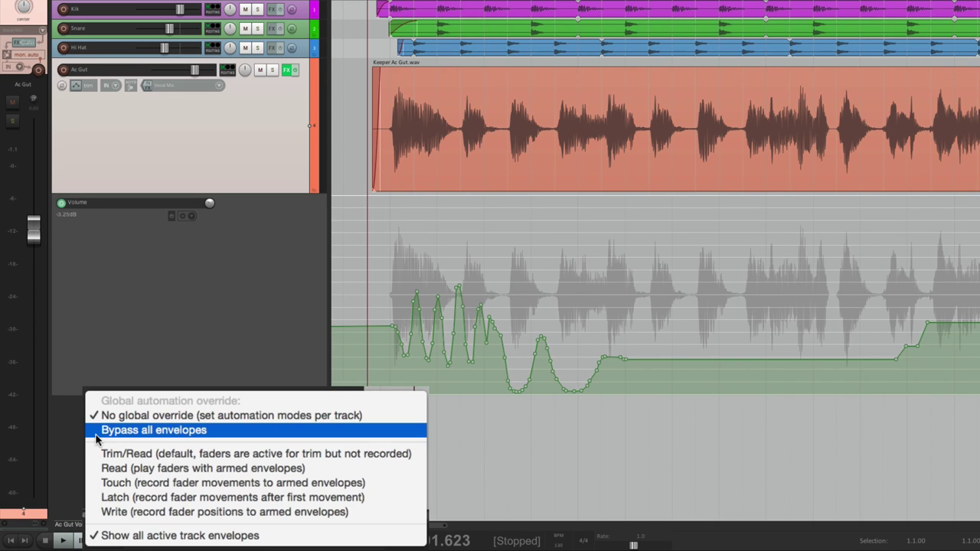
pyautogui.click(122, 430)
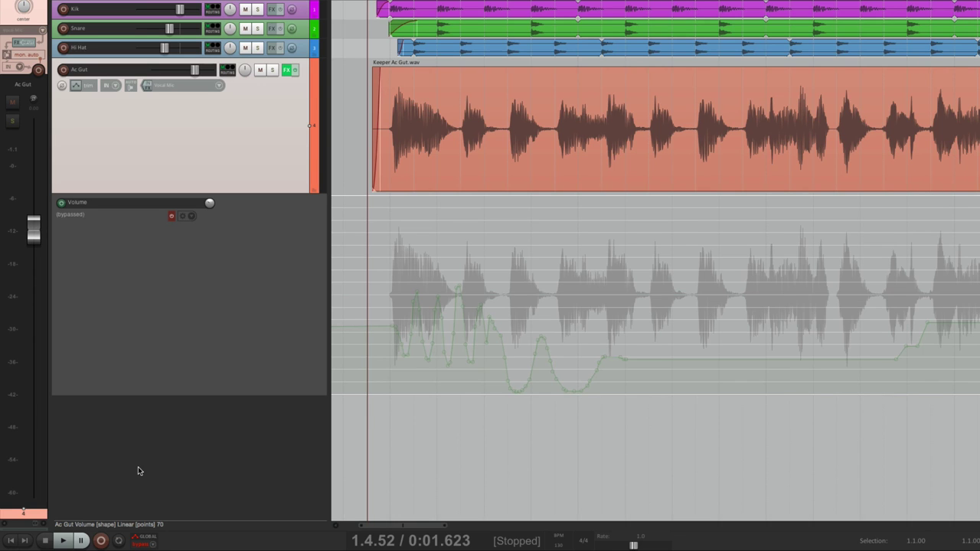
pyautogui.click(149, 540)
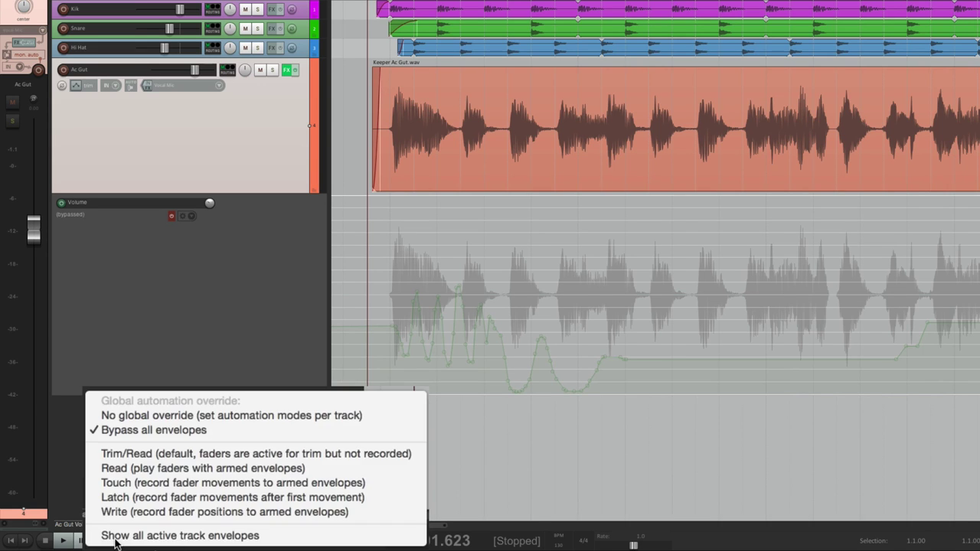
pyautogui.click(103, 416)
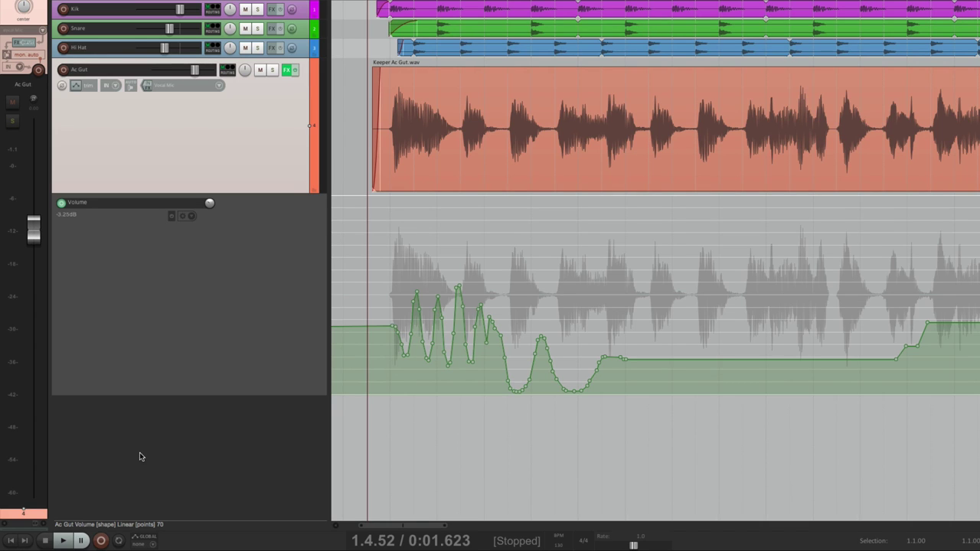
# - Hide all active track envelopes across the project and show them again
pyautogui.click(146, 540)
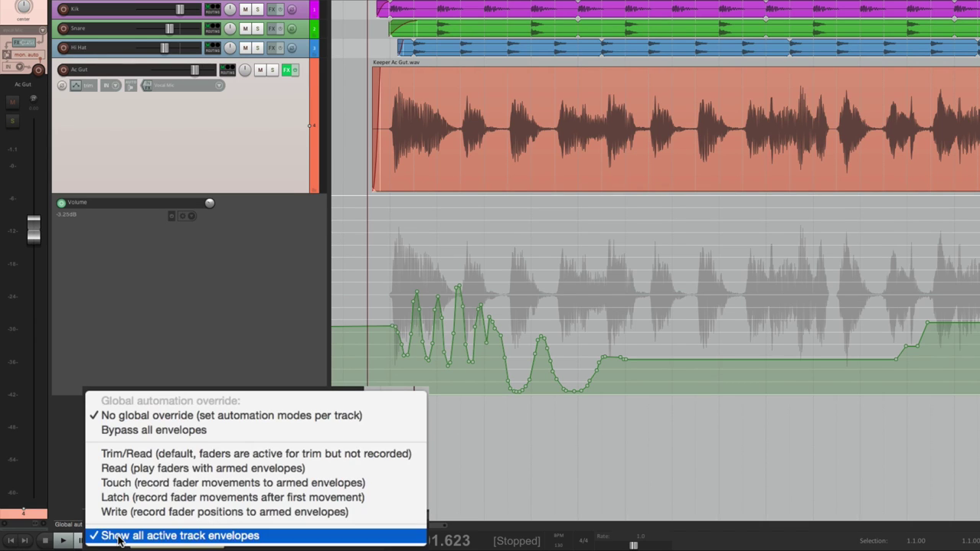
pyautogui.click(118, 536)
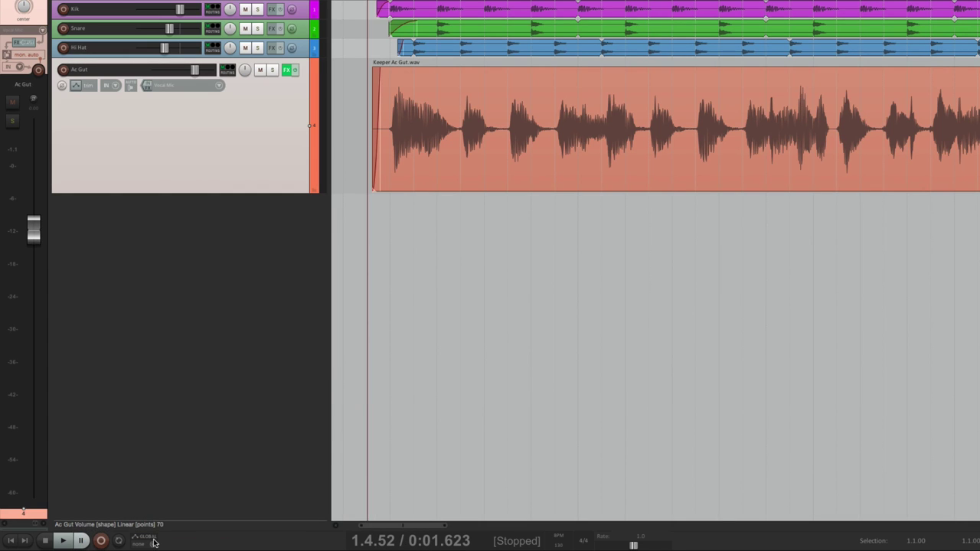
pyautogui.click(153, 542)
pyautogui.click(103, 537)
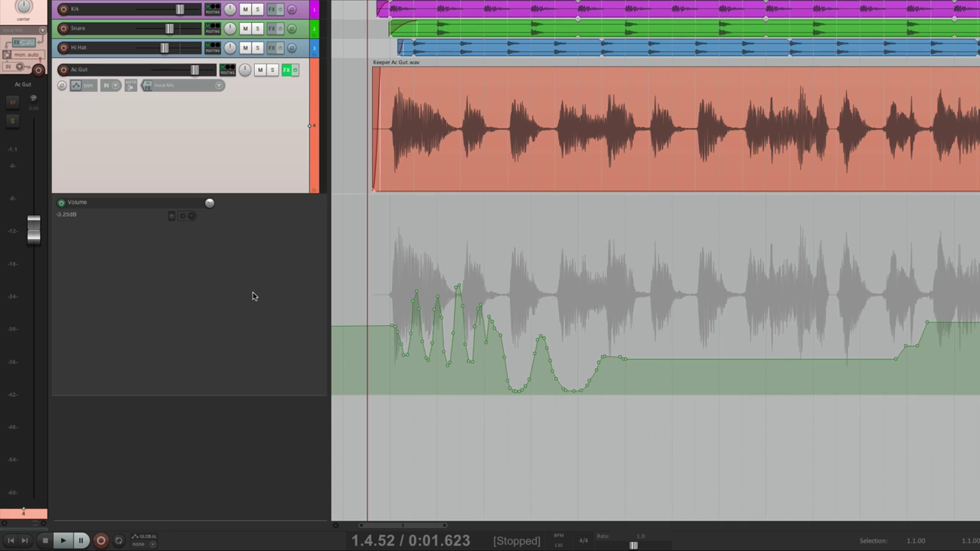
# - Reduce the height of Ac Gut's Volume envelope lane and enable the track's Pan and Mute envelopes
pyautogui.moveTo(252, 395); pyautogui.dragTo(254, 284)
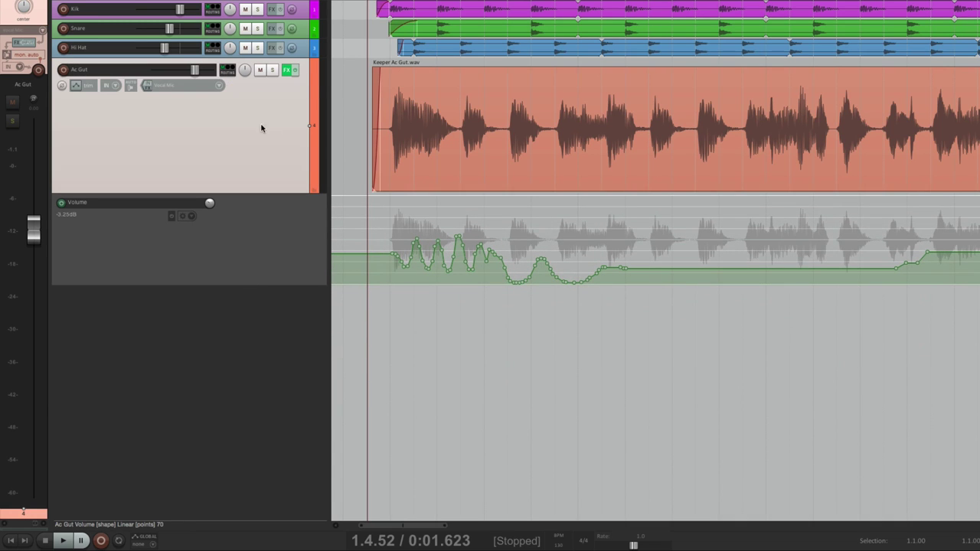
pyautogui.click(74, 89)
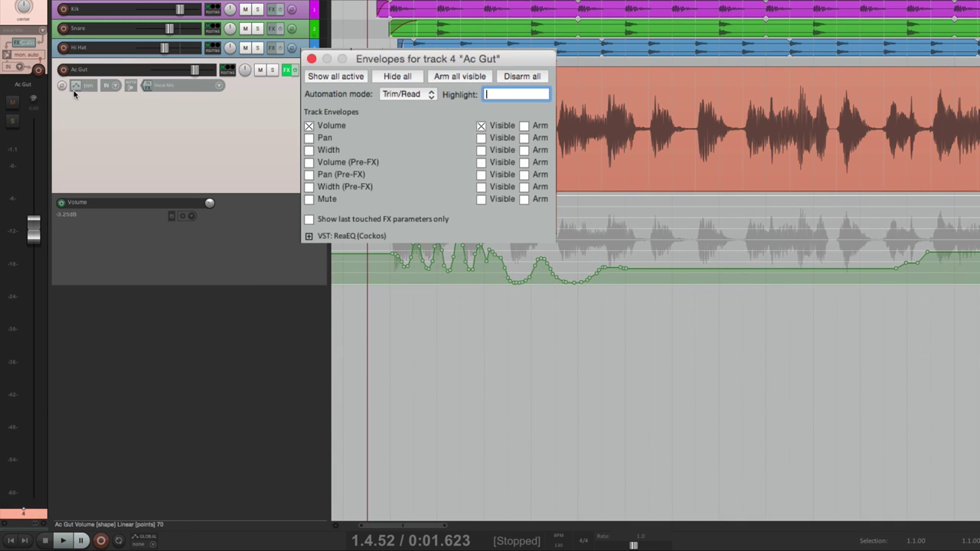
pyautogui.click(308, 138)
pyautogui.click(309, 199)
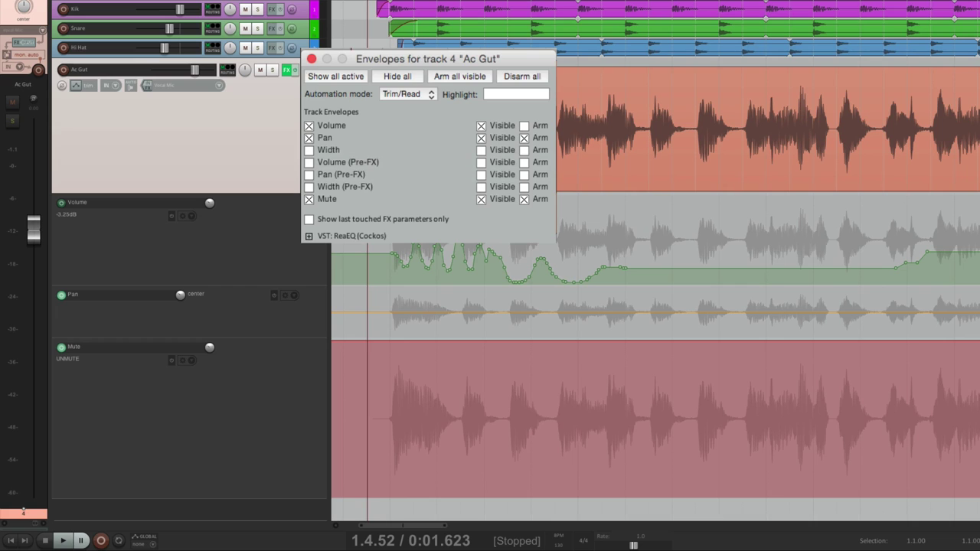
pyautogui.click(311, 59)
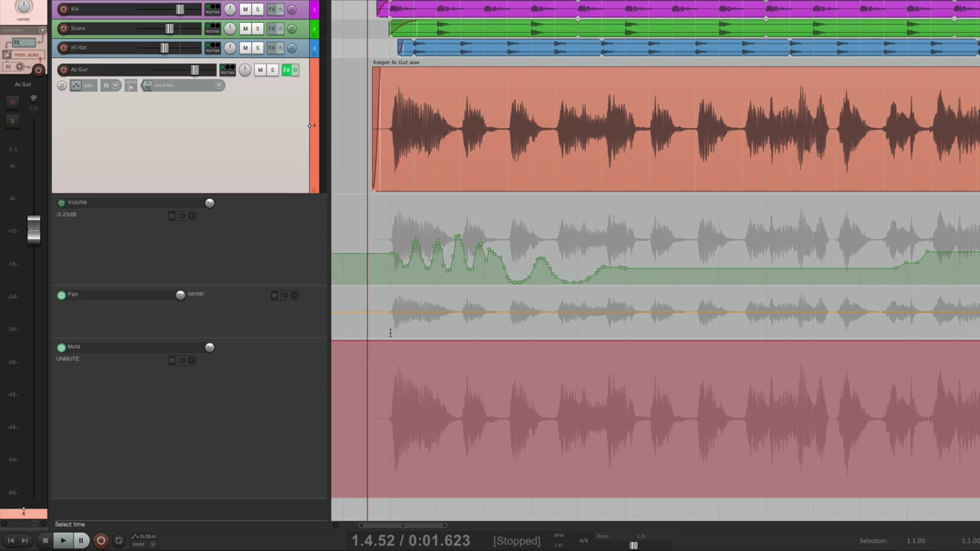
# - Draw a freehand Pan curve on Ac Gut from about 2.1.00 to 3.3.50 and show all visible track envelopes in the media lane
pyautogui.moveTo(389, 310)
pyautogui.mouseDown()
pyautogui.moveTo(409, 302)
pyautogui.moveTo(566, 314)
pyautogui.mouseUp()
pyautogui.moveTo(632, 298); pyautogui.dragTo(693, 288)
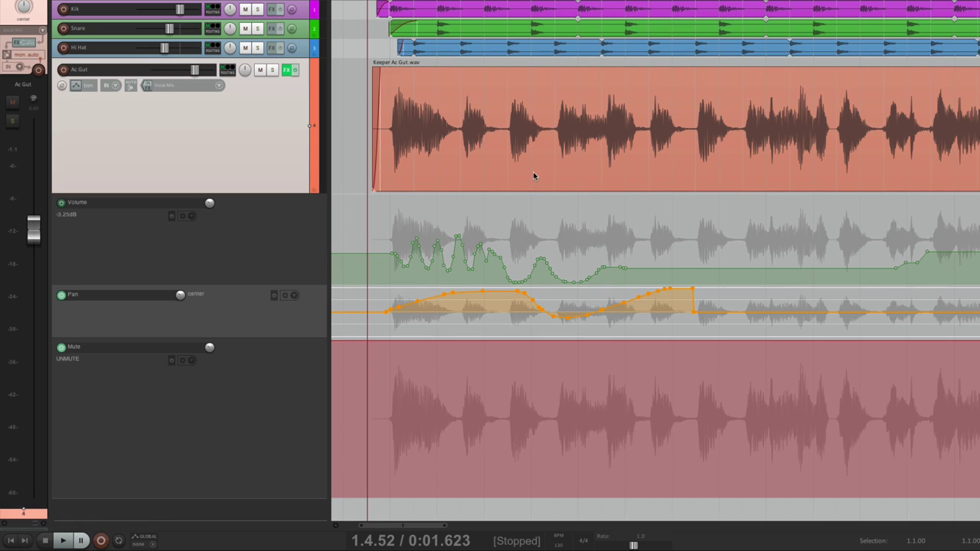
pyautogui.click(76, 87)
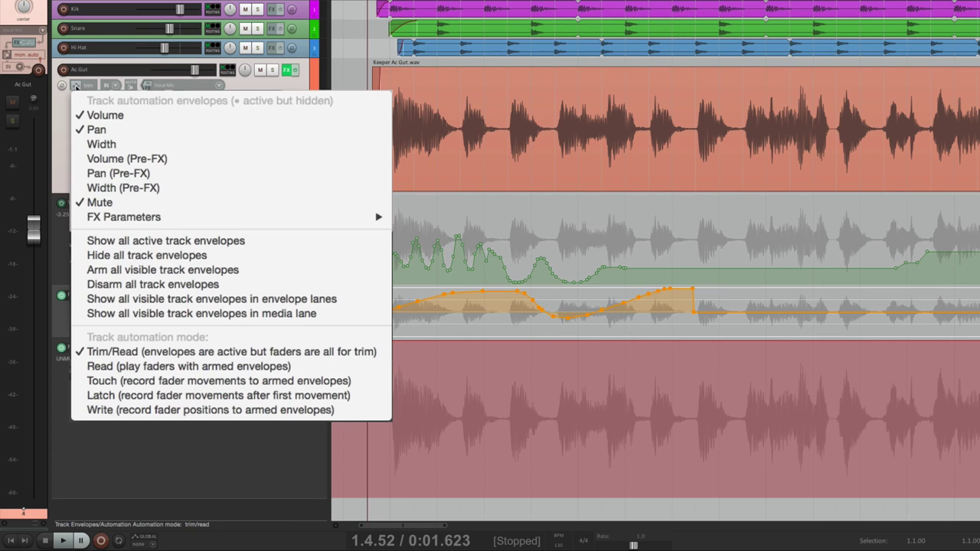
pyautogui.click(86, 313)
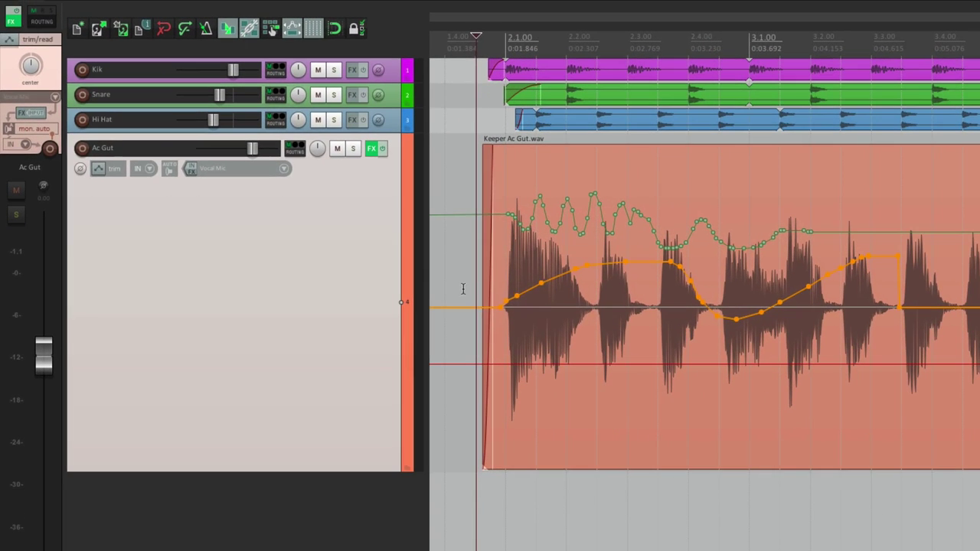
# - Raise the Volume envelope near 2.1.75 and draw a freehand dip in the Mute envelope from about 2.2.20 to 2.3.40
pyautogui.scroll(5, 505, 277)
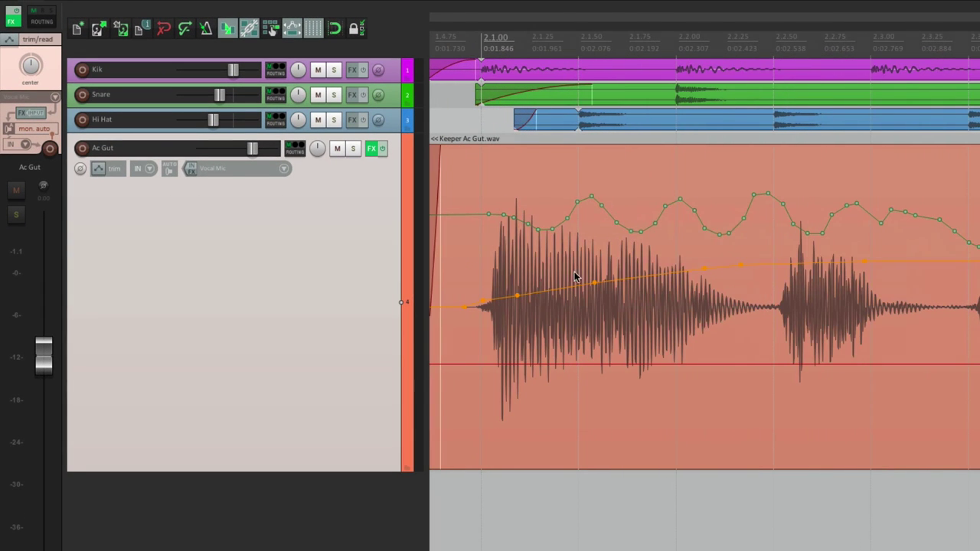
pyautogui.moveTo(630, 230)
pyautogui.mouseDown()
pyautogui.moveTo(632, 209)
pyautogui.moveTo(634, 221)
pyautogui.mouseUp()
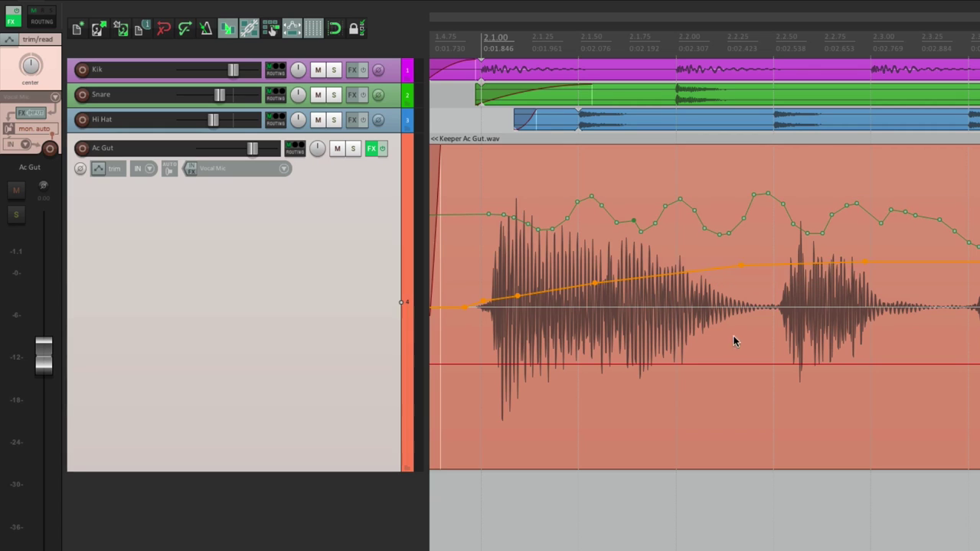
pyautogui.moveTo(717, 366)
pyautogui.mouseDown()
pyautogui.moveTo(740, 395)
pyautogui.moveTo(842, 401)
pyautogui.moveTo(953, 366)
pyautogui.mouseUp()
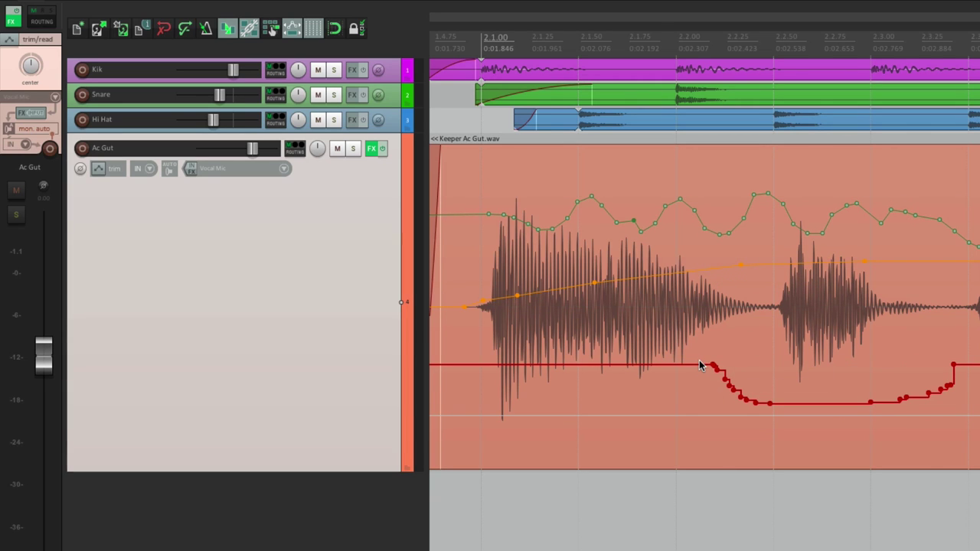
pyautogui.scroll(-4, 666, 321)
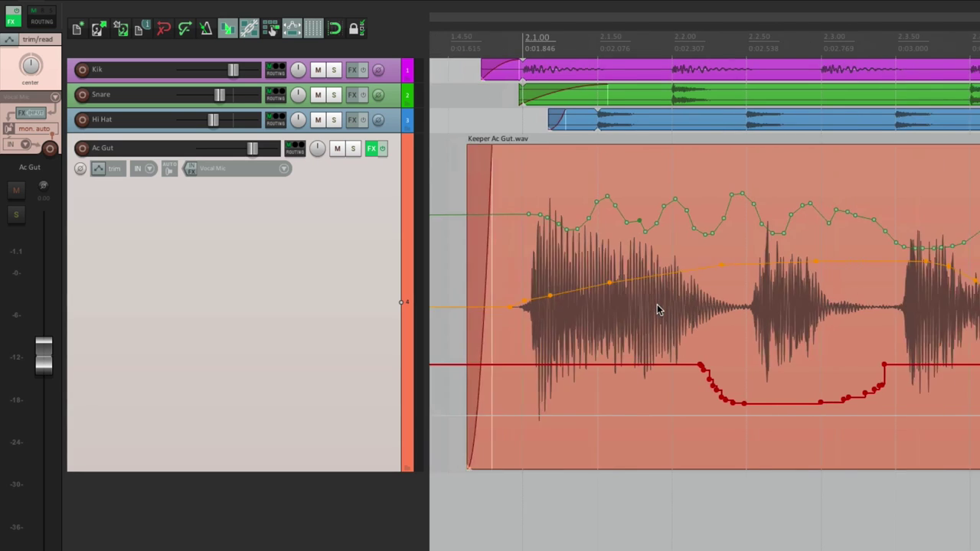
# - Show all of Ac Gut's visible envelopes in envelope lanes and reduce the track's height to fit them
pyautogui.click(98, 168)
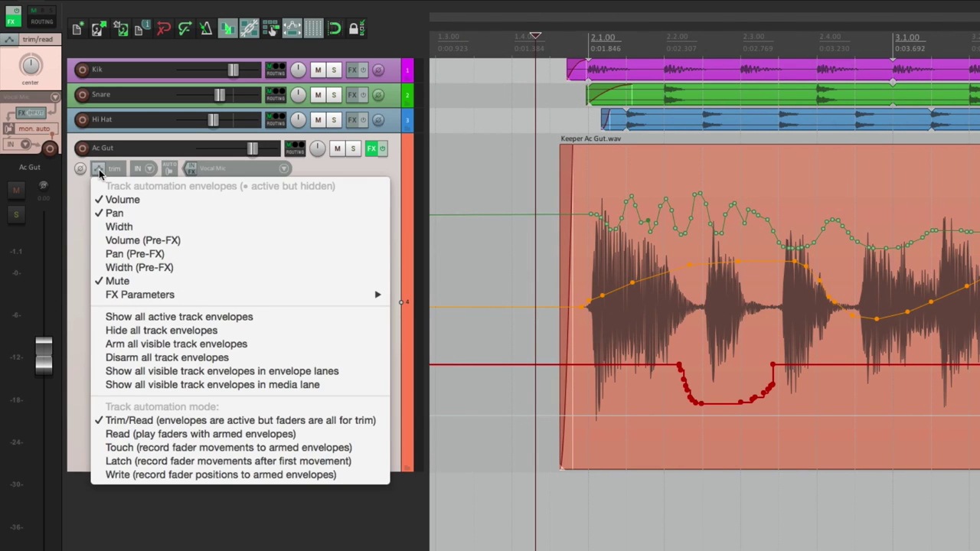
pyautogui.click(92, 374)
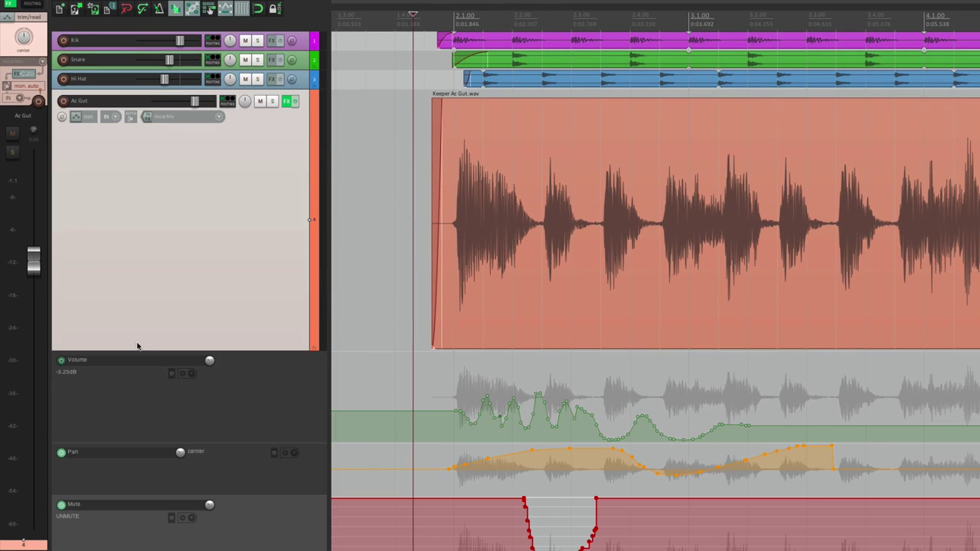
pyautogui.moveTo(138, 346); pyautogui.dragTo(134, 220)
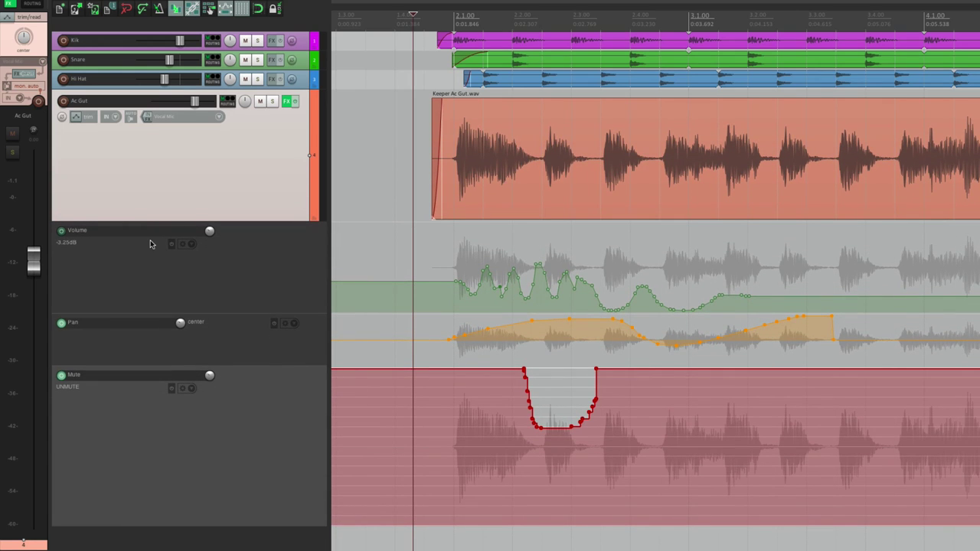
# - Move the Volume, Pan and Mute envelopes individually into the media lane and return them all to envelope lanes
pyautogui.rightClick(162, 244)
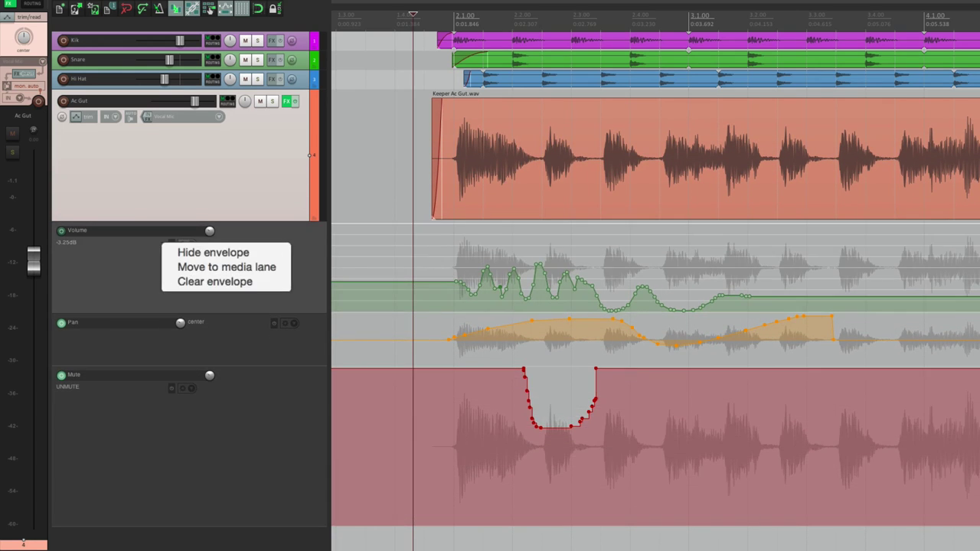
pyautogui.click(175, 268)
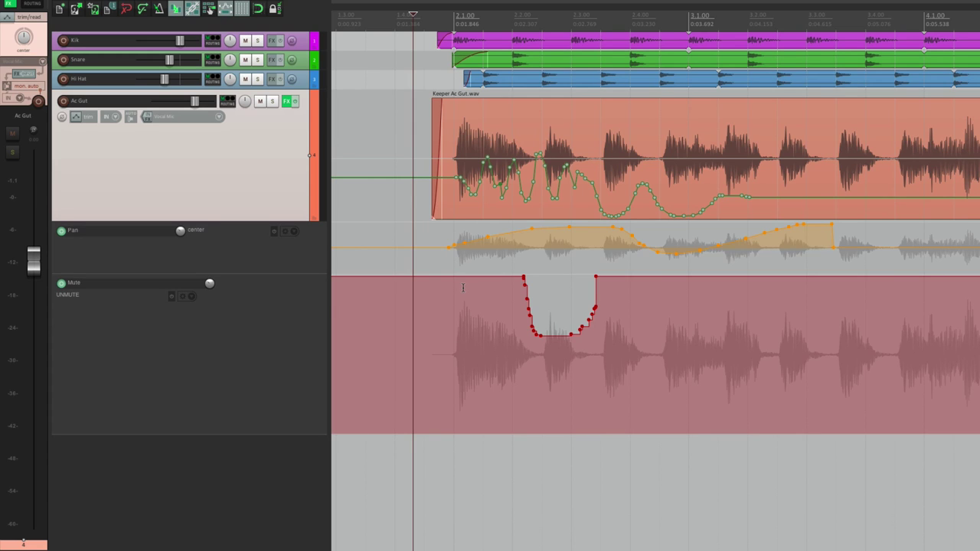
pyautogui.rightClick(284, 231)
pyautogui.click(279, 255)
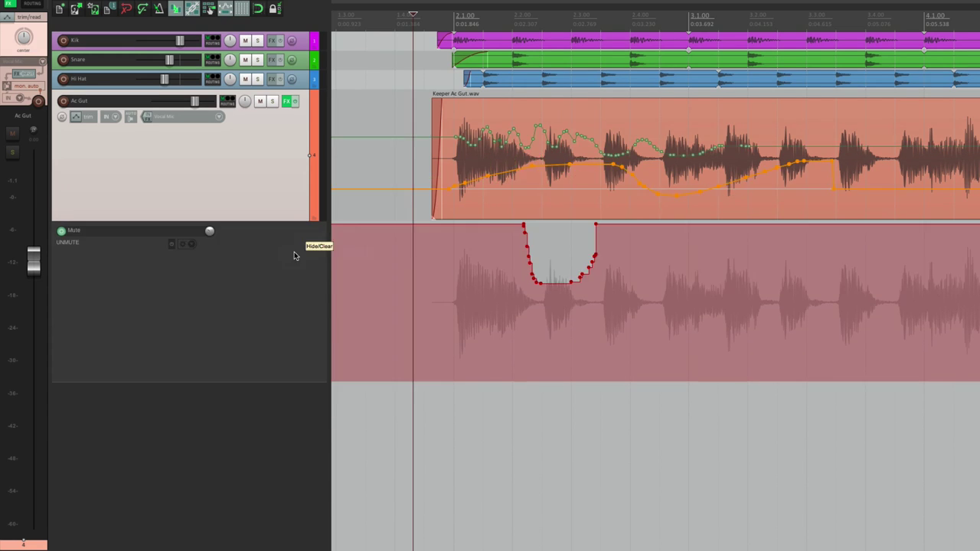
pyautogui.rightClick(174, 238)
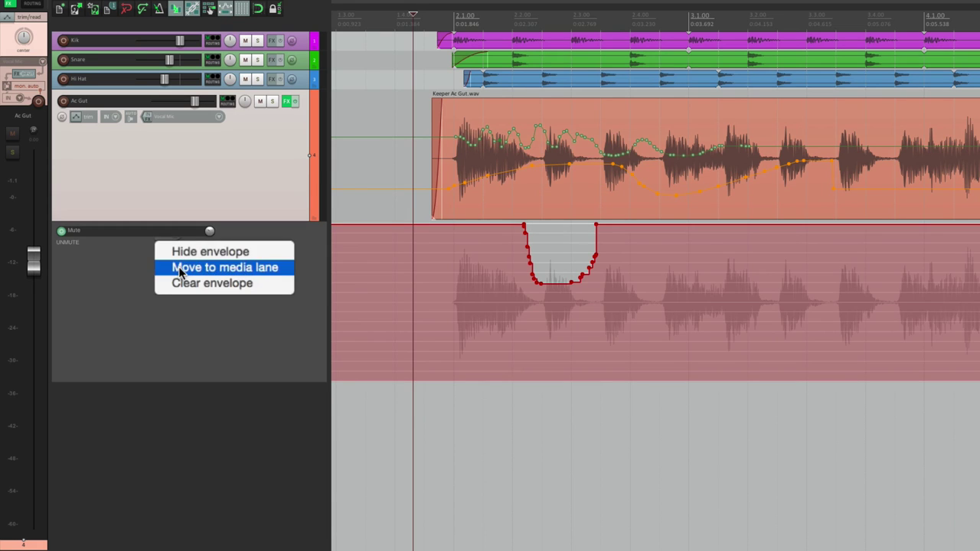
pyautogui.click(178, 267)
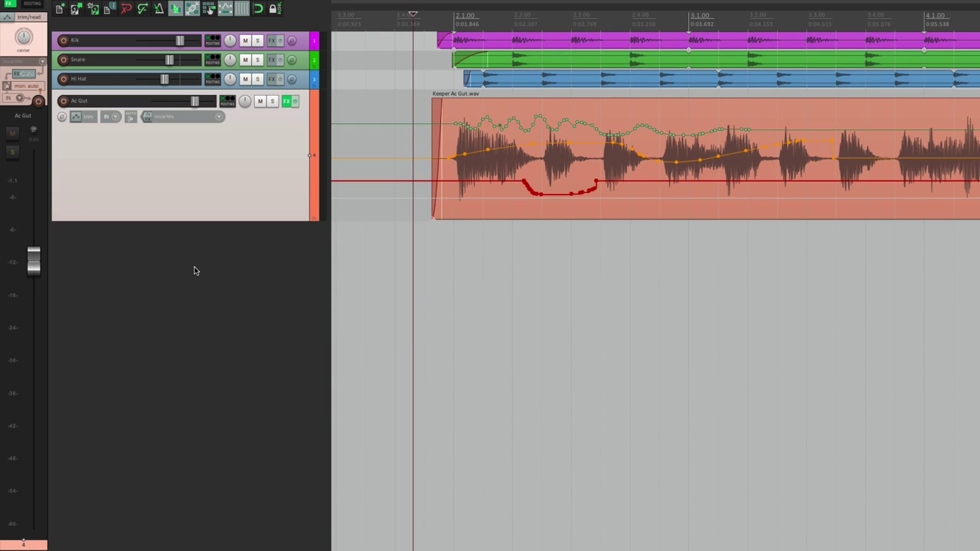
pyautogui.click(77, 116)
pyautogui.click(23, 288)
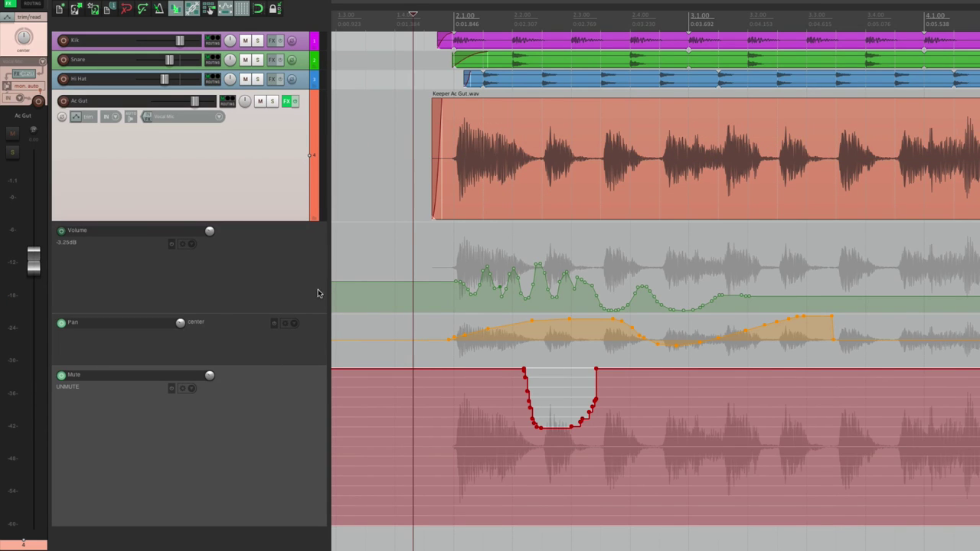
pyautogui.rightClick(194, 245)
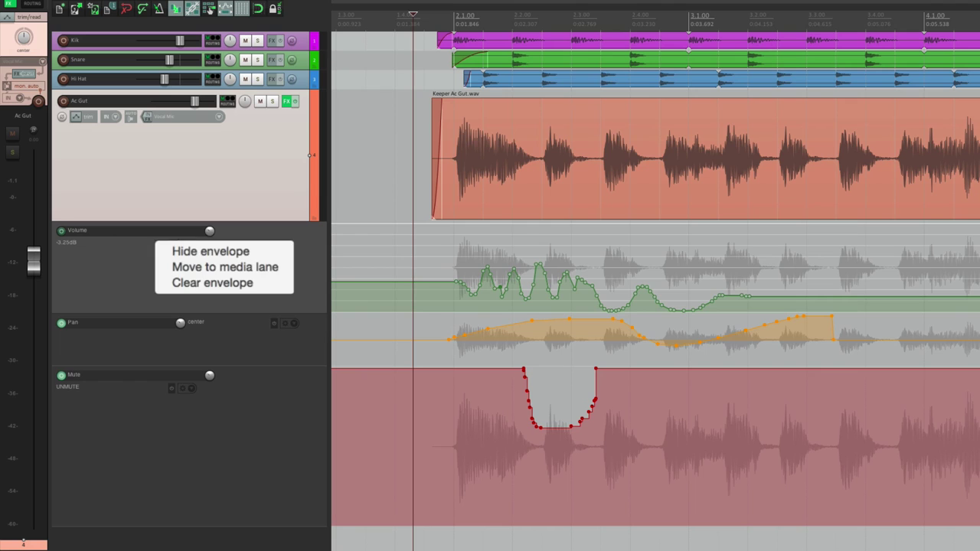
pyautogui.press('Escape')
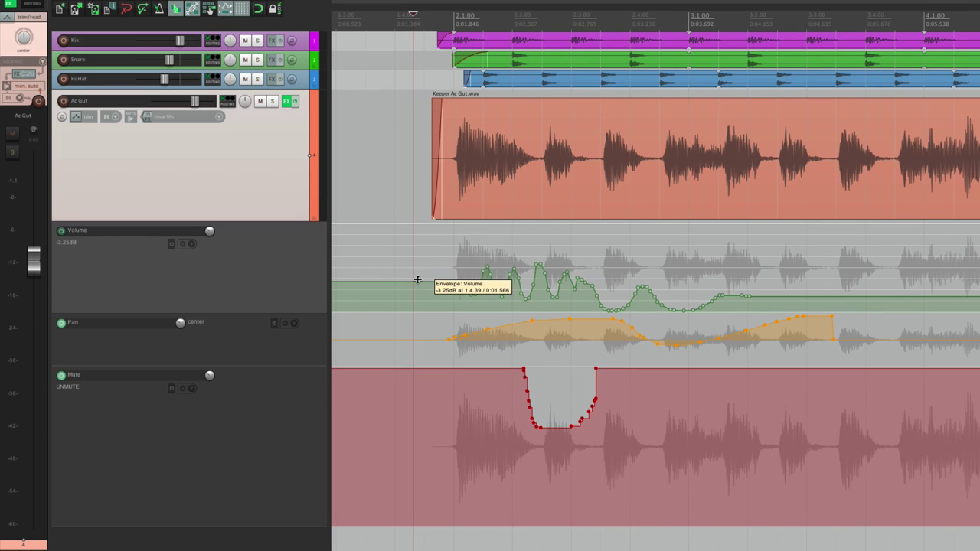
# - Remove the Volume, Mute and Pan track envelopes from the Ac Gut track
pyautogui.rightClick(395, 246)
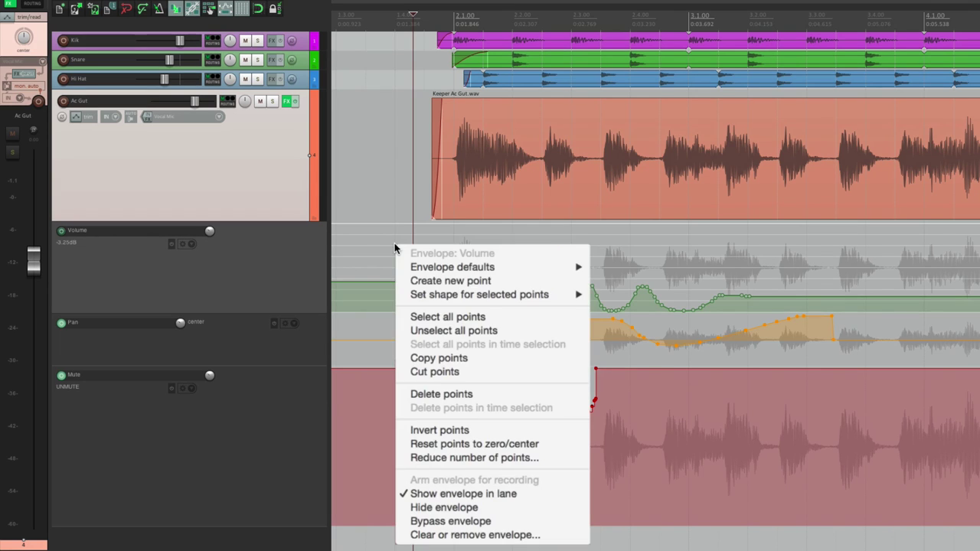
pyautogui.click(417, 535)
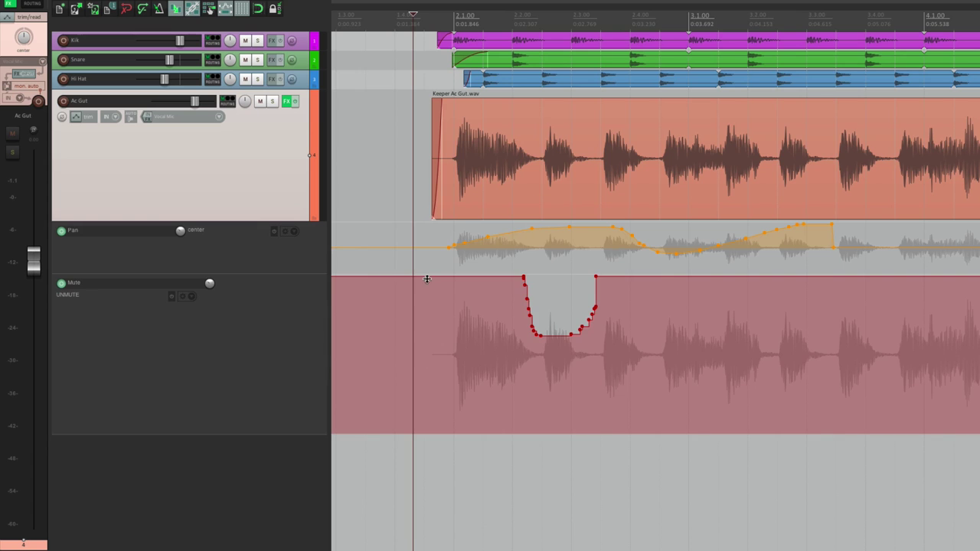
pyautogui.rightClick(407, 277)
pyautogui.click(452, 533)
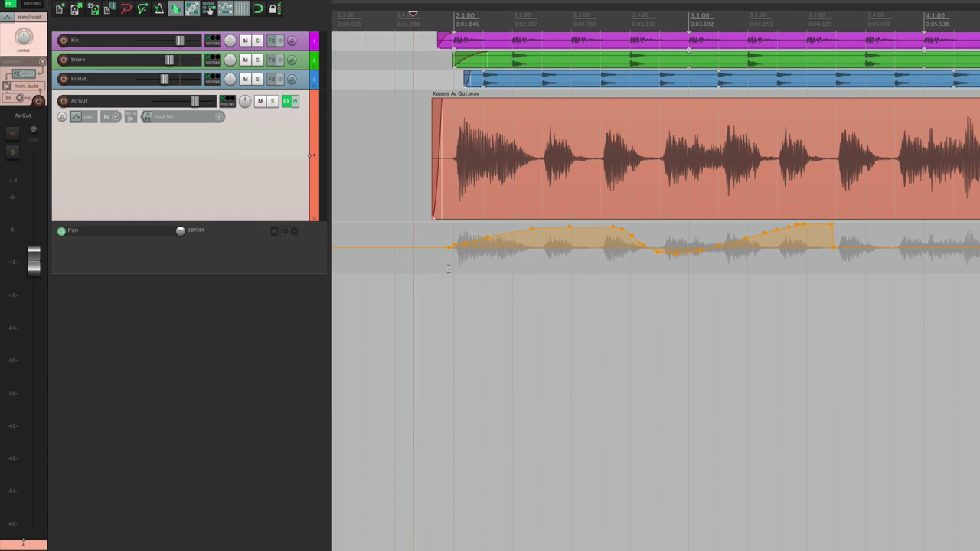
pyautogui.rightClick(446, 264)
pyautogui.click(460, 501)
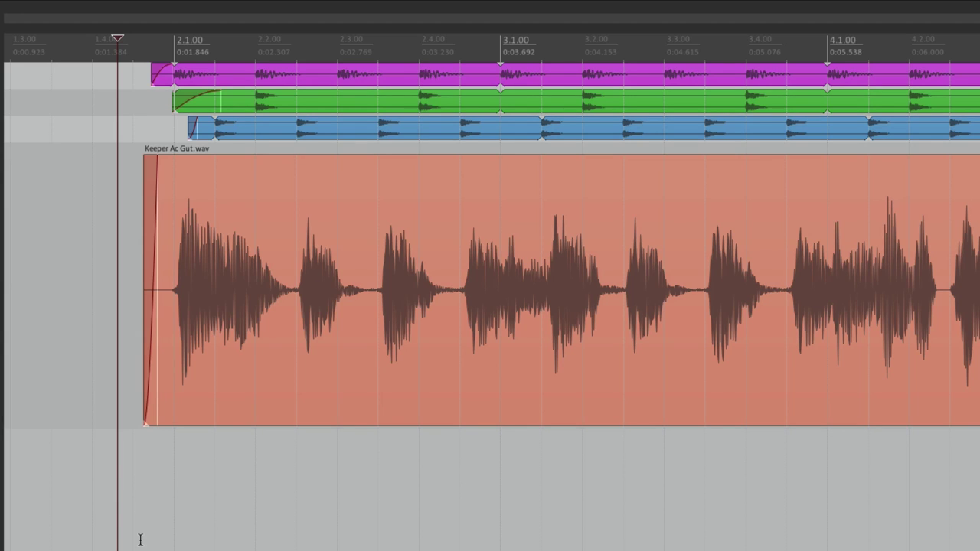
# - Place the edit cursor before the Keeper Ac Gut.wav item and examine the item's available take envelope commands
pyautogui.click(131, 528)
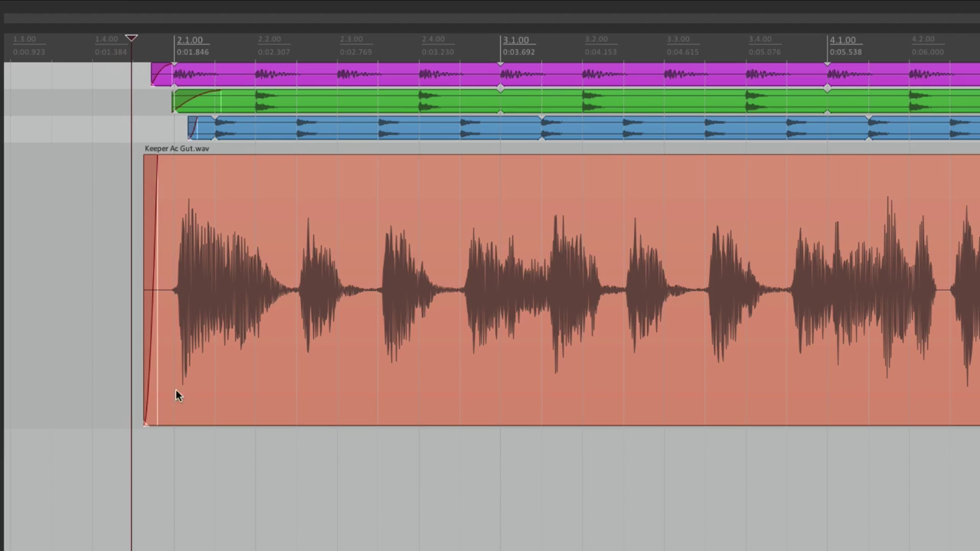
pyautogui.click(199, 241)
pyautogui.rightClick(199, 242)
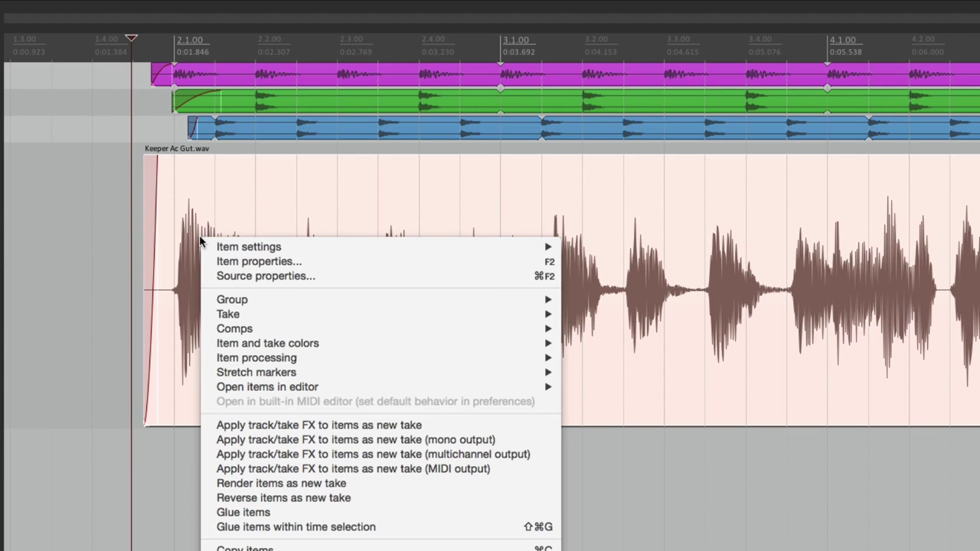
pyautogui.moveTo(206, 316)
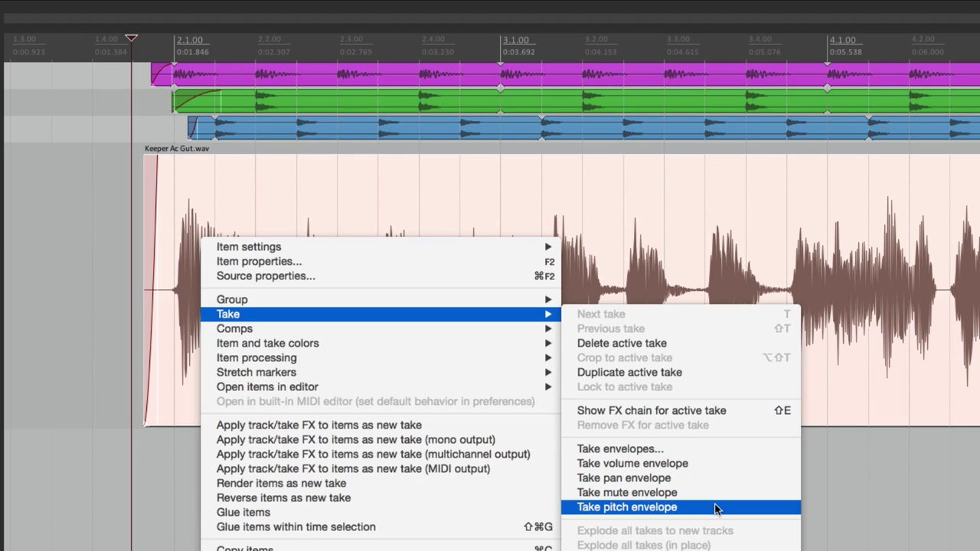
pyautogui.click(91, 334)
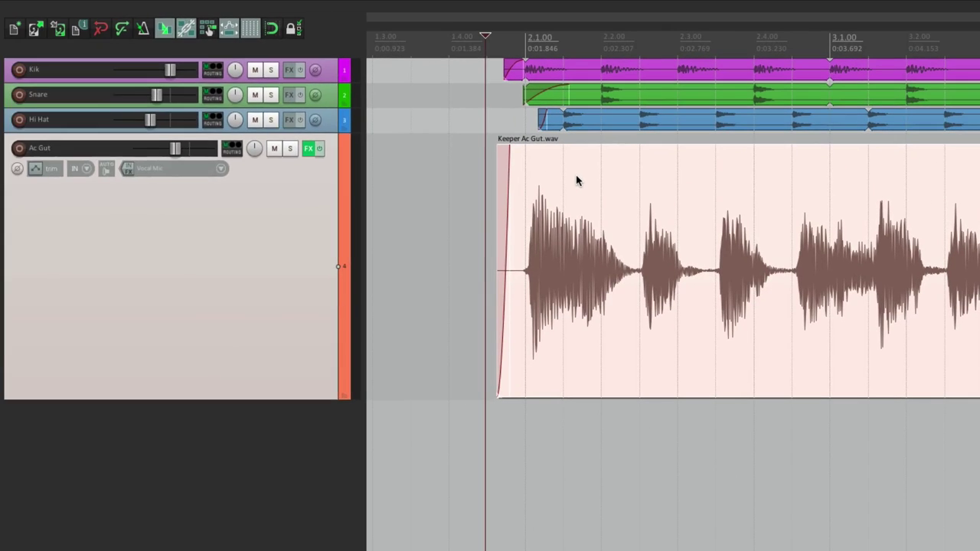
# - Enable a visible take Pitch envelope for Keeper Ac Gut.wav through the media item properties and accept them
pyautogui.doubleClick(260, 188)
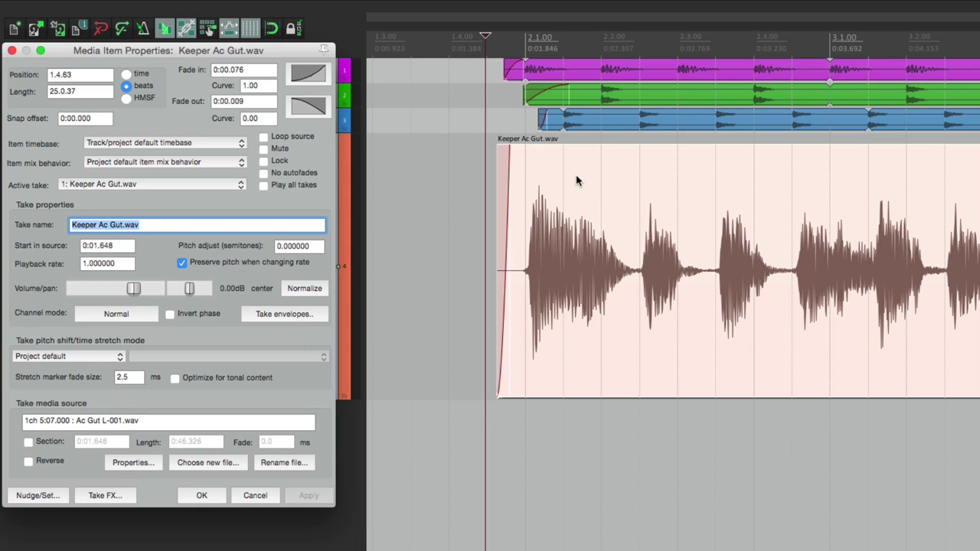
pyautogui.click(285, 315)
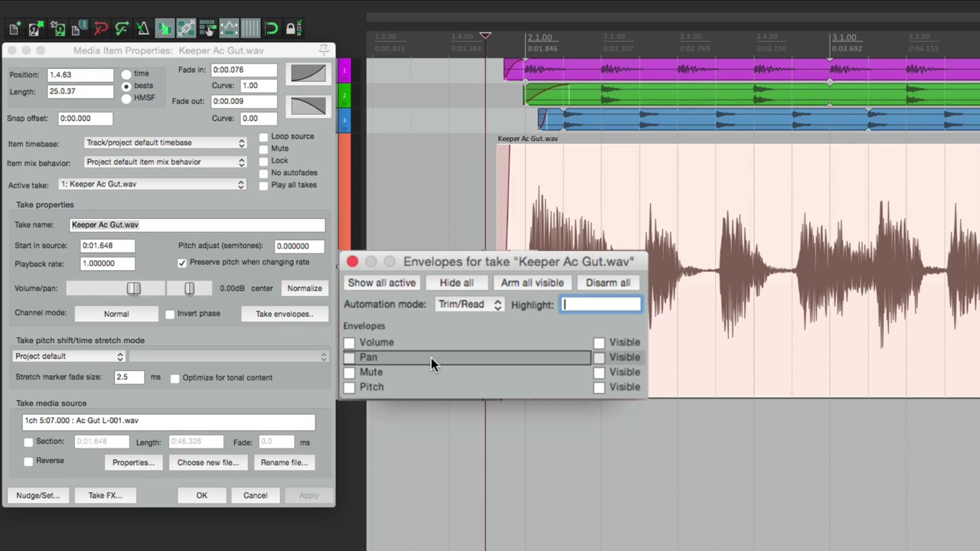
pyautogui.click(349, 387)
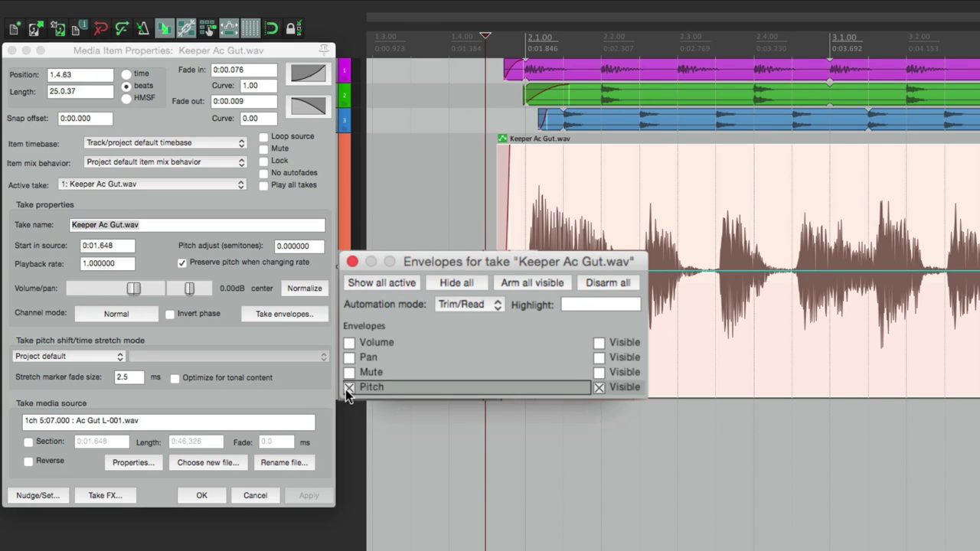
pyautogui.click(352, 261)
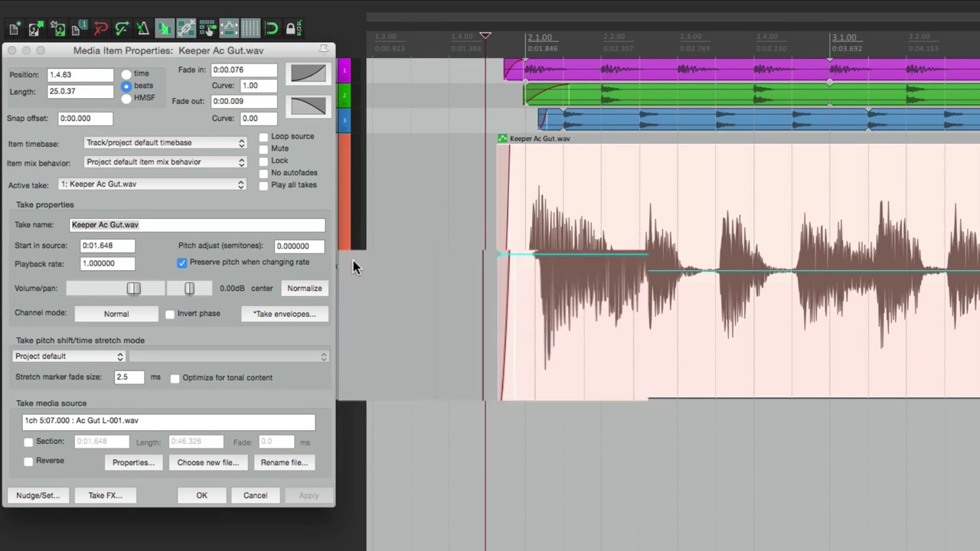
pyautogui.click(203, 495)
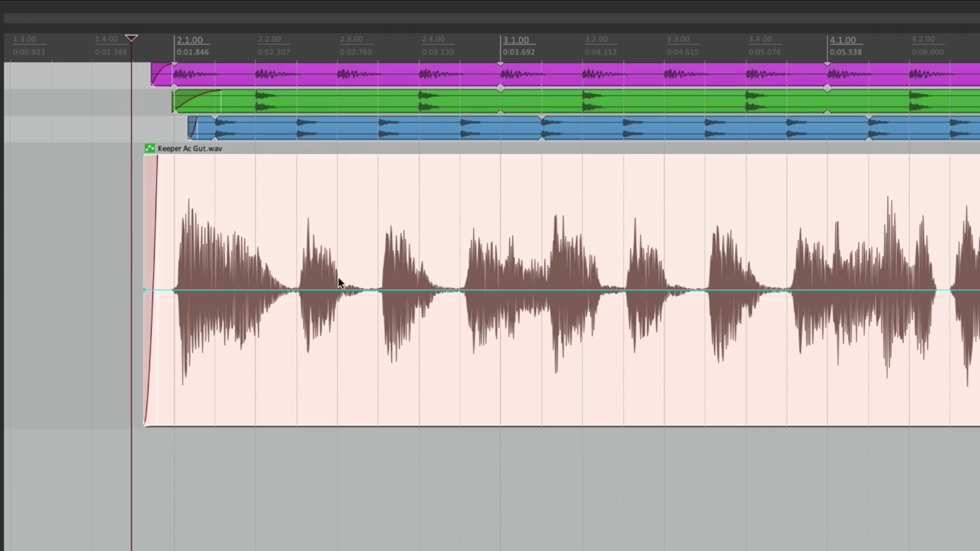
# - Play the project briefly from just before the Keeper Ac Gut.wav item
pyautogui.click(127, 281)
pyautogui.press('space')
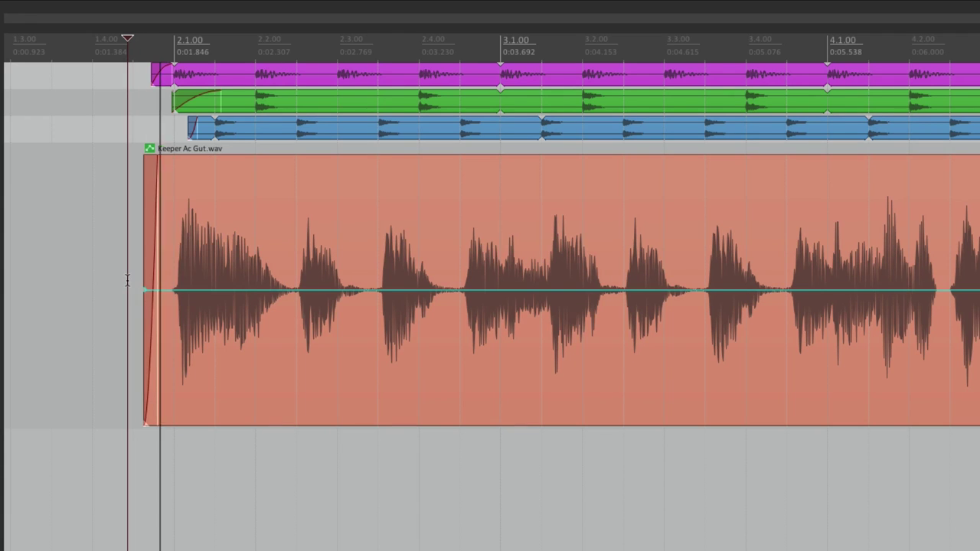
pyautogui.press('space')
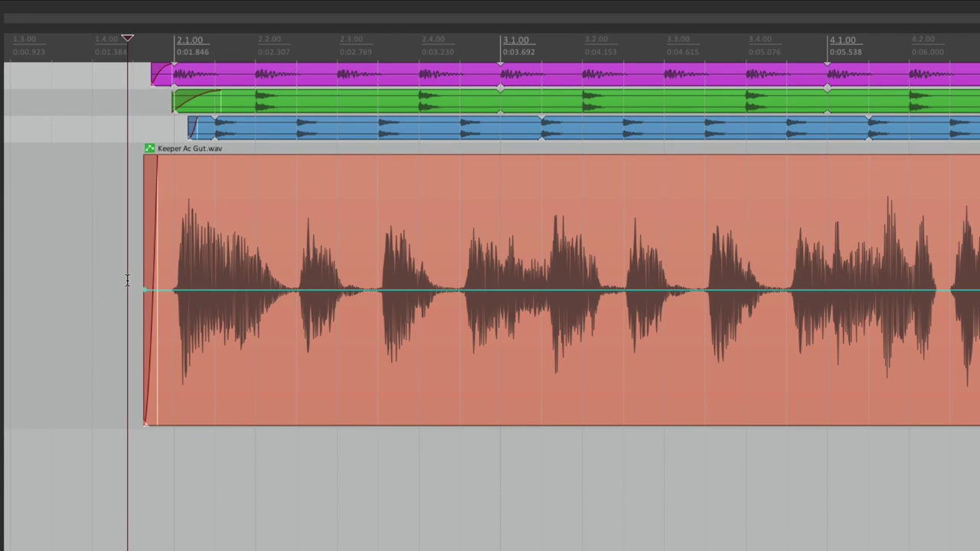
# - Add four Pitch envelope points around the note between about 2.2.35 and 2.3.40, lower the segment inside them, and raise it above center
pyautogui.click(288, 289)
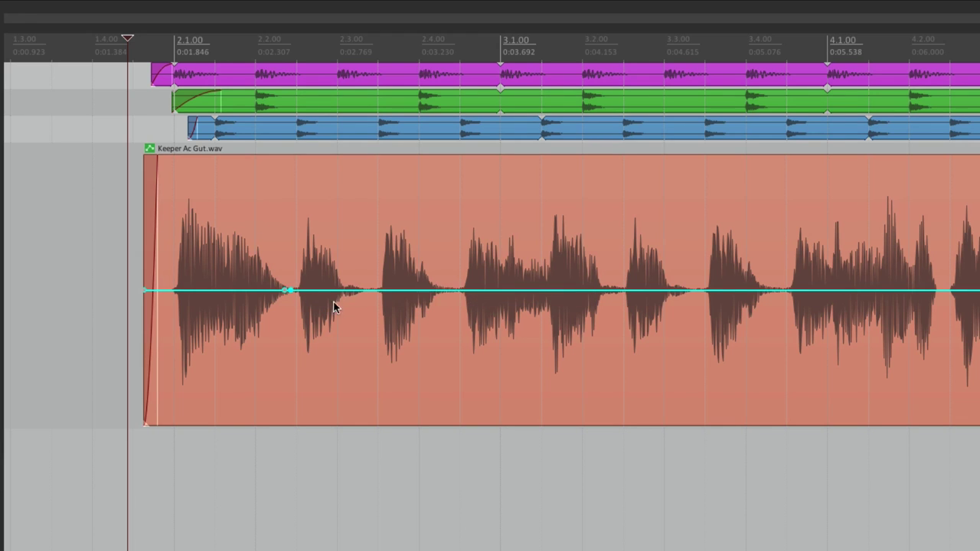
pyautogui.click(356, 289)
pyautogui.click(369, 289)
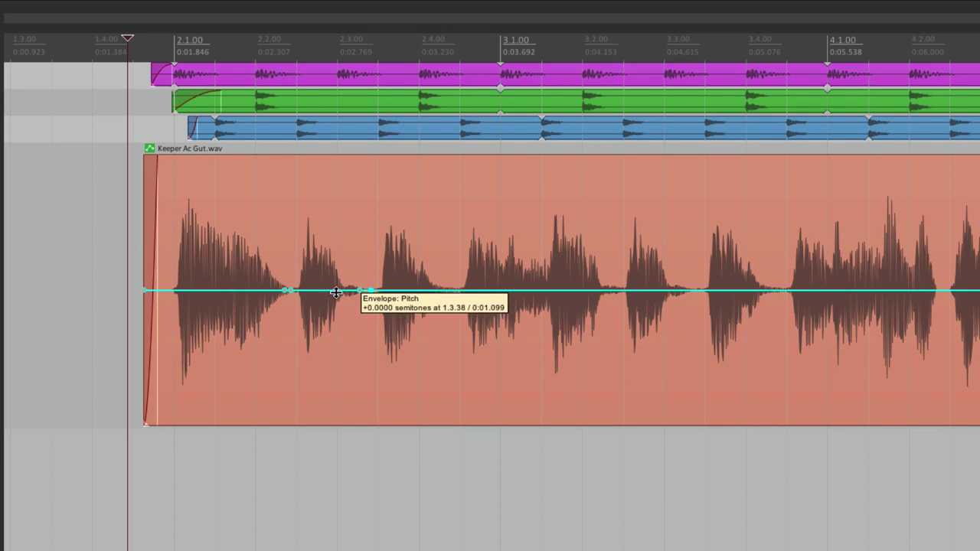
pyautogui.moveTo(319, 290); pyautogui.dragTo(319, 381)
pyautogui.click(114, 297)
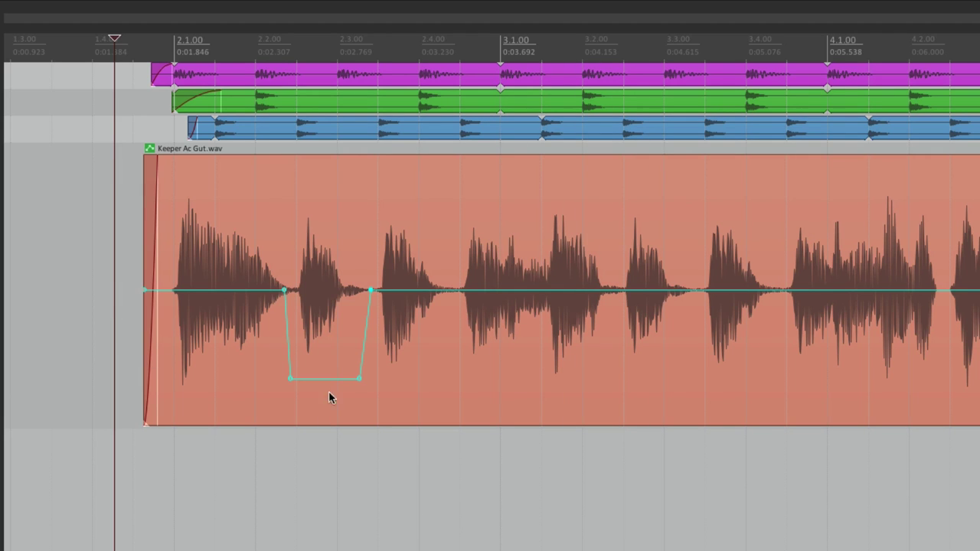
pyautogui.moveTo(328, 378); pyautogui.dragTo(316, 170)
pyautogui.click(118, 293)
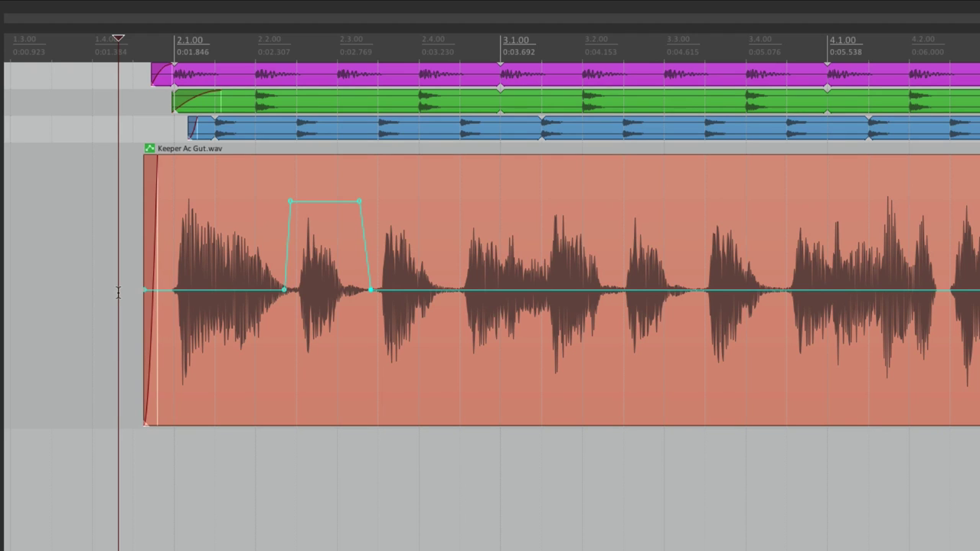
# - Add a take volume envelope to the Keeper Ac Gut.wav item and place the edit cursor near 1.4.00
pyautogui.click(245, 272)
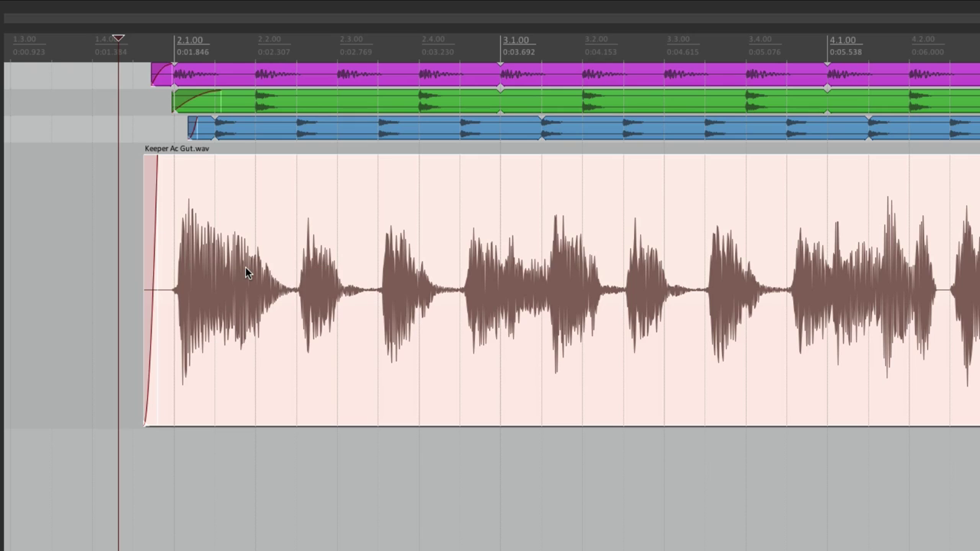
pyautogui.rightClick(245, 270)
pyautogui.moveTo(356, 352)
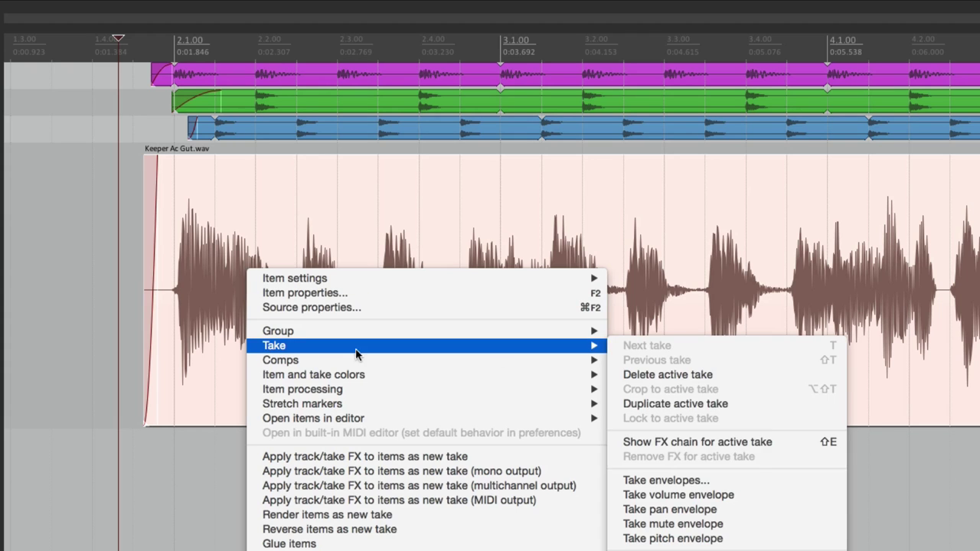
pyautogui.click(626, 496)
pyautogui.click(88, 333)
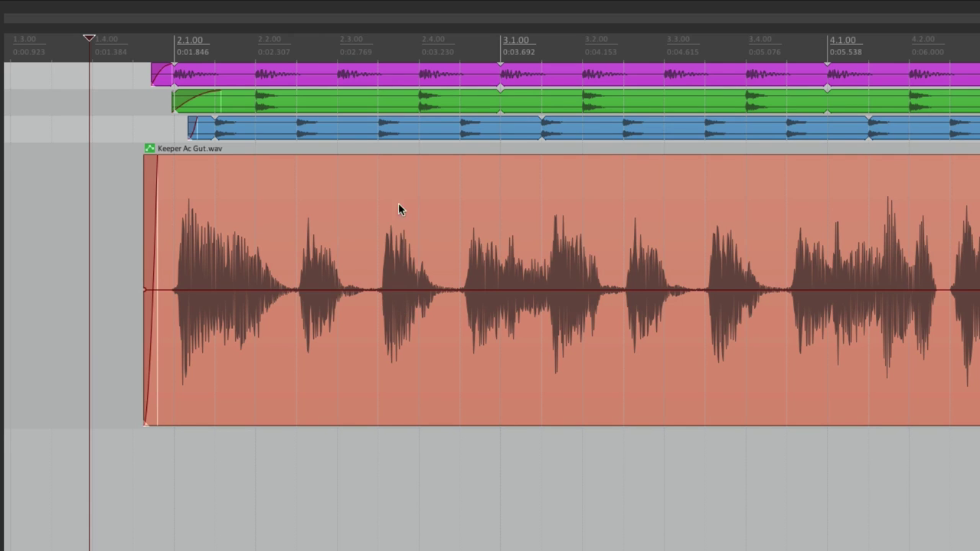
# - Add four take volume points around the note between about 2.2.35 and 2.3.40 and raise the segment inside them above 0 dB
pyautogui.scroll(3, 328, 306)
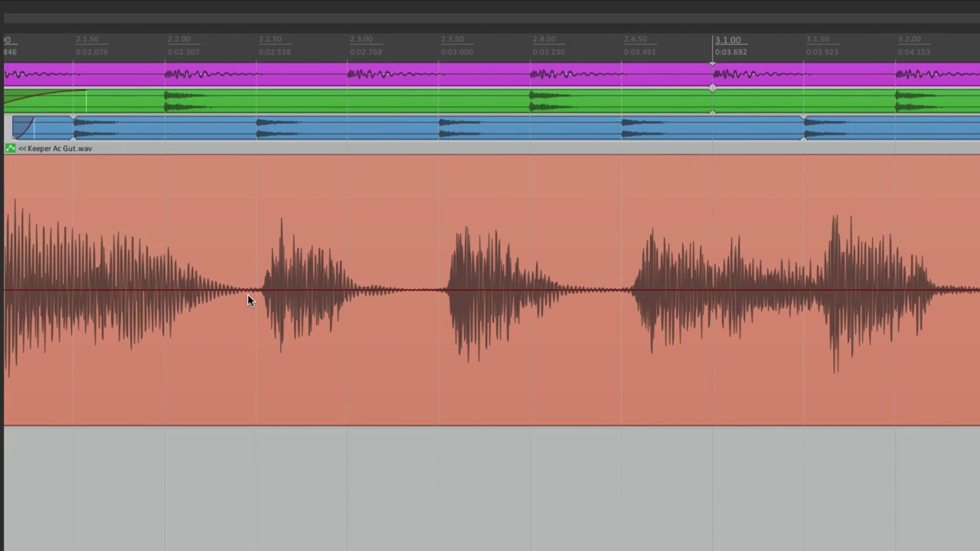
pyautogui.click(233, 289)
pyautogui.click(261, 290)
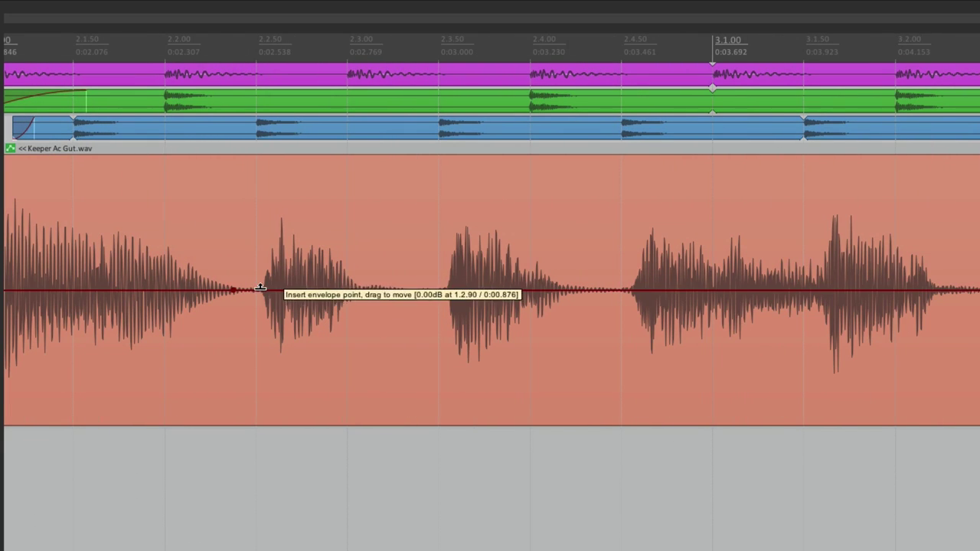
pyautogui.click(389, 290)
pyautogui.click(417, 290)
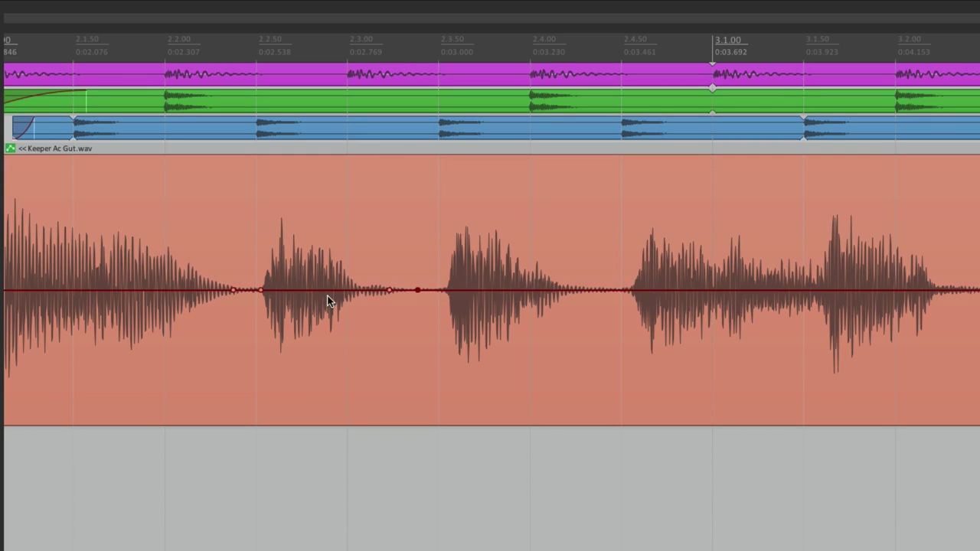
pyautogui.moveTo(321, 290); pyautogui.dragTo(319, 224)
pyautogui.scroll(-2, 317, 262)
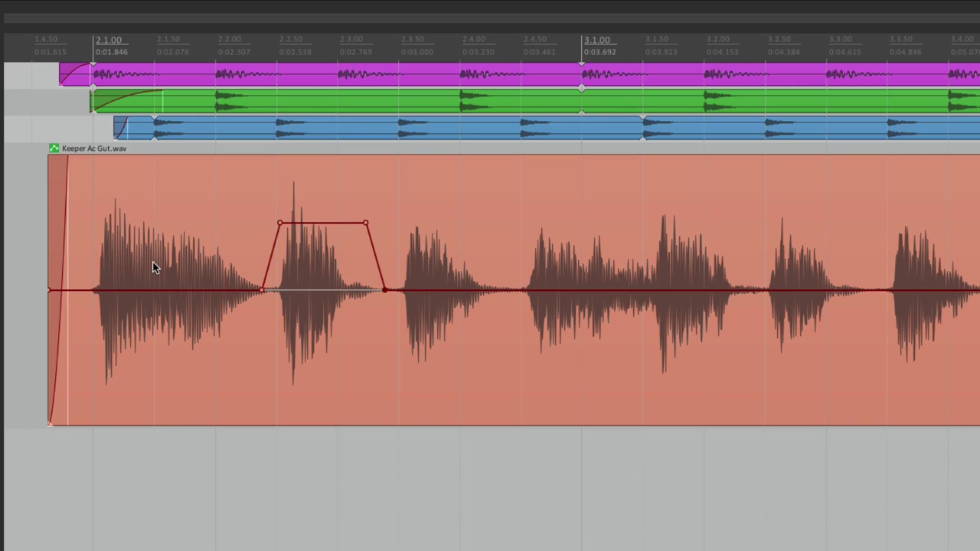
pyautogui.moveTo(305, 221); pyautogui.dragTo(306, 229)
# - Add take volume points around the next note, from about 2.3.50 to 2.4.45, and raise the segment inside them slightly less
pyautogui.click(398, 290)
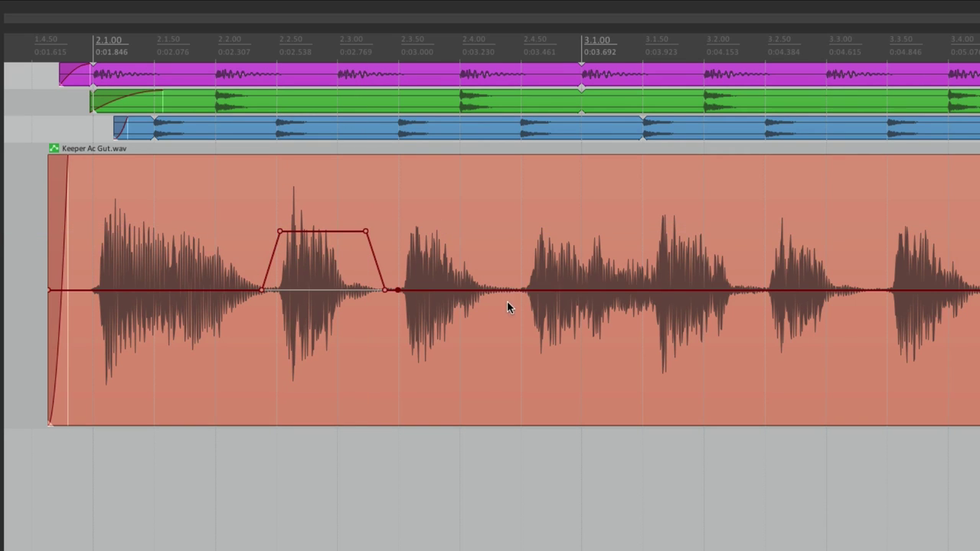
pyautogui.click(498, 289)
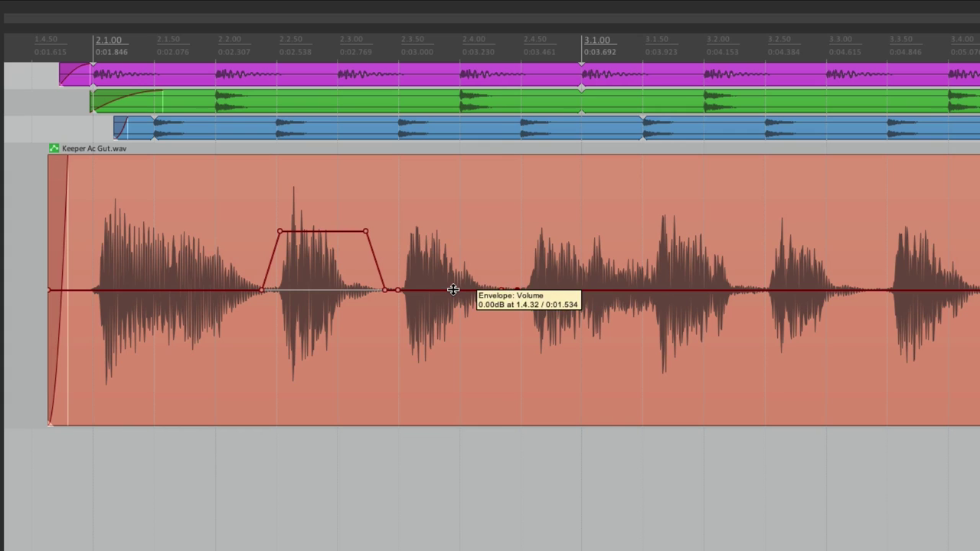
pyautogui.moveTo(452, 287); pyautogui.dragTo(450, 249)
# - Play the item from just before its start to audition the two raised notes
pyautogui.click(37, 283)
pyautogui.press('space')
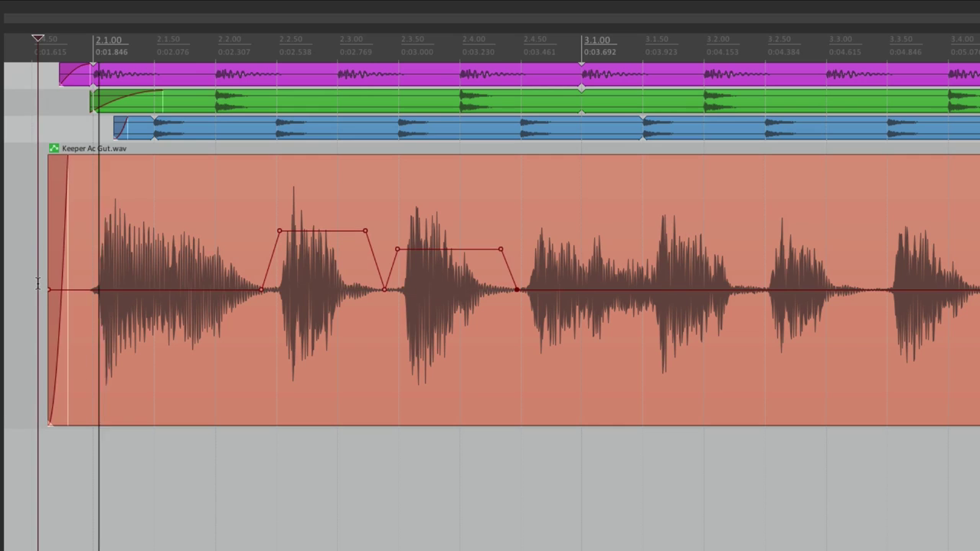
pyautogui.press('space')
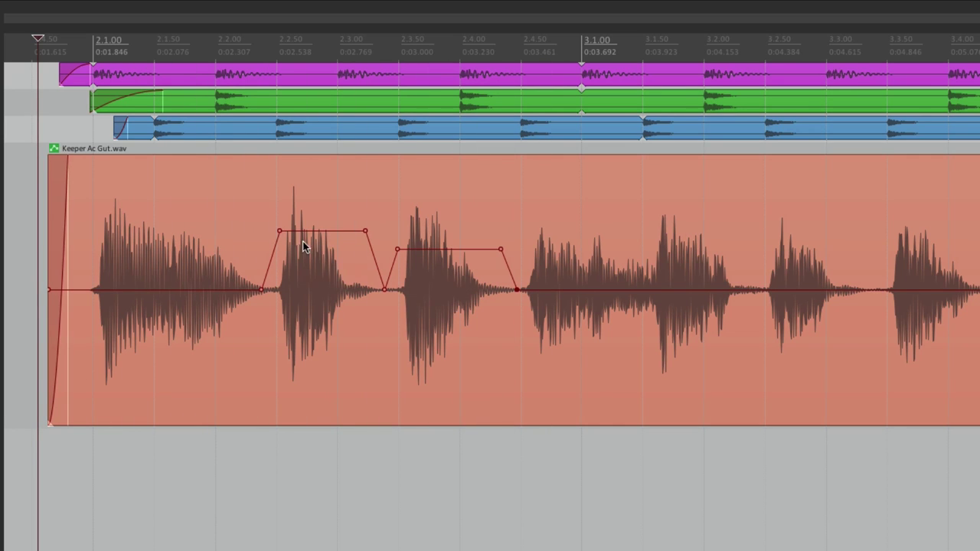
# - Lower both raised take volume segments slightly and play the item to check them
pyautogui.moveTo(310, 230); pyautogui.dragTo(306, 243)
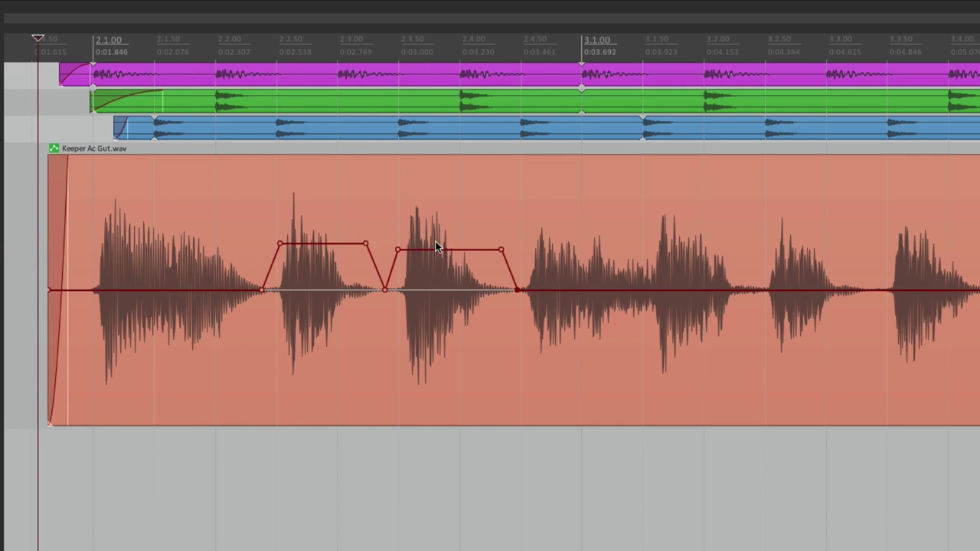
pyautogui.moveTo(437, 247); pyautogui.dragTo(445, 251)
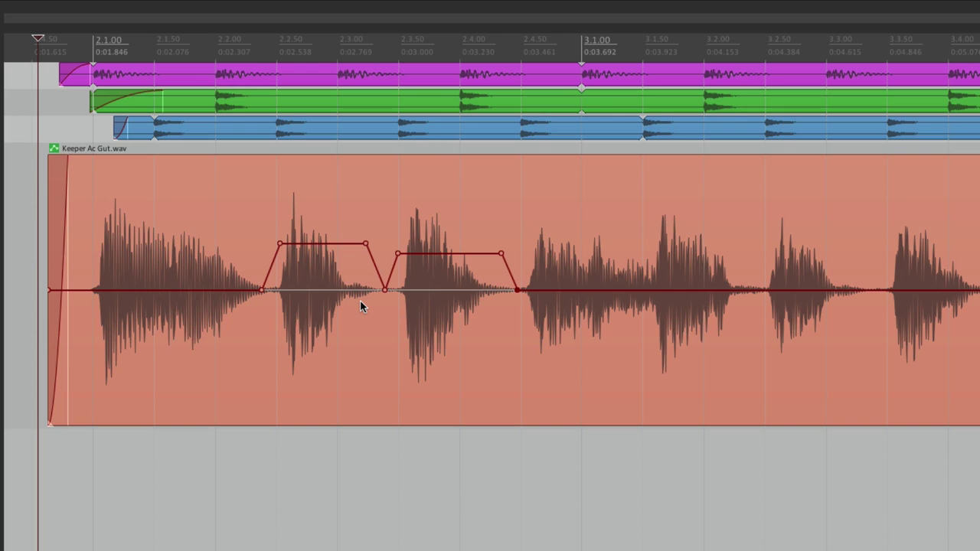
pyautogui.press('space')
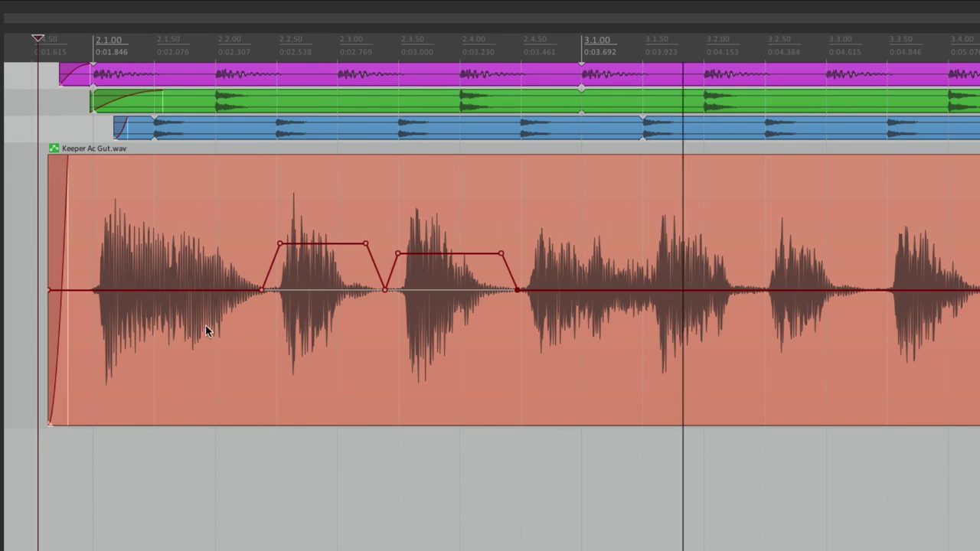
pyautogui.press('space')
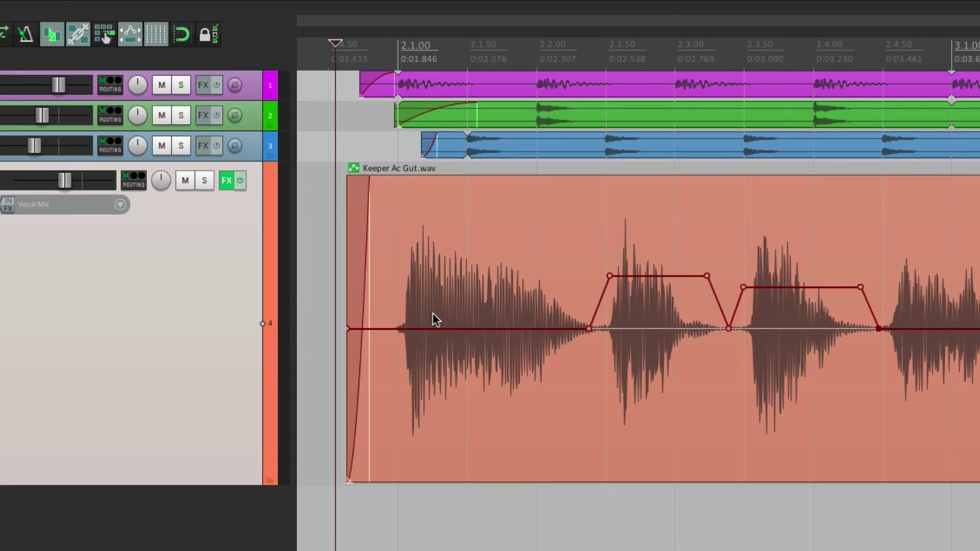
# - Add take volume points across the first note and lower the one at its attack to about -9.7 dB
pyautogui.click(384, 329)
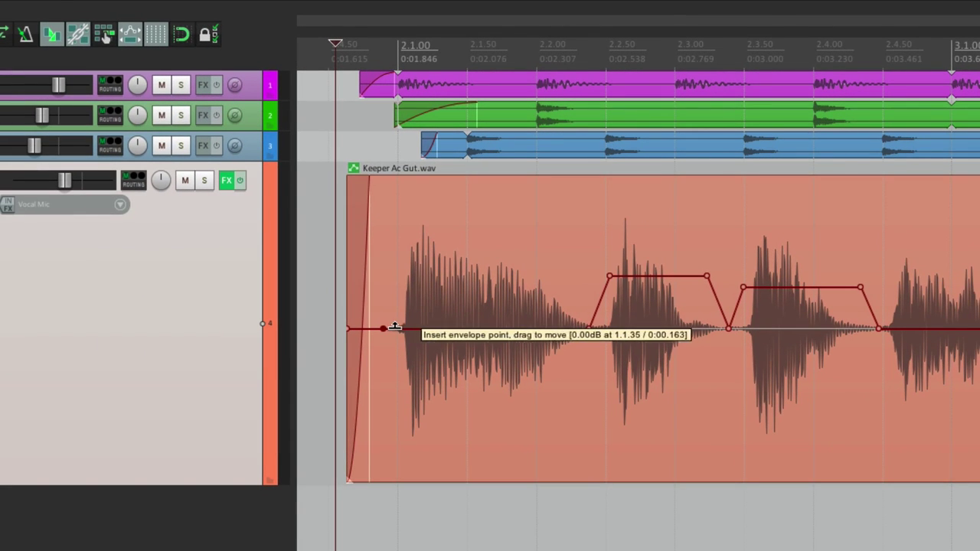
pyautogui.click(567, 329)
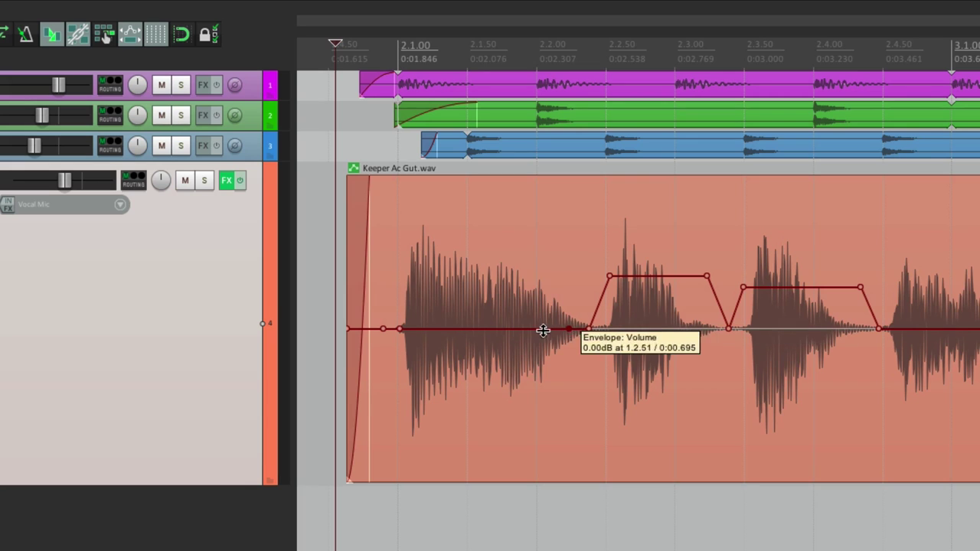
pyautogui.click(487, 328)
pyautogui.moveTo(399, 329); pyautogui.dragTo(400, 451)
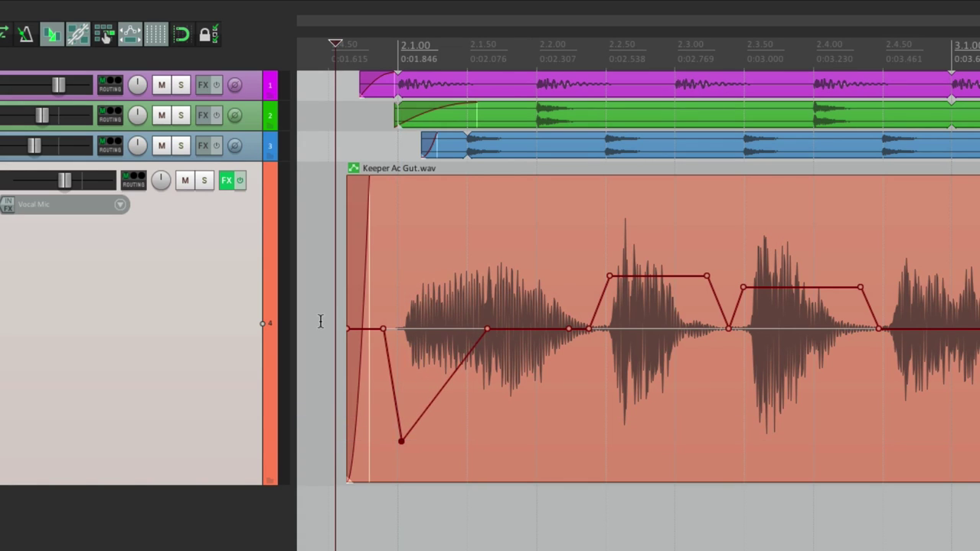
# - Play the item from just before its start and raise the lowered attack point slightly
pyautogui.click(320, 321)
pyautogui.press('space')
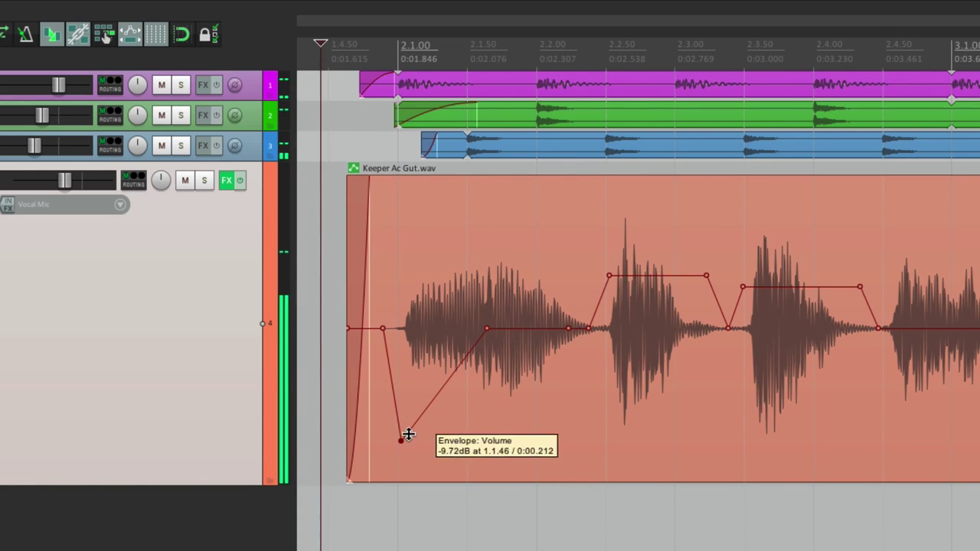
pyautogui.moveTo(400, 441); pyautogui.dragTo(402, 417)
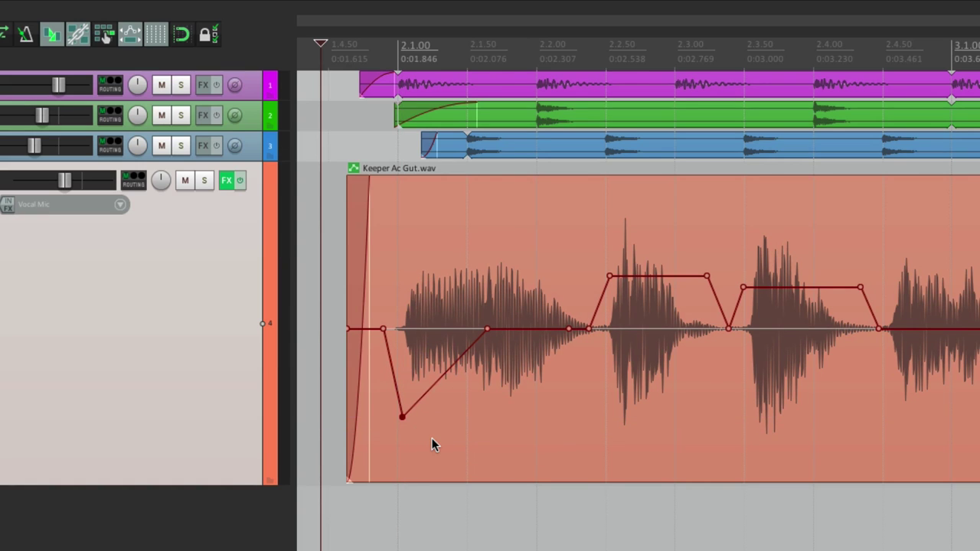
# - Compare the first note with and without the softened attack by undoing and redoing the take volume dip between playbacks
pyautogui.press('space')
pyautogui.hotkey('ctrl', 'z')
pyautogui.press('space')
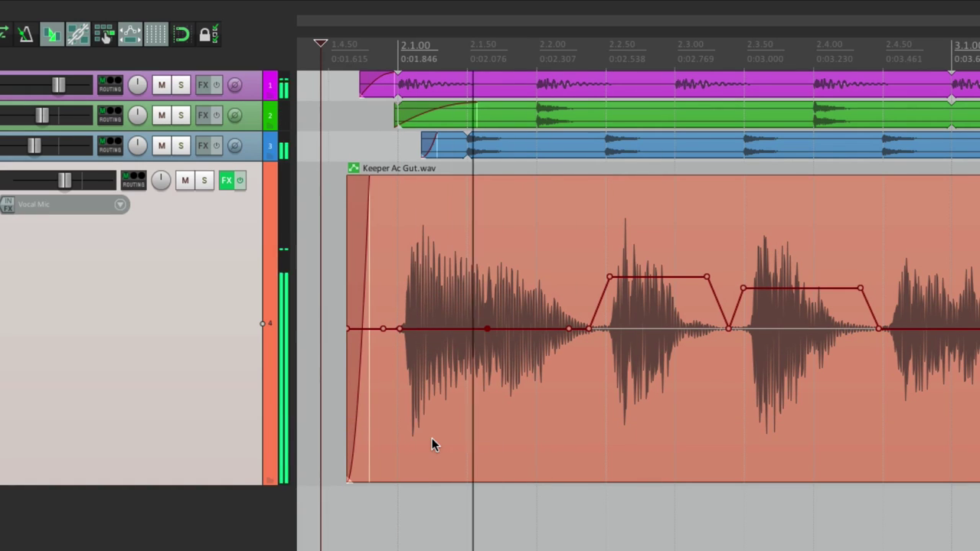
pyautogui.press('space')
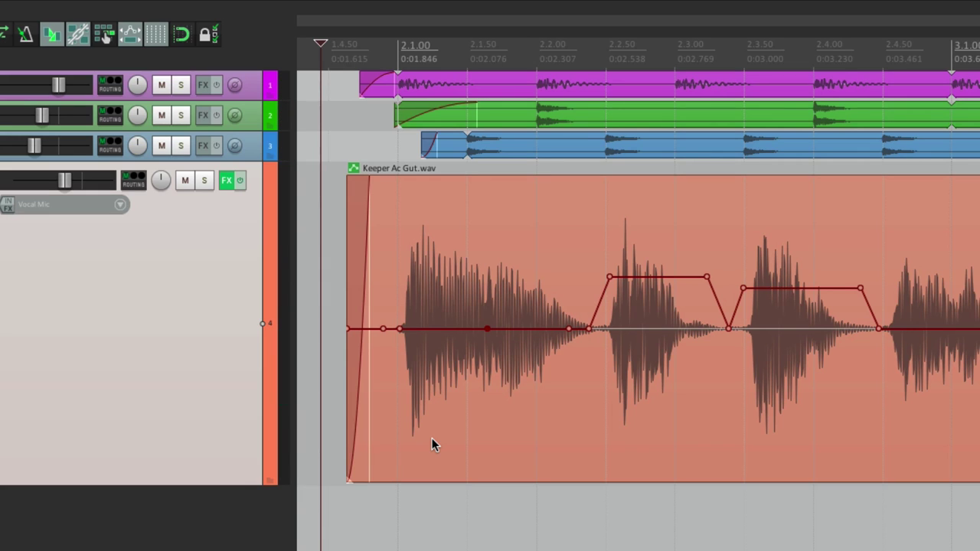
pyautogui.hotkey('ctrl', 'shift', 'z')
pyautogui.press('space')
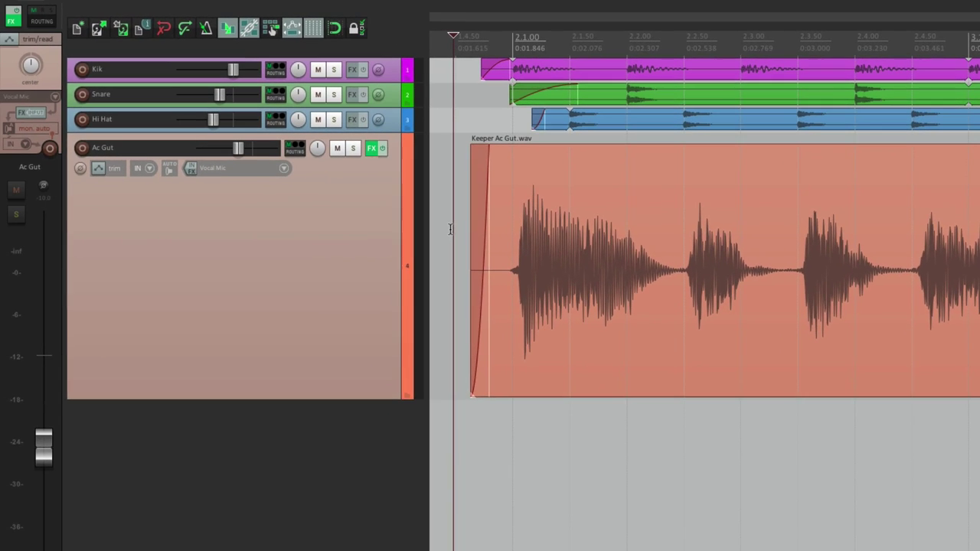
# - Add a new track below Ac Gut, make it taller and move it above the Kik track
pyautogui.doubleClick(340, 417)
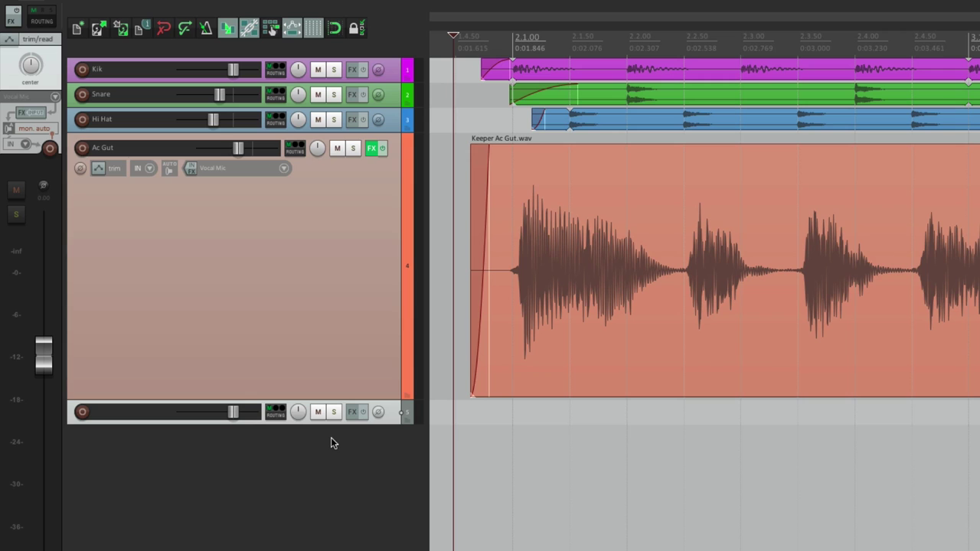
pyautogui.moveTo(338, 423); pyautogui.dragTo(332, 503)
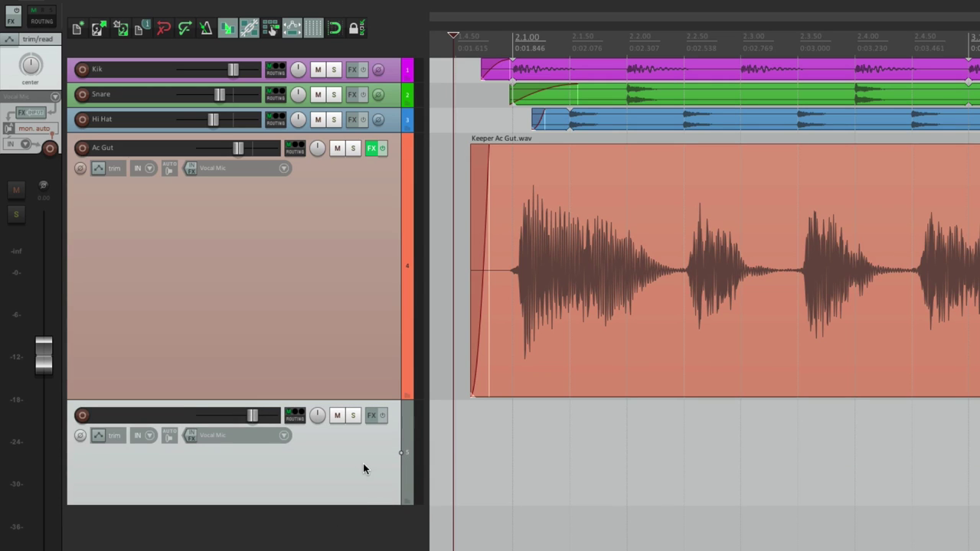
pyautogui.moveTo(368, 77); pyautogui.dragTo(367, 61)
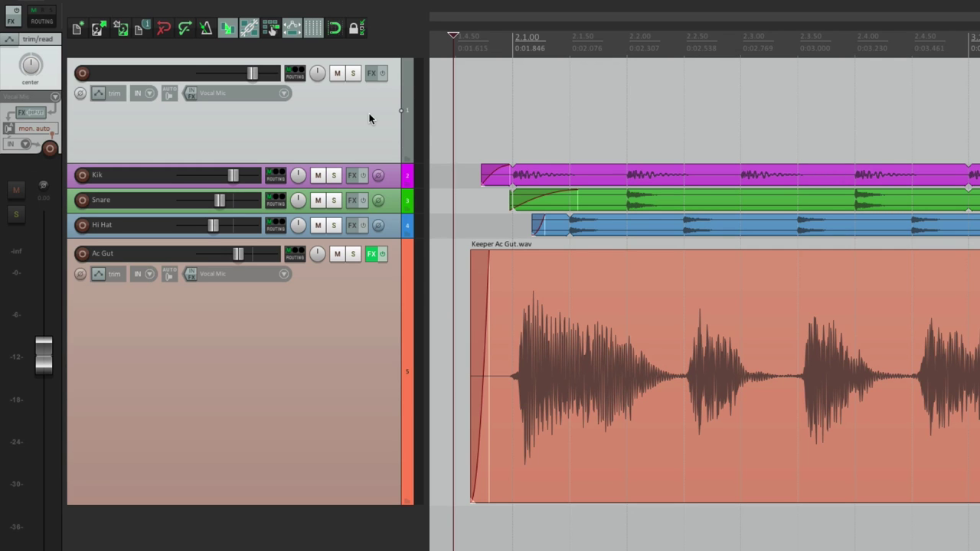
# - In Group 1, set the new unnamed track as master and the Kik, Snare, Hi Hat and Ac Gut tracks as slaves
pyautogui.hotkey('shift', 'g')
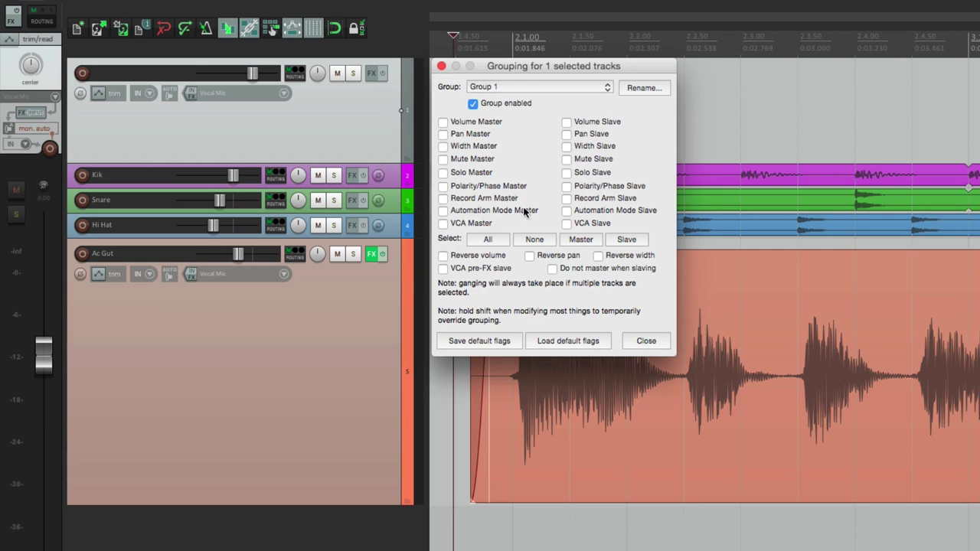
pyautogui.click(570, 241)
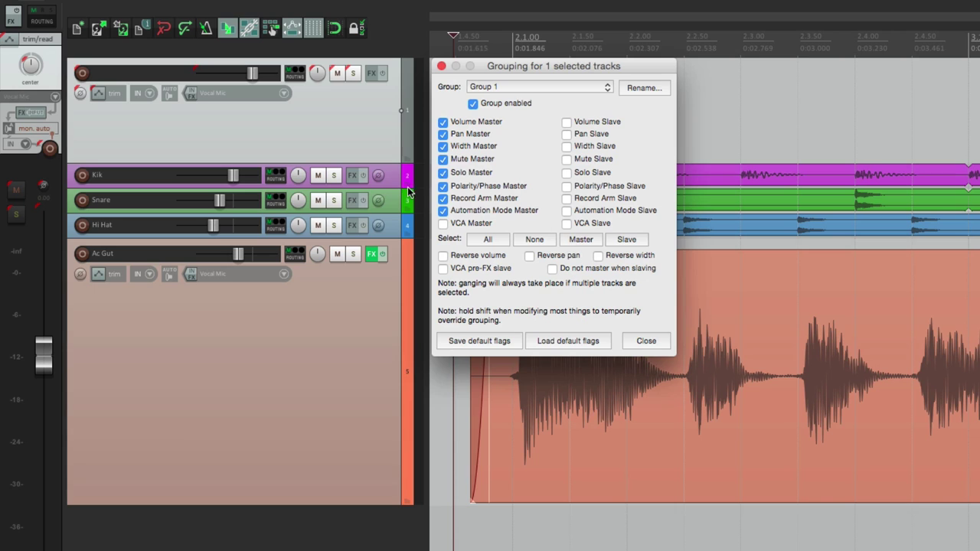
pyautogui.keyDown('shift'); pyautogui.click(391, 330); pyautogui.keyUp('shift')
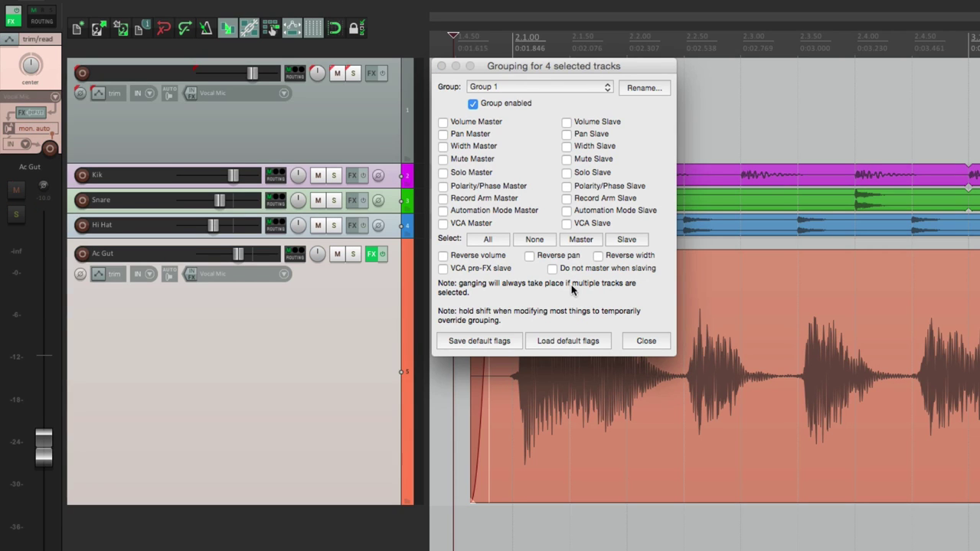
pyautogui.click(621, 240)
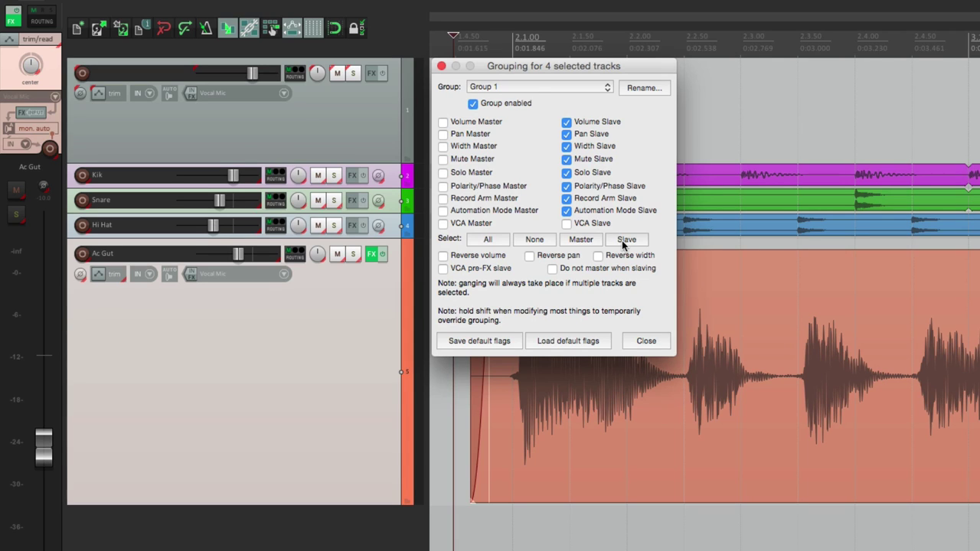
pyautogui.click(643, 341)
pyautogui.click(461, 330)
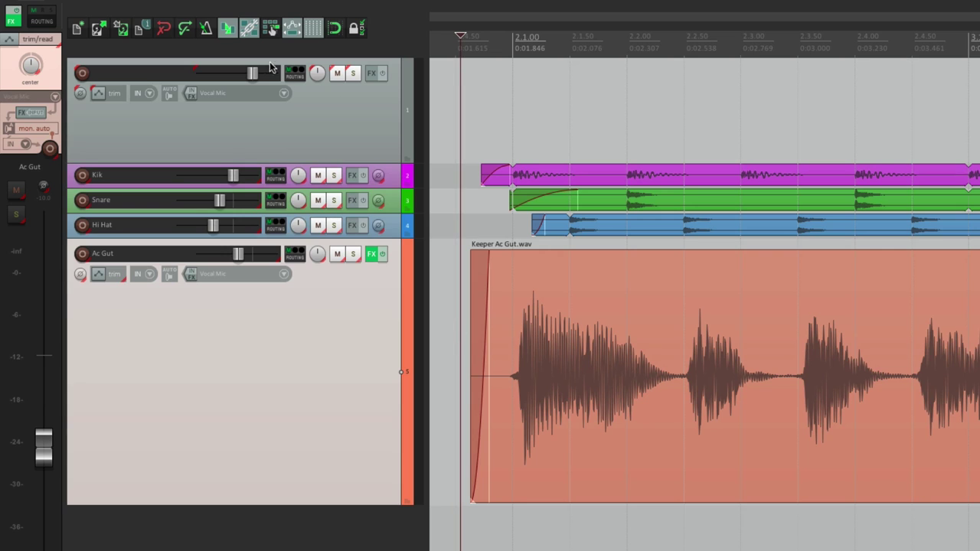
# - Test the group by lowering the master track's volume to about -8.3 dB and resetting it to 0 dB
pyautogui.click(264, 115)
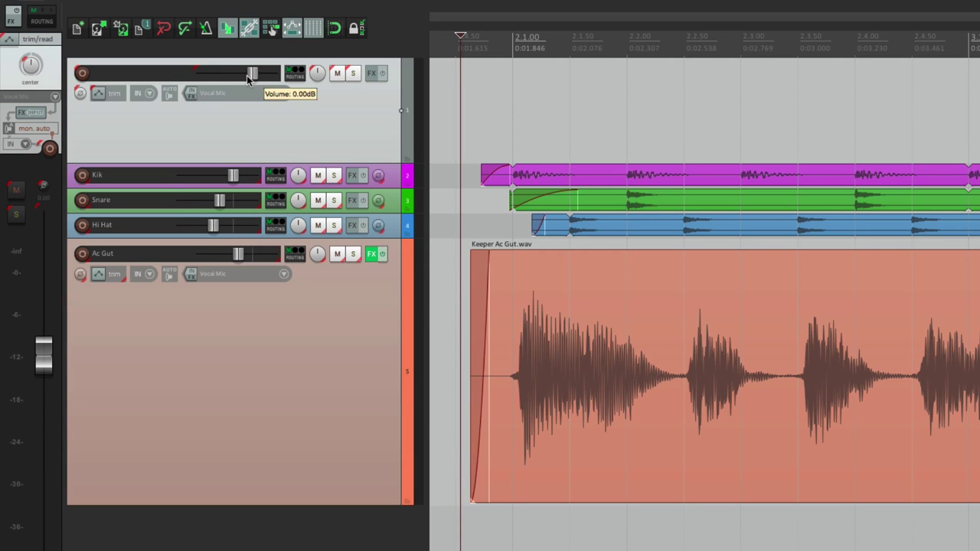
pyautogui.moveTo(254, 74)
pyautogui.mouseDown()
pyautogui.moveTo(220, 83)
pyautogui.moveTo(240, 82)
pyautogui.mouseUp()
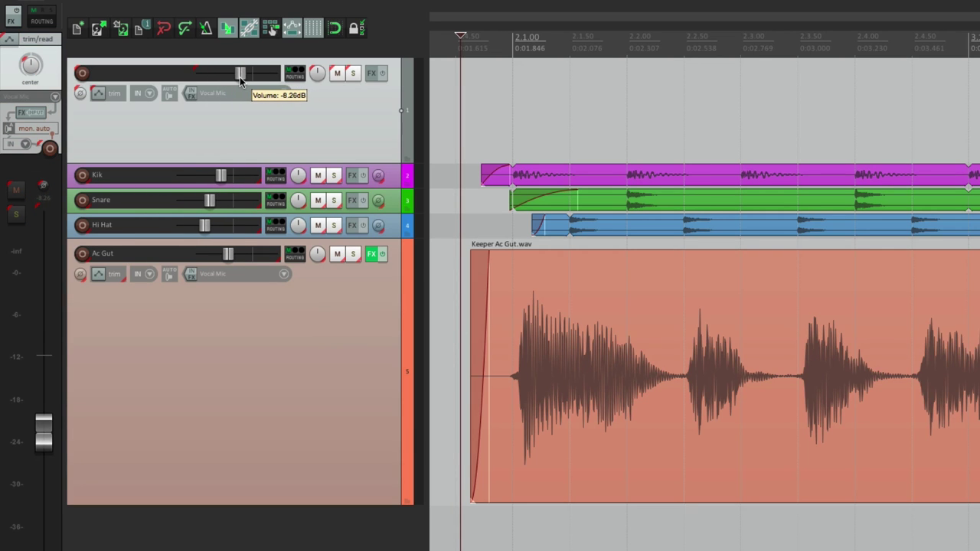
pyautogui.doubleClick(240, 80)
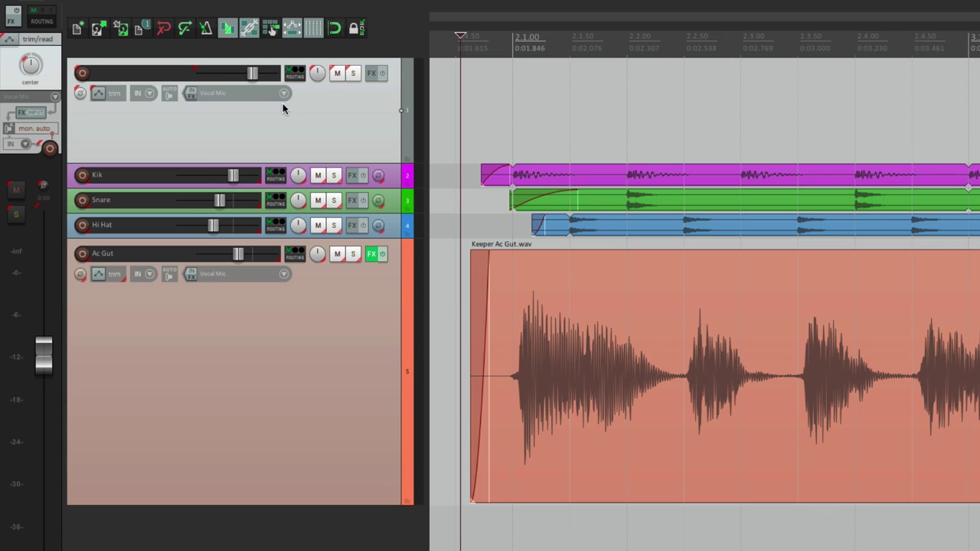
# - Show the group master's volume envelope and draw a rising and falling curve from just before 2.1.00 to about 2.4.35
pyautogui.click(98, 93)
pyautogui.click(436, 130)
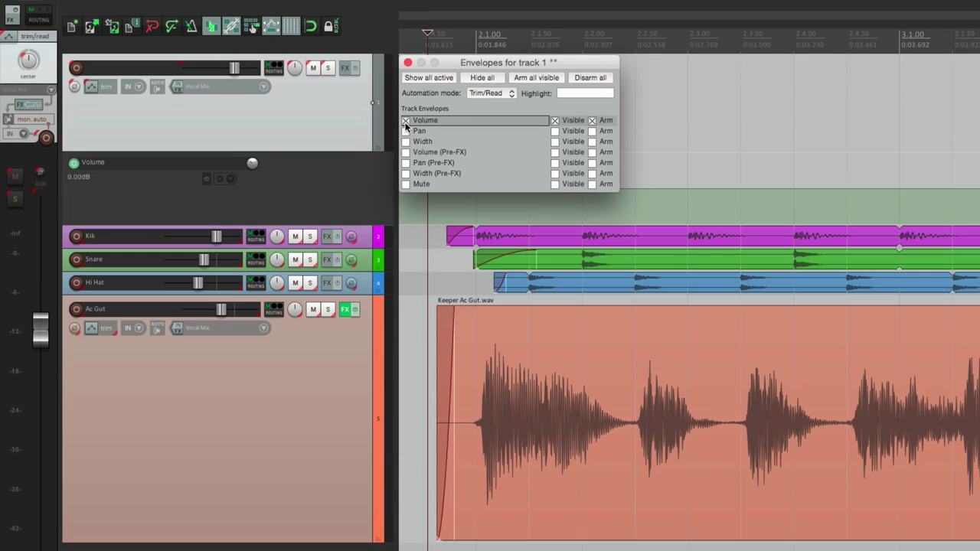
pyautogui.click(408, 62)
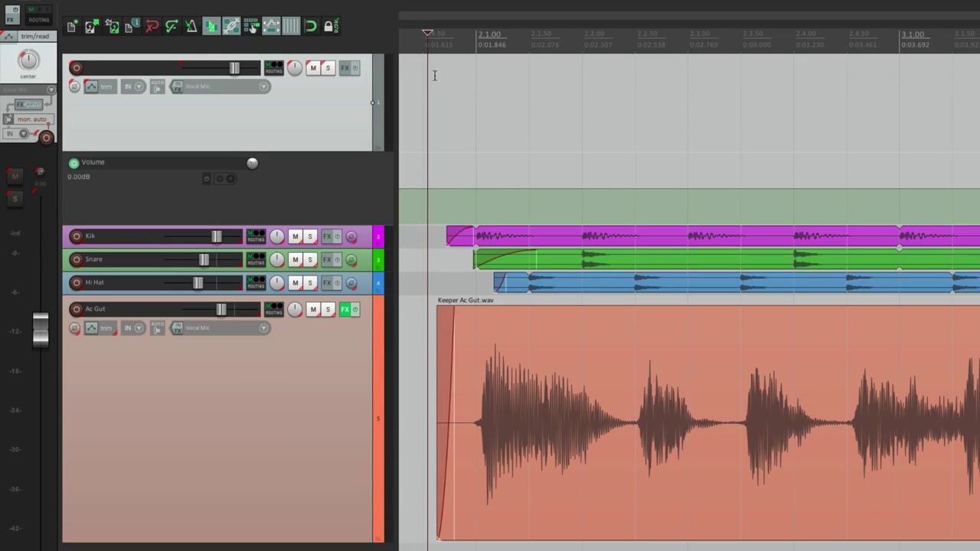
pyautogui.click(466, 188)
pyautogui.moveTo(494, 178)
pyautogui.mouseDown()
pyautogui.moveTo(800, 198)
pyautogui.moveTo(833, 190)
pyautogui.mouseUp()
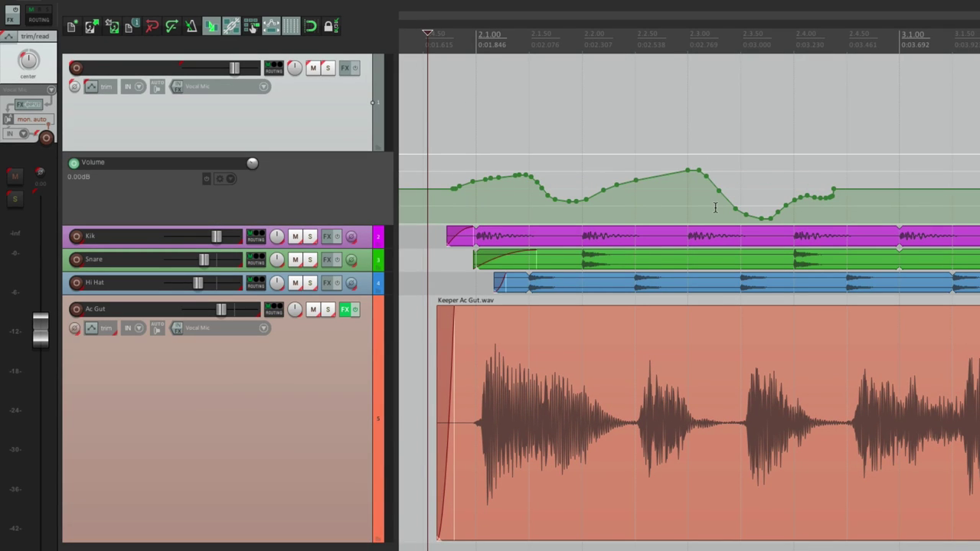
# - Set the group master's automation mode to Read and play the project to check how the faders follow the curve
pyautogui.click(98, 87)
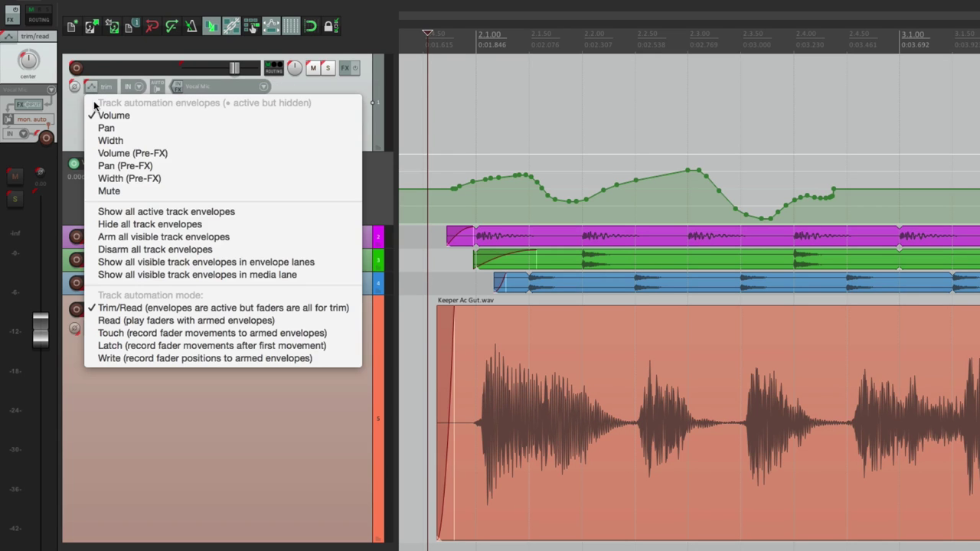
pyautogui.click(93, 320)
pyautogui.press('space')
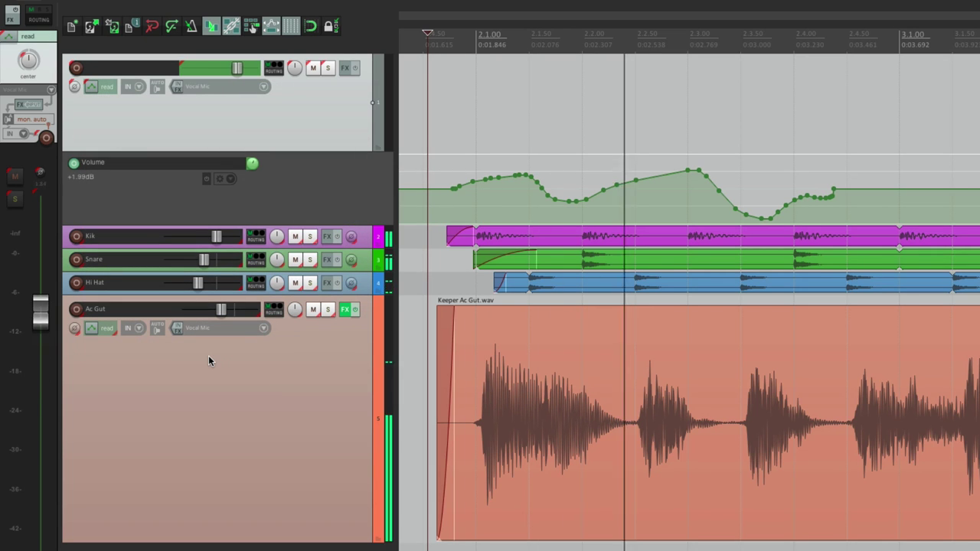
pyautogui.press('space')
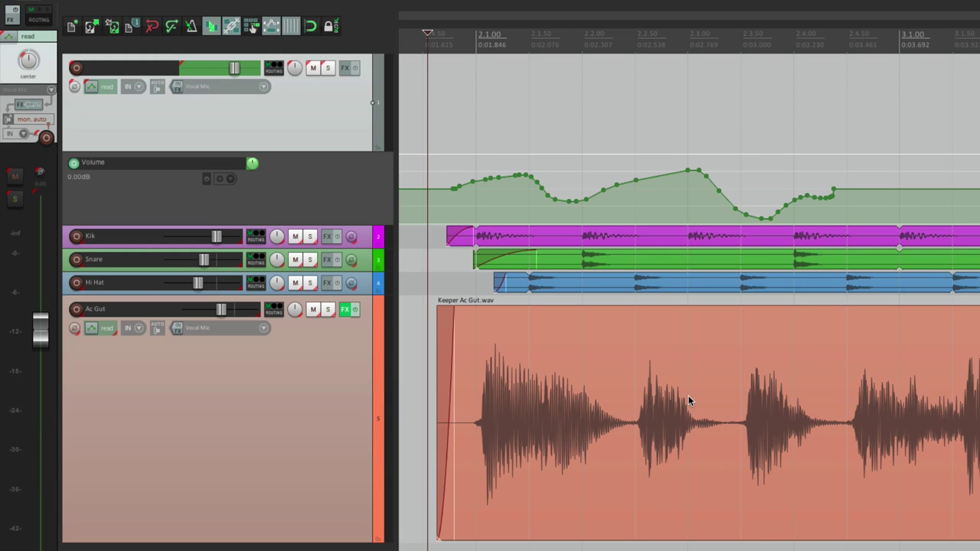
# - Return the group master to Trim/Read mode and clear its drawn volume envelope
pyautogui.click(101, 87)
pyautogui.click(108, 308)
pyautogui.moveTo(235, 70)
pyautogui.mouseDown()
pyautogui.moveTo(211, 76)
pyautogui.moveTo(234, 71)
pyautogui.mouseUp()
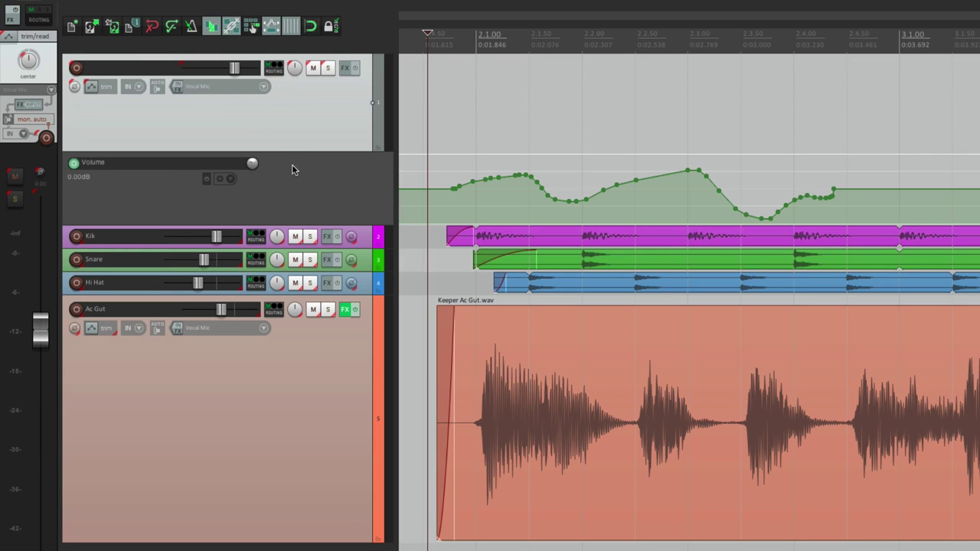
pyautogui.click(232, 179)
pyautogui.click(240, 219)
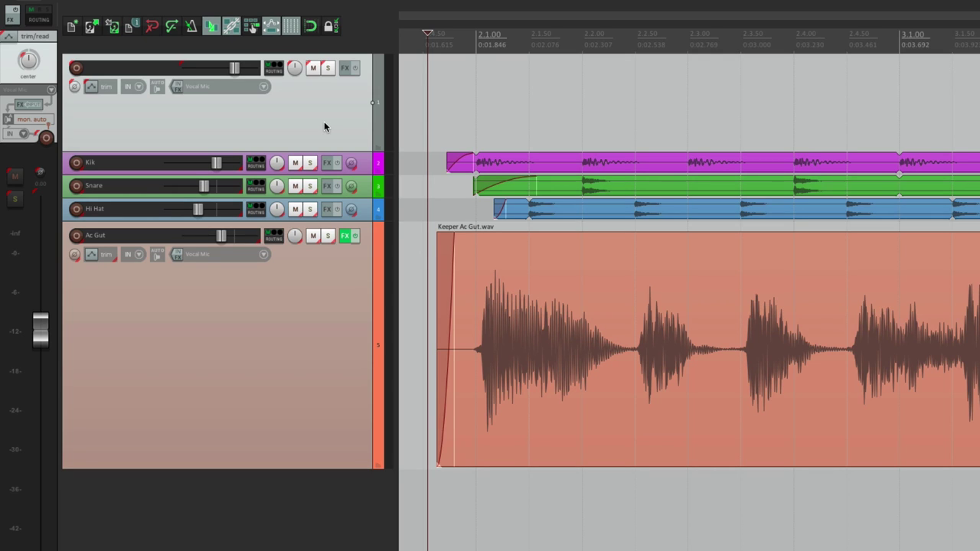
# - Toggle the visibility of the group master's volume envelope several times, leaving it shown
pyautogui.press('v')
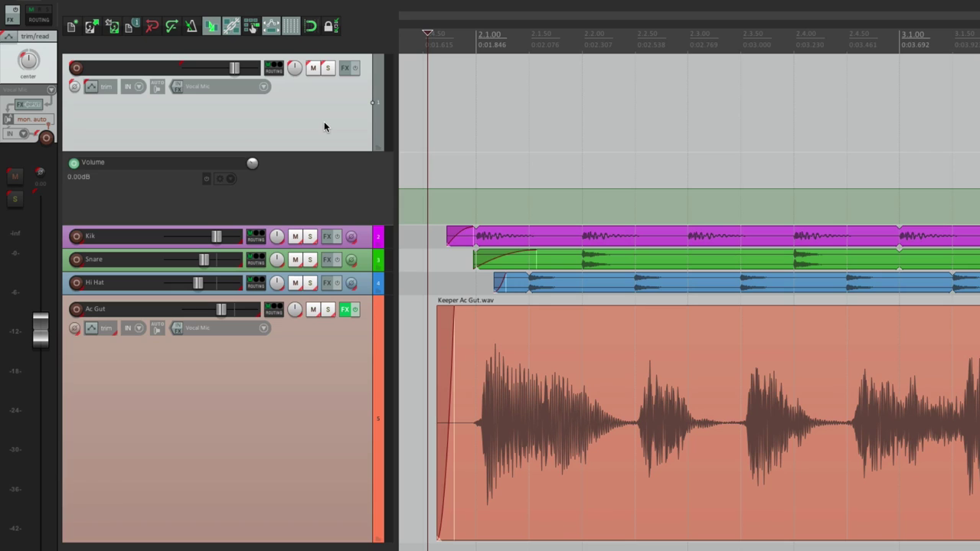
pyautogui.press('v')
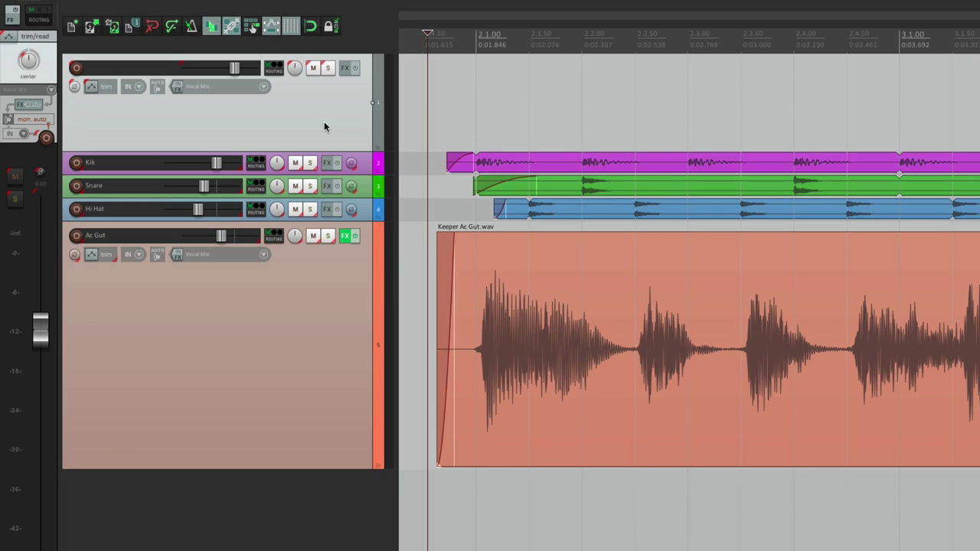
pyautogui.press('v')
pyautogui.press('v')
pyautogui.press('v')
pyautogui.press('v')
pyautogui.press('v')
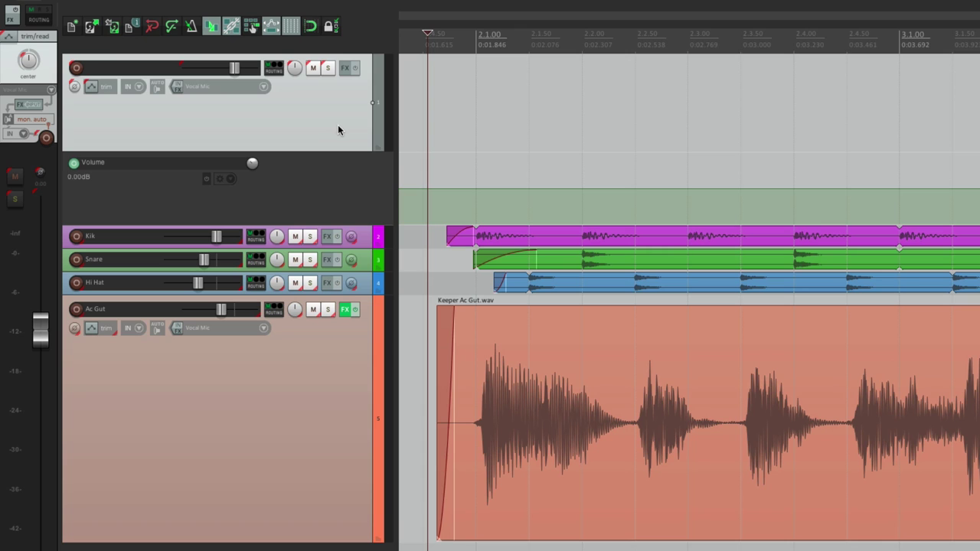
# - Set the group master to Write mode, record volume fader moves from just before the items during playback, and audition the resulting track envelopes
pyautogui.click(86, 88)
pyautogui.click(97, 359)
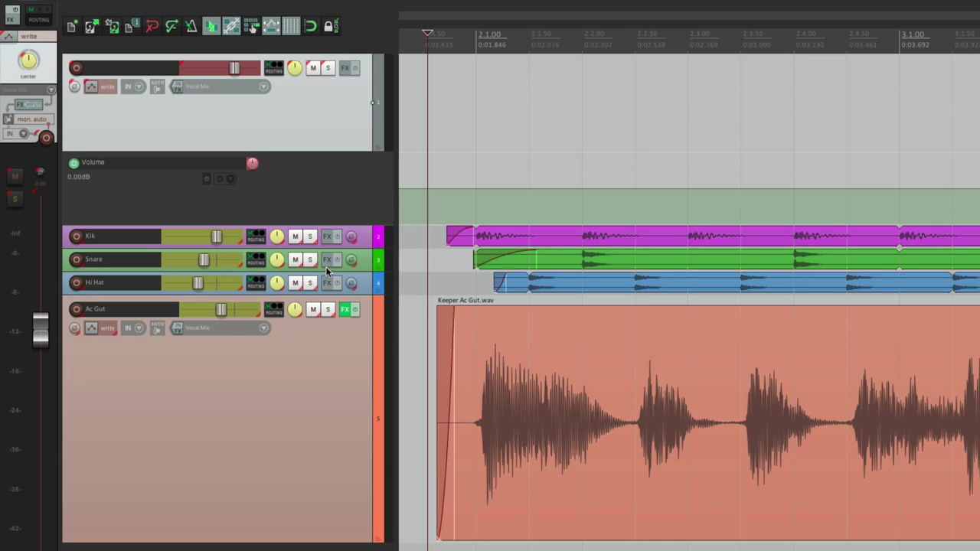
pyautogui.click(431, 111)
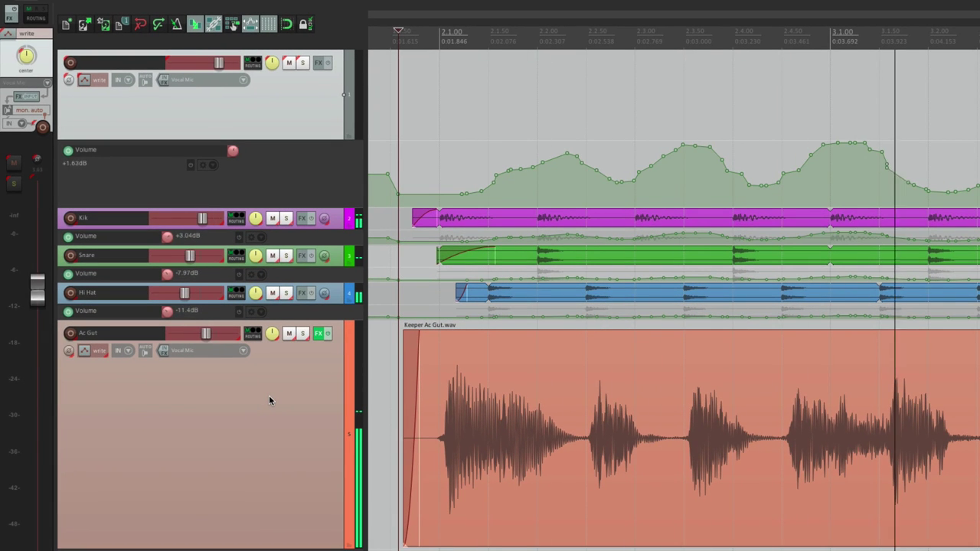
pyautogui.press('space')
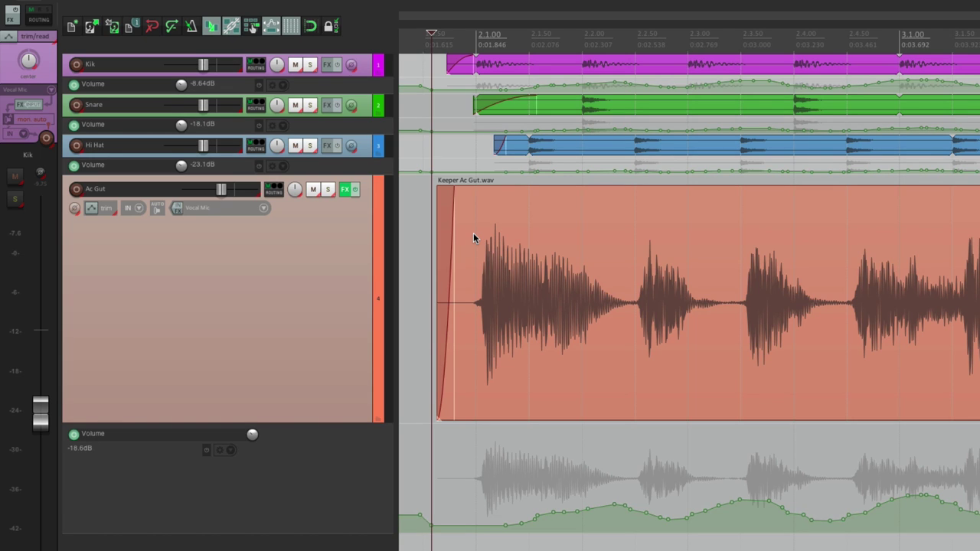
pyautogui.press('space')
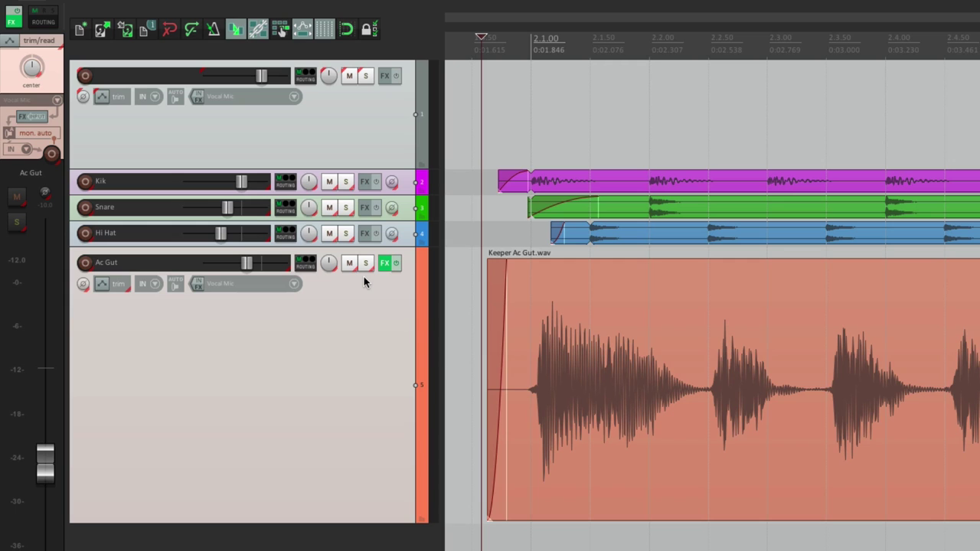
# - Clear all Group 1 flags for the five selected tracks and make the unnamed first track the VCA Master
pyautogui.hotkey('shift', 'g')
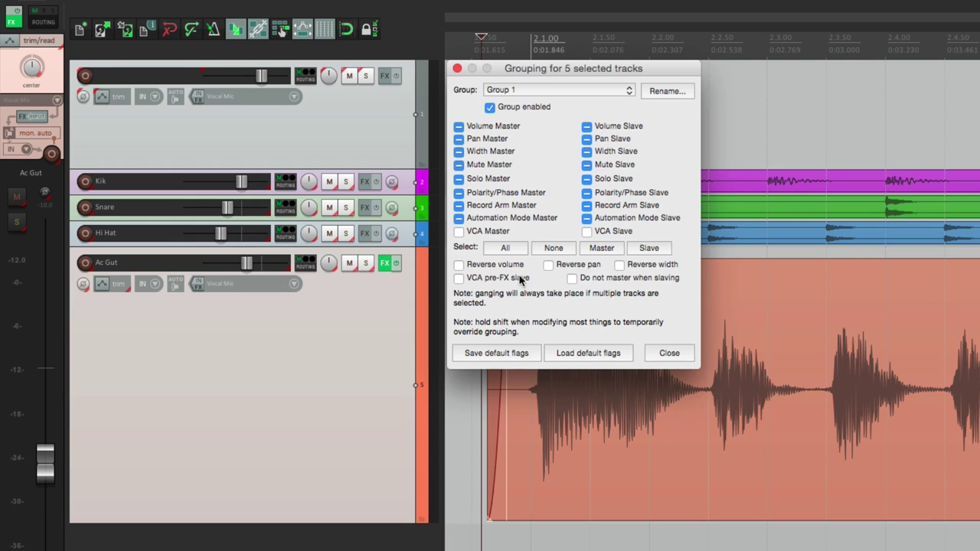
pyautogui.click(551, 248)
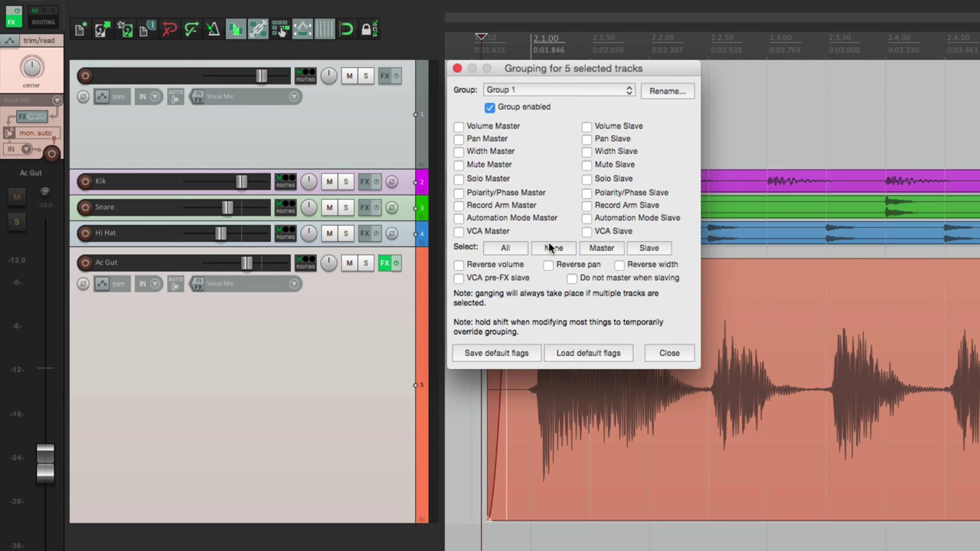
pyautogui.click(372, 136)
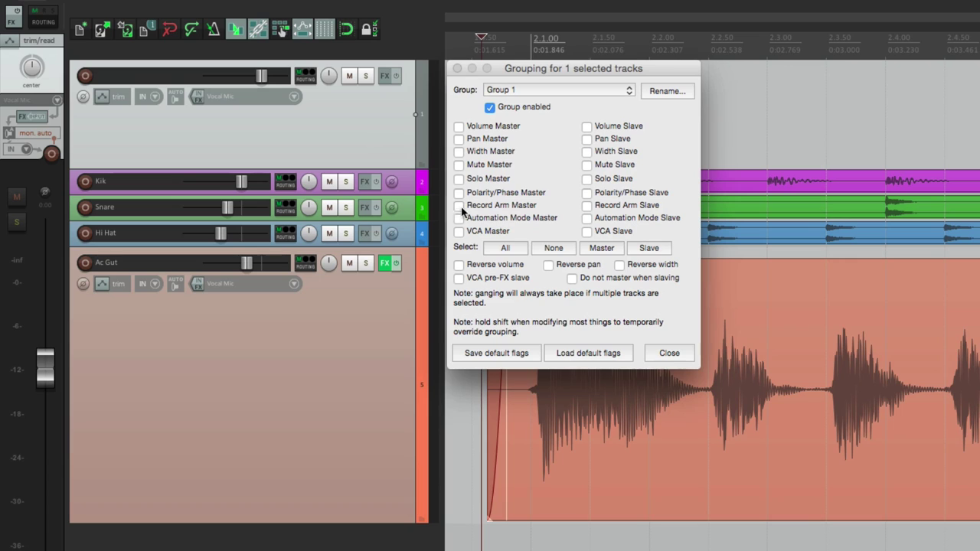
pyautogui.click(458, 231)
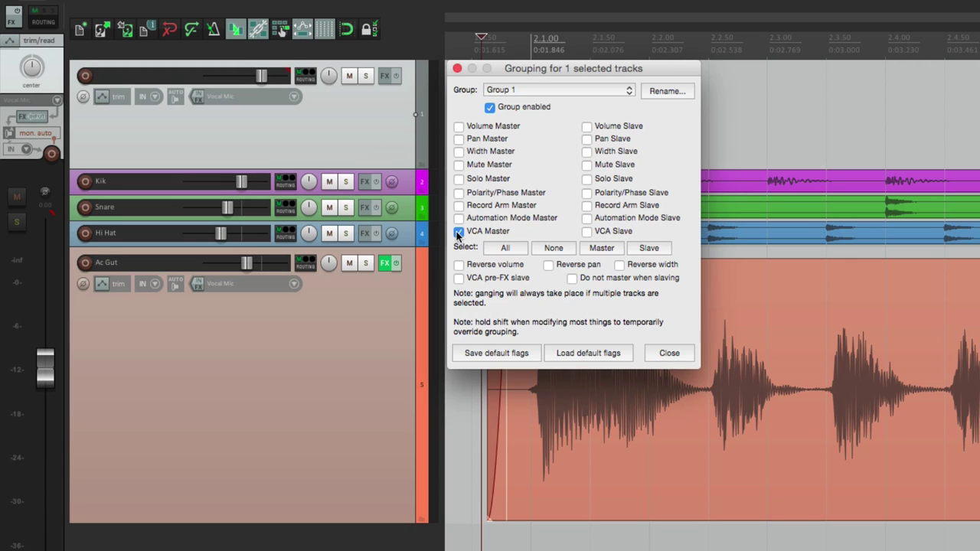
# - Make the Kik, Snare, Hi Hat and Ac Gut tracks VCA Slaves of Group 1
pyautogui.click(398, 185)
pyautogui.keyDown('shift'); pyautogui.click(392, 317); pyautogui.keyUp('shift')
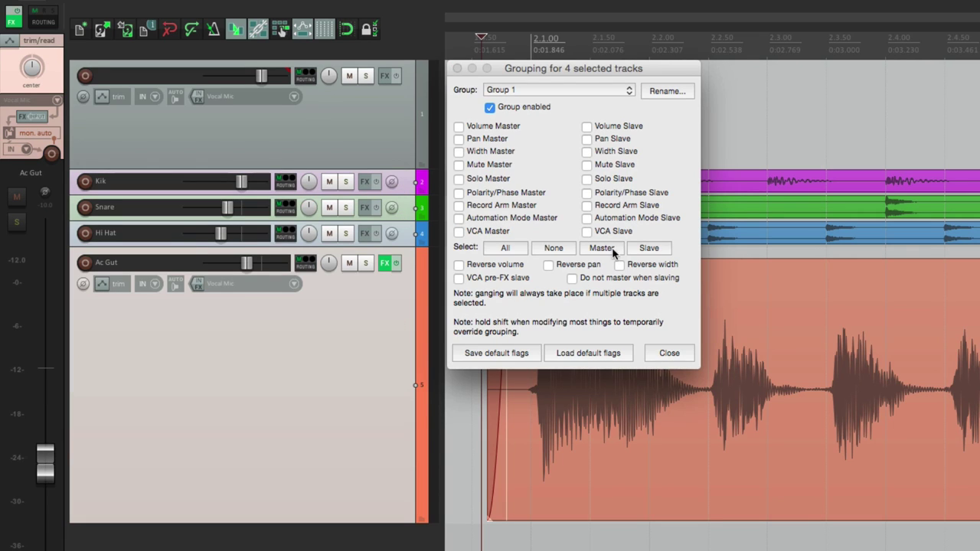
pyautogui.click(587, 232)
pyautogui.click(586, 232)
pyautogui.click(457, 68)
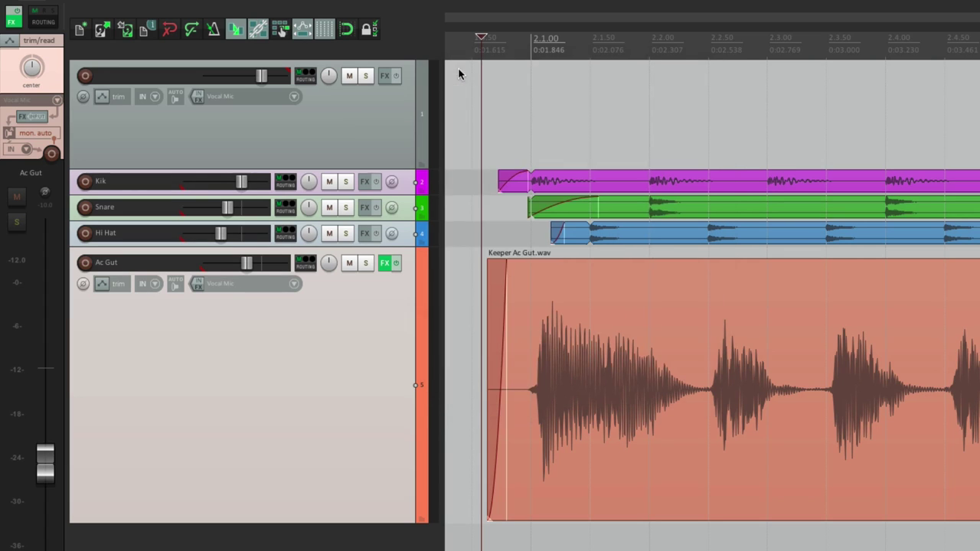
# - Play the project while moving the VCA master's volume fader to hear its effect on the grouped tracks
pyautogui.click(623, 297)
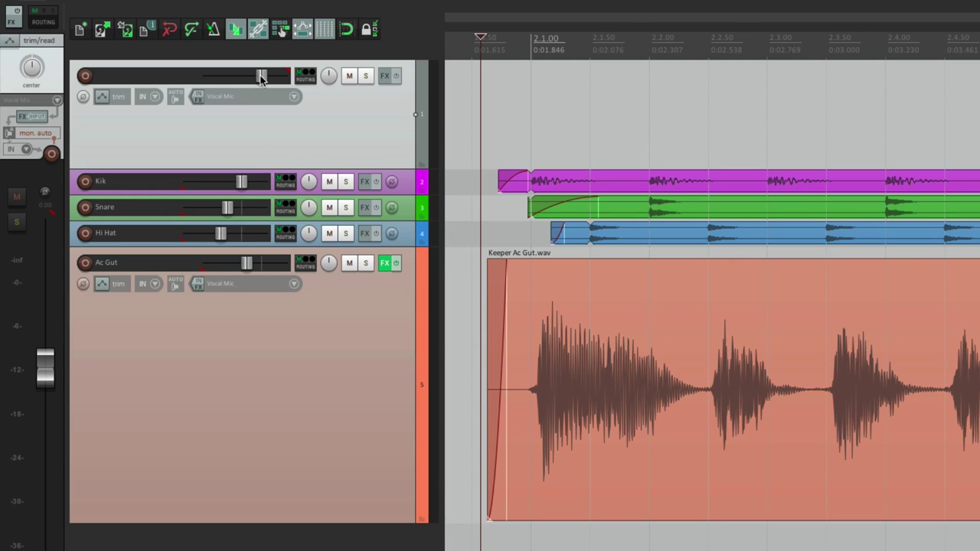
pyautogui.press('space')
pyautogui.moveTo(261, 79)
pyautogui.mouseDown()
pyautogui.moveTo(213, 82)
pyautogui.moveTo(261, 80)
pyautogui.mouseUp()
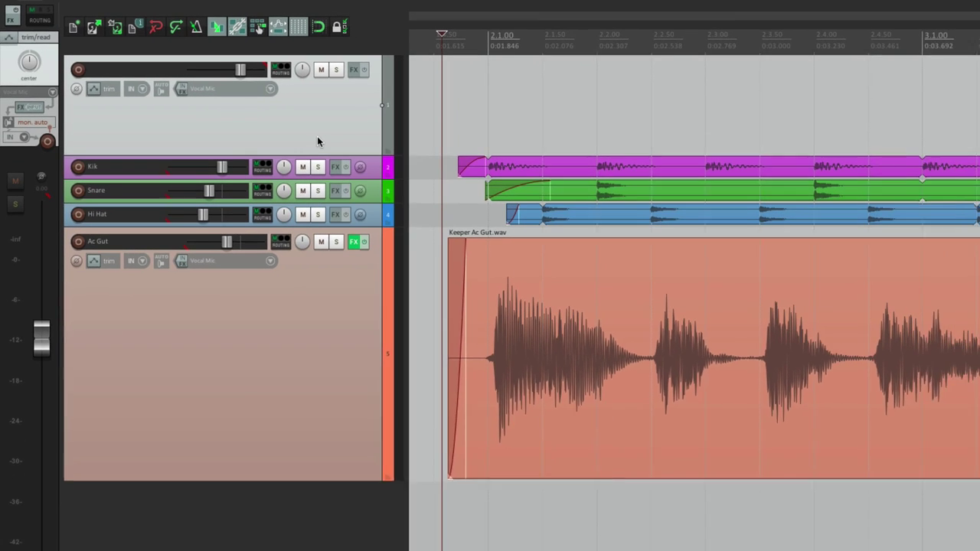
# - Show the VCA master's volume envelope and set the track's automation mode to Write
pyautogui.press('v')
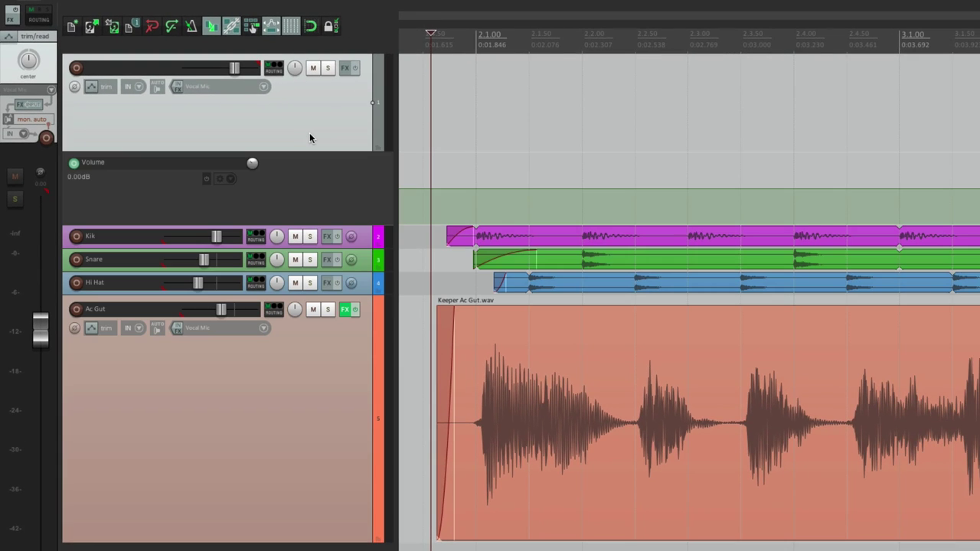
pyautogui.click(114, 90)
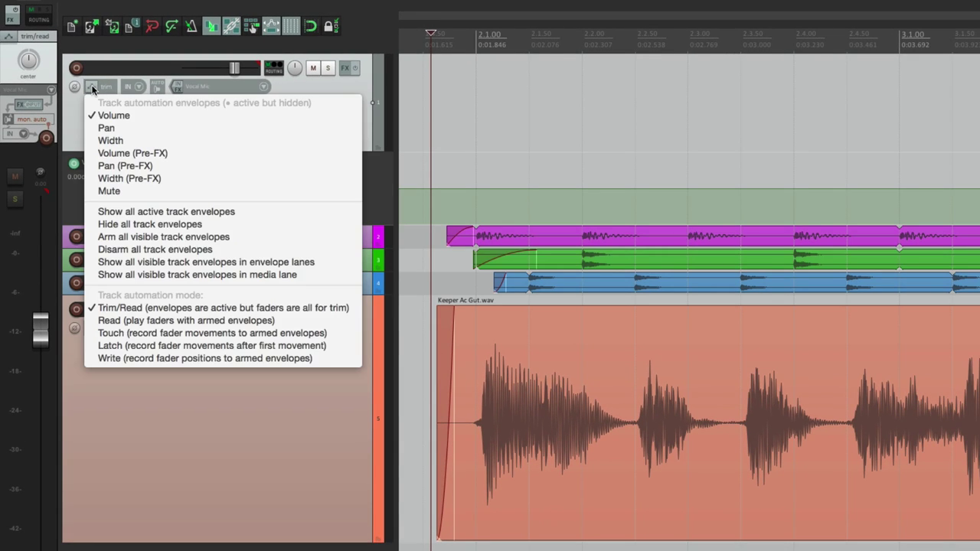
pyautogui.click(109, 359)
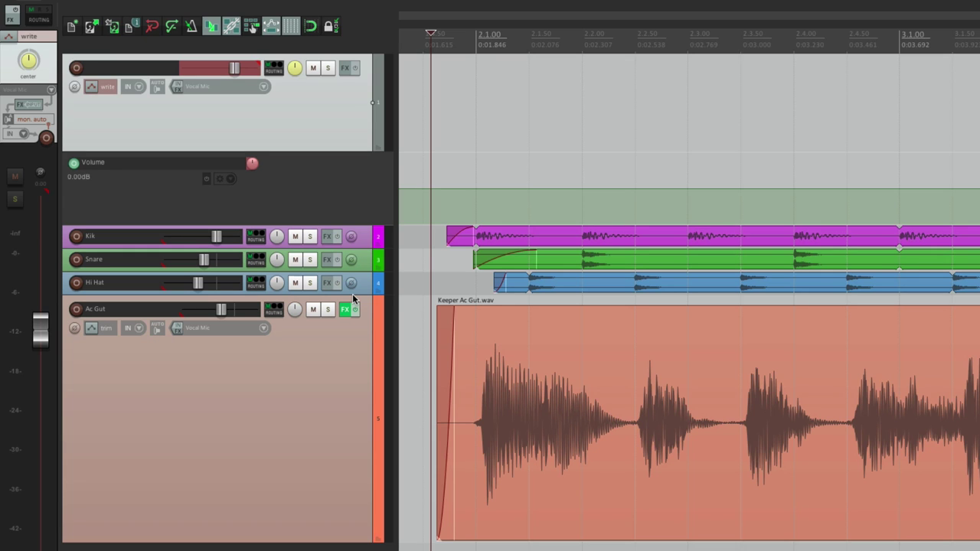
# - Record volume fader moves on the VCA master from the start of the Ac Gut item, and audition the written envelope
pyautogui.click(436, 129)
pyautogui.press('space')
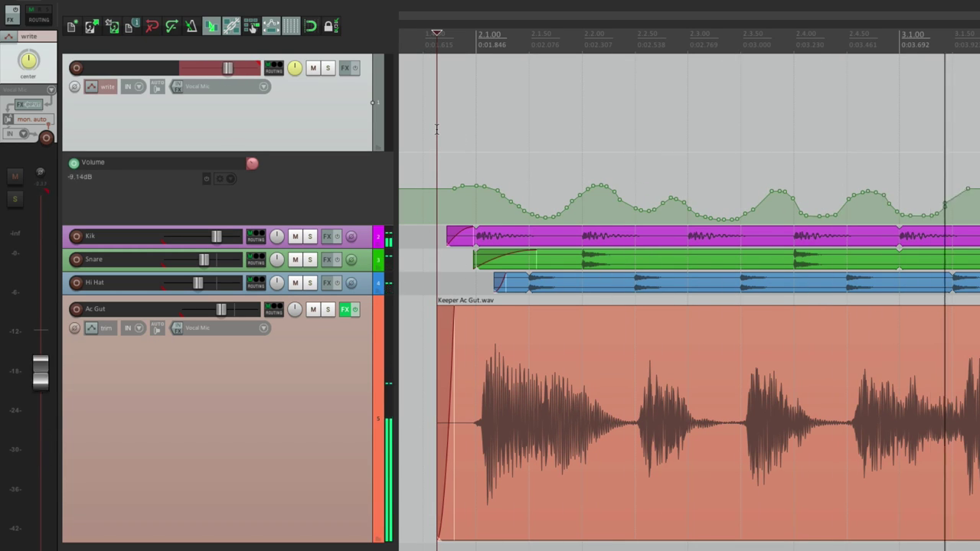
pyautogui.press('space')
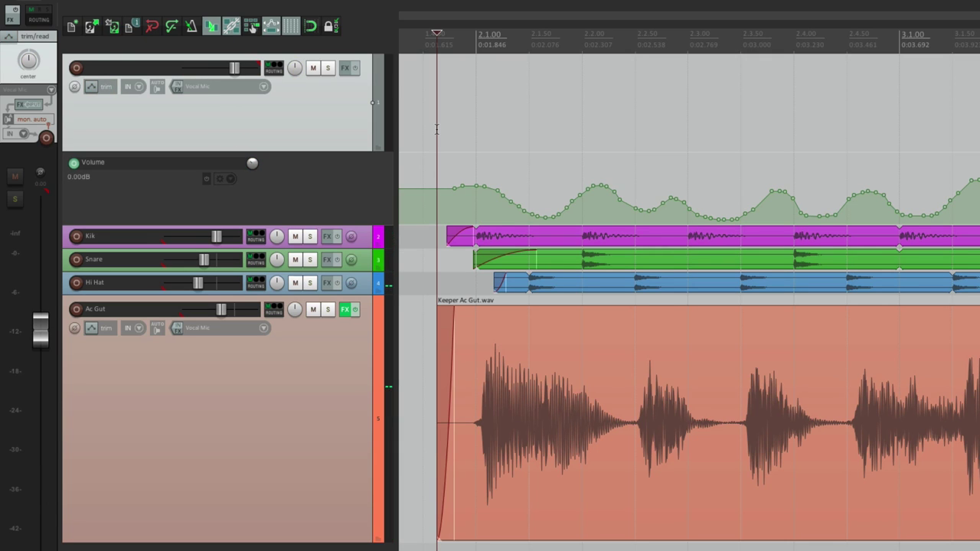
pyautogui.press('space')
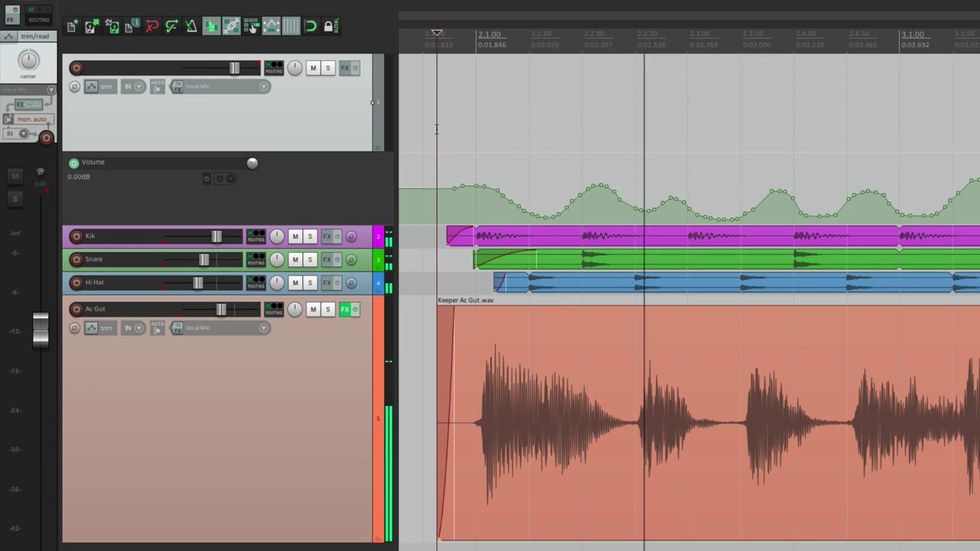
pyautogui.press('space')
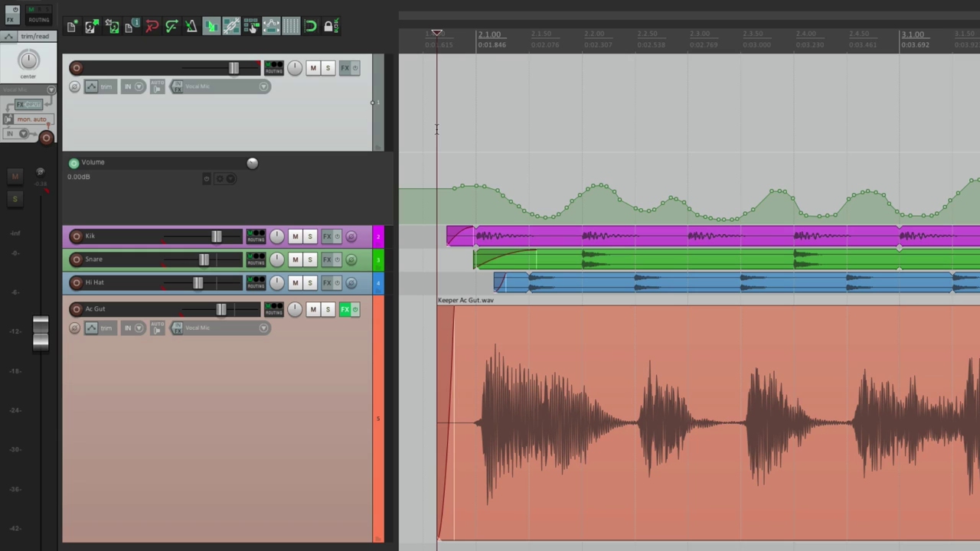
# - Find the VCA actions and run "Envelope: apply all VCAs from selected tracks to grouped tracks and reset volume/pan/mute" on the master track
pyautogui.hotkey('shift', '/')
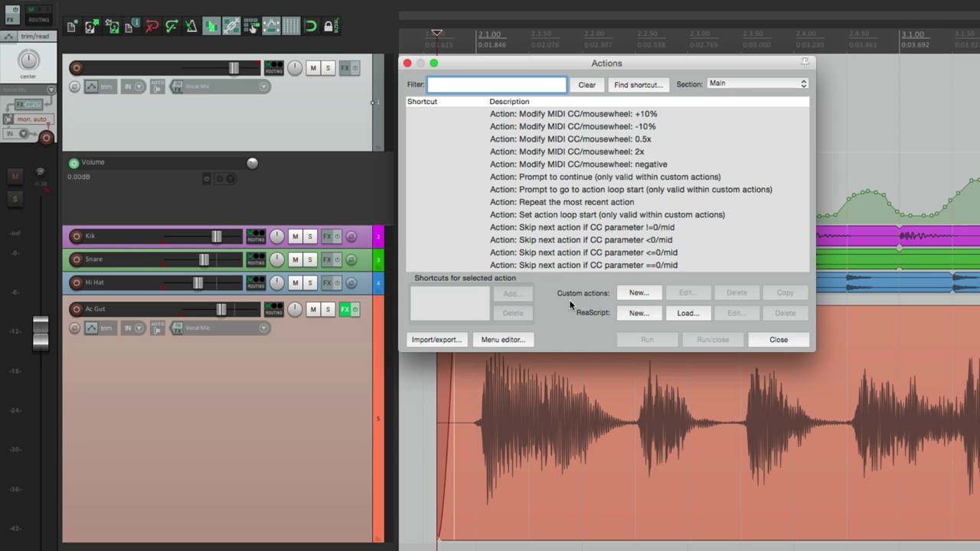
pyautogui.click(495, 78)
pyautogui.write('vca')
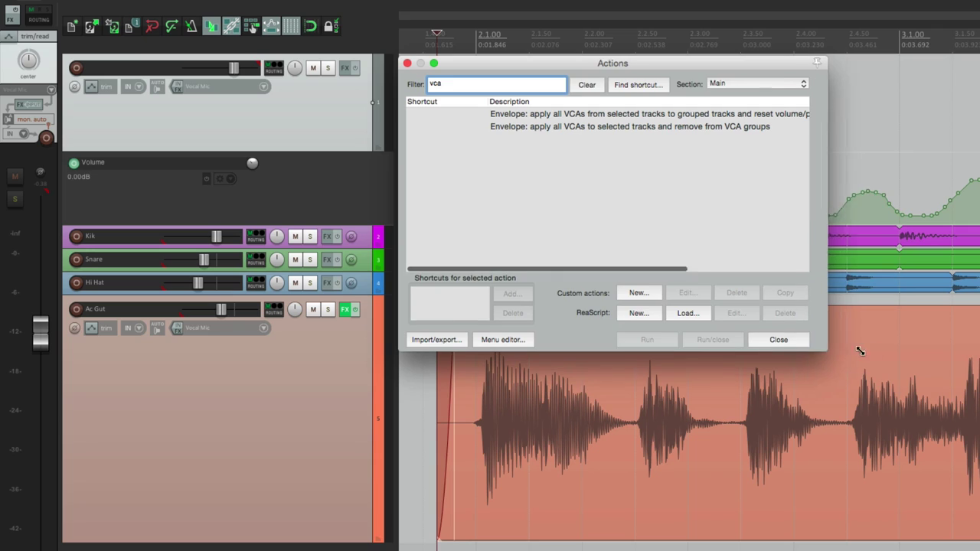
pyautogui.moveTo(818, 351); pyautogui.dragTo(882, 352)
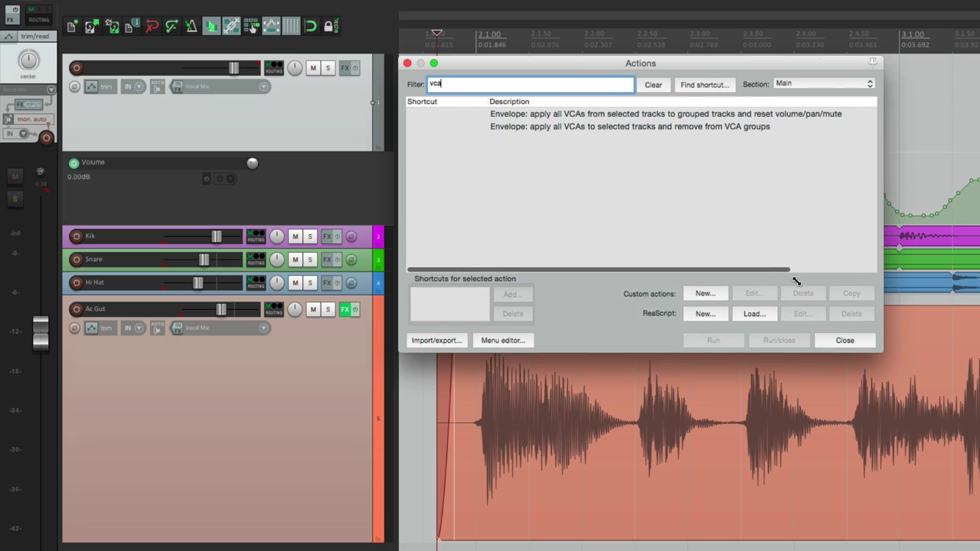
pyautogui.click(623, 116)
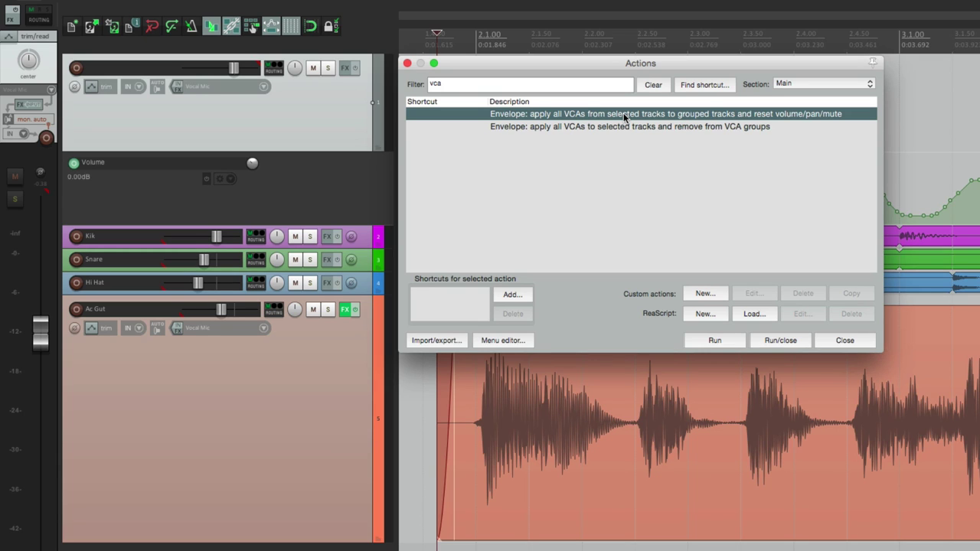
pyautogui.click(383, 115)
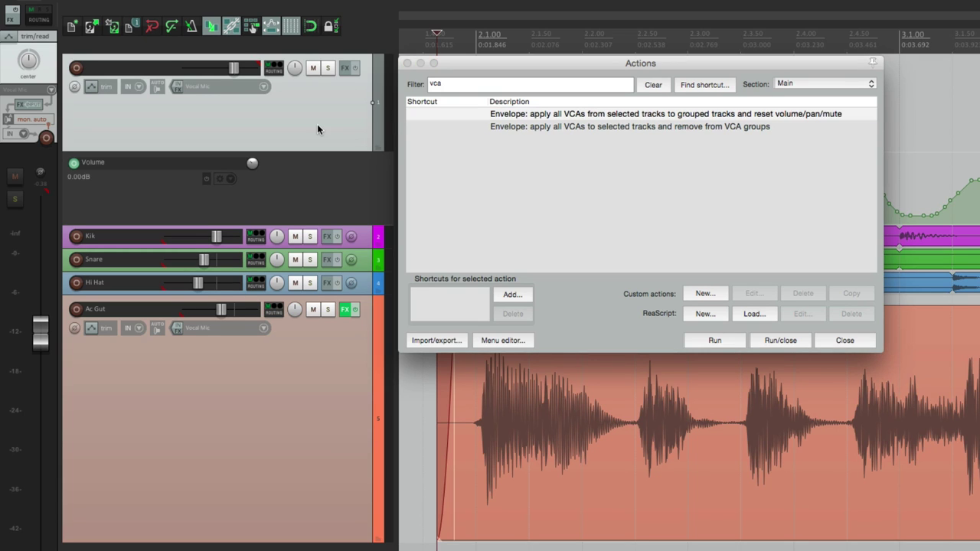
pyautogui.click(578, 116)
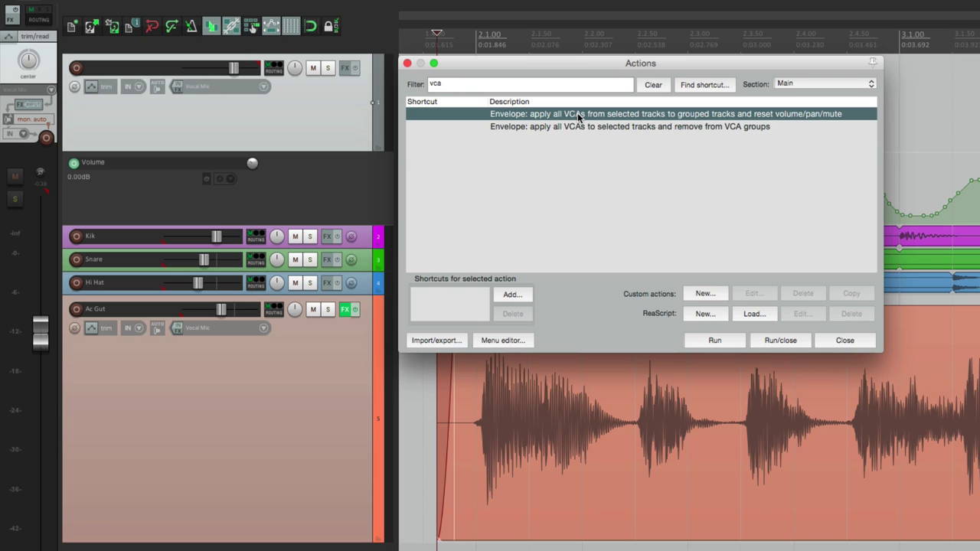
pyautogui.doubleClick(578, 115)
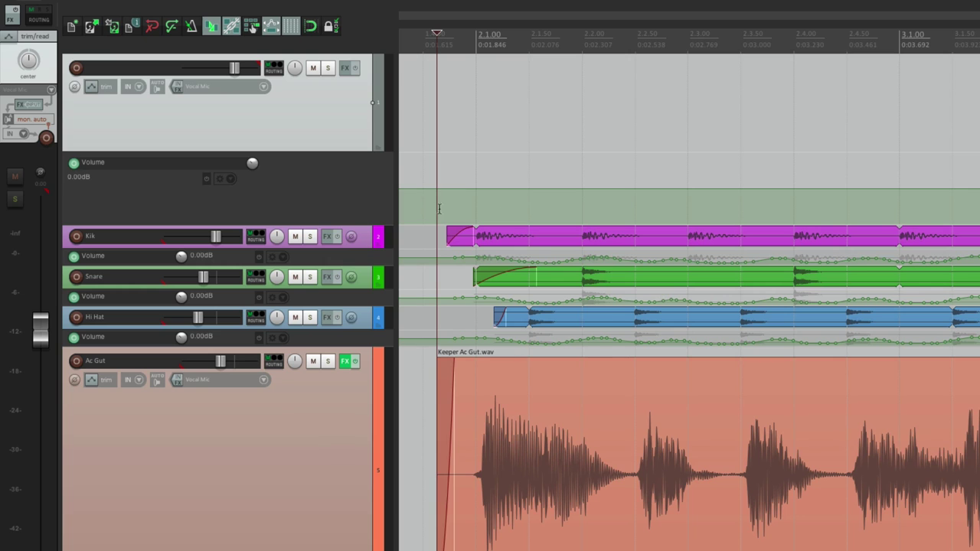
# - Reduce the master track's height and compare the envelopes by undoing, redoing and again undoing the VCA application
pyautogui.moveTo(356, 149); pyautogui.dragTo(358, 119)
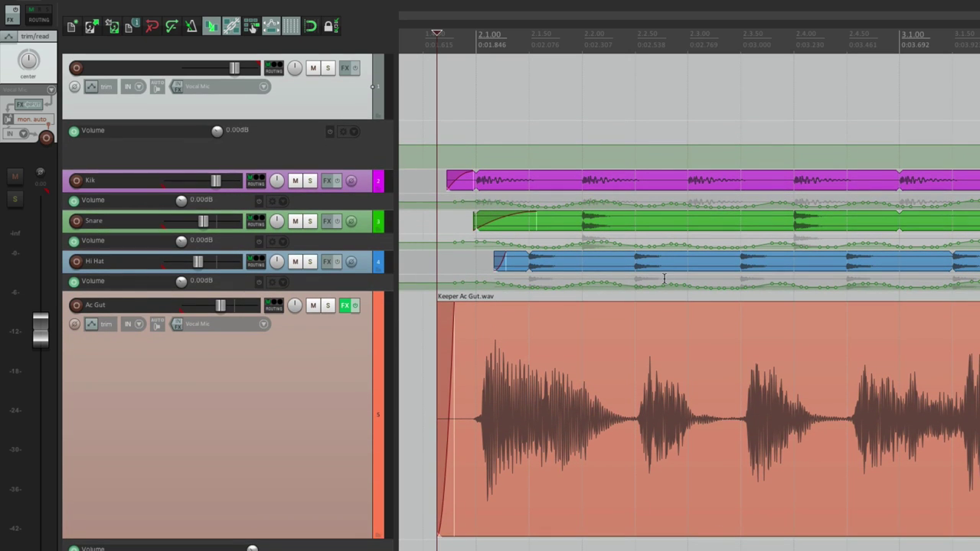
pyautogui.hotkey('ctrl', 'shift', 'e')
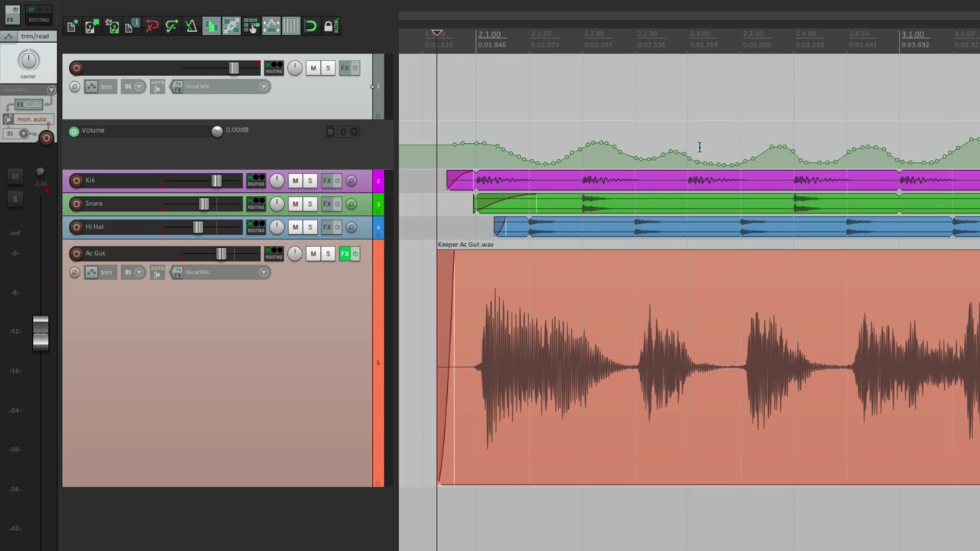
pyautogui.moveTo(668, 150)
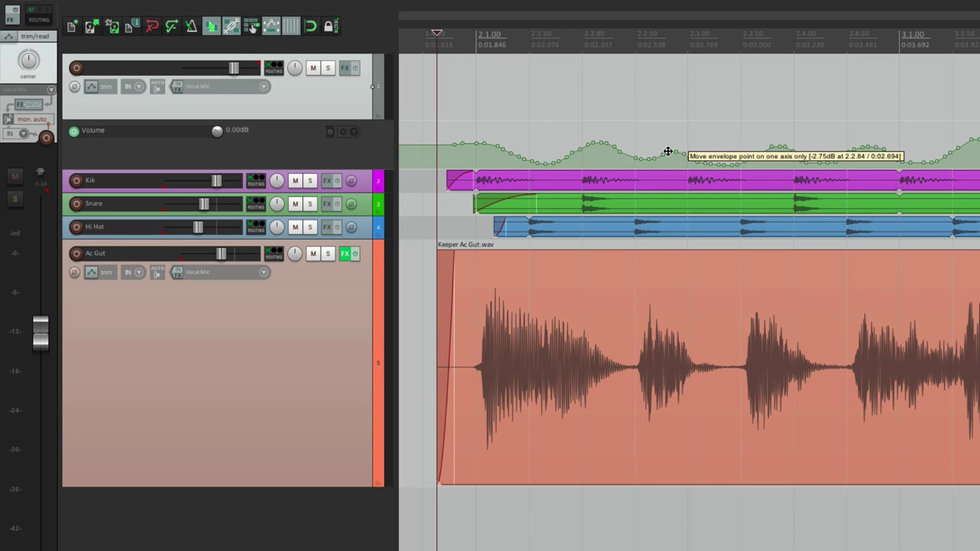
pyautogui.hotkey('ctrl', 'shift', 'e')
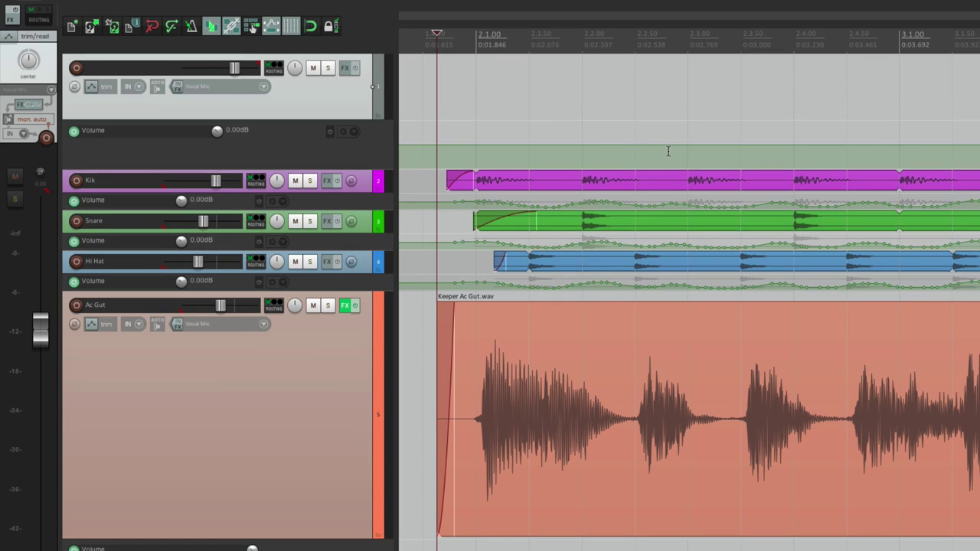
pyautogui.moveTo(680, 283)
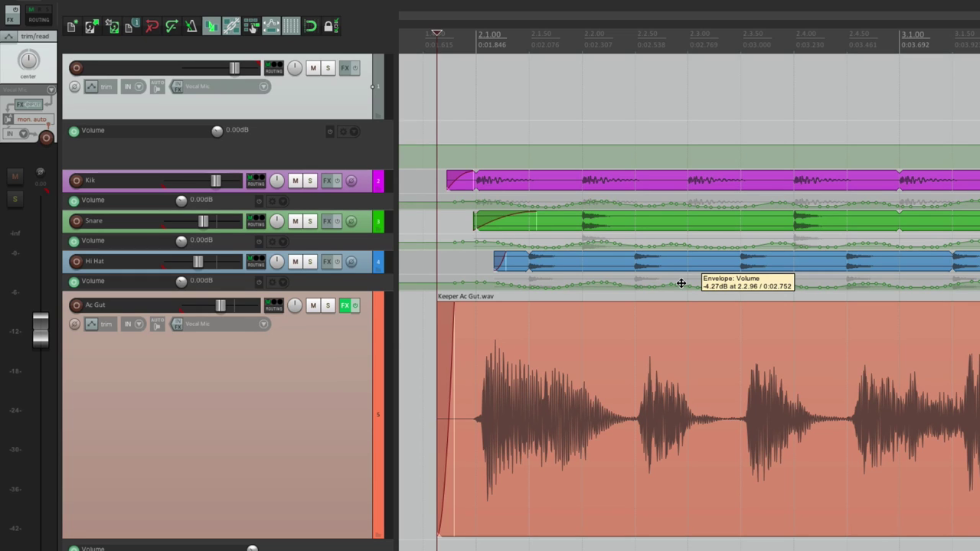
pyautogui.hotkey('shift', 'e')
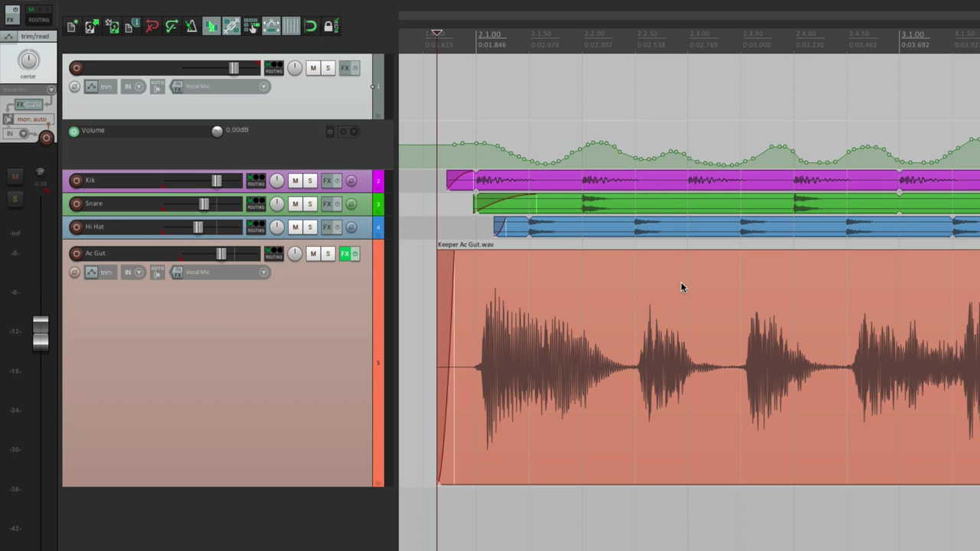
# - Delete the VCA master track and clear all Group 1 flags from the Kik, Snare, Hi Hat and Ac Gut tracks
pyautogui.scroll(-3, 359, 115)
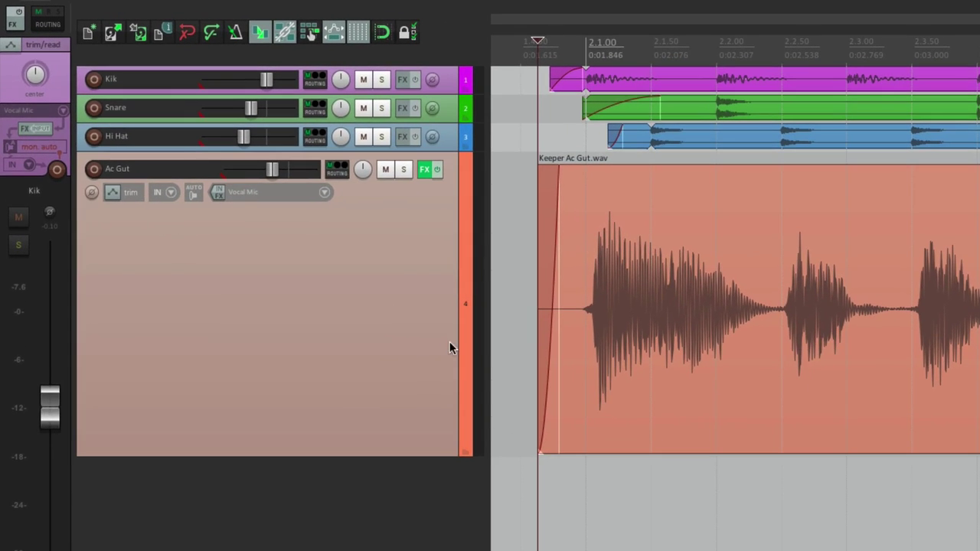
pyautogui.click(310, 260)
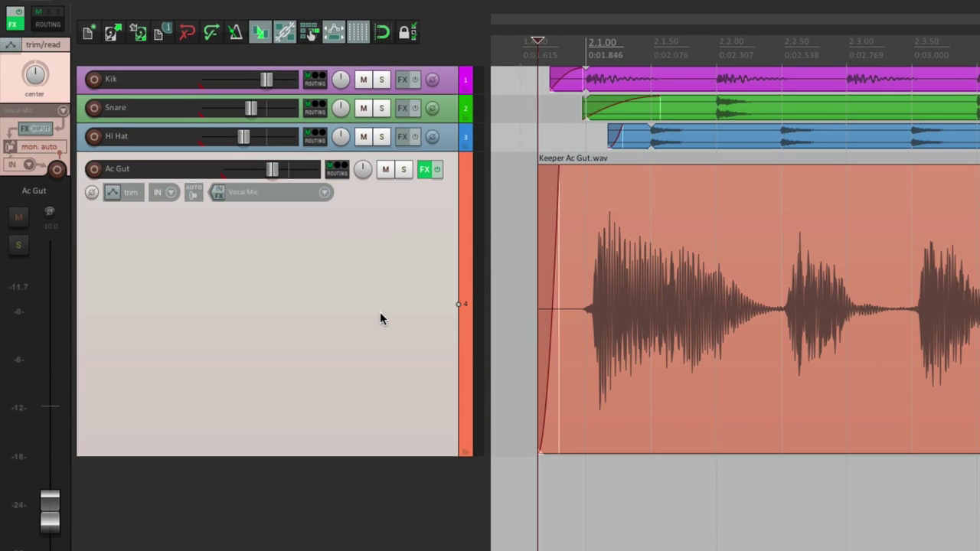
pyautogui.keyDown('shift'); pyautogui.click(444, 82); pyautogui.keyUp('shift')
pyautogui.hotkey('shift', 'g')
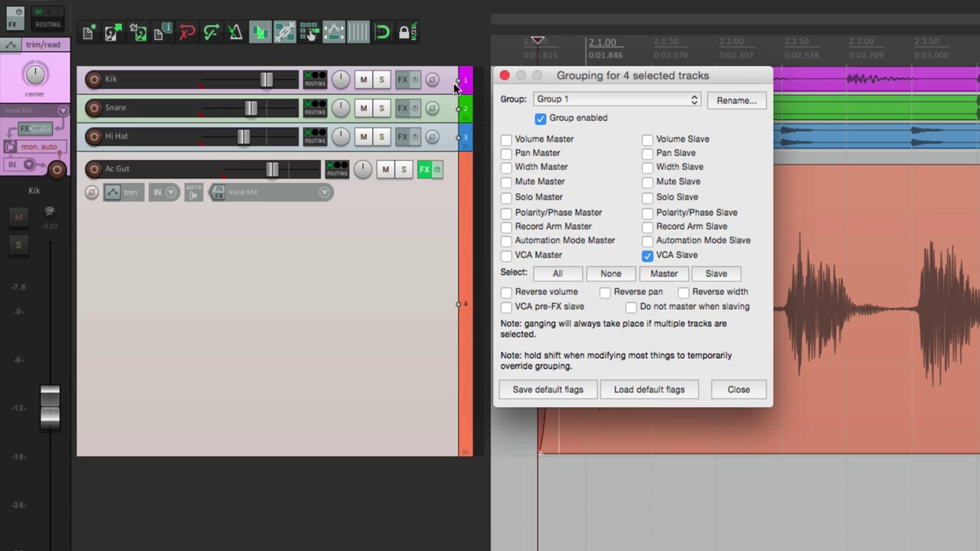
pyautogui.click(607, 277)
pyautogui.click(736, 390)
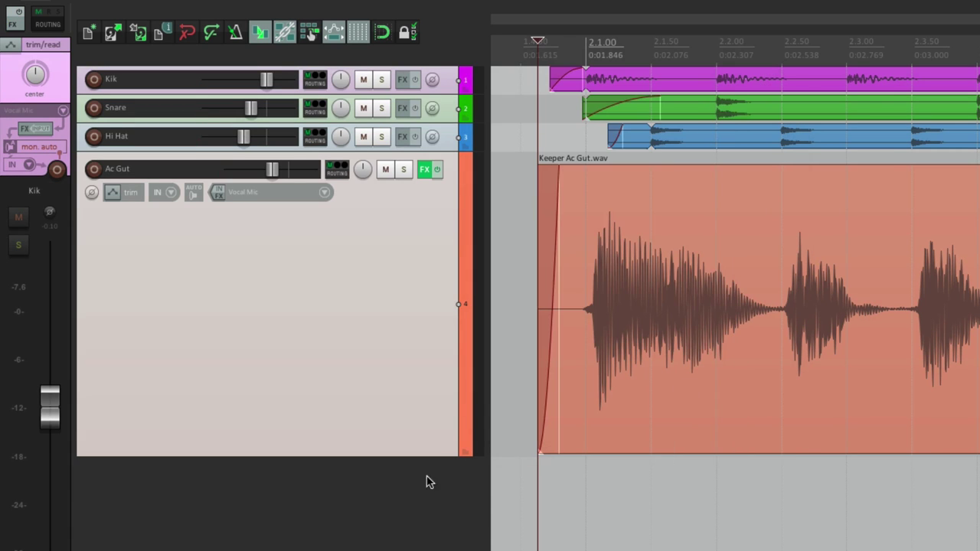
# - Insert a new track and place it between the Hi Hat and Ac Gut tracks
pyautogui.click(409, 530)
pyautogui.doubleClick(373, 527)
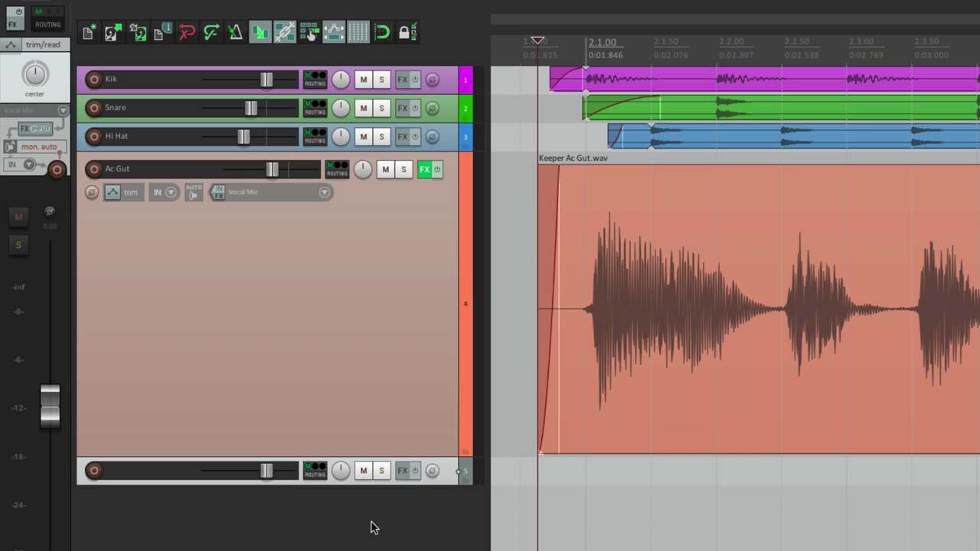
pyautogui.moveTo(442, 468); pyautogui.dragTo(434, 217)
# - Increase the new track's height and show its volume envelope
pyautogui.moveTo(435, 179); pyautogui.dragTo(458, 243)
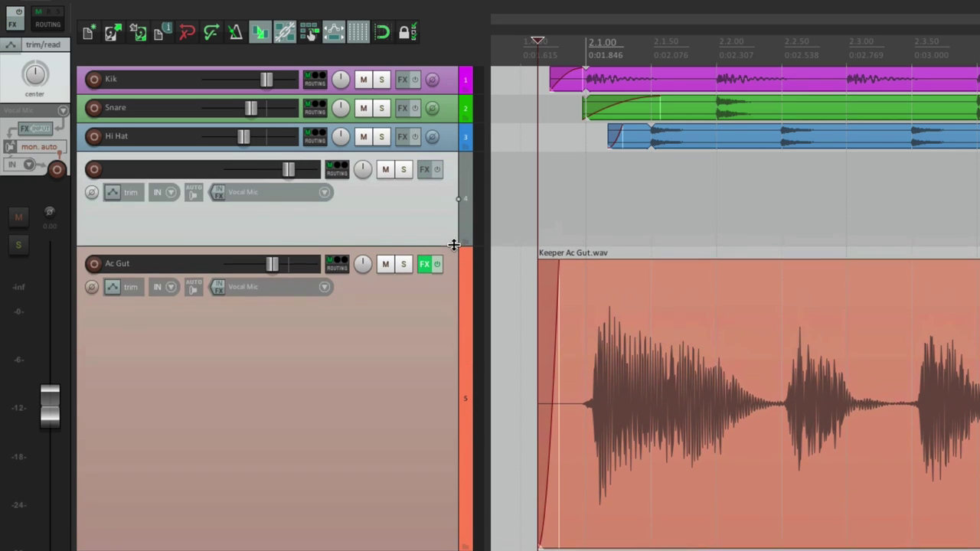
pyautogui.press('v')
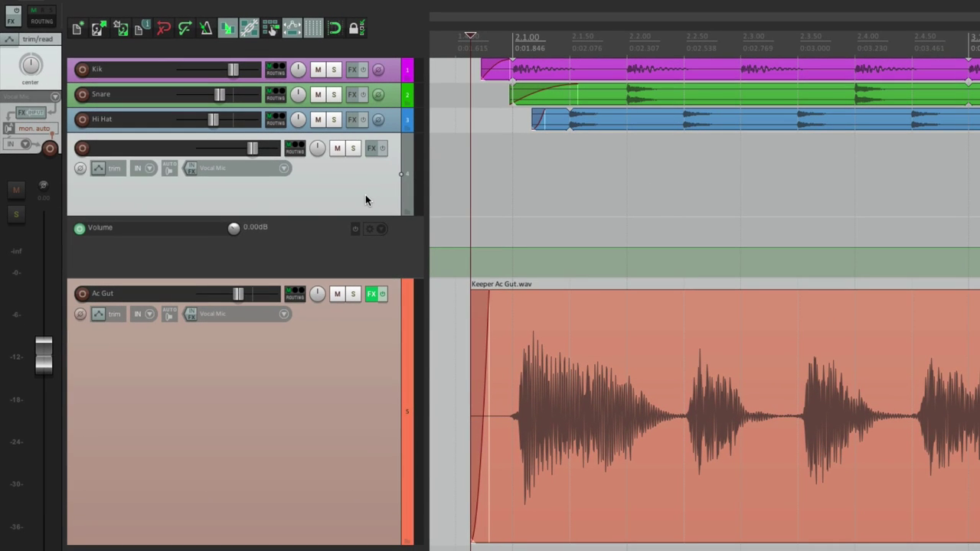
# - In Group 1, make the unnamed track above Ac Gut the VCA Master and the Ac Gut track the VCA Slave
pyautogui.click(367, 317)
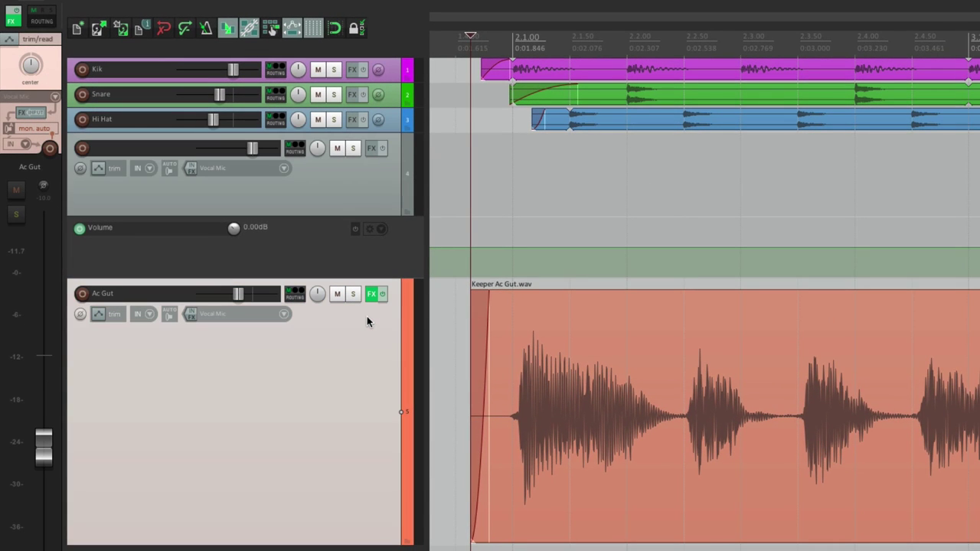
pyautogui.click(373, 207)
pyautogui.press('super+g')
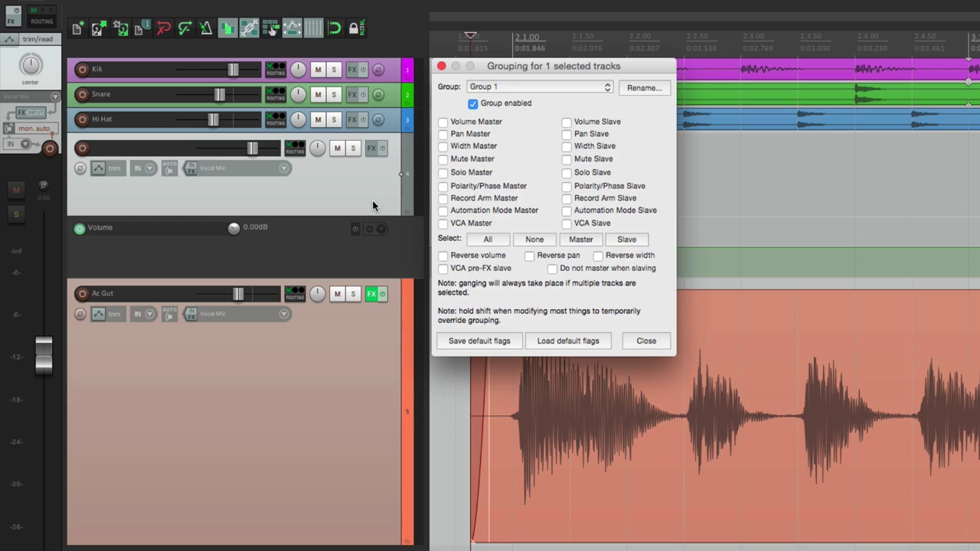
pyautogui.click(442, 223)
pyautogui.click(352, 375)
pyautogui.click(566, 223)
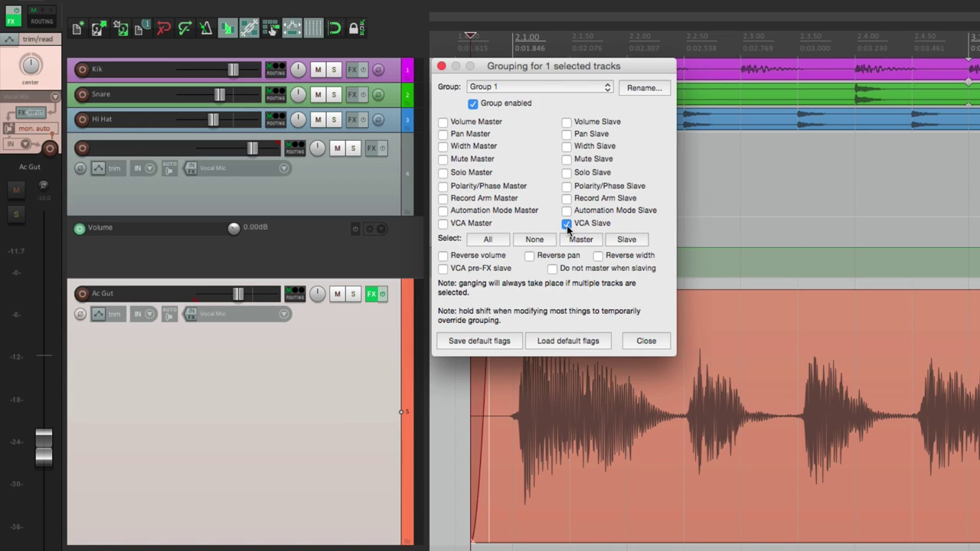
pyautogui.click(645, 341)
# - Set the unnamed VCA master track to Write mode and record repeated fader moves into its volume envelope from just before the guitar item
pyautogui.click(462, 333)
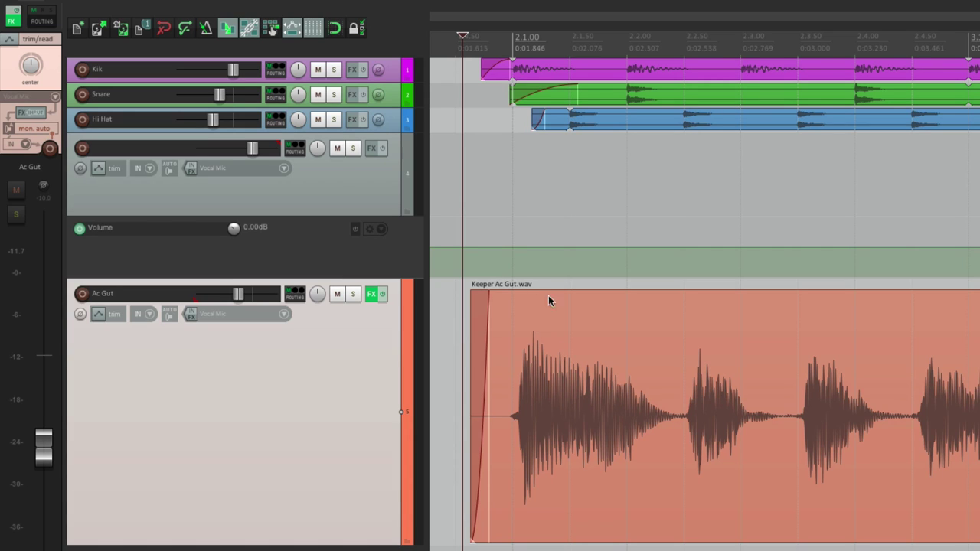
pyautogui.click(464, 193)
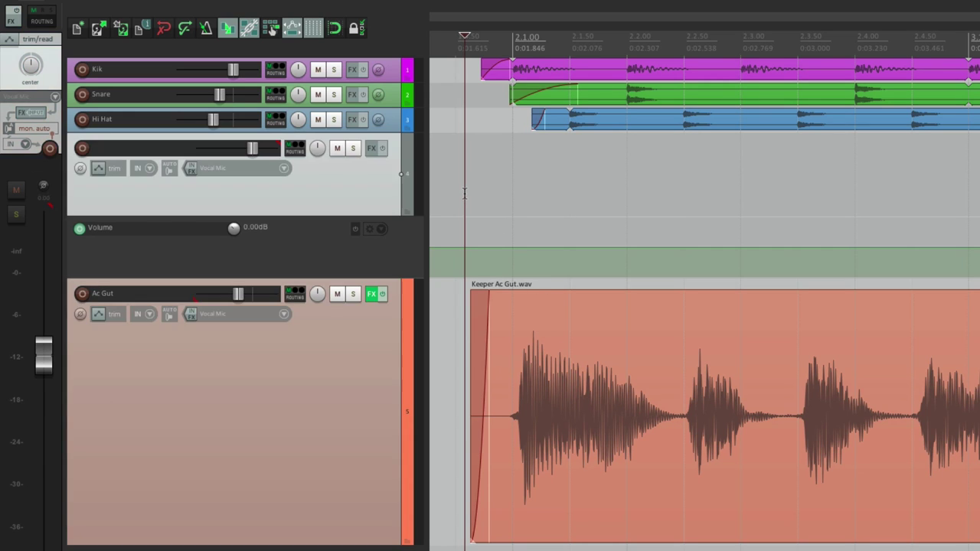
pyautogui.click(98, 168)
pyautogui.click(136, 460)
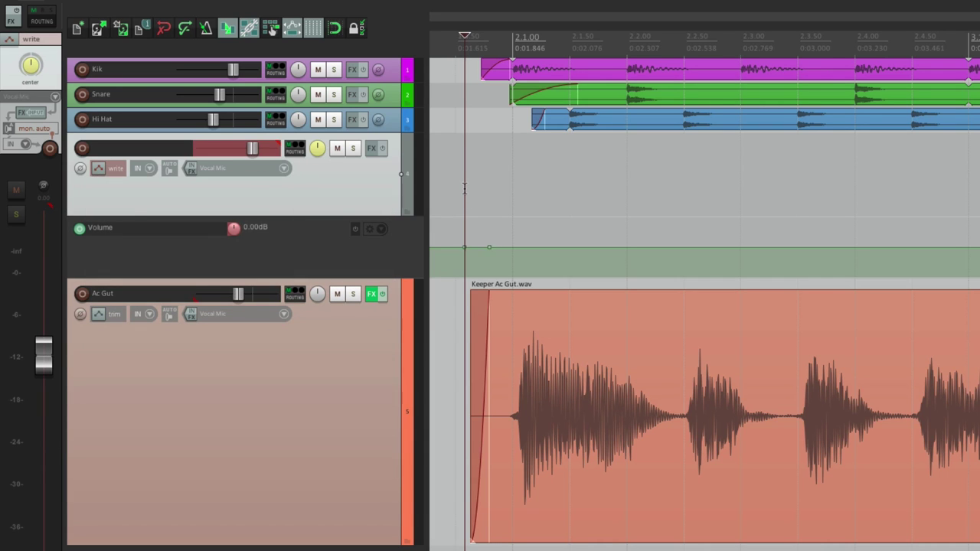
pyautogui.press('space')
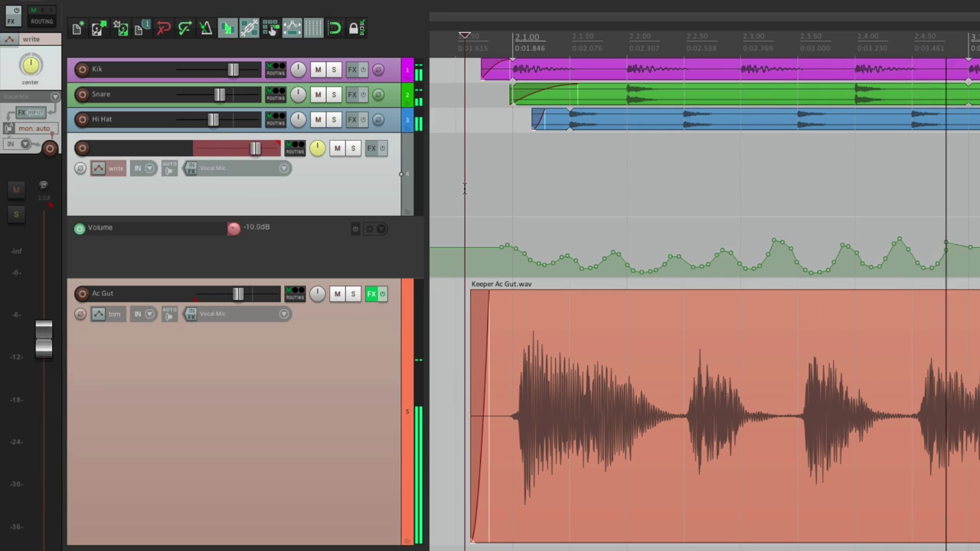
pyautogui.press('space')
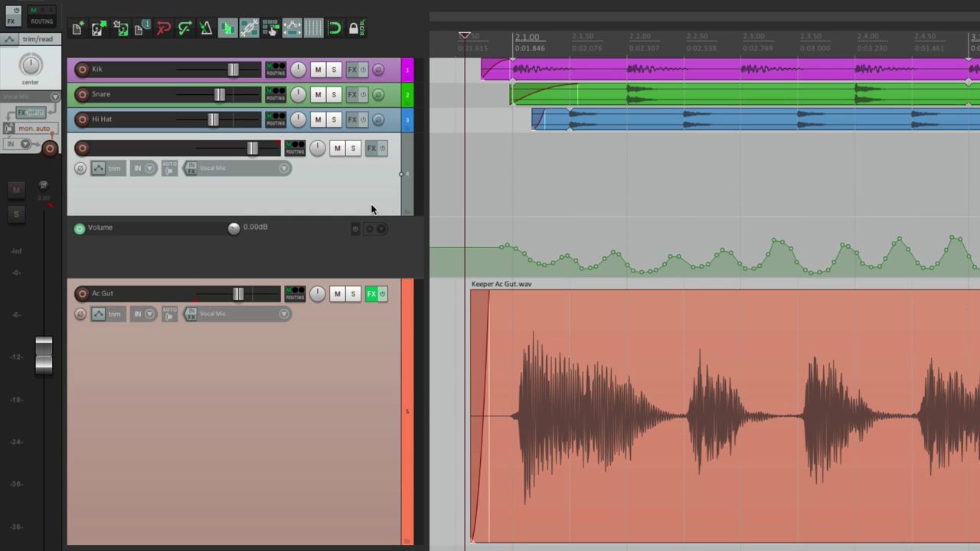
# - Run the action that applies all VCAs from the selected master track to grouped tracks and resets its volume
pyautogui.press('?')
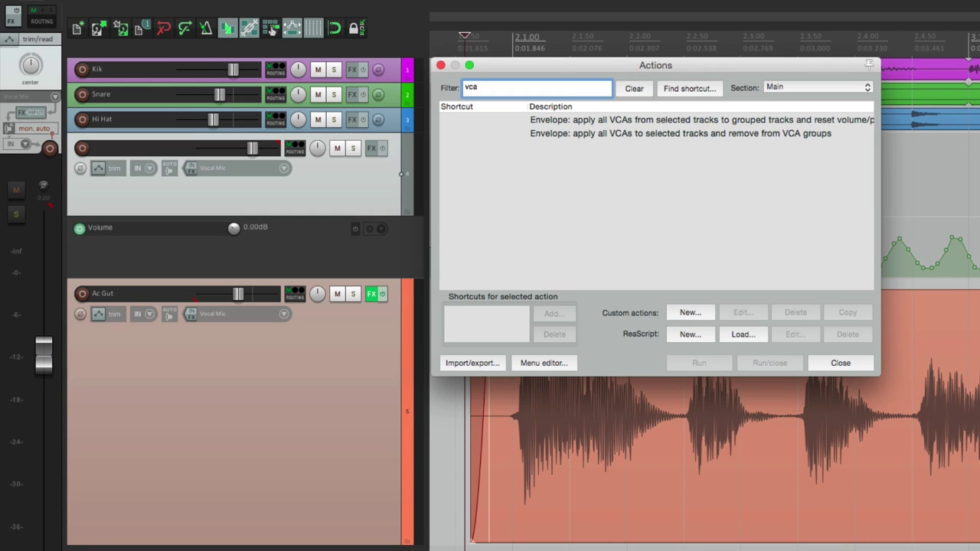
pyautogui.click(594, 120)
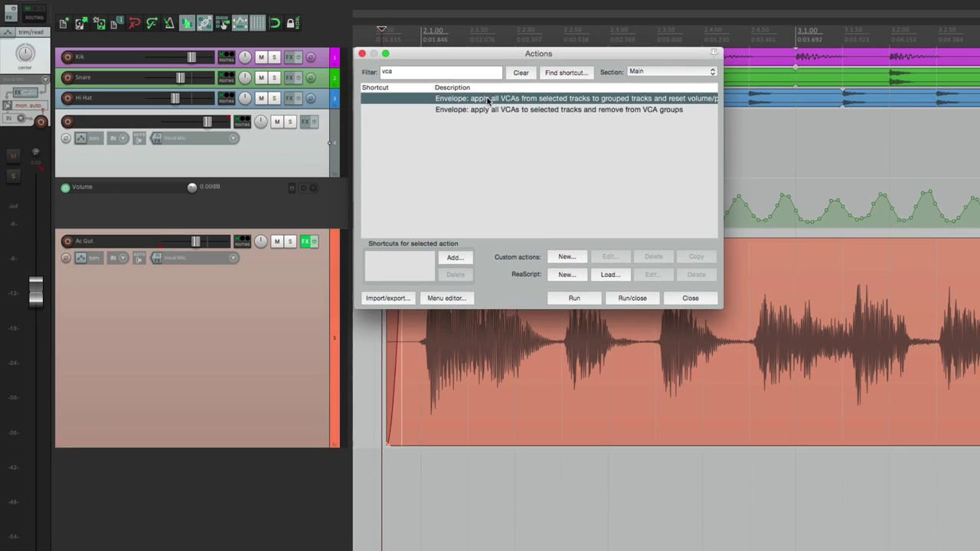
pyautogui.doubleClick(487, 100)
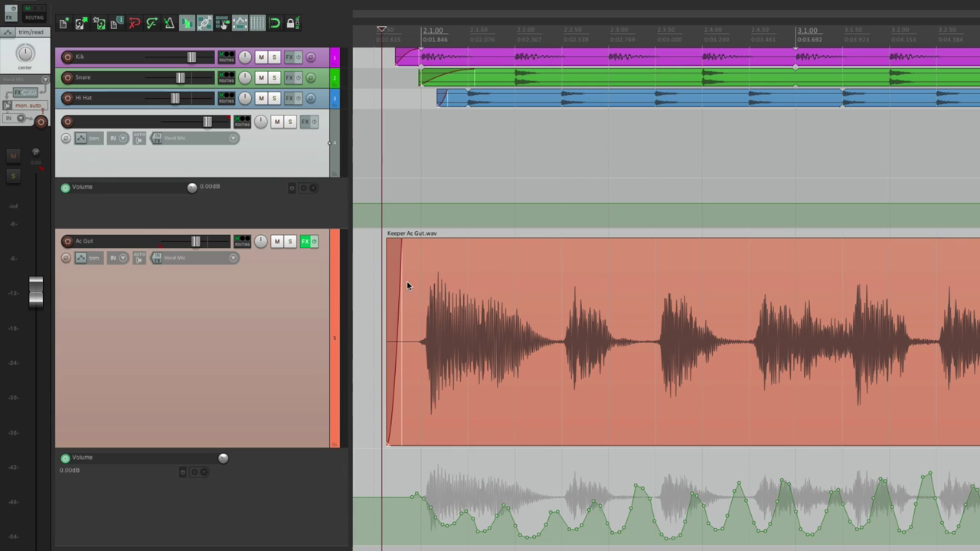
# - Record a second, slower pass of volume moves on the VCA master in Write mode and play back the result
pyautogui.click(81, 138)
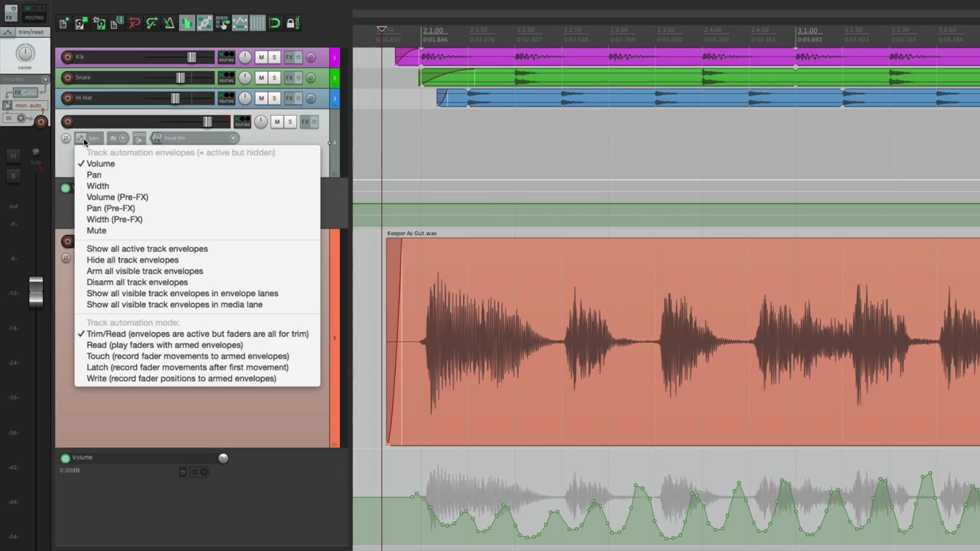
pyautogui.click(92, 378)
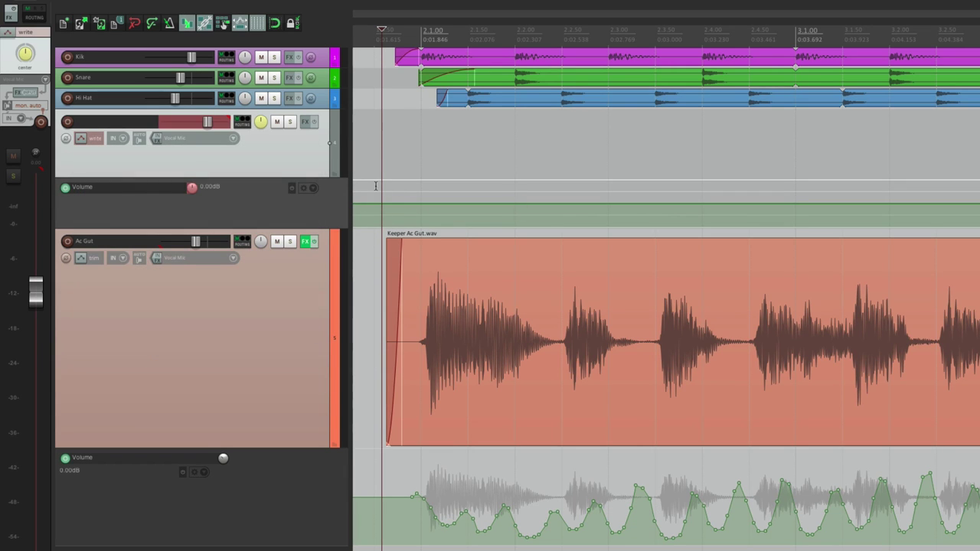
pyautogui.press('space')
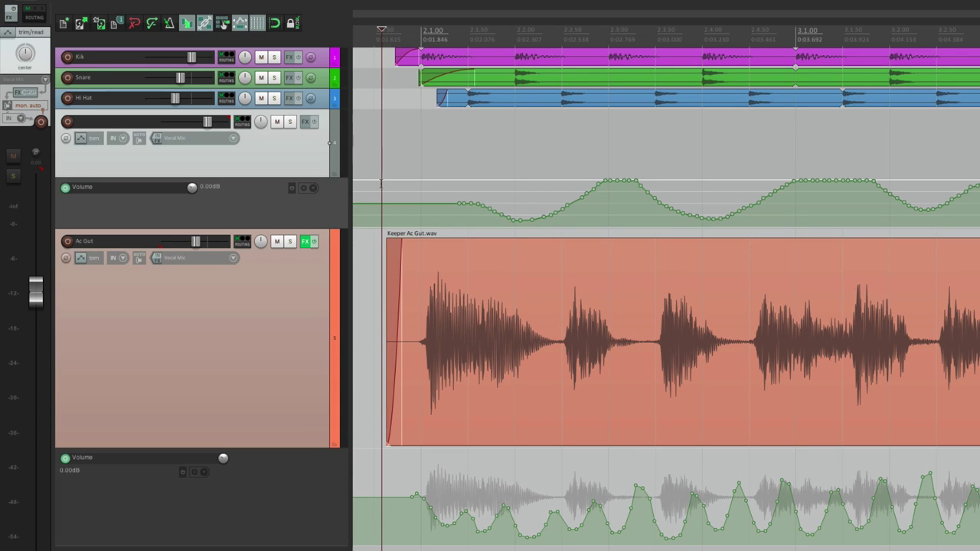
pyautogui.press('space')
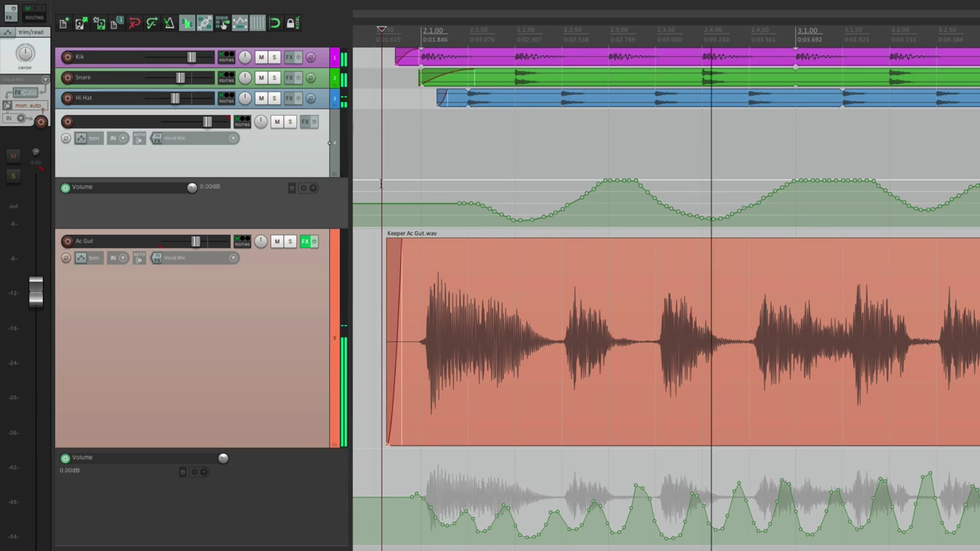
pyautogui.press('space')
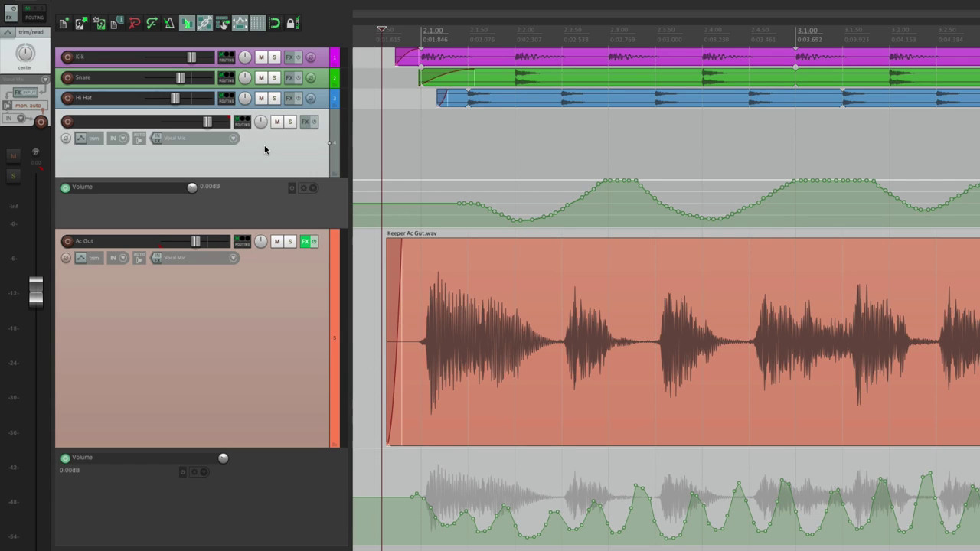
# - Apply the second VCA pass to the Ac Gut volume envelope, and compare the envelopes by undoing and redoing it
pyautogui.press('?')
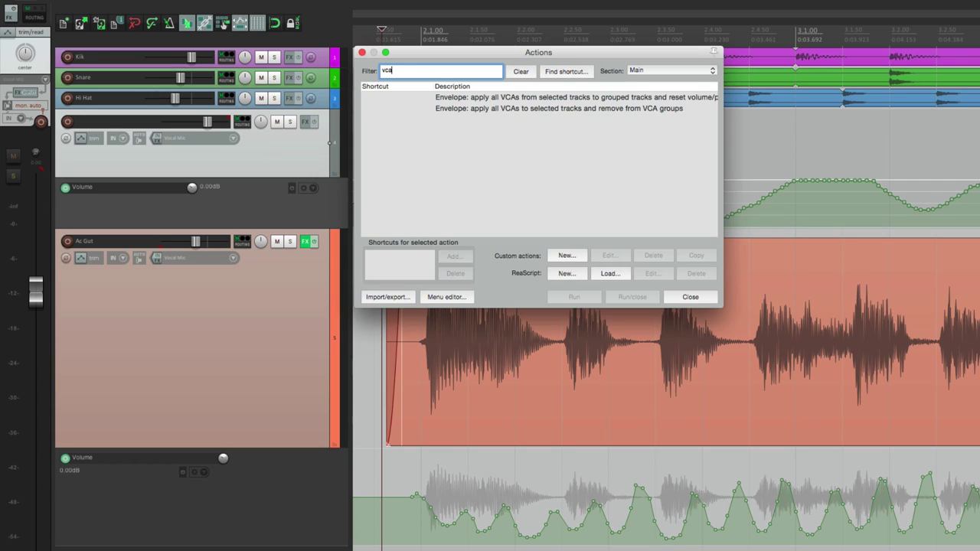
pyautogui.doubleClick(513, 100)
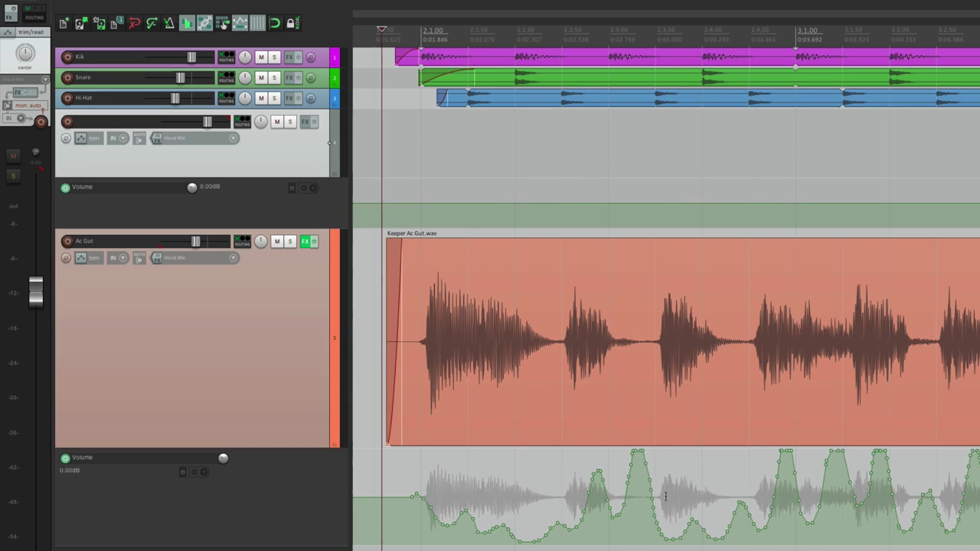
pyautogui.hotkey('ctrl', 'z')
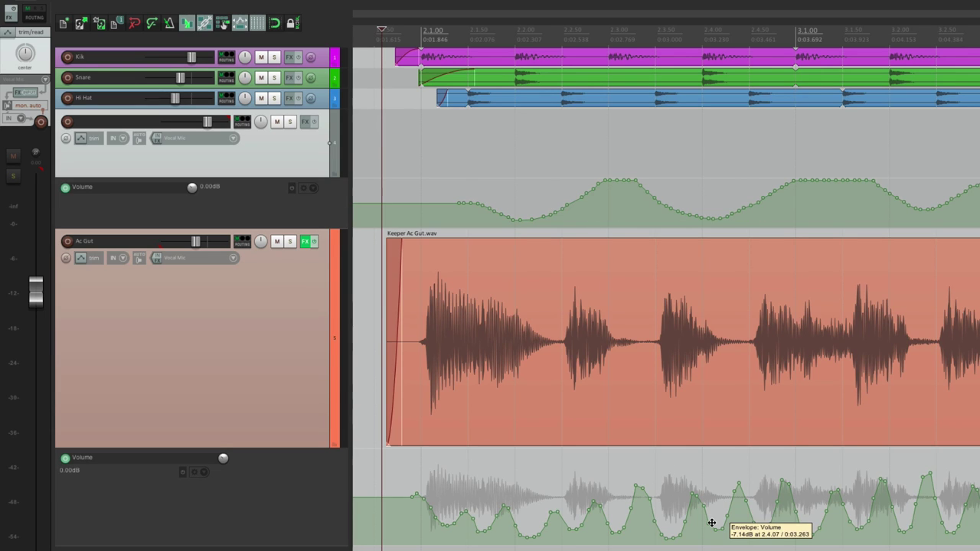
pyautogui.hotkey('ctrl', 'shift', 'z')
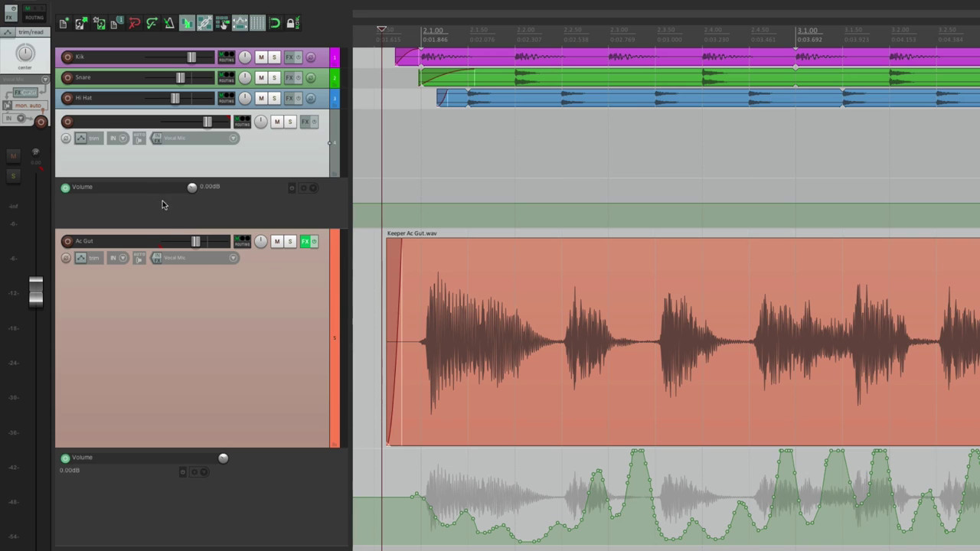
# - Record a third, gentler volume pass on the VCA master in Write mode and apply it to the grouped Ac Gut track
pyautogui.click(81, 139)
pyautogui.click(125, 378)
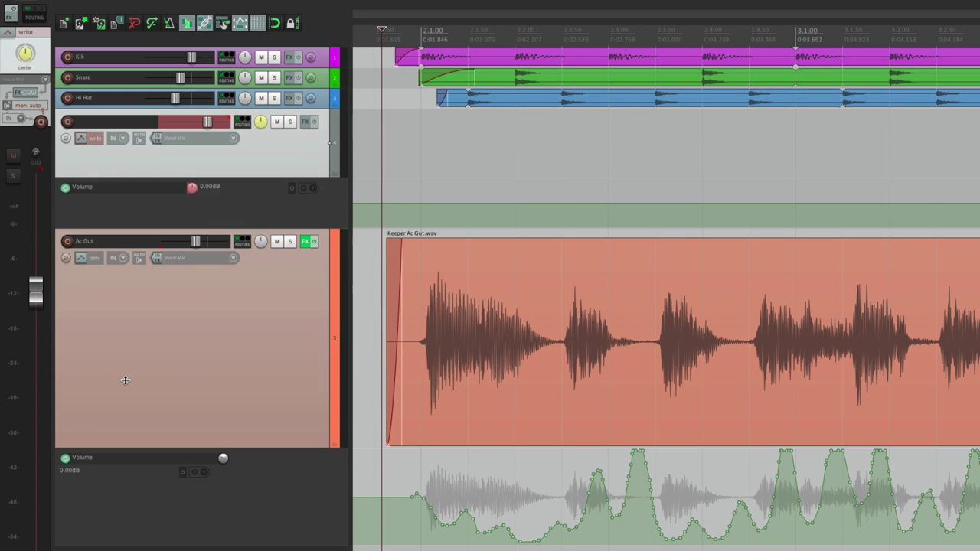
pyautogui.press('space')
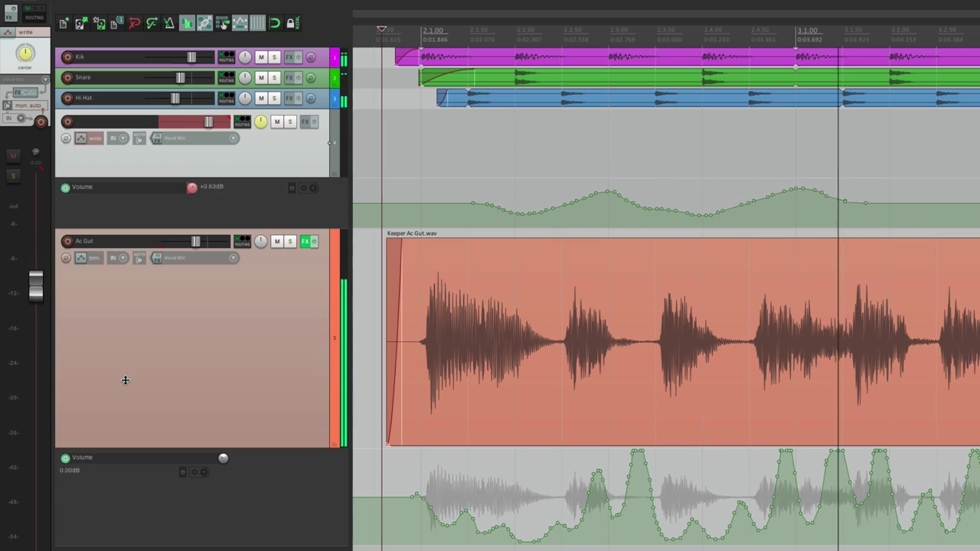
pyautogui.press('space')
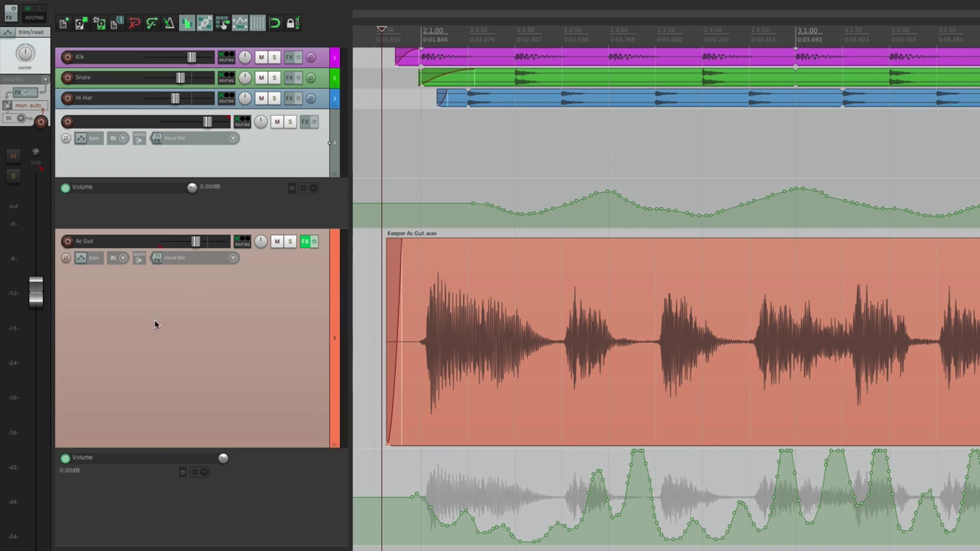
pyautogui.hotkey('shift', '/')
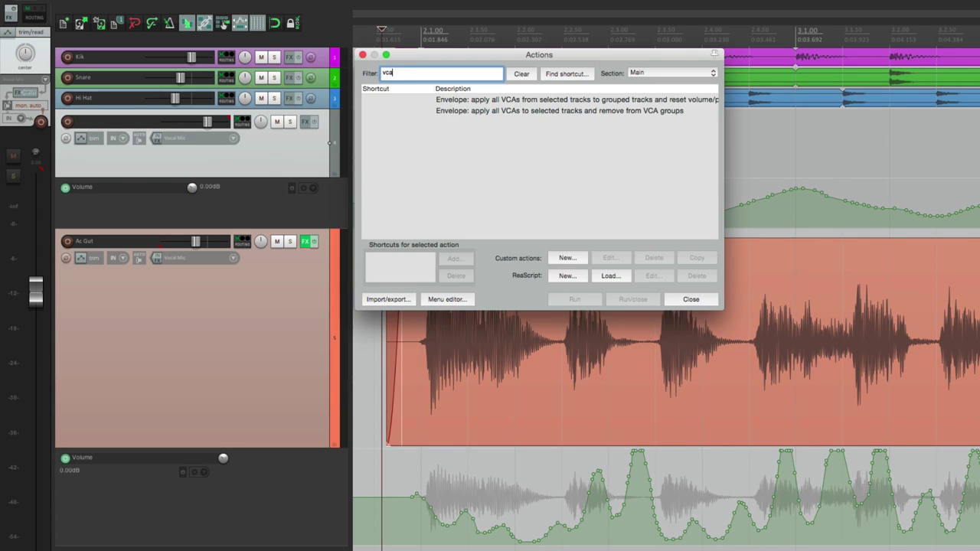
pyautogui.doubleClick(529, 100)
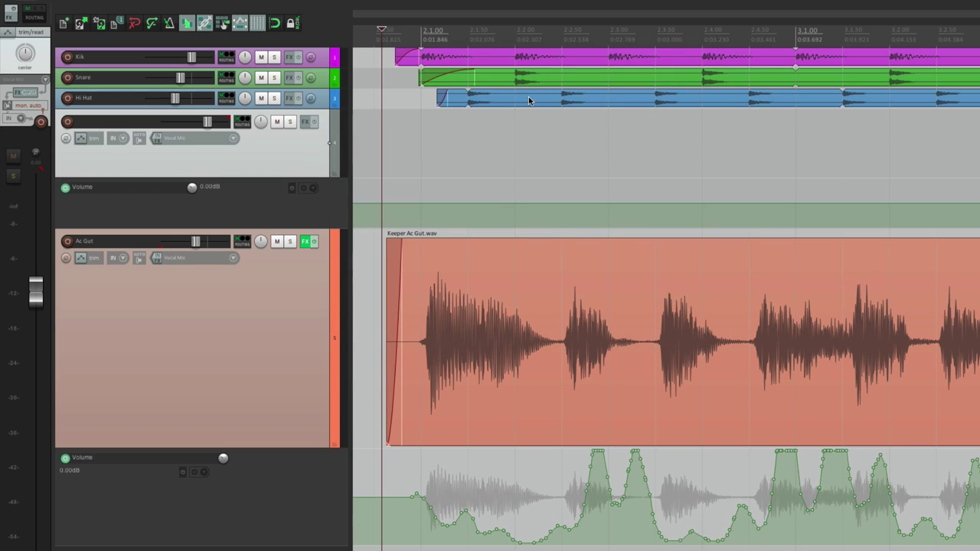